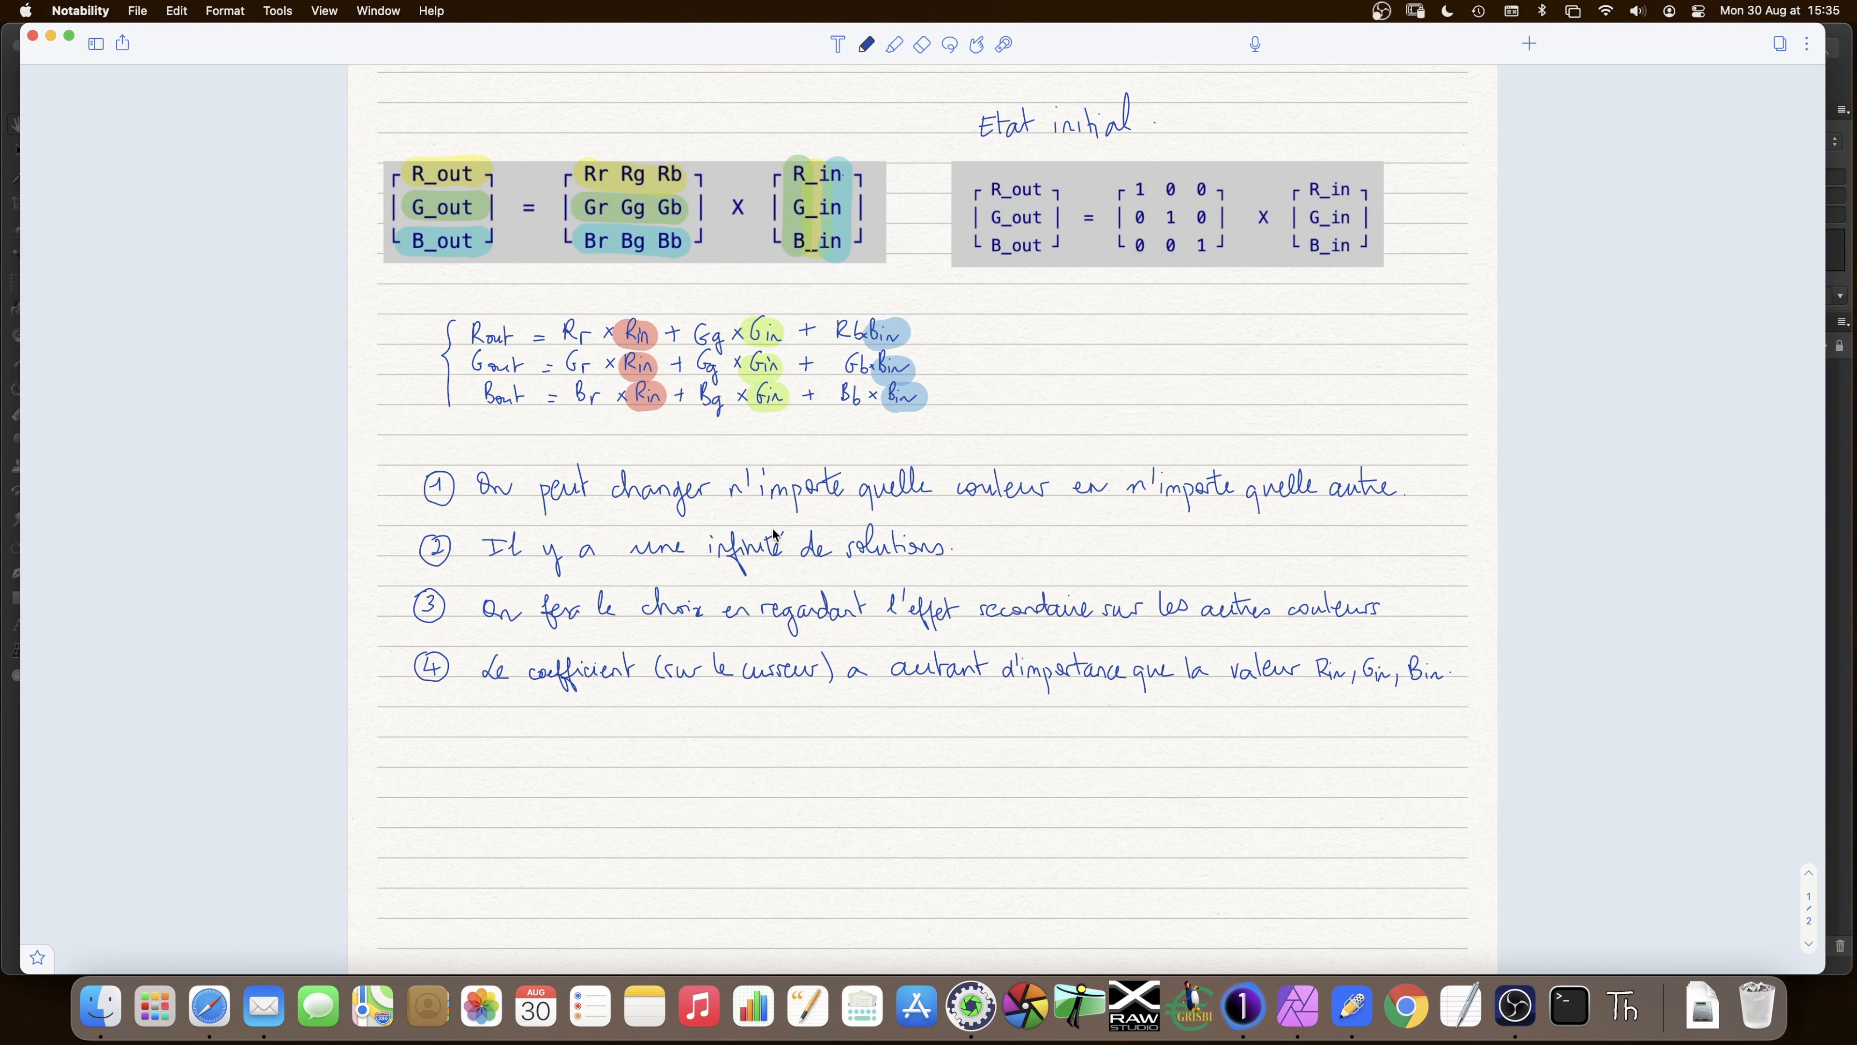
- Highlight the Rr × Rin term of the Rout equation with the yellow highlighter
left_click(893, 45)
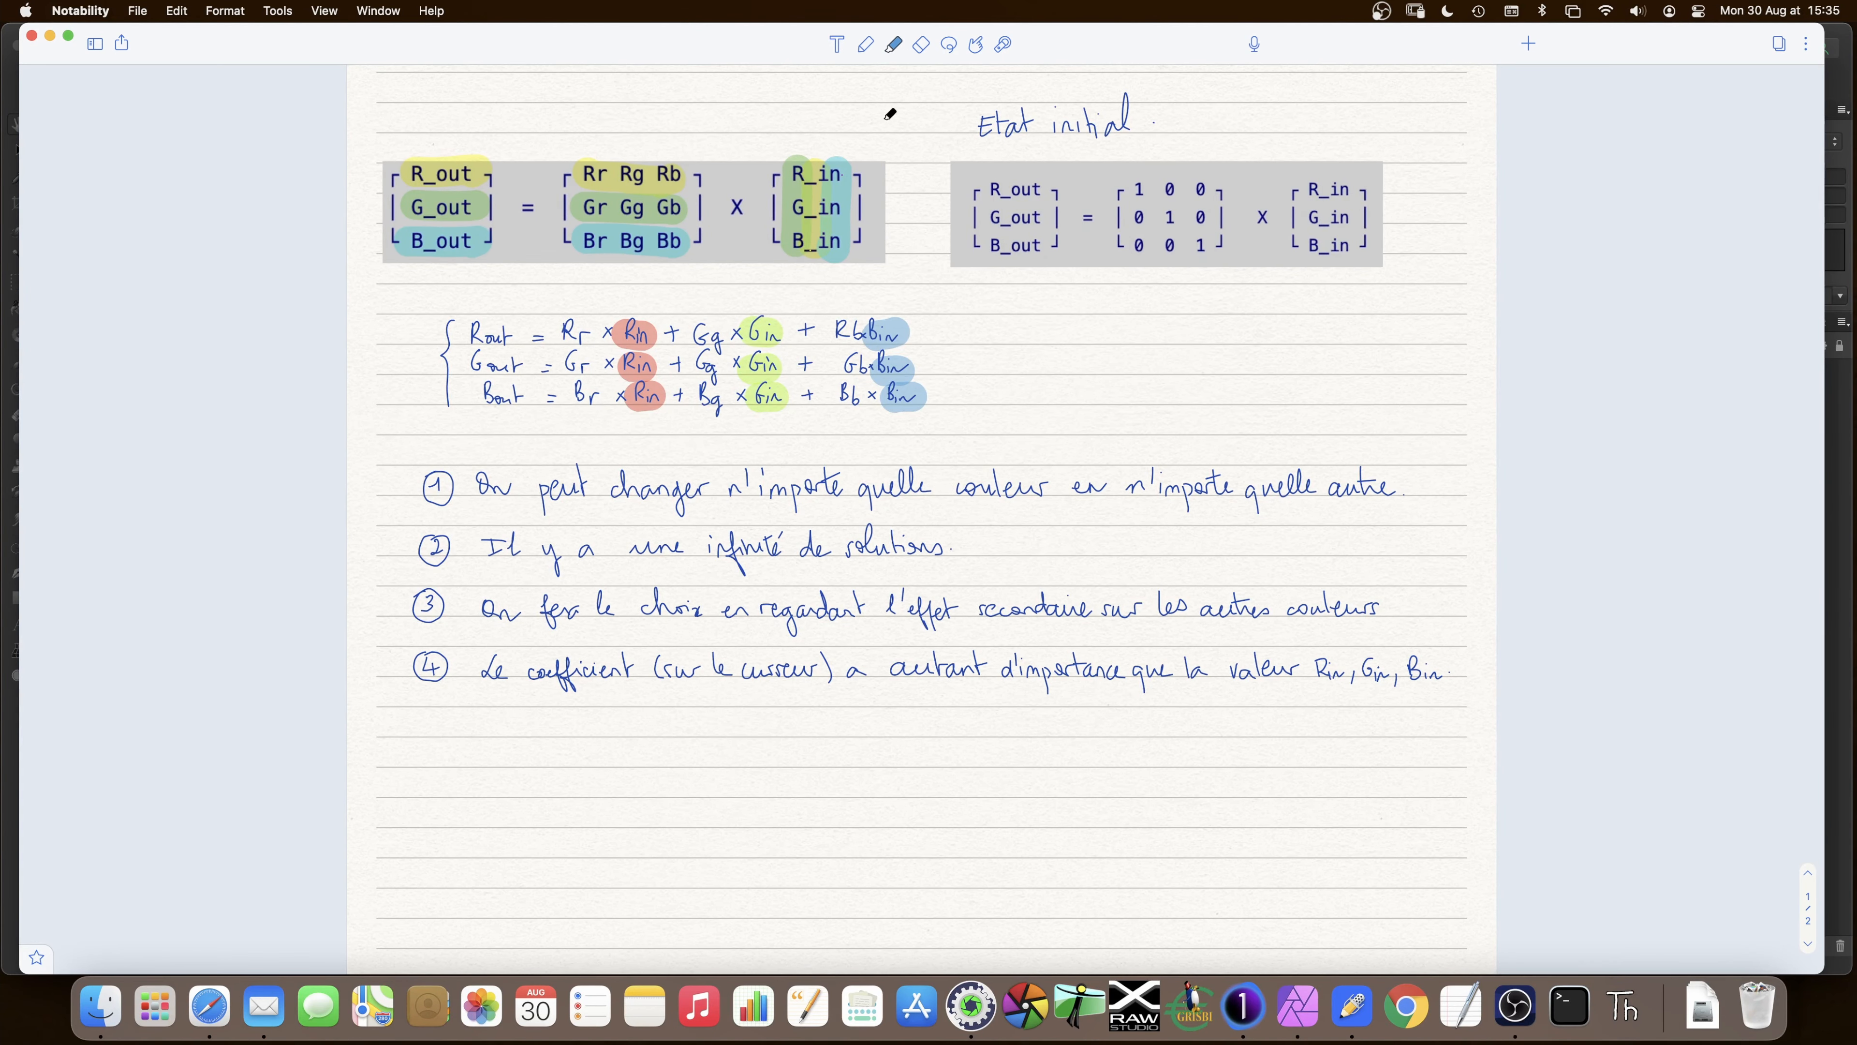
left_click(892, 45)
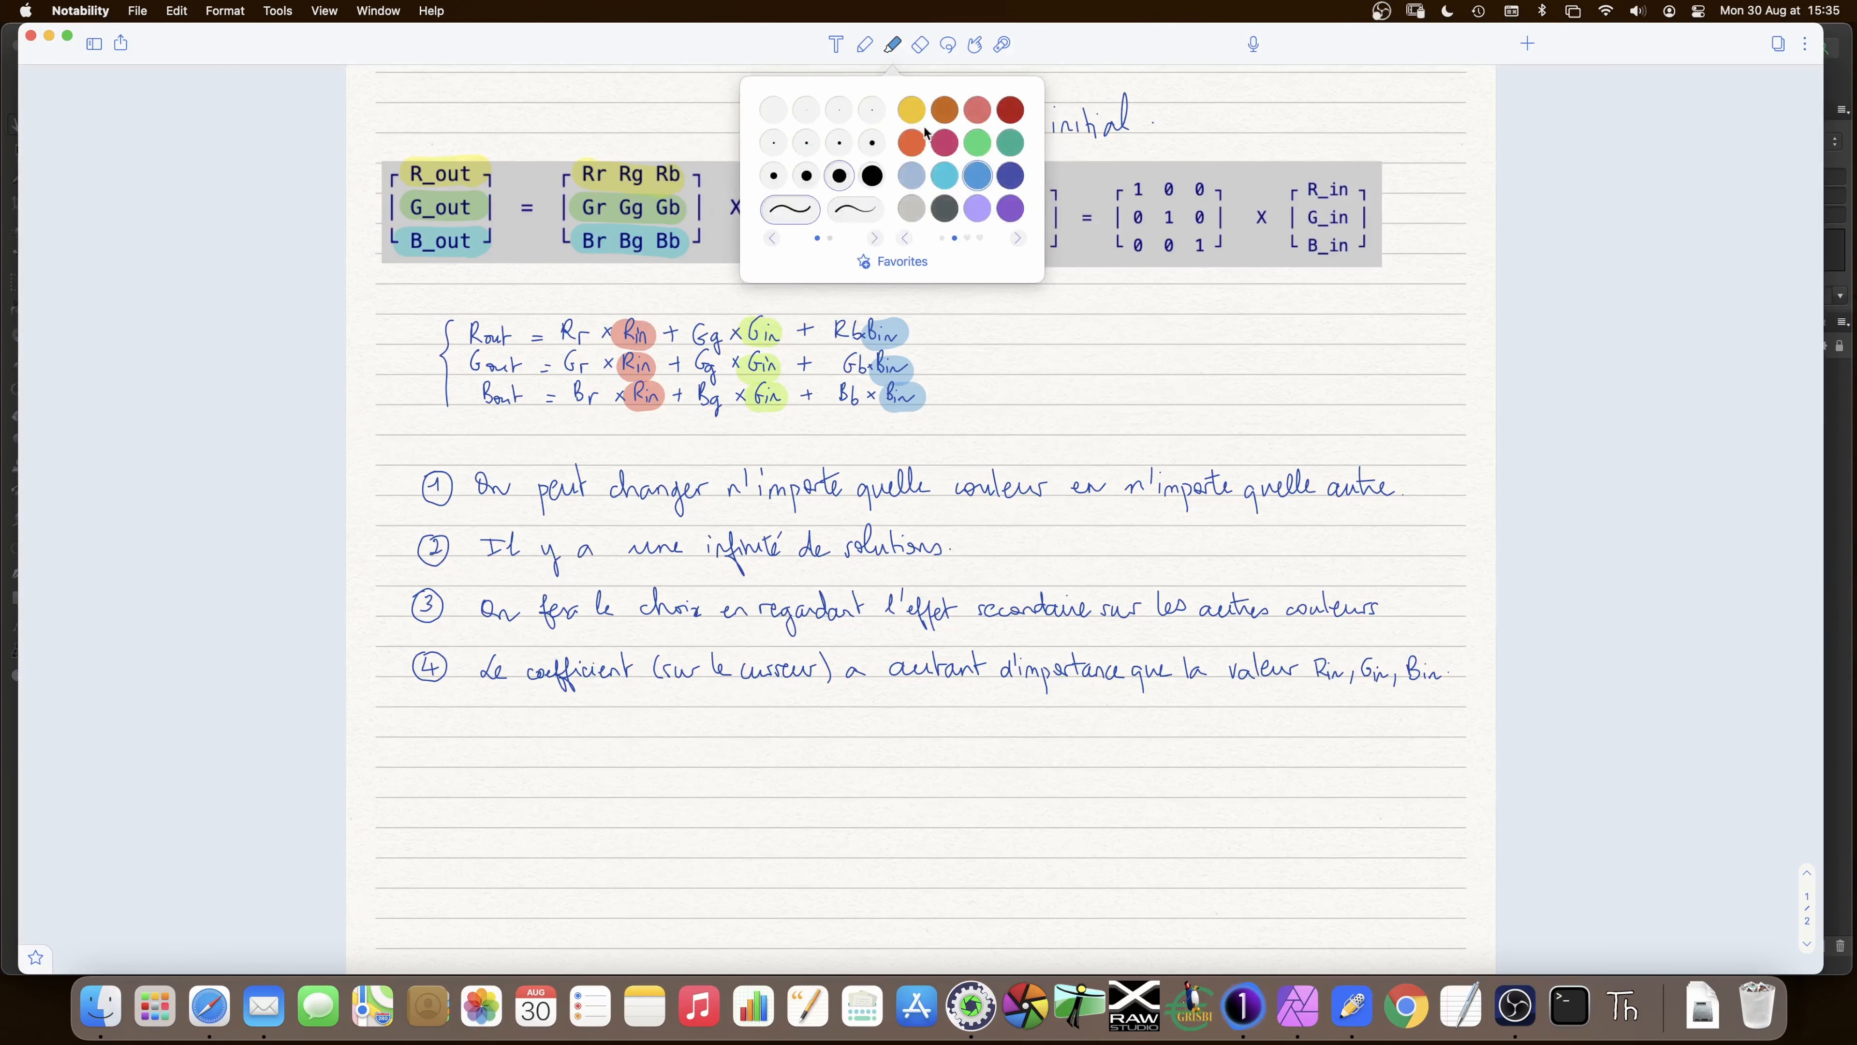
left_click(906, 238)
left_click(912, 110)
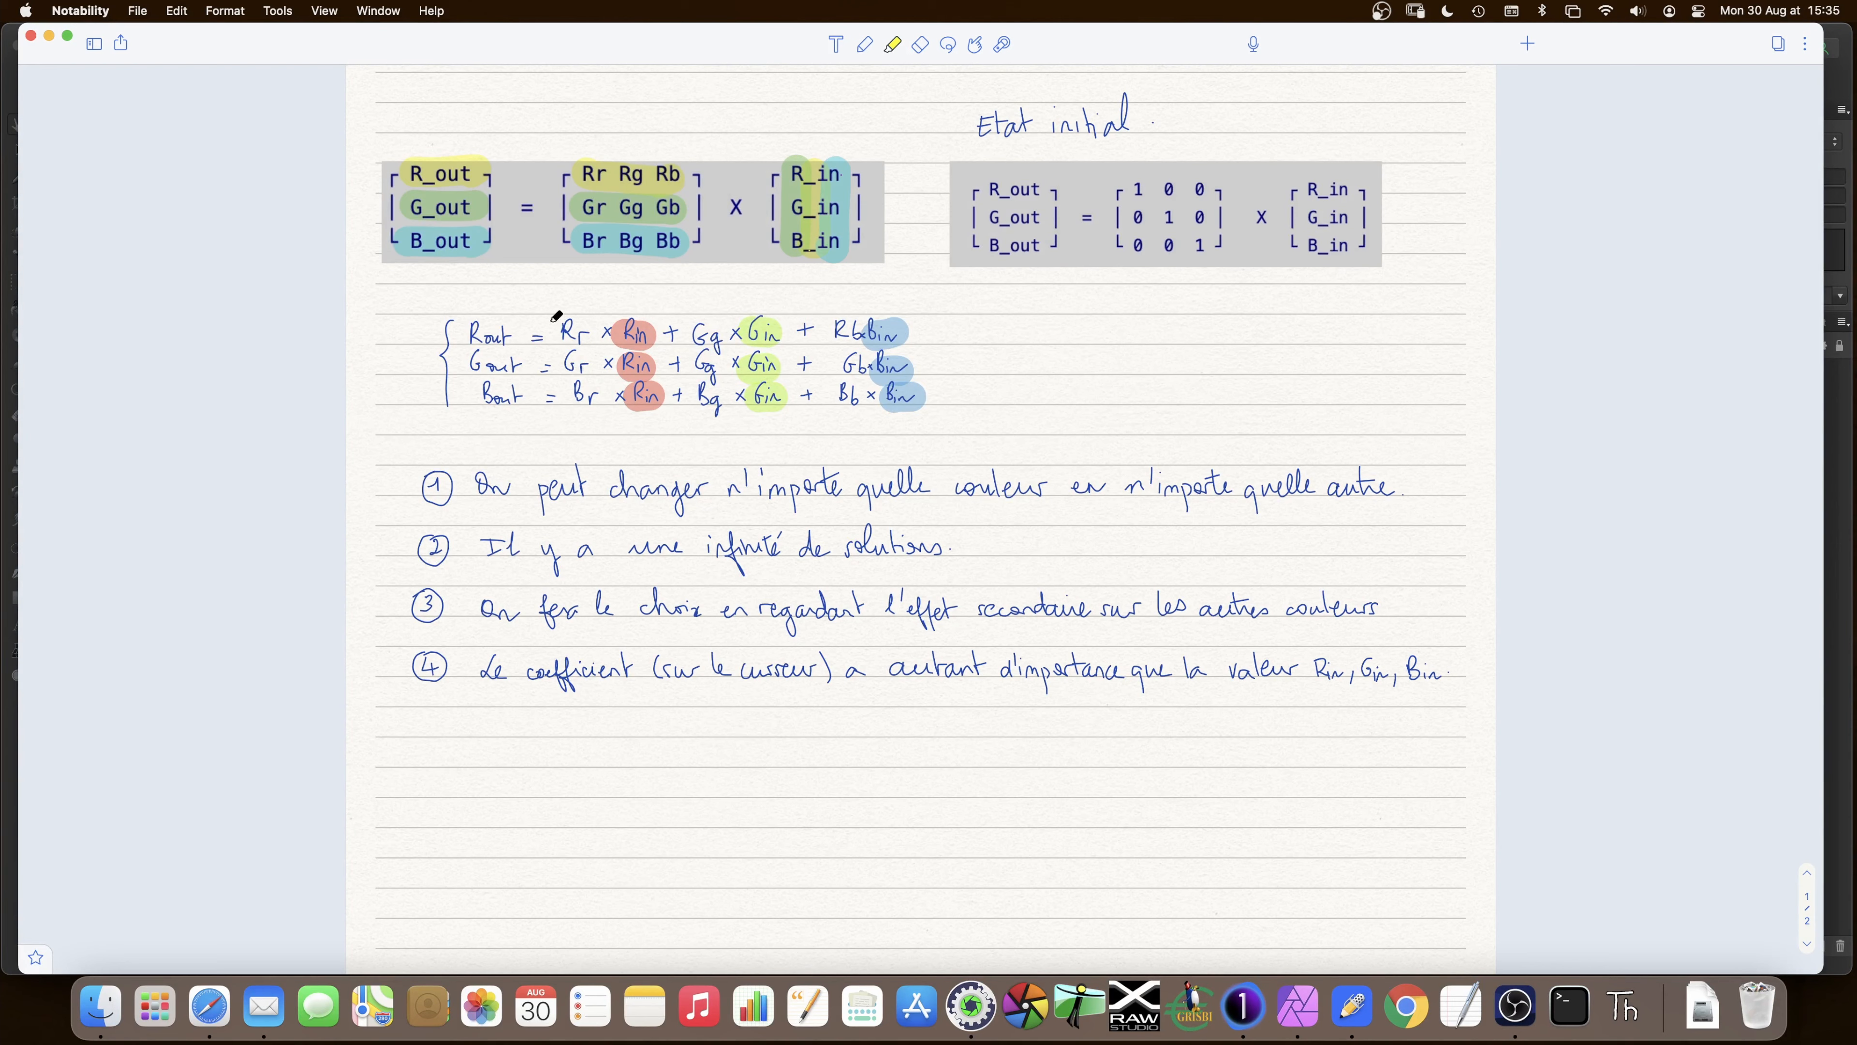
left_click_drag(555, 330, 658, 329)
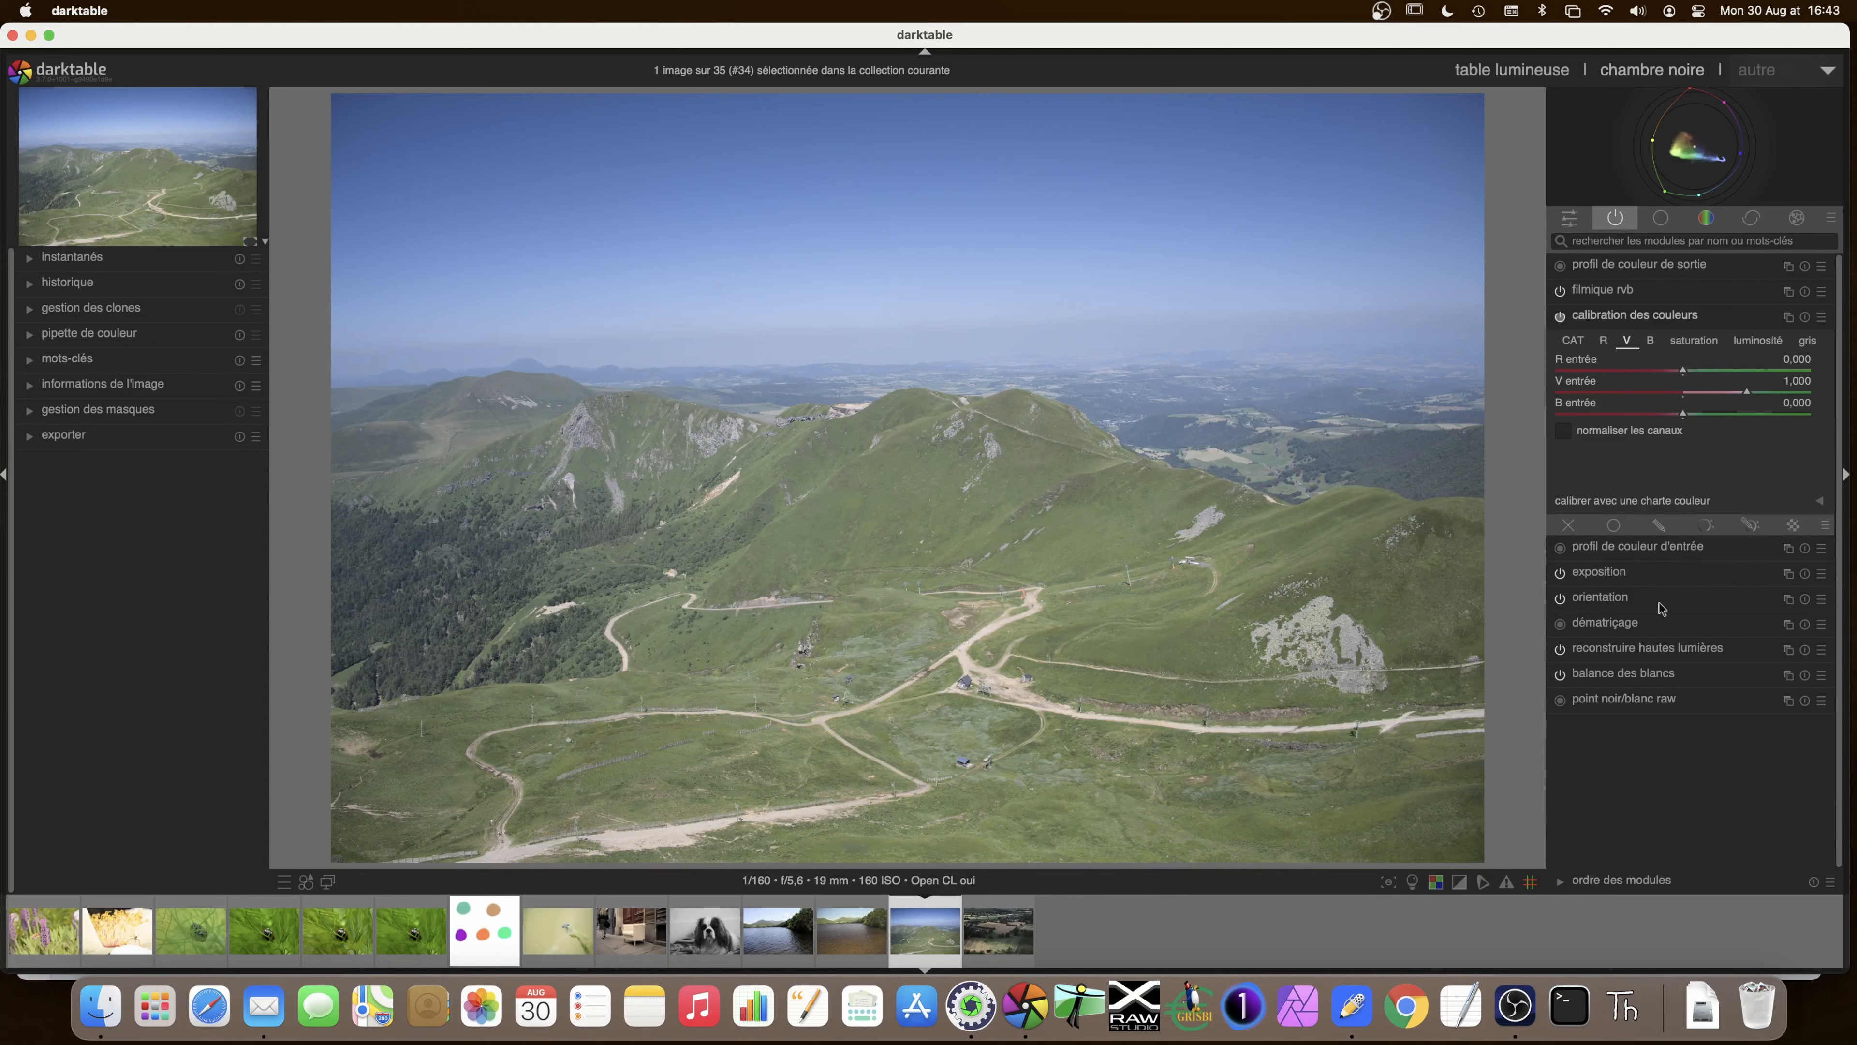
- In darktable, review the settings of the exposition, profil de couleur d'entrée and filmique rvb modules for the mountain photo
left_click(1606, 577)
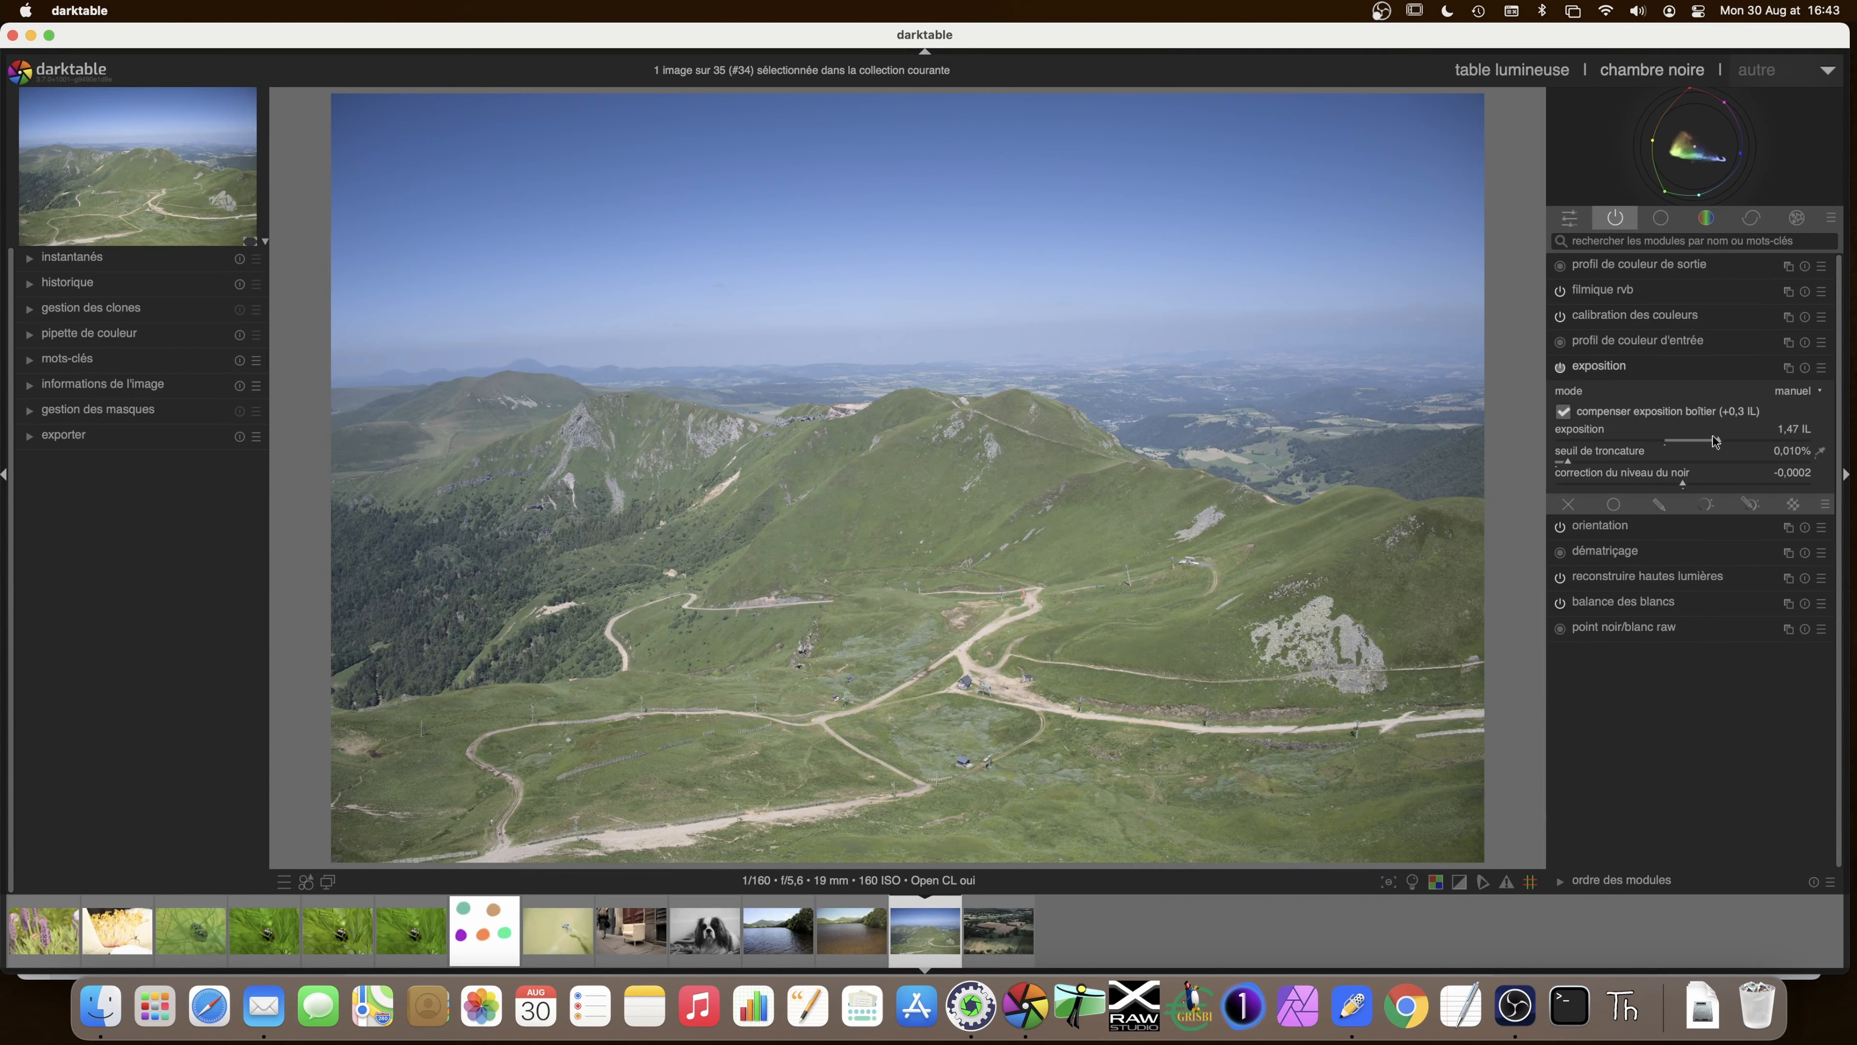
left_click(1589, 368)
left_click(1612, 346)
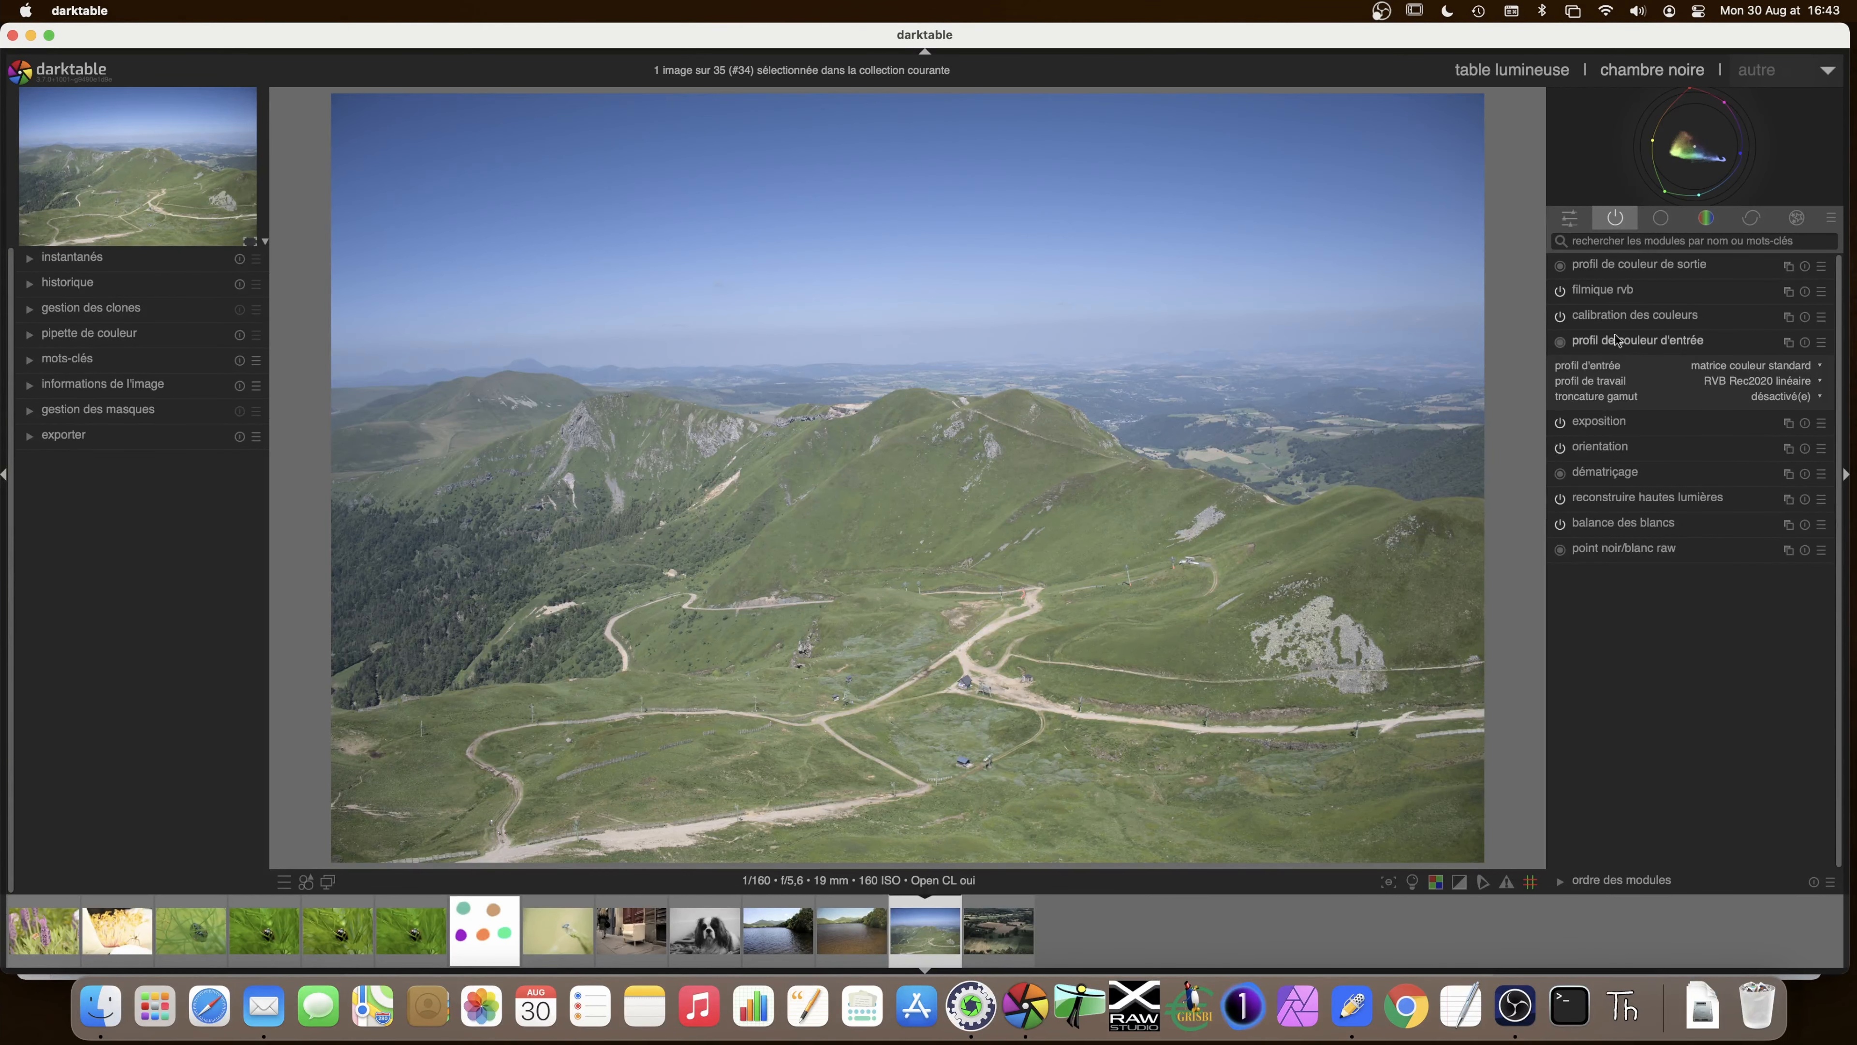
left_click(1617, 340)
left_click(1614, 291)
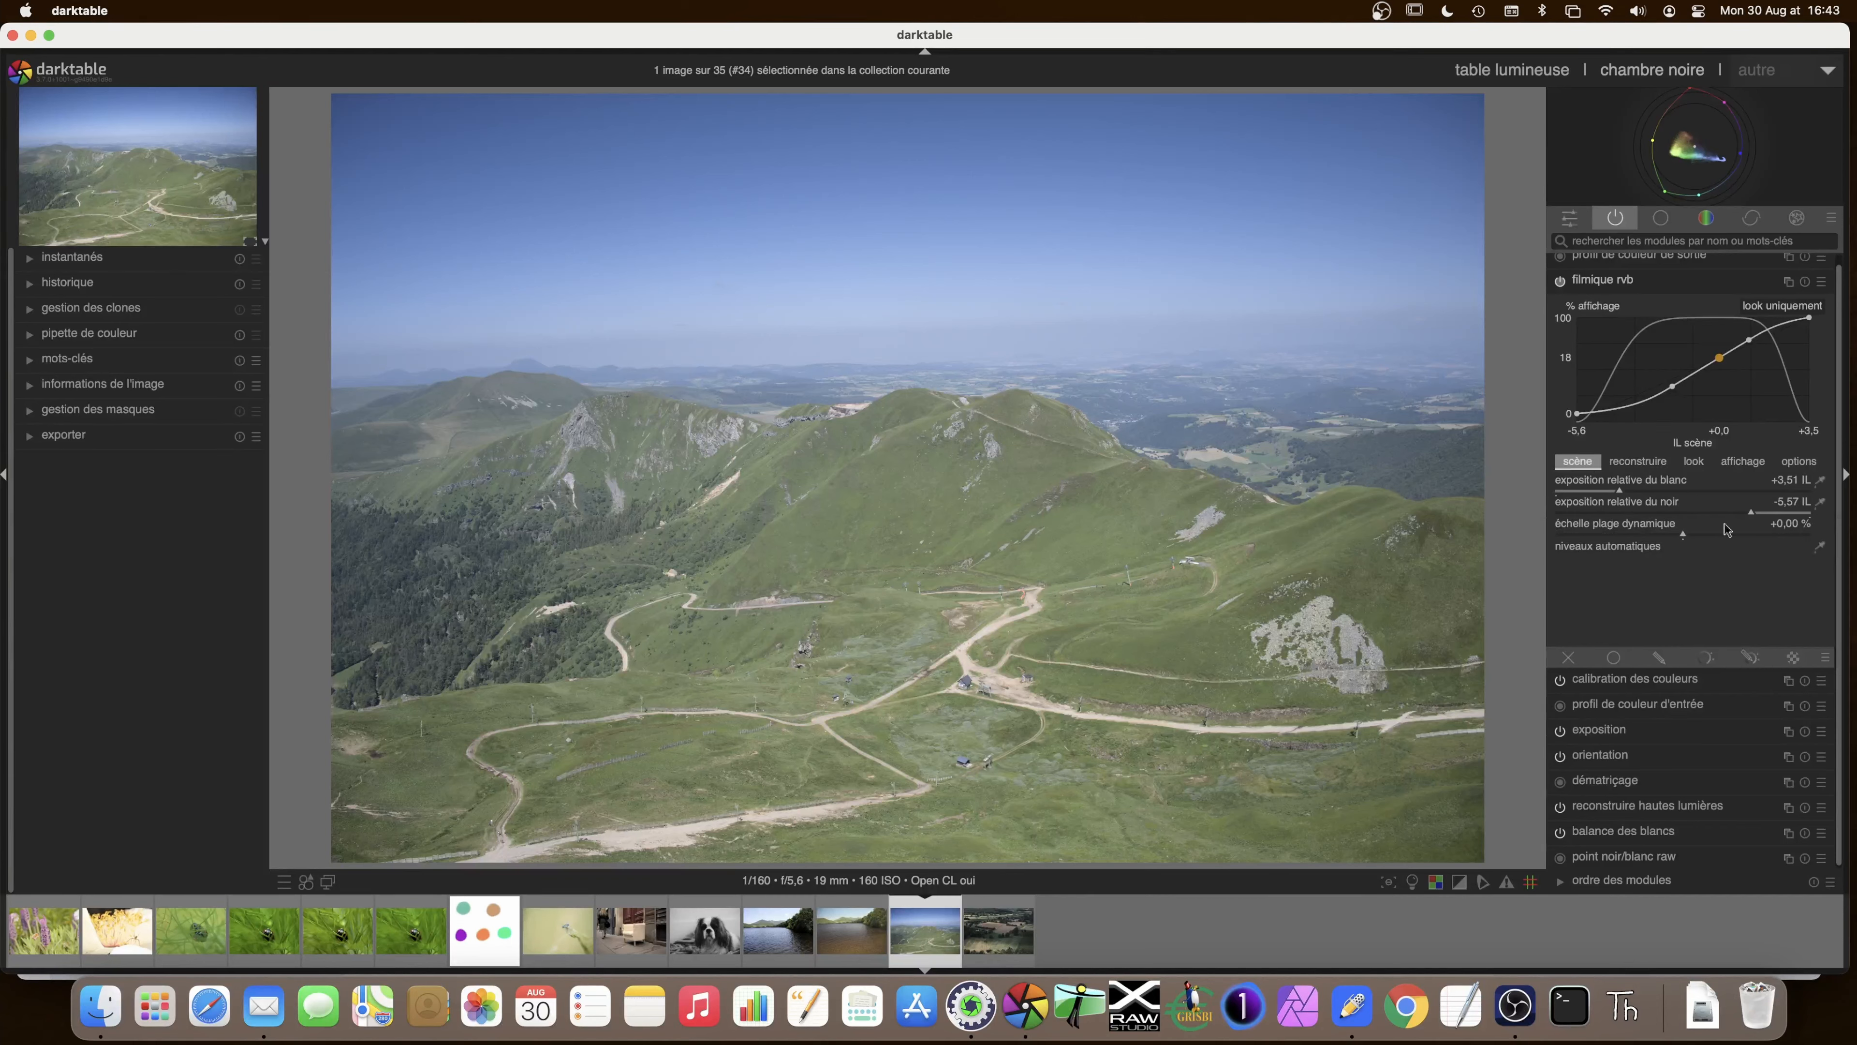
left_click(1612, 281)
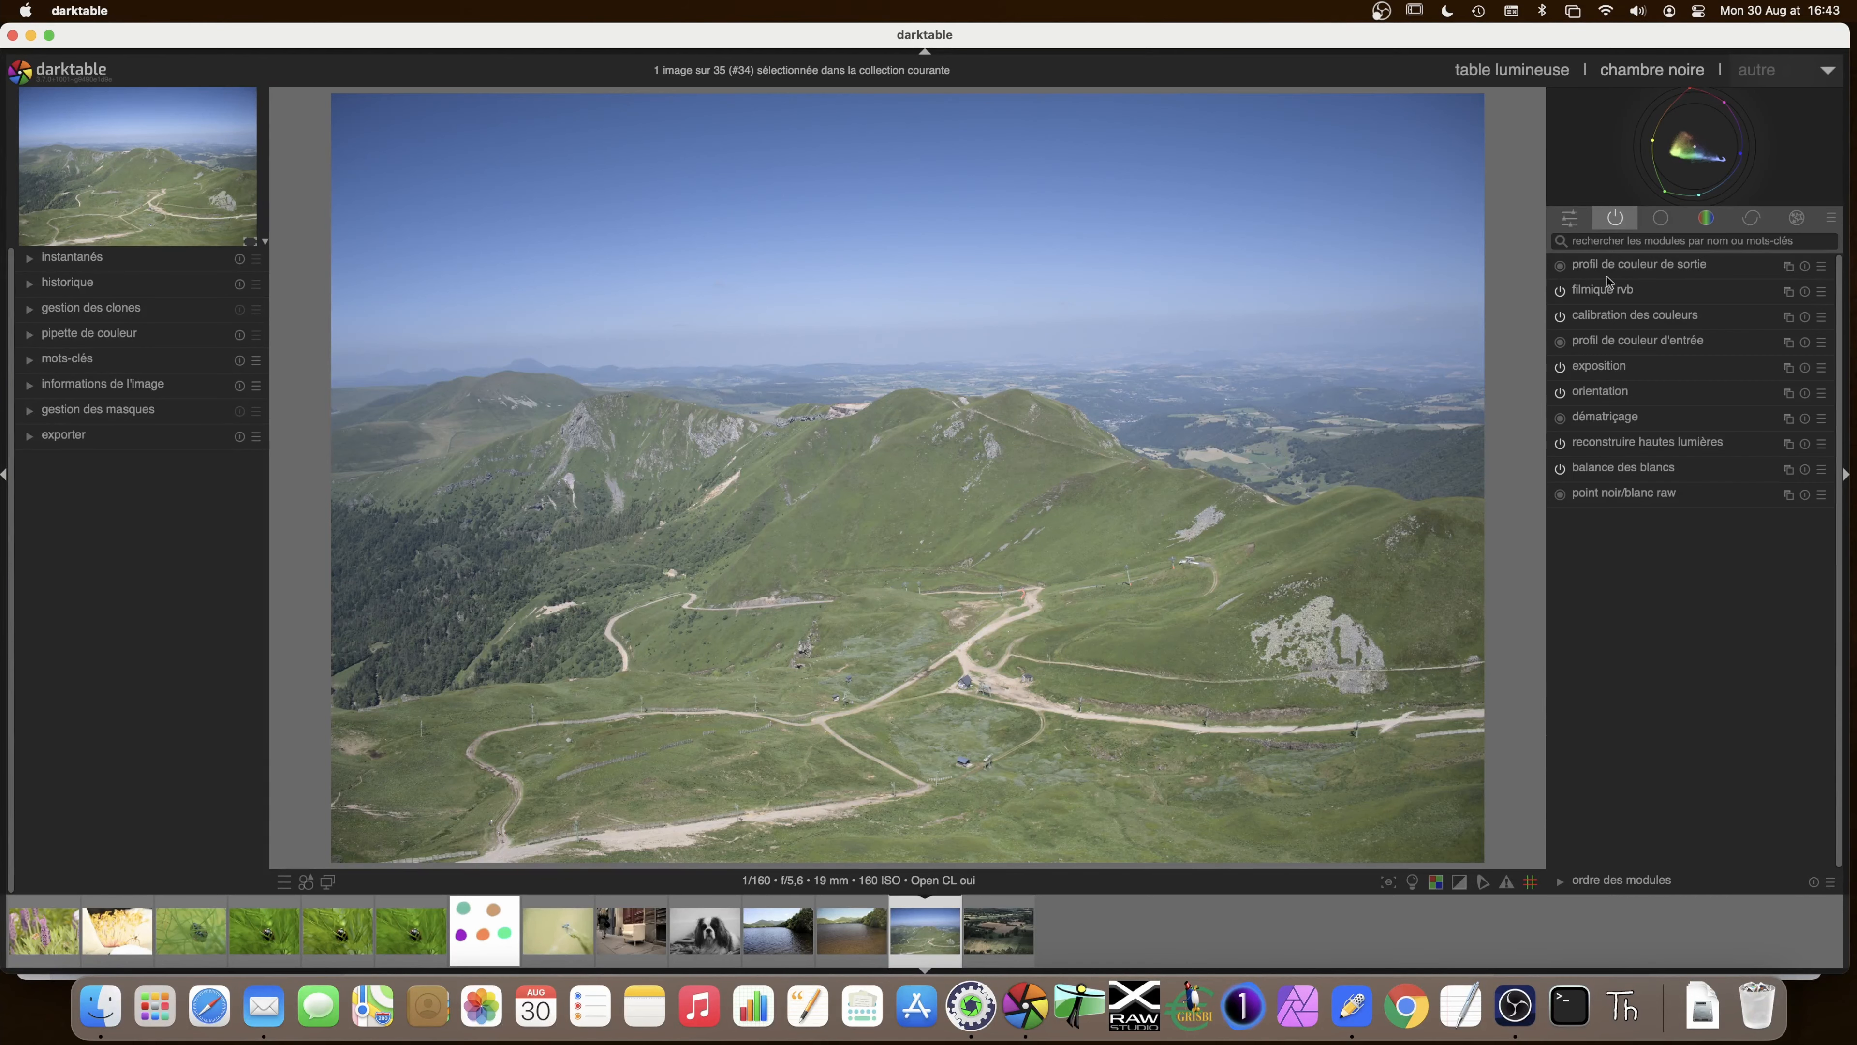
- Sample the illuminant from the whole image in the CAT settings of calibration des couleurs, and set teinte to 113,6°
left_click(1621, 313)
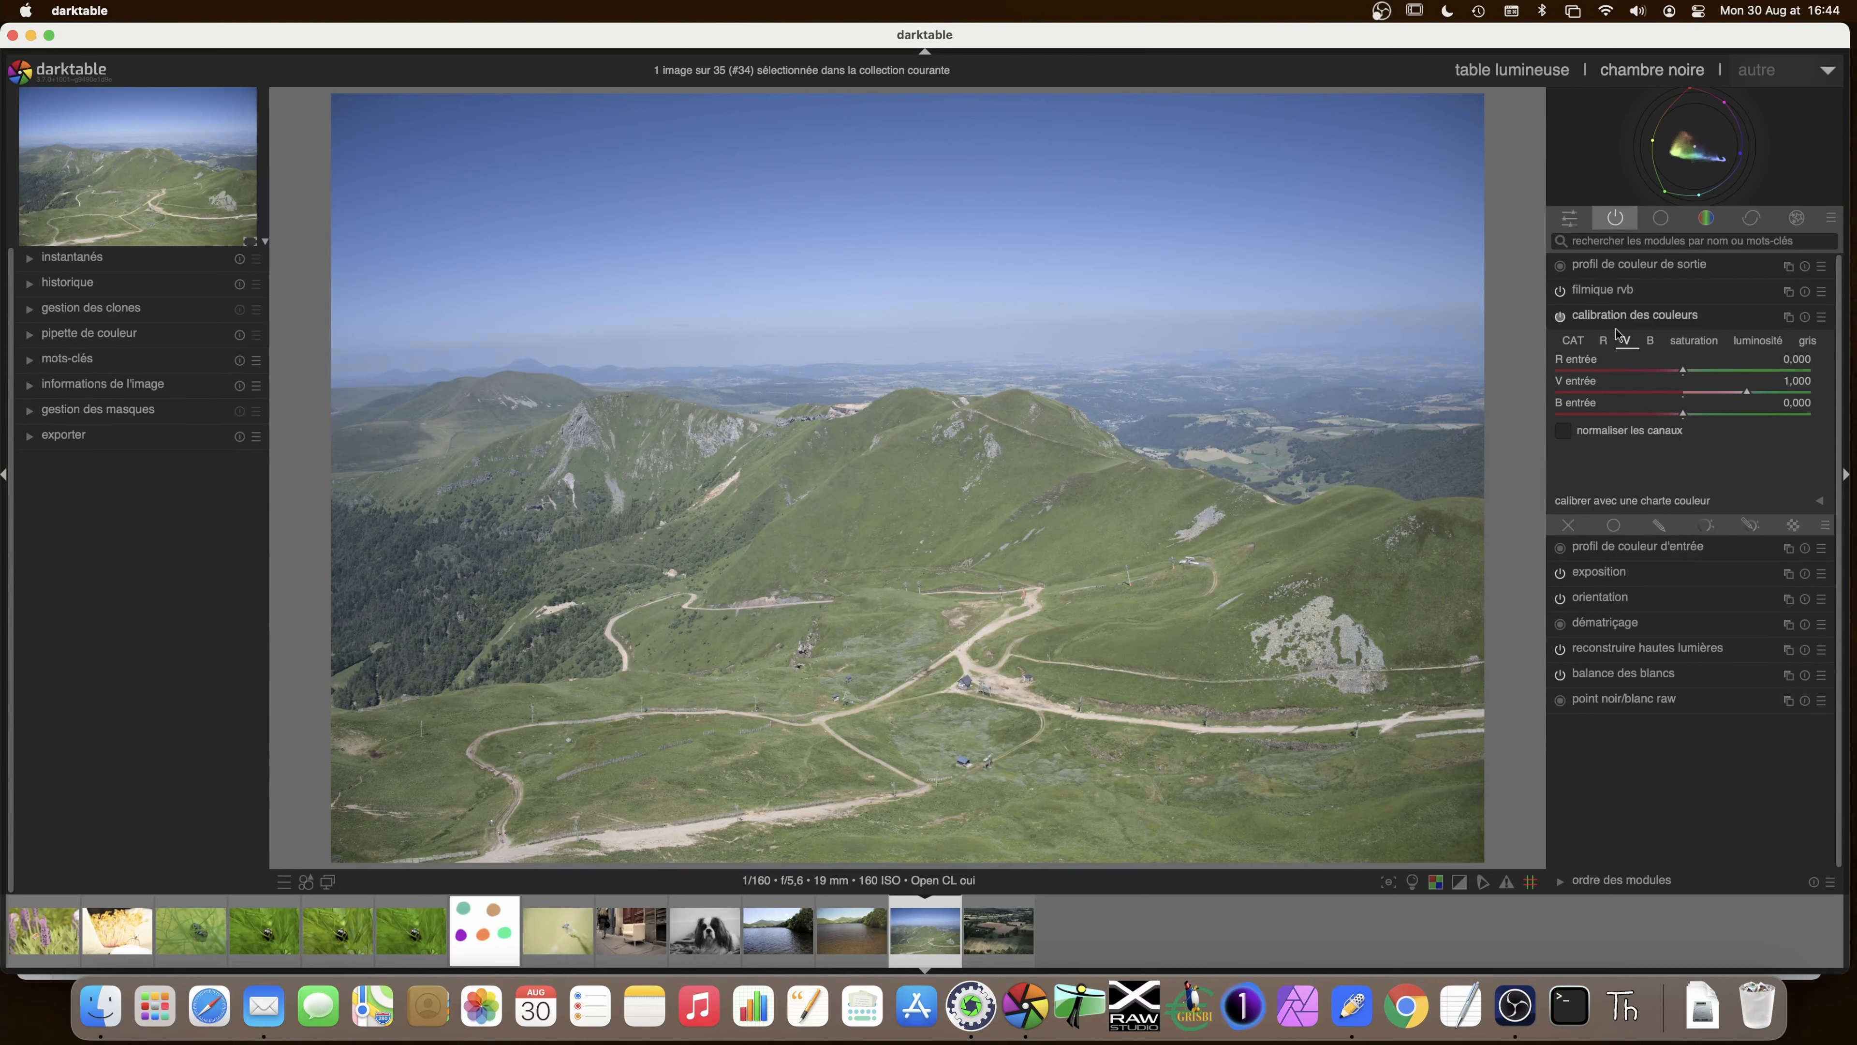
left_click(1569, 344)
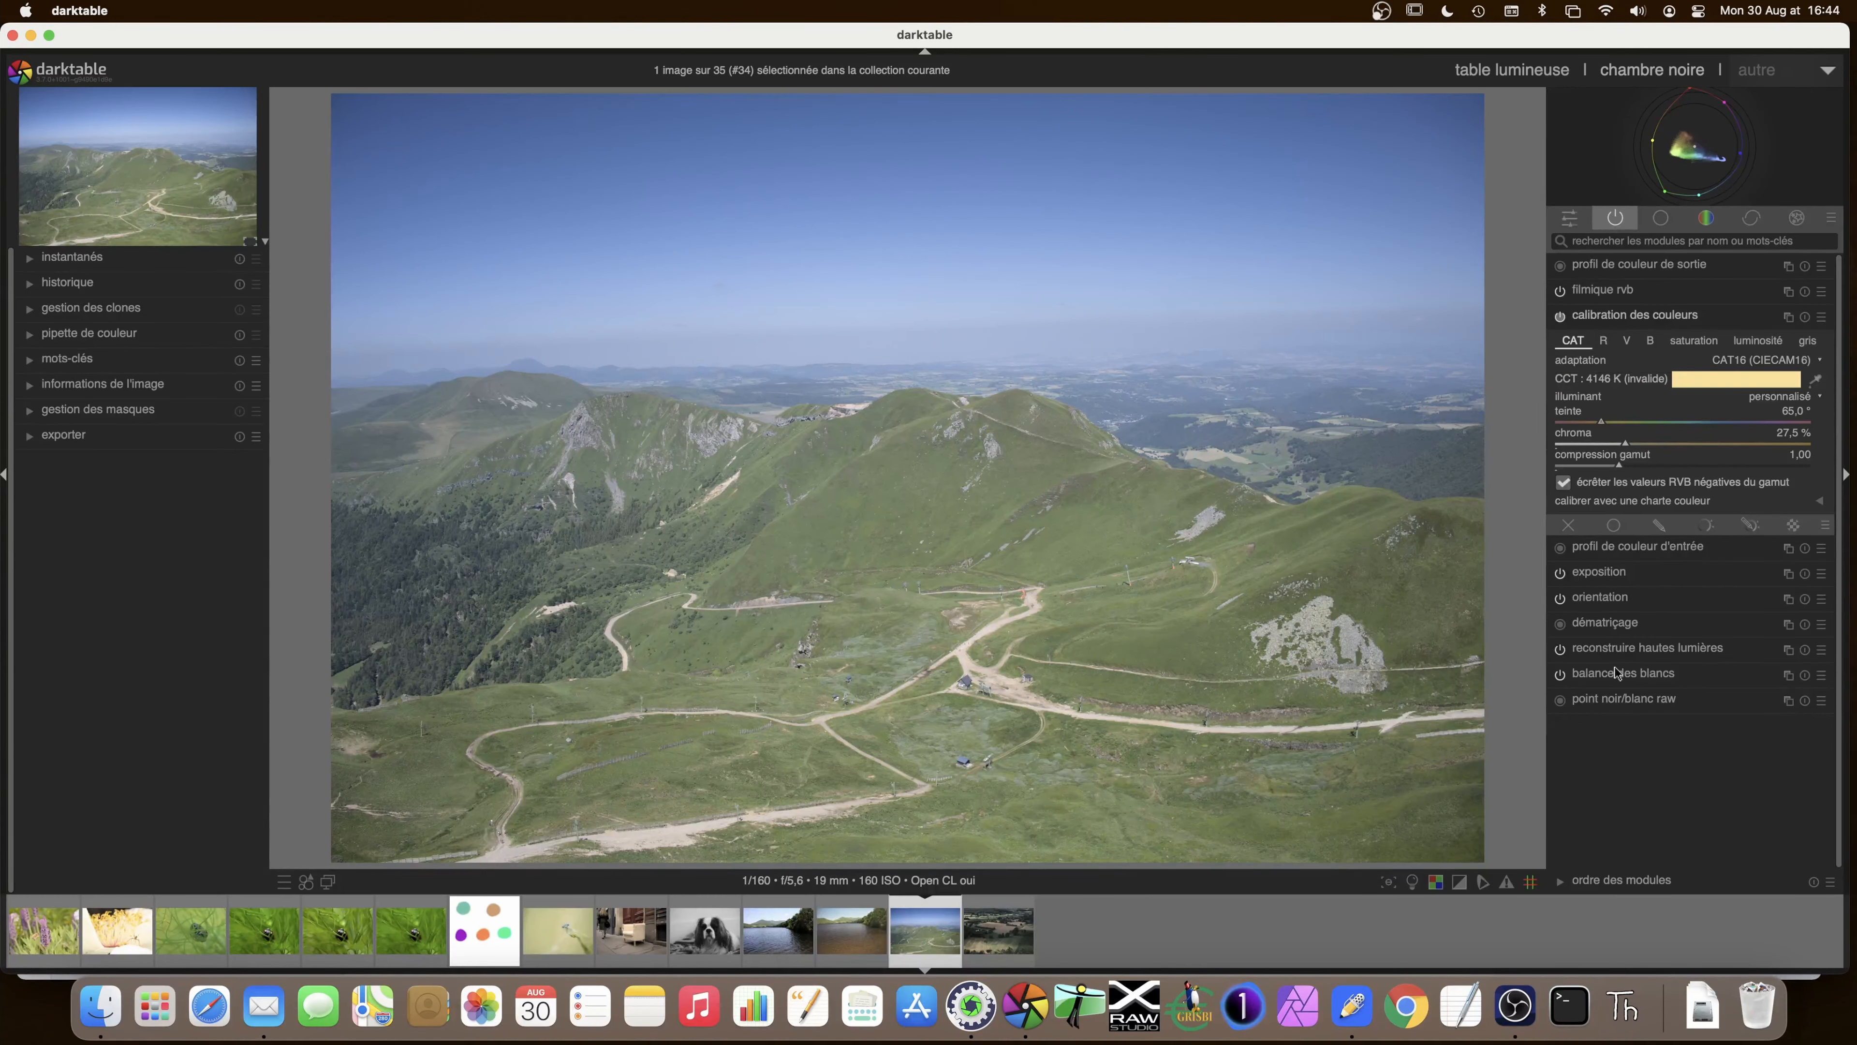
left_click(1636, 680)
left_click(1816, 379)
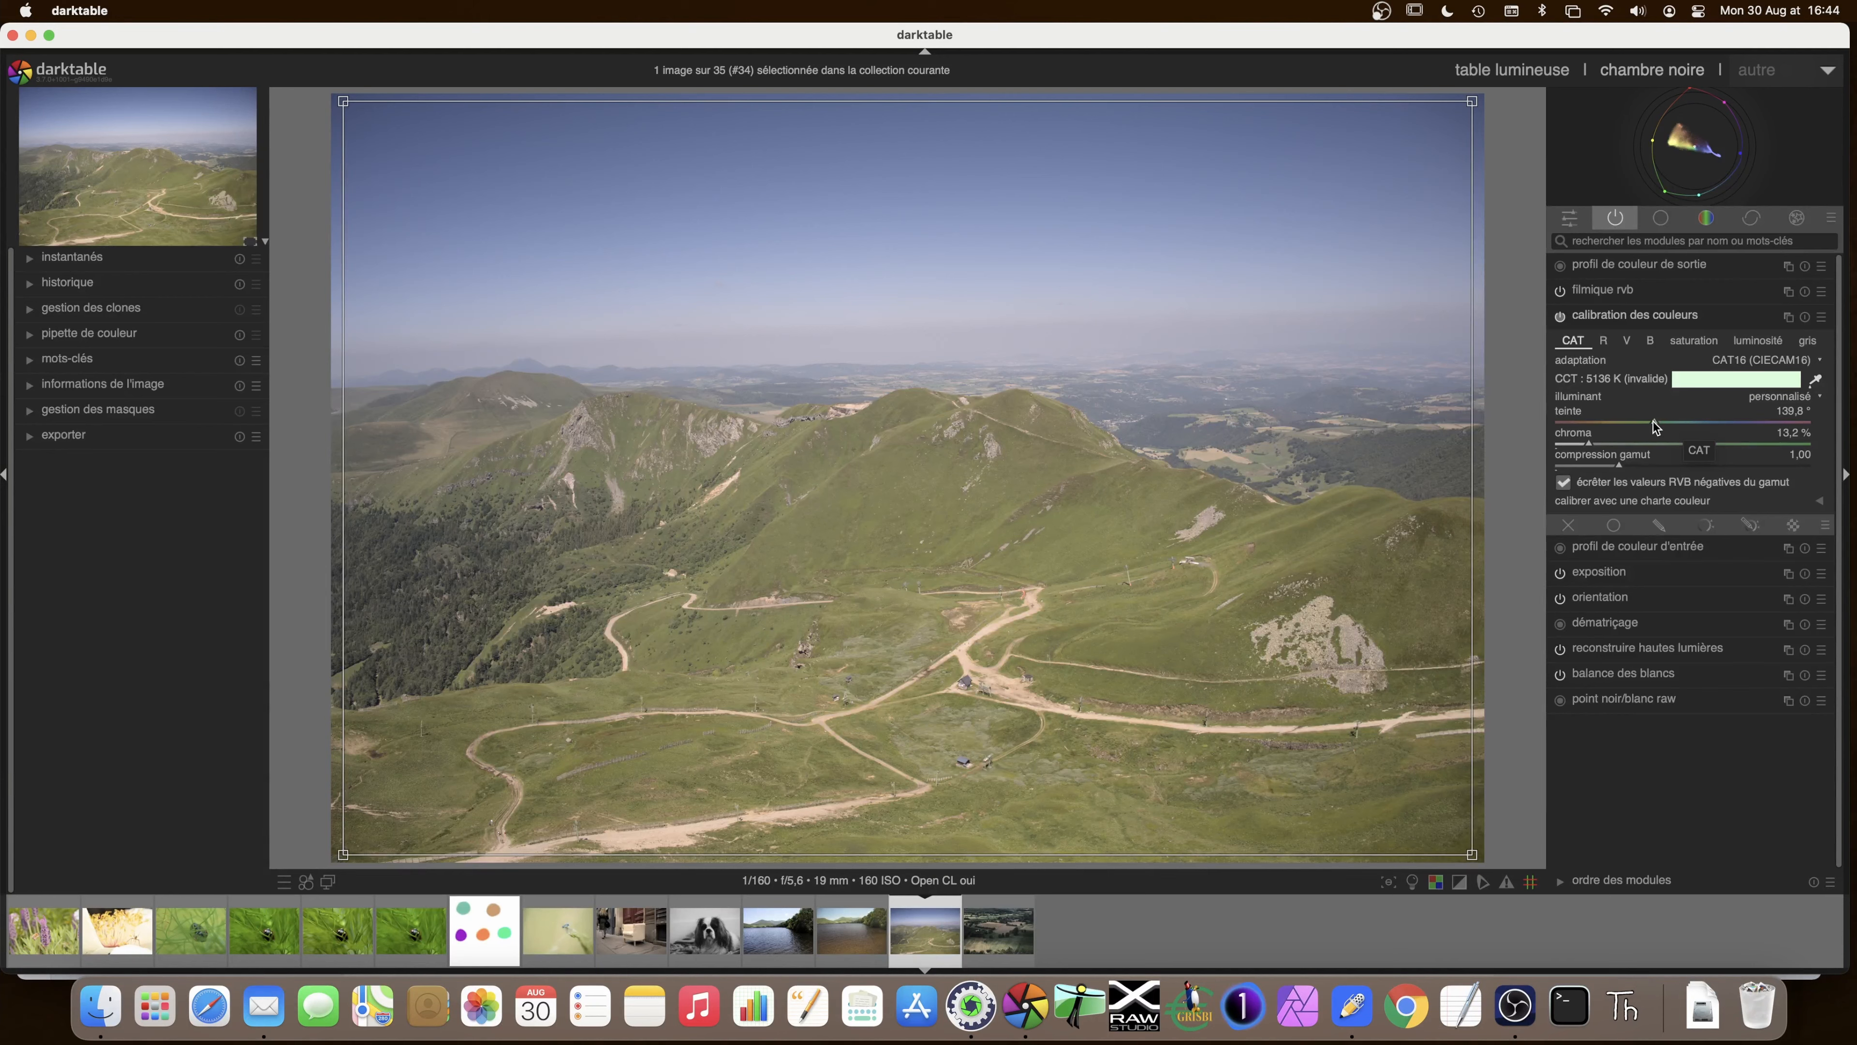
left_click_drag(1657, 427, 1637, 425)
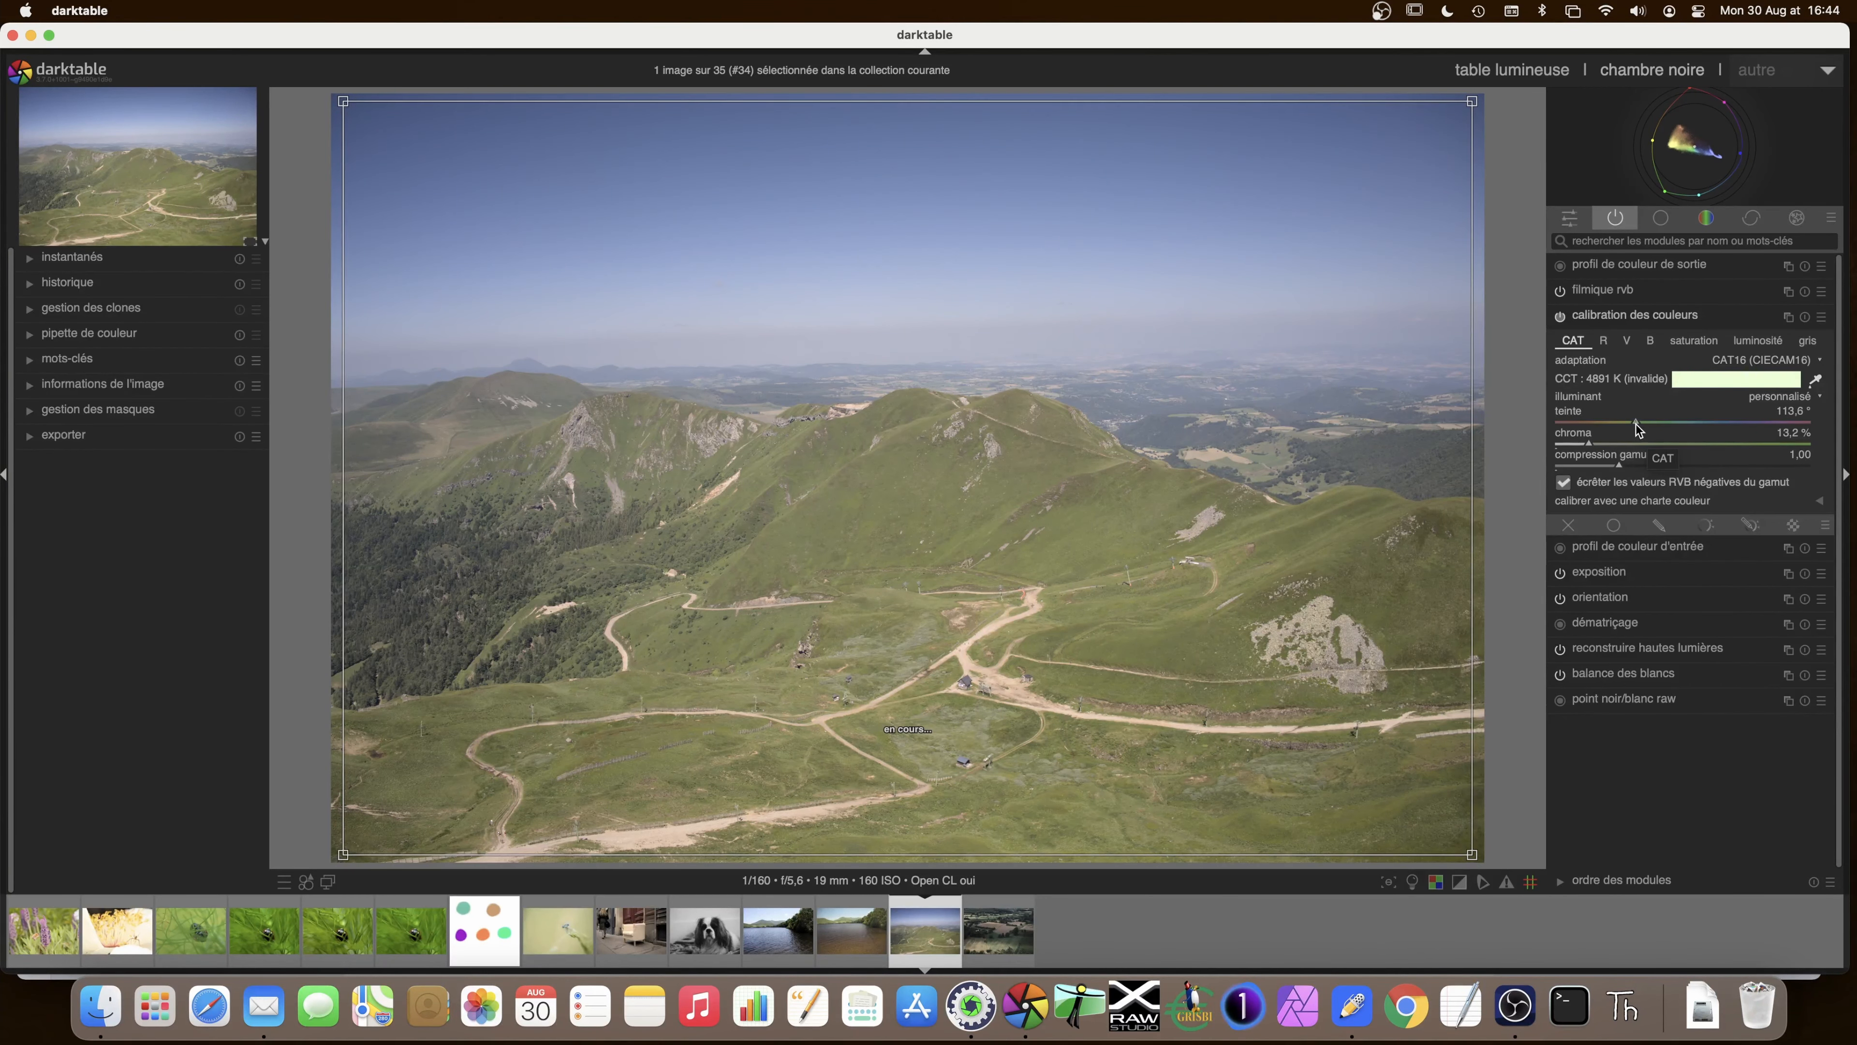
- Compare the photo with calibration des couleurs disabled and enabled, and collapse the module
left_click(1561, 316)
left_click(1561, 316)
left_click(1622, 316)
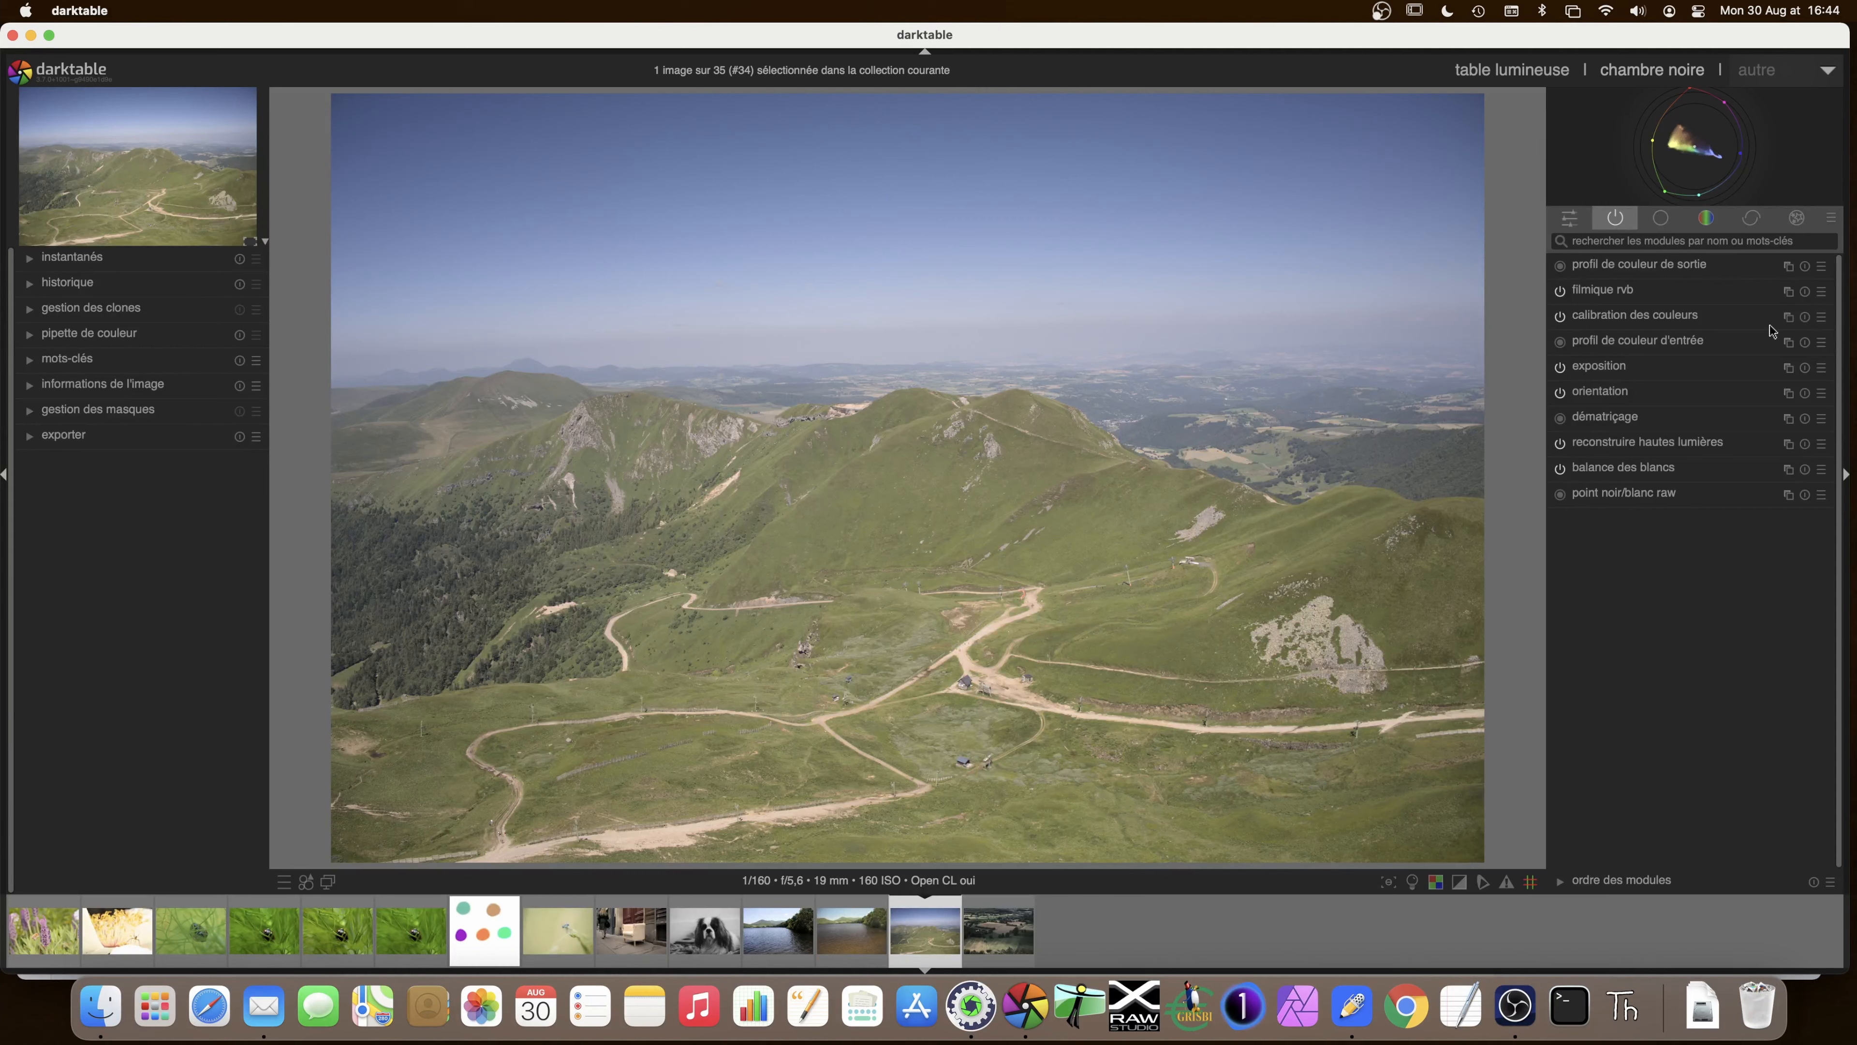
- Create a new instance of calibration des couleurs and open its settings, leaving the original instance collapsed
left_click(1656, 322)
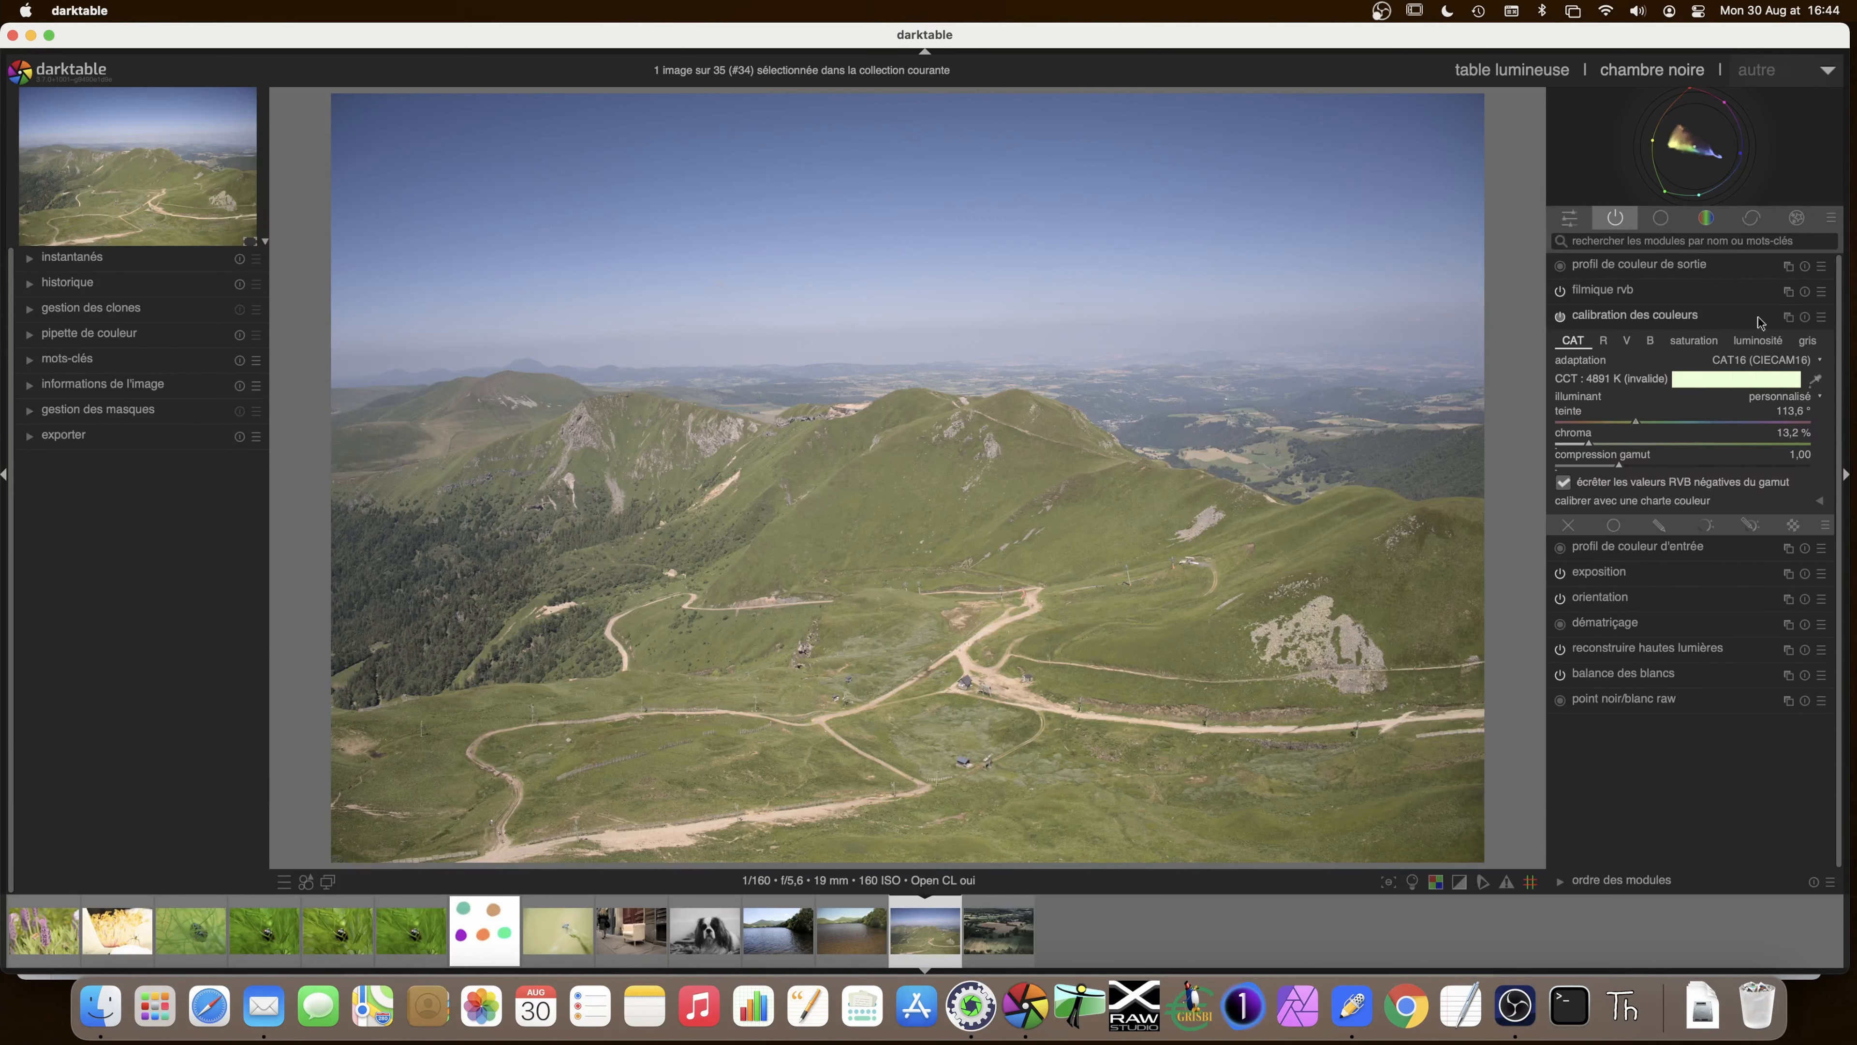
left_click(1788, 321)
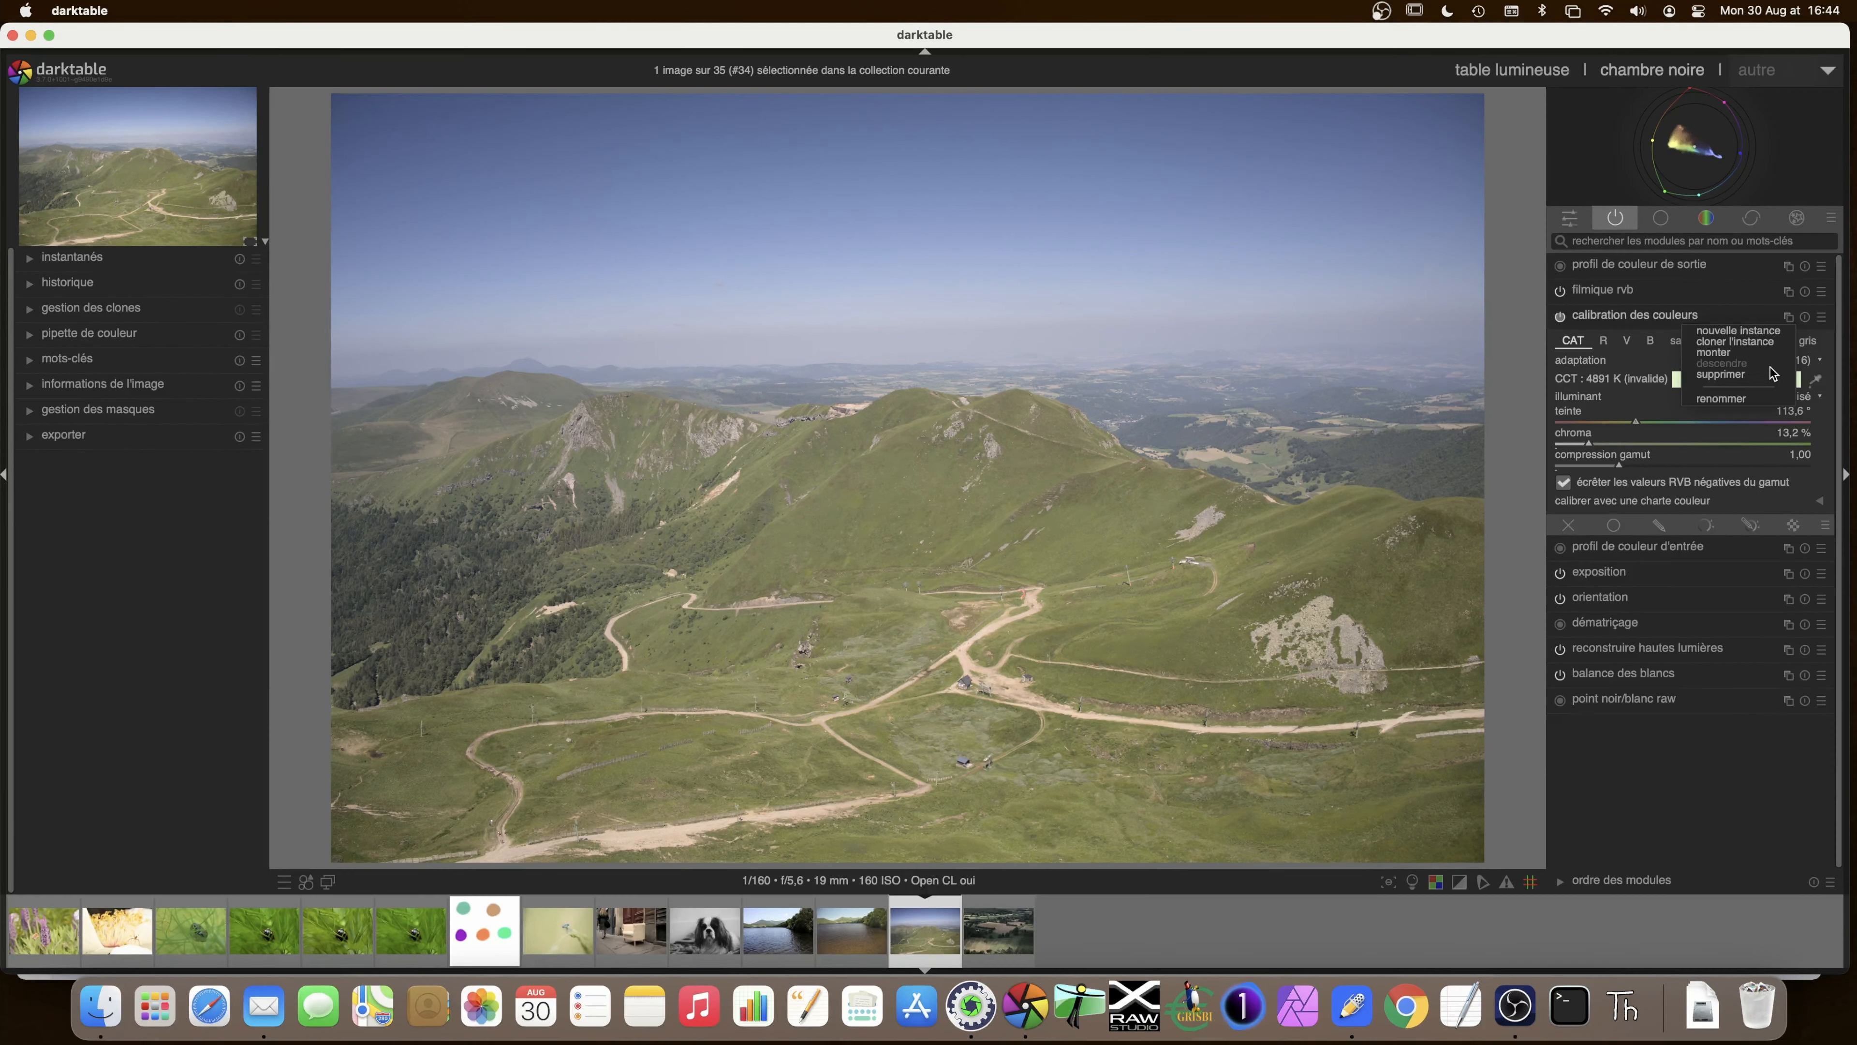
left_click(1755, 332)
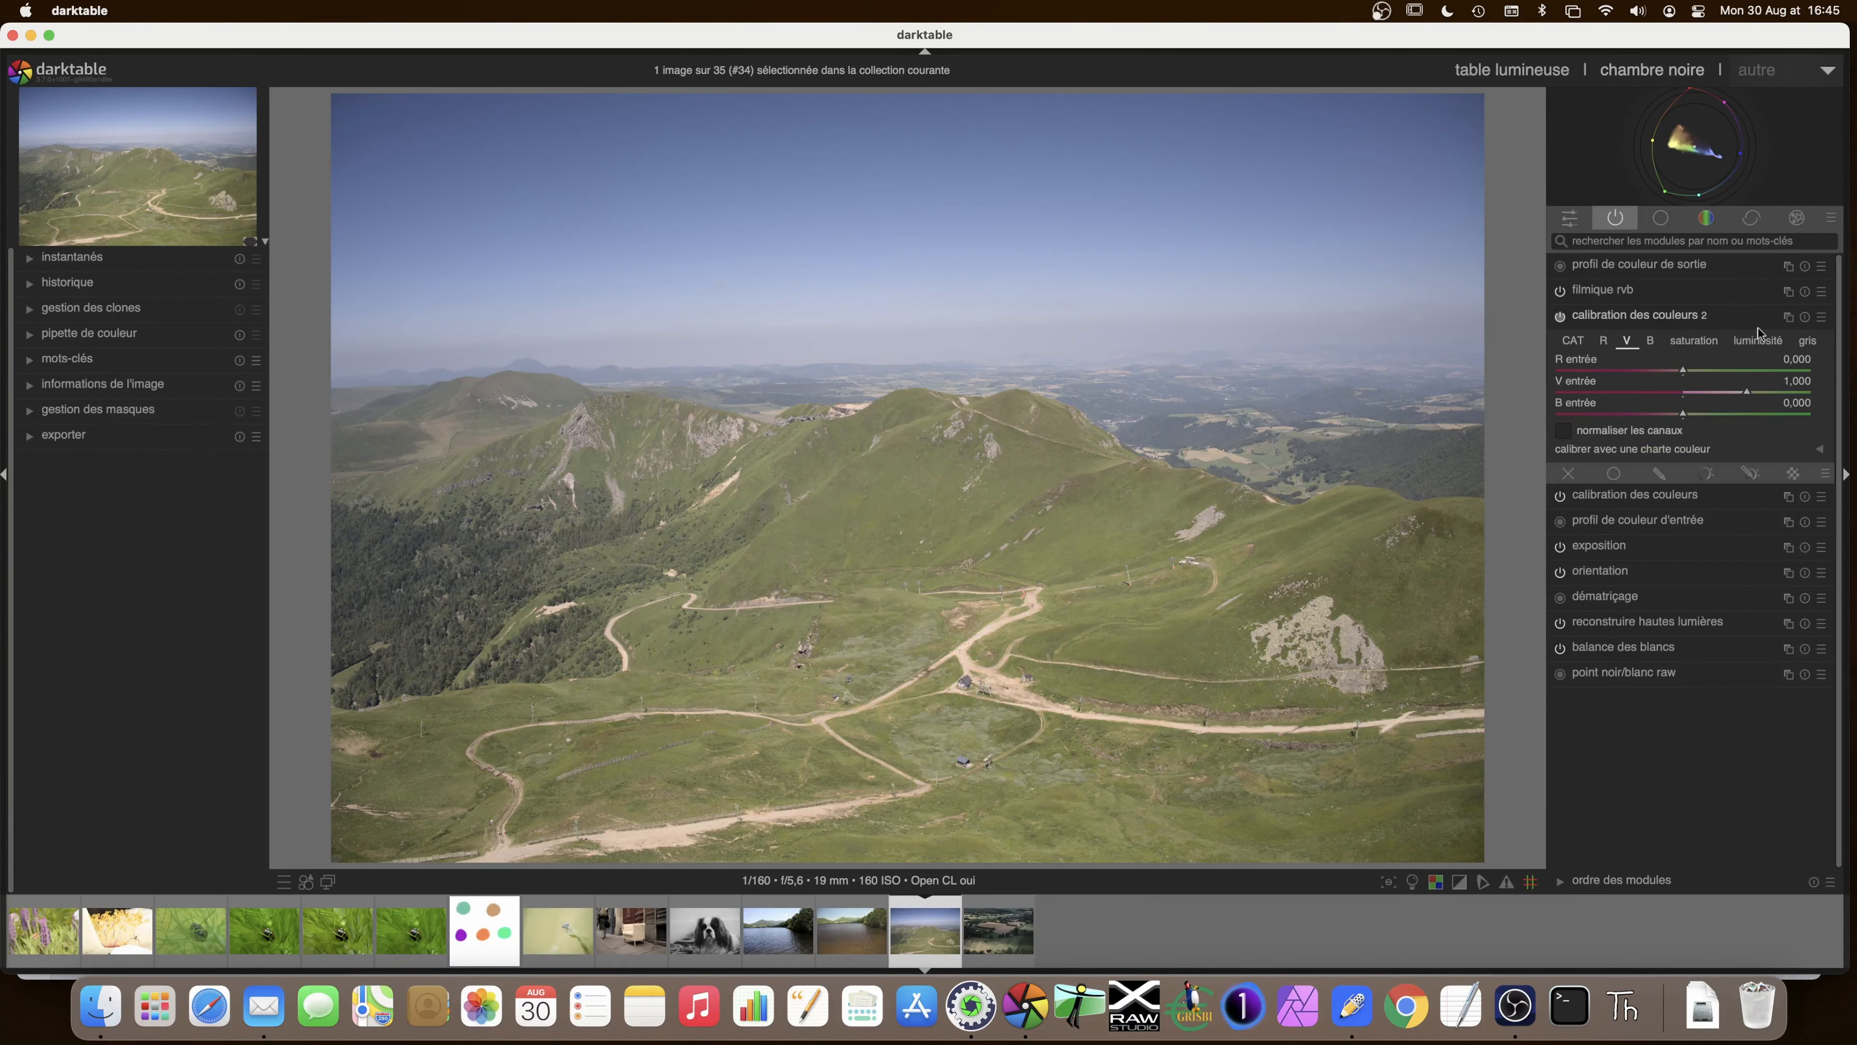
left_click(1631, 497)
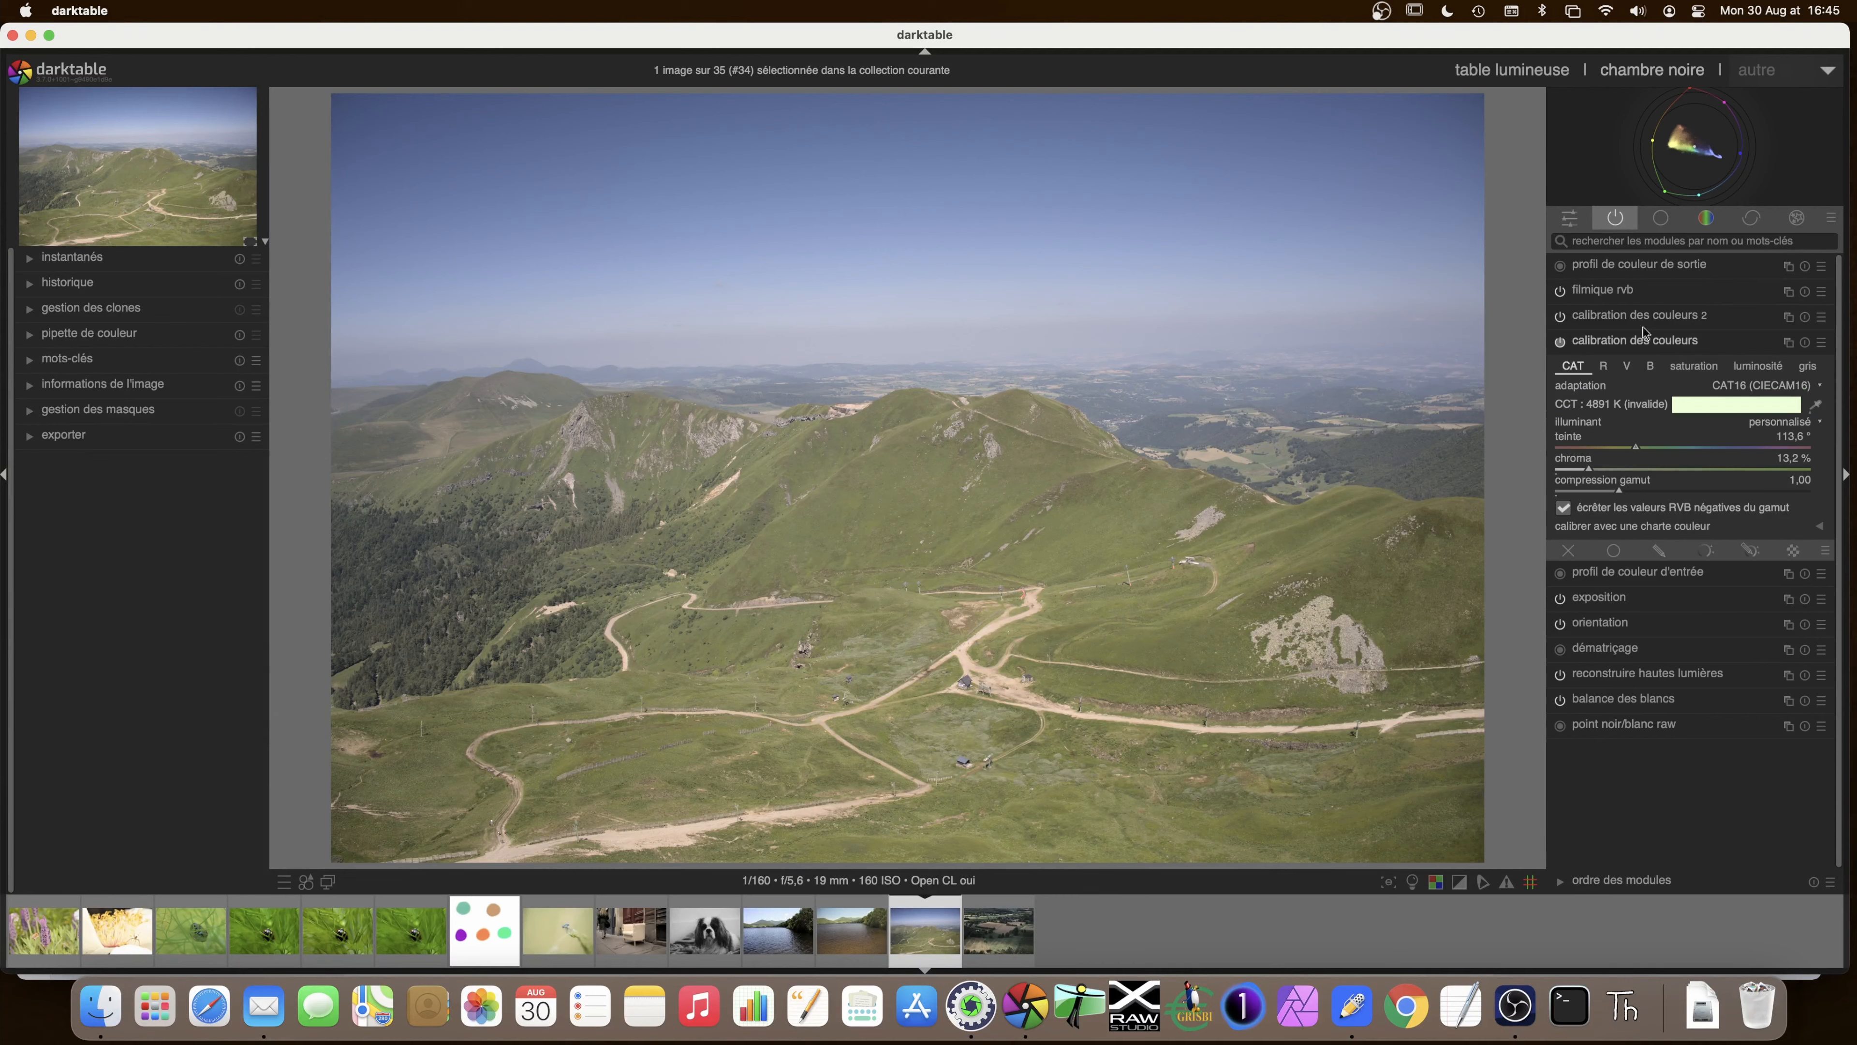
left_click(1644, 342)
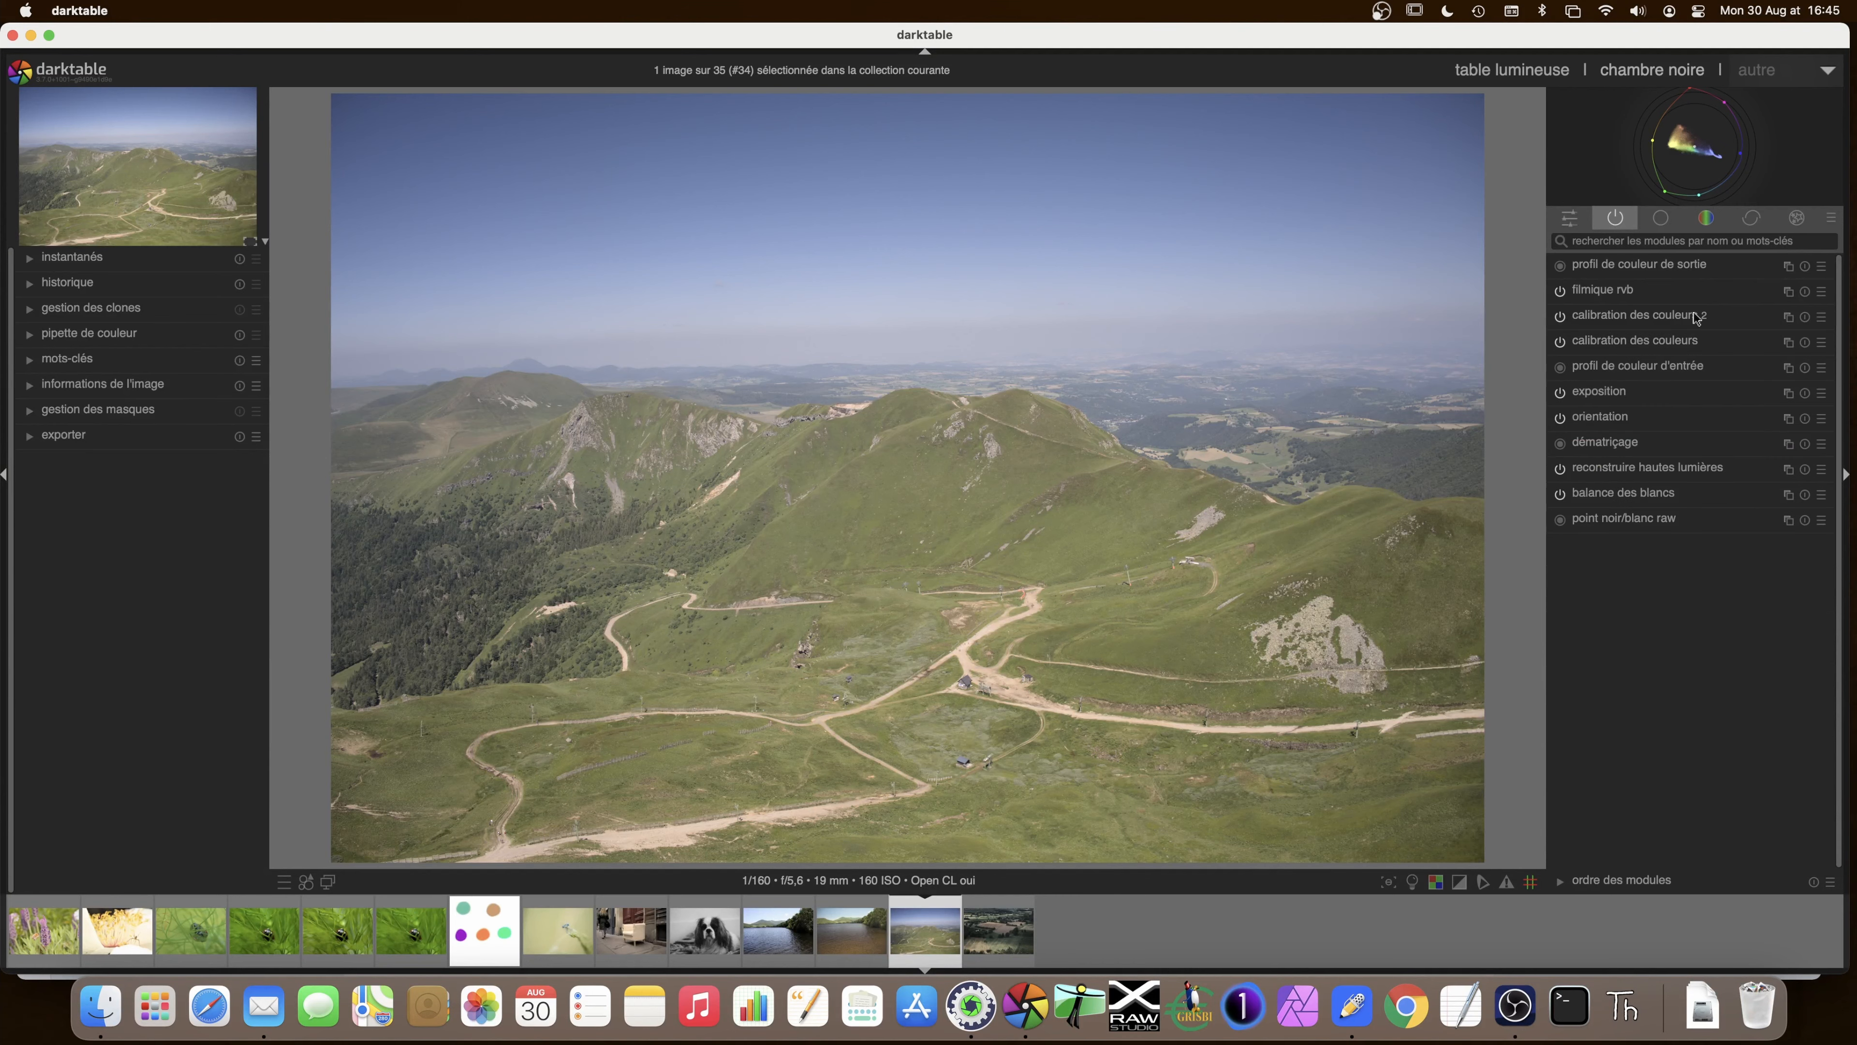
left_click(1657, 314)
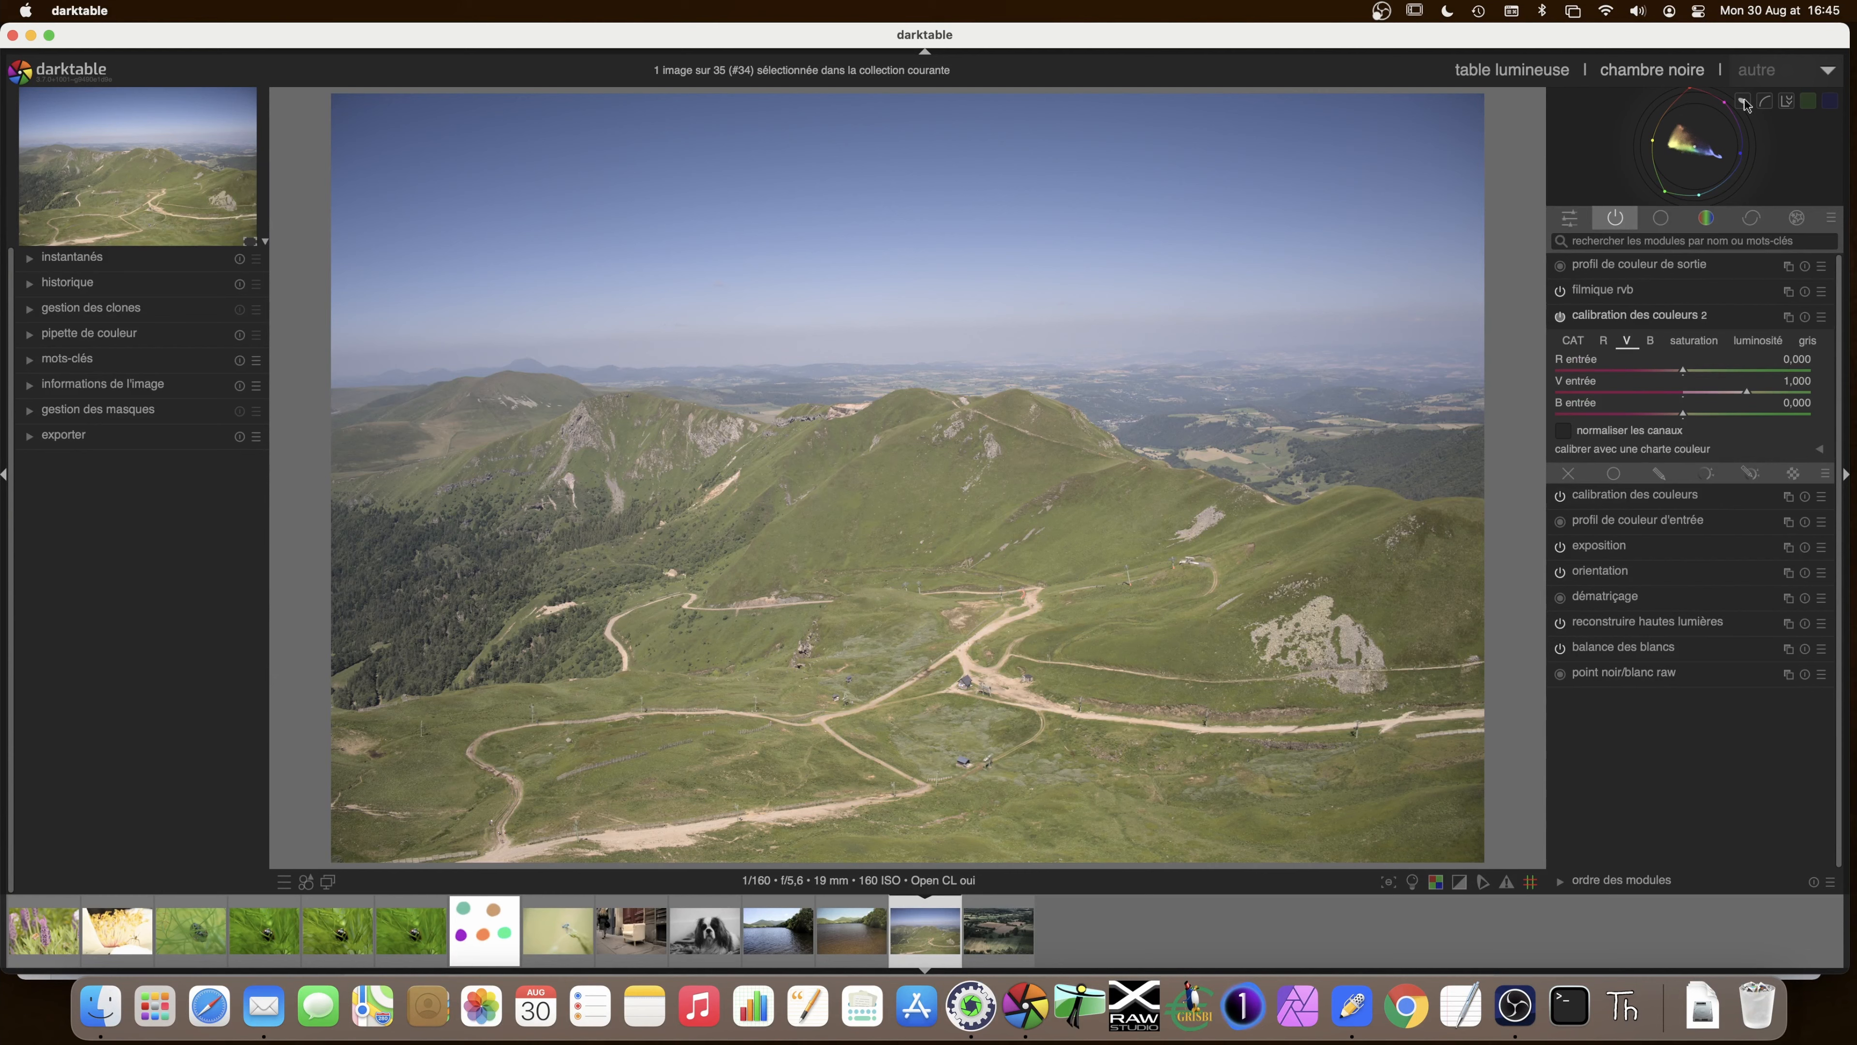
- Cycle the scope through the histogram and waveform displays and back to the vectorscope
left_click(1744, 103)
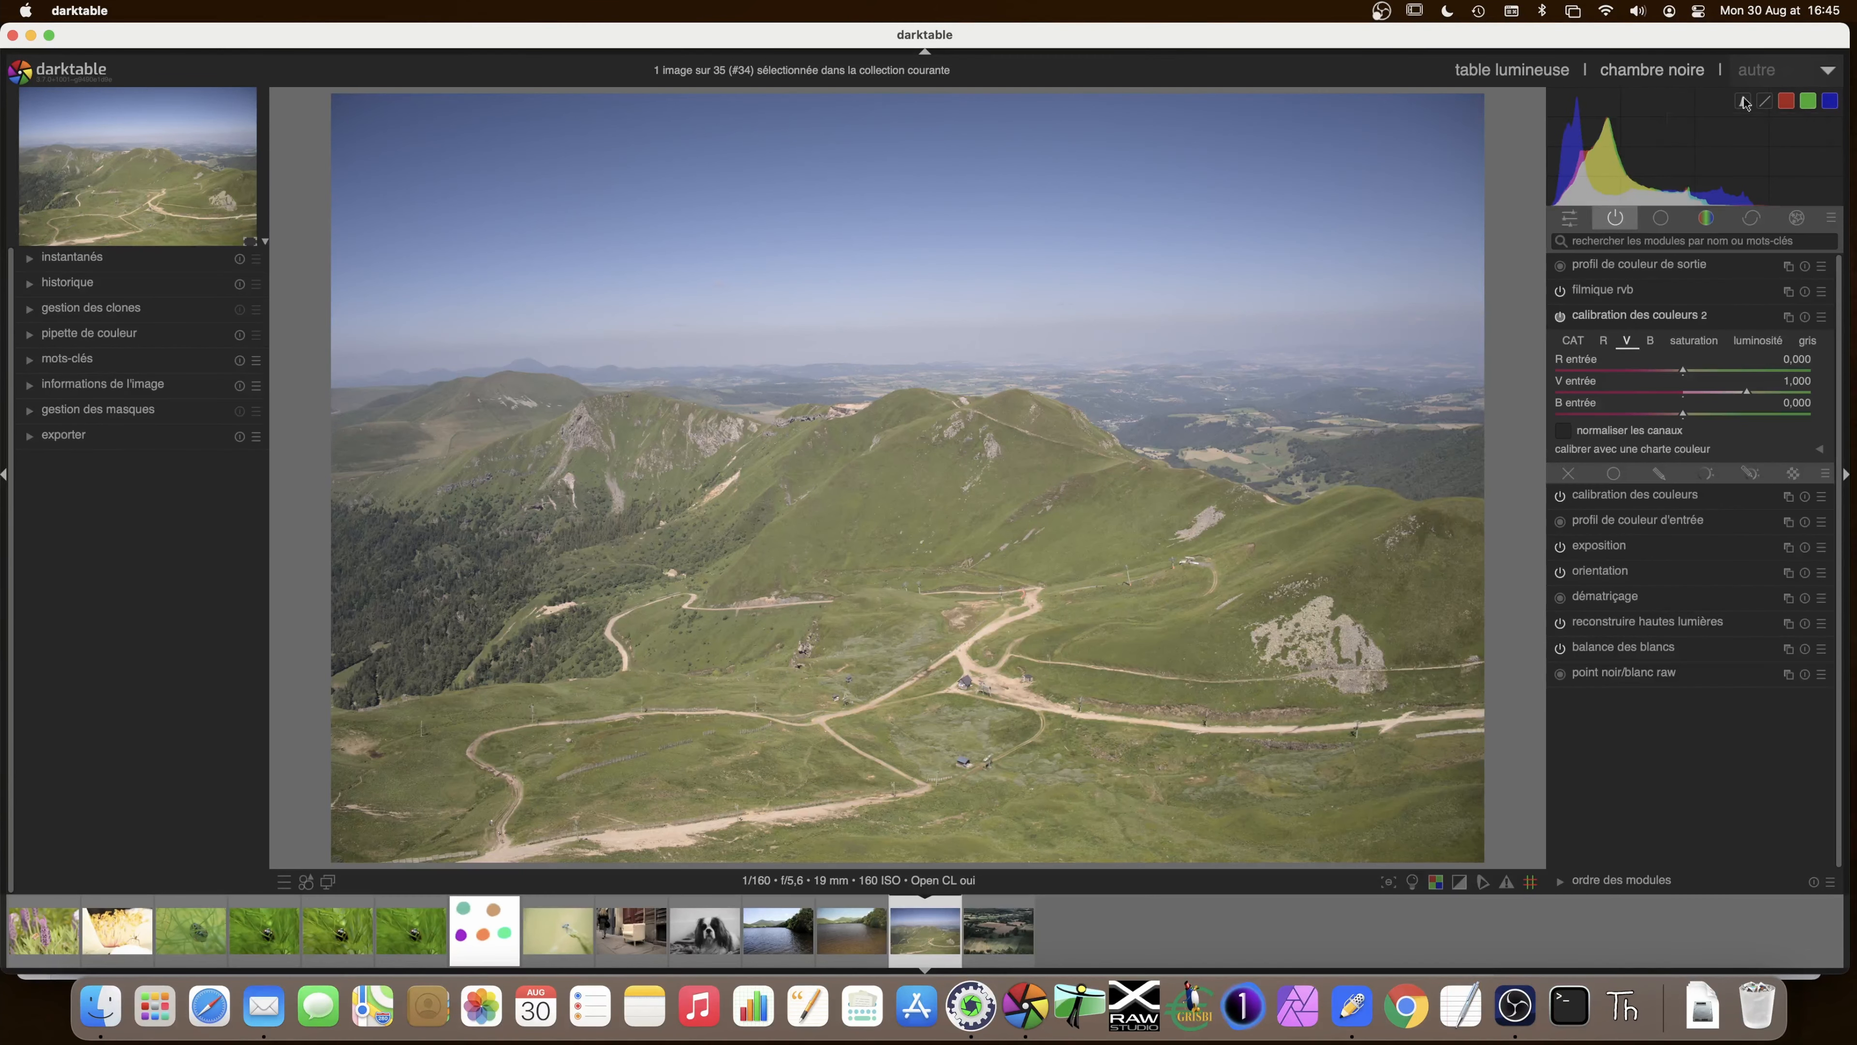
left_click(1744, 103)
left_click(1744, 102)
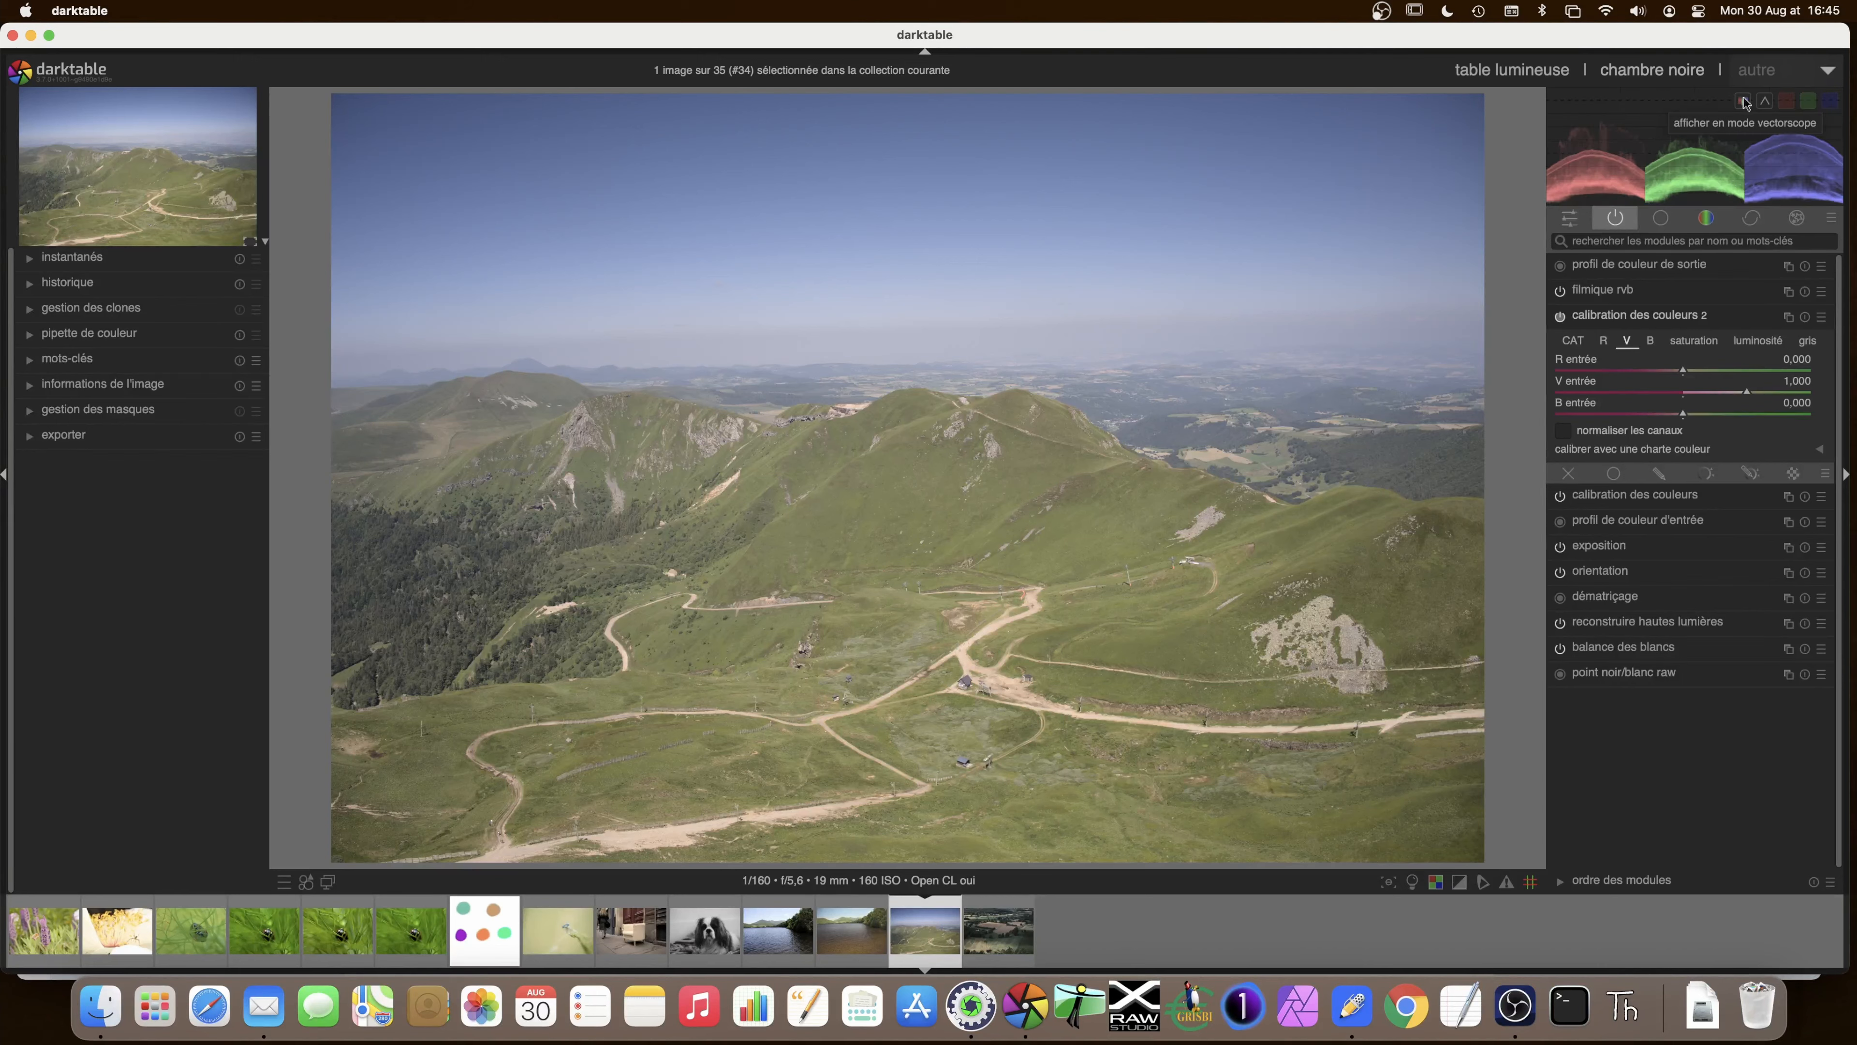
left_click(1744, 102)
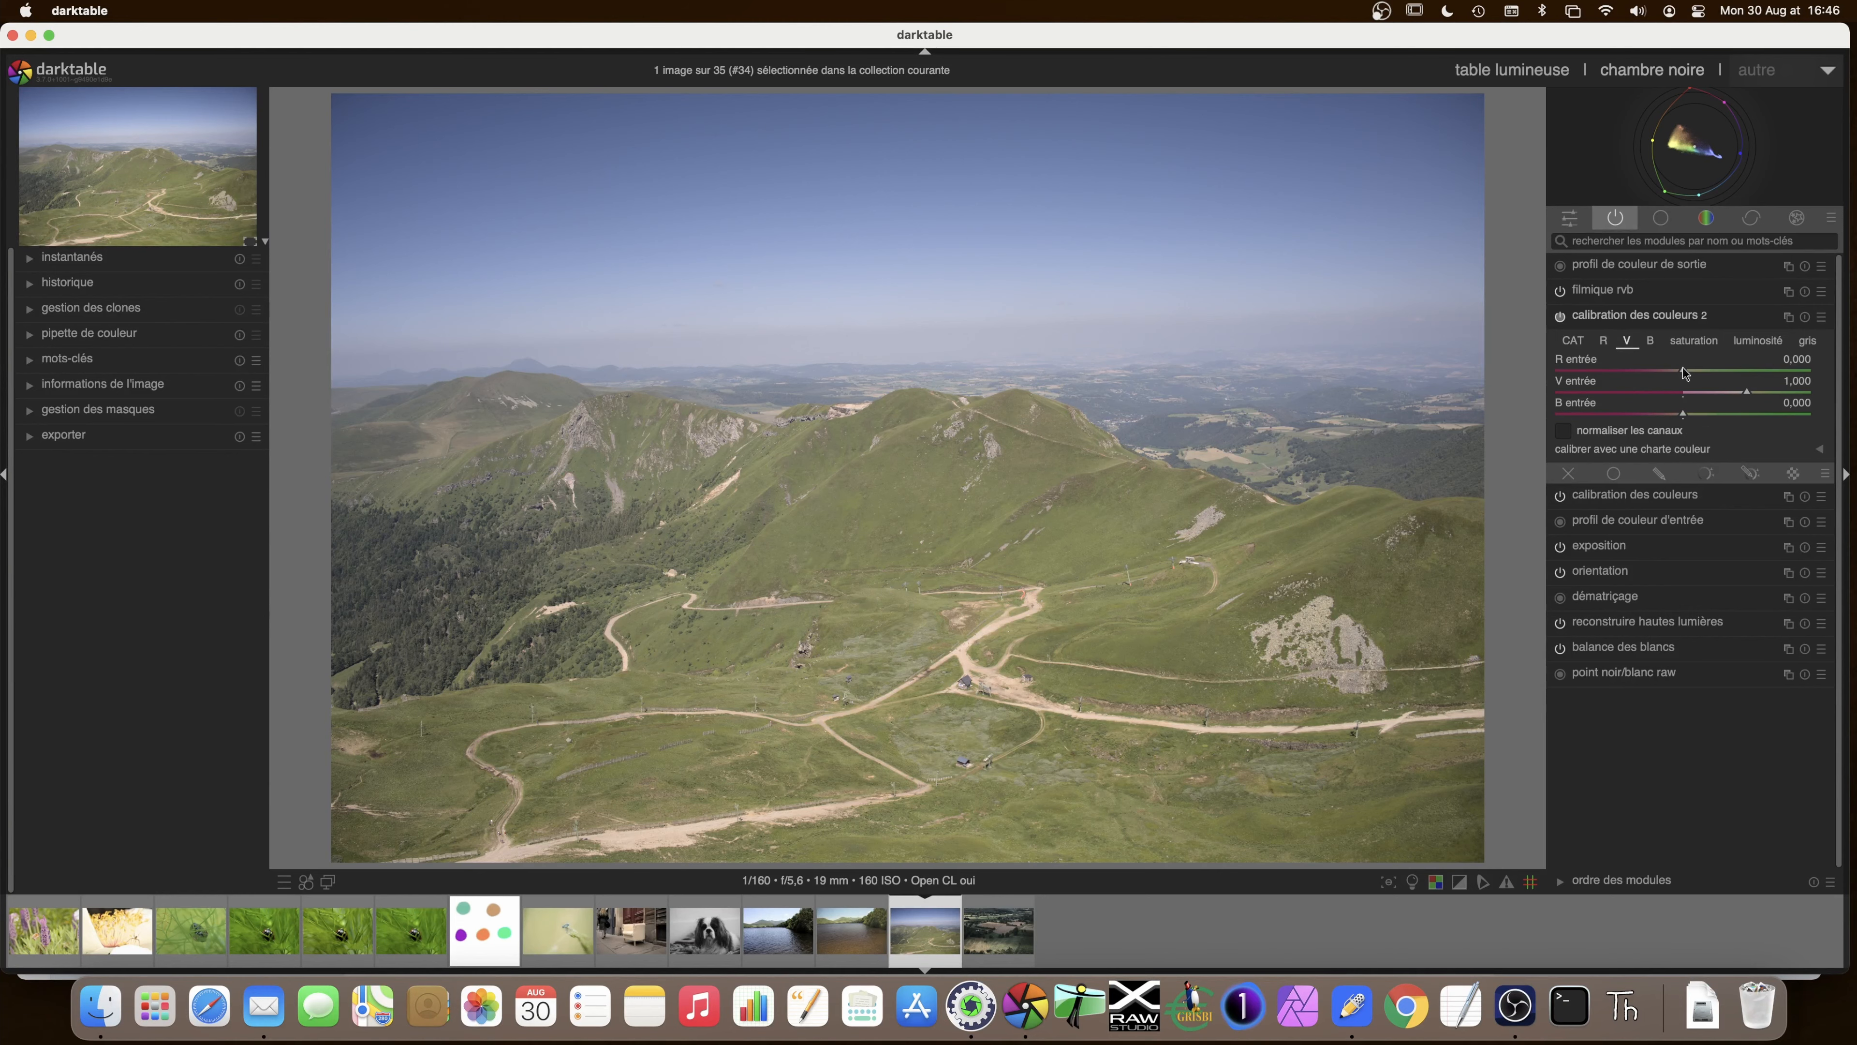
- Try raising R entrée, V entrée to 1,362 and B entrée to 0,255 for the V channel, resetting each one in turn
left_click_drag(1683, 373, 1708, 374)
double_click(1708, 374)
left_click_drag(1748, 396, 1773, 395)
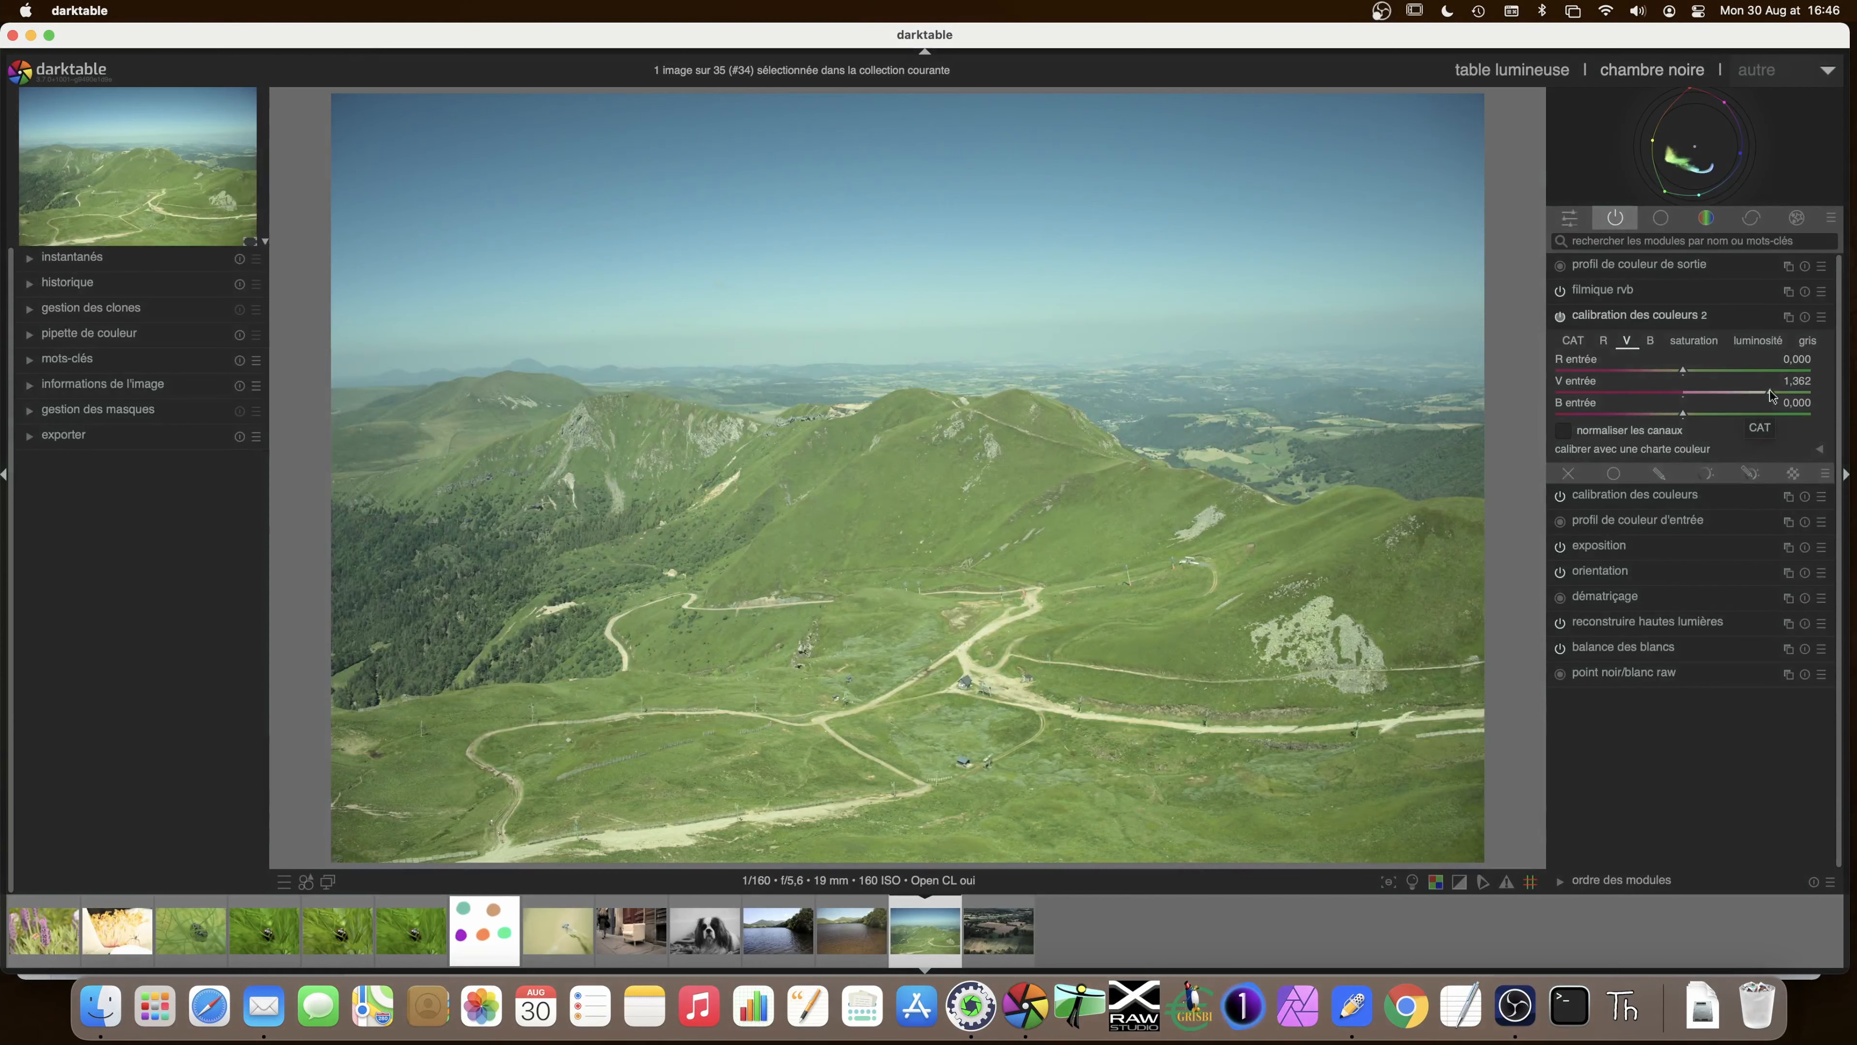
double_click(1771, 395)
left_click_drag(1686, 418, 1700, 417)
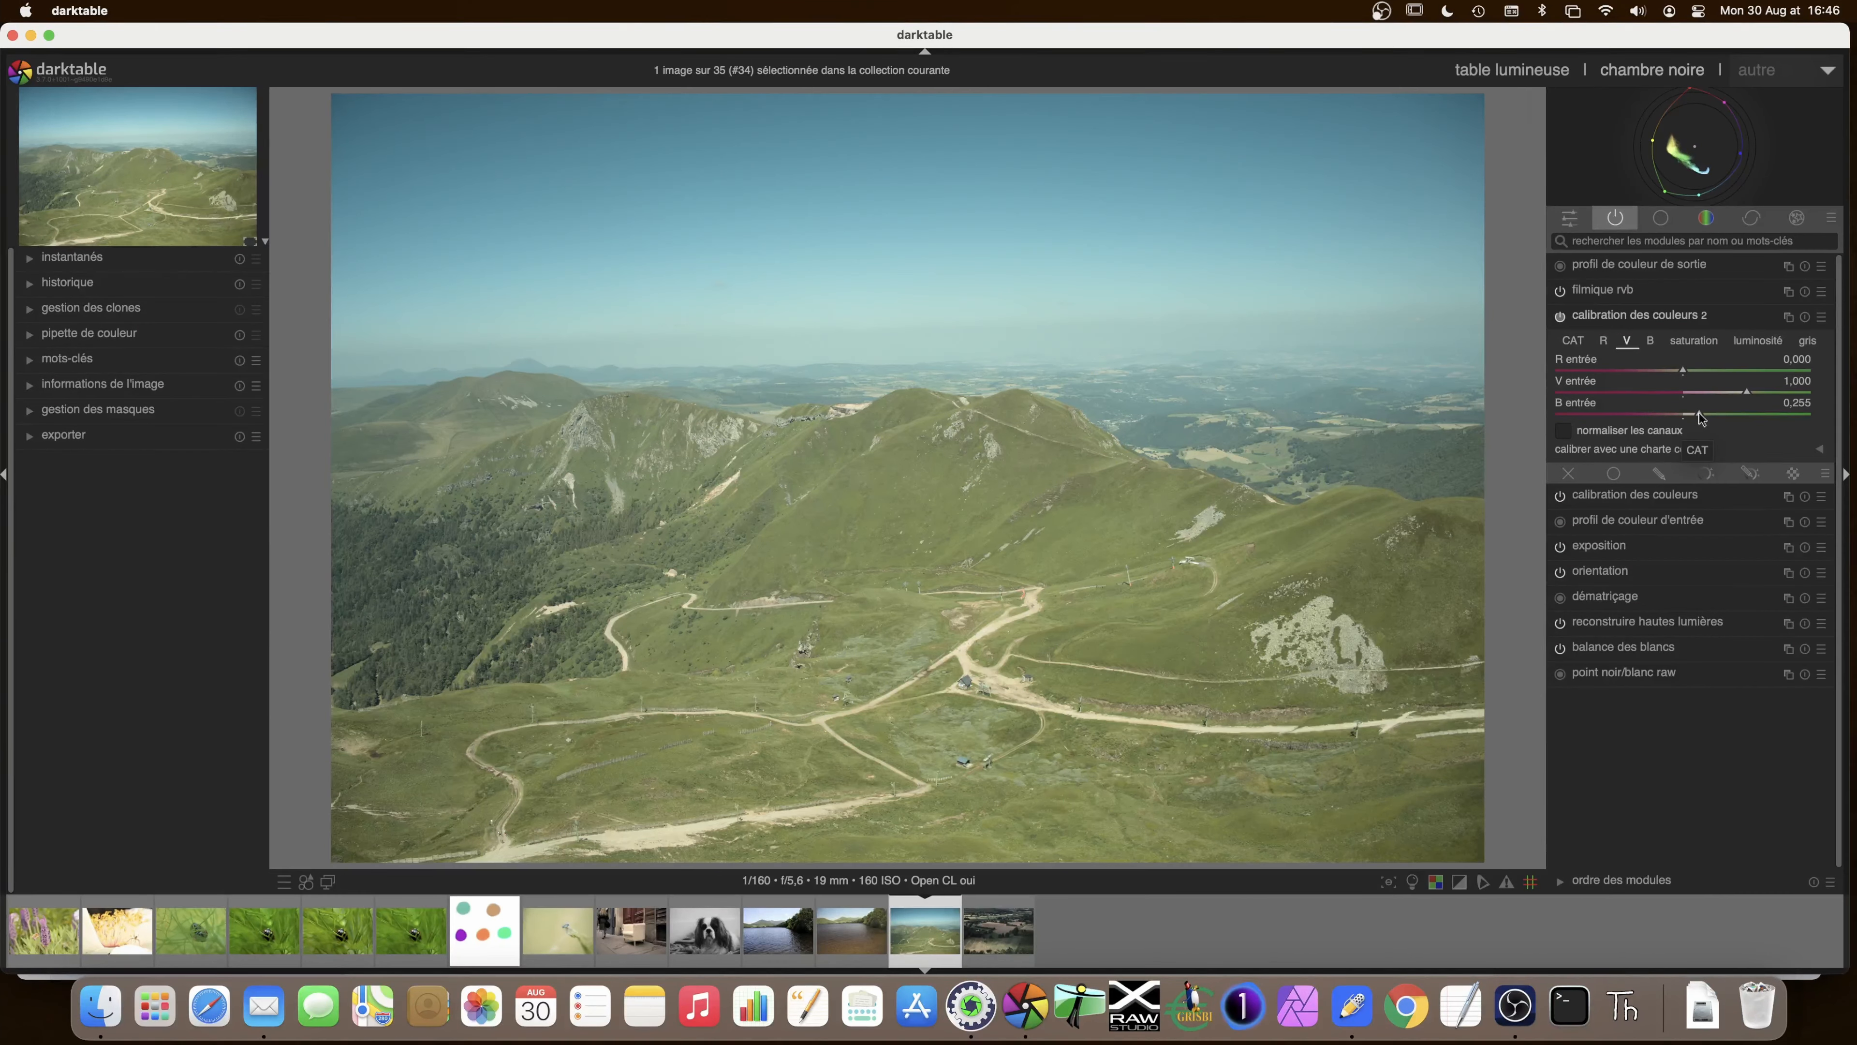
double_click(1701, 417)
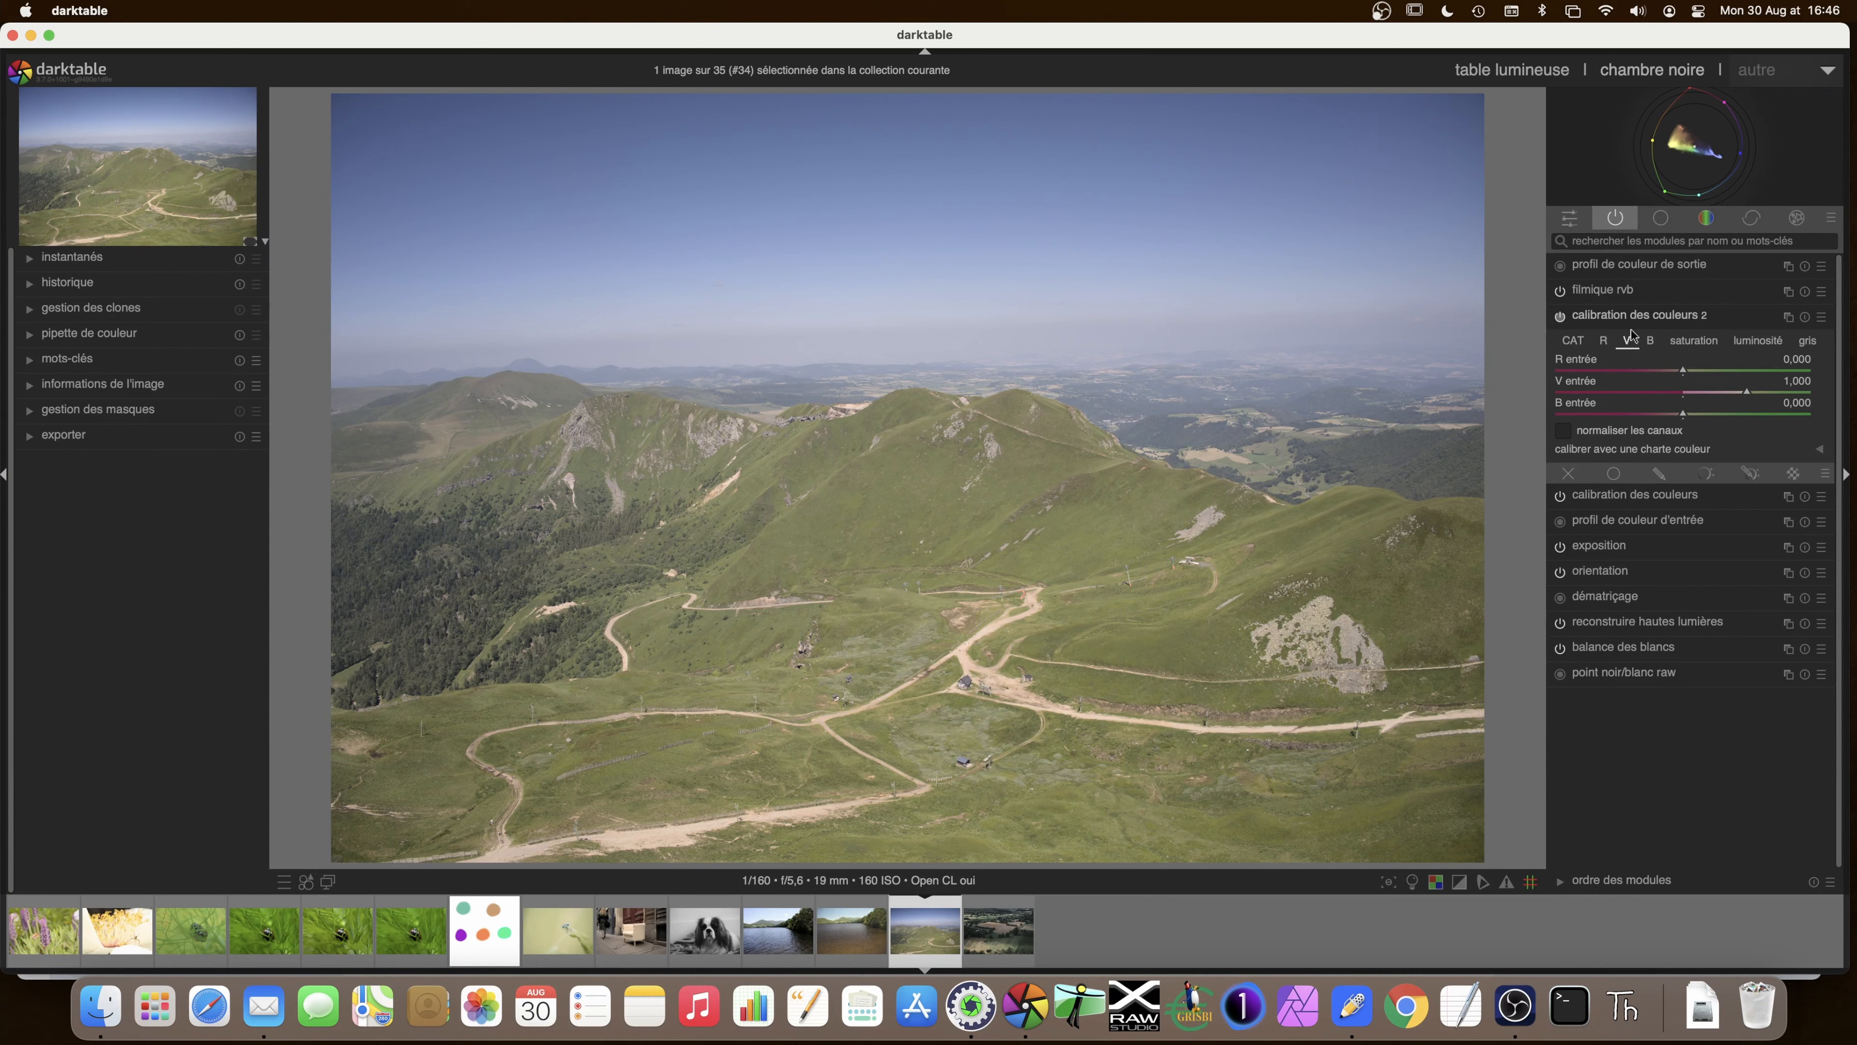
- Try lowering V entrée for the R channel and R entrée to -0,213 for the B channel, and reset the second calibration instance
left_click(1604, 341)
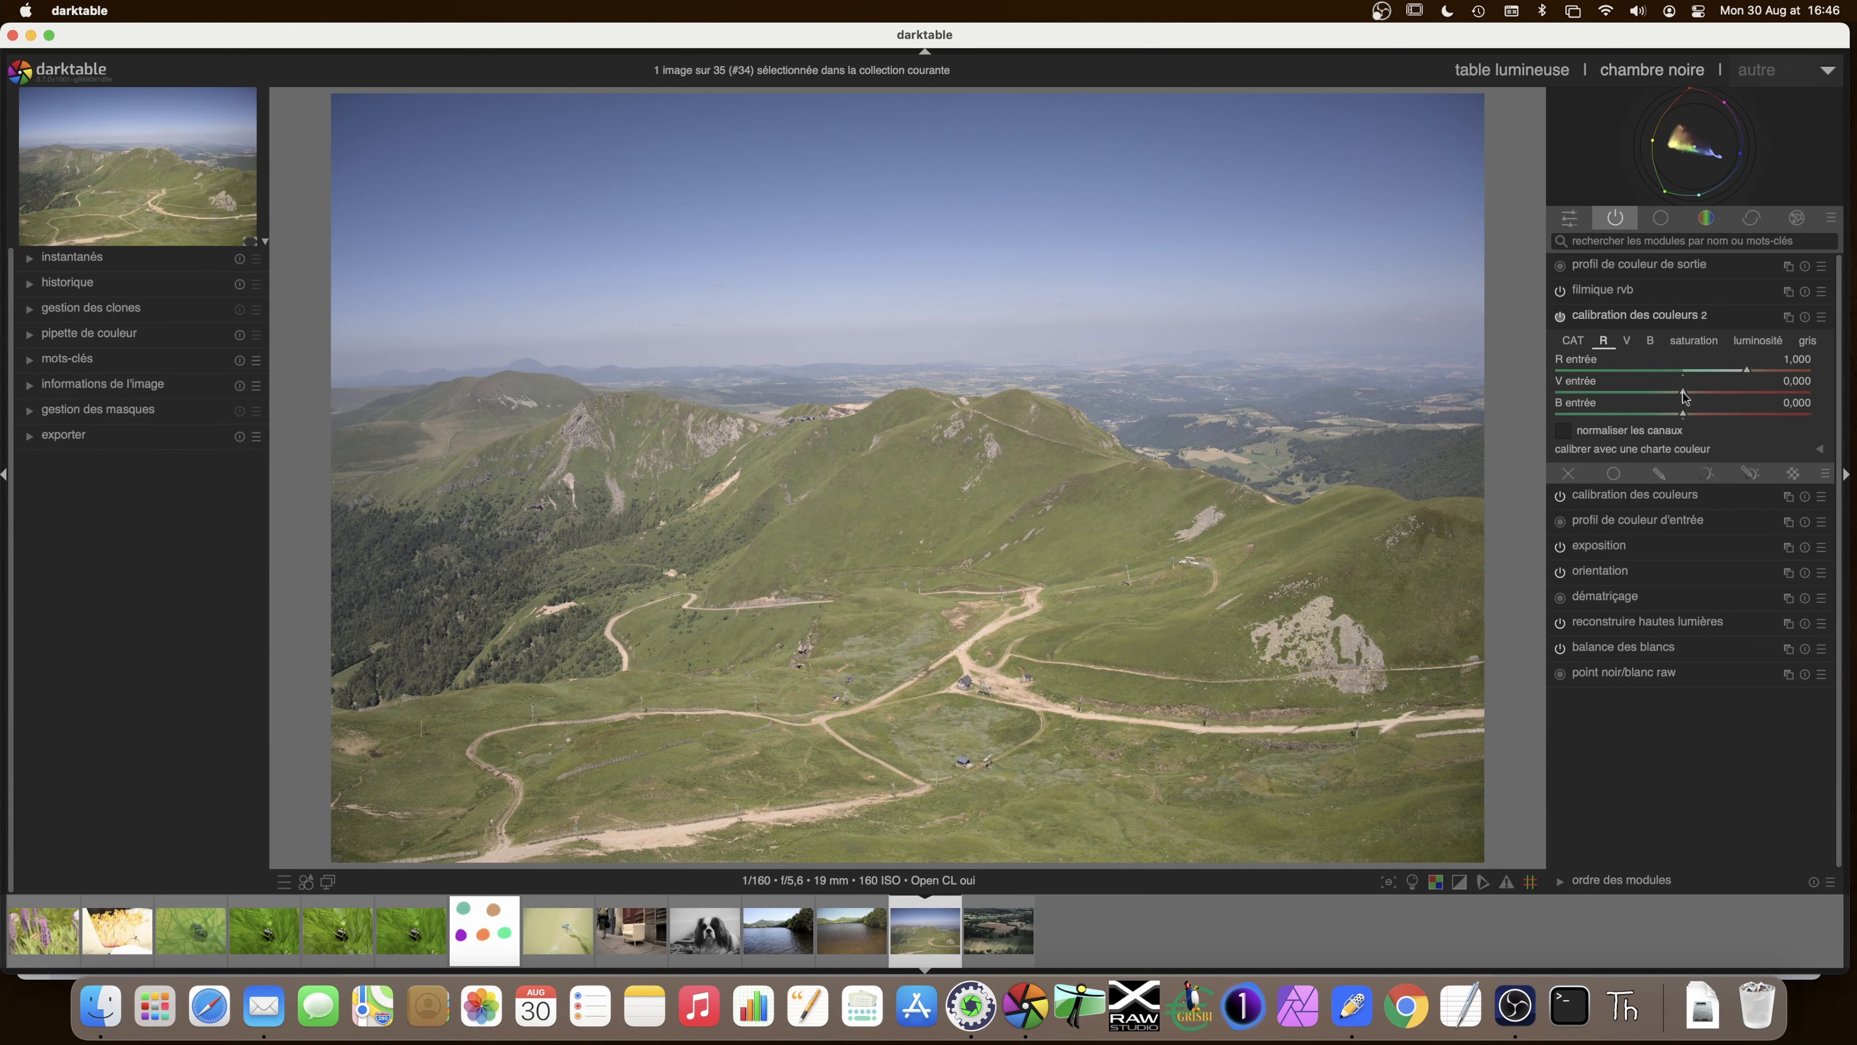
left_click_drag(1680, 398, 1672, 395)
left_click(1650, 341)
left_click_drag(1682, 373, 1672, 376)
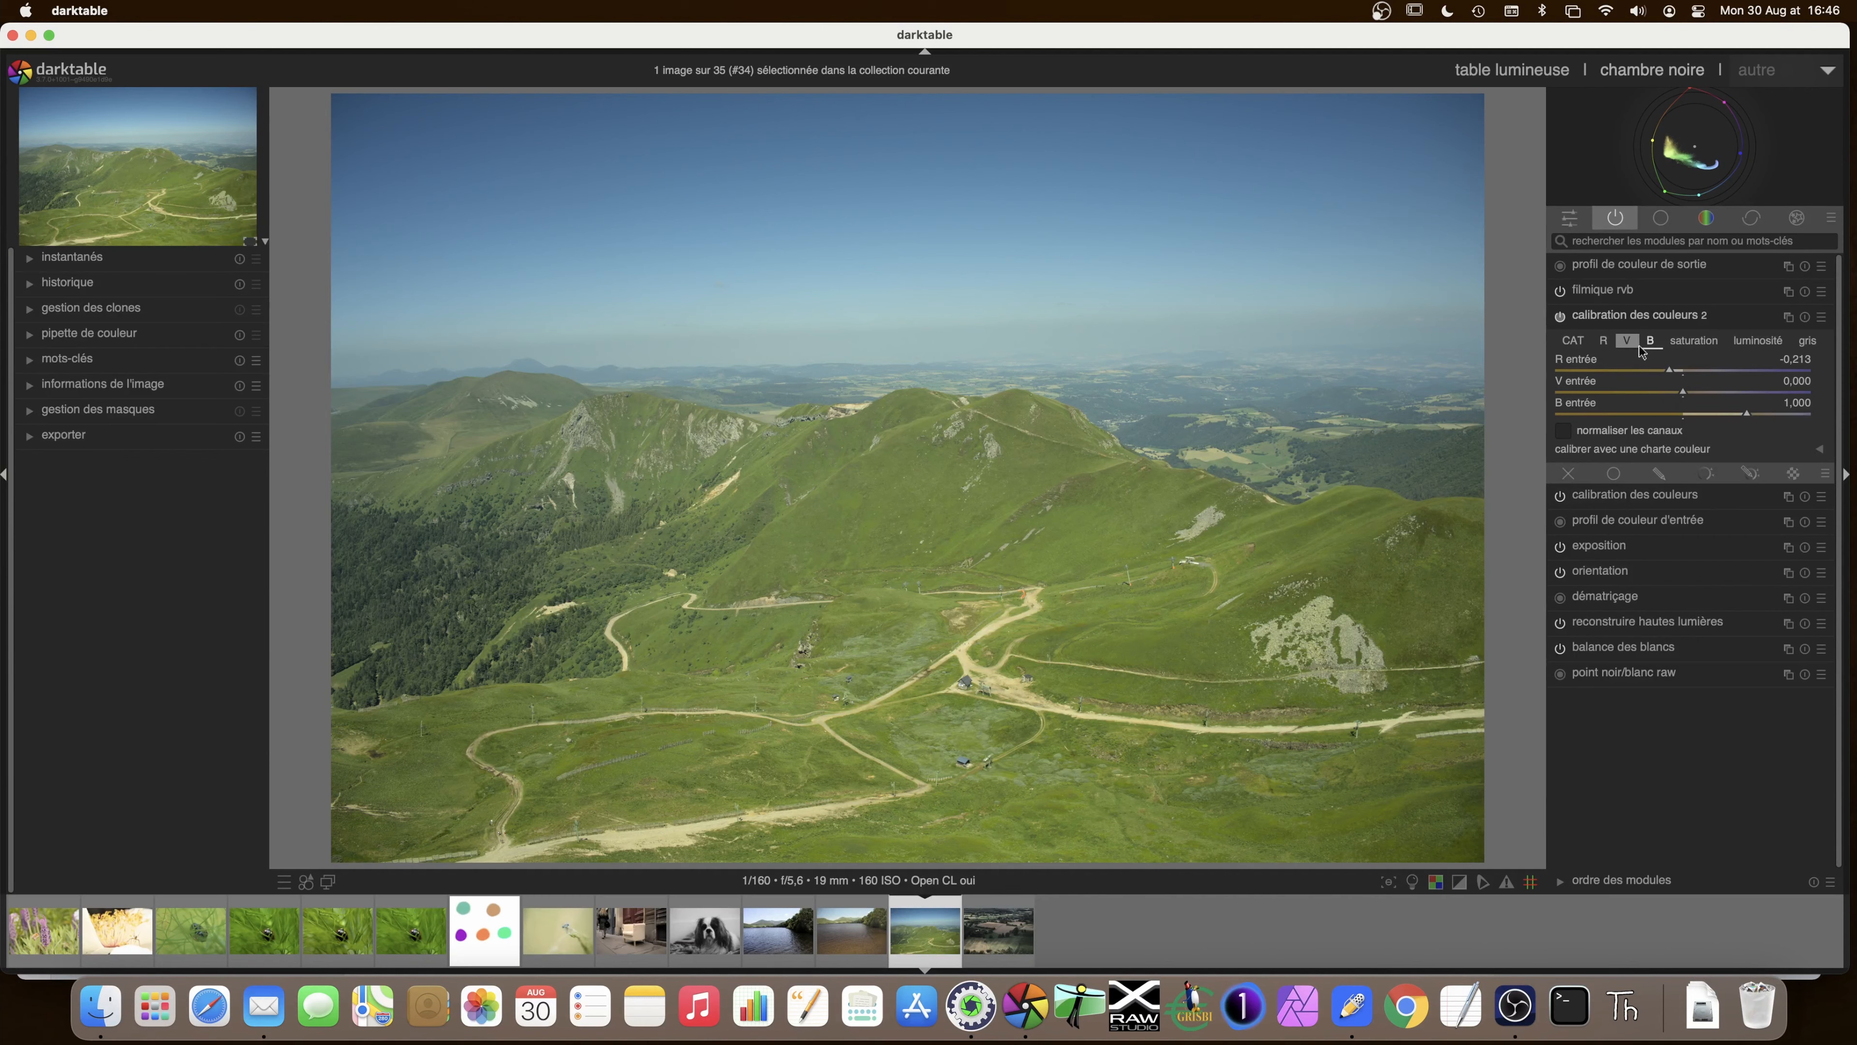
left_click(1806, 318)
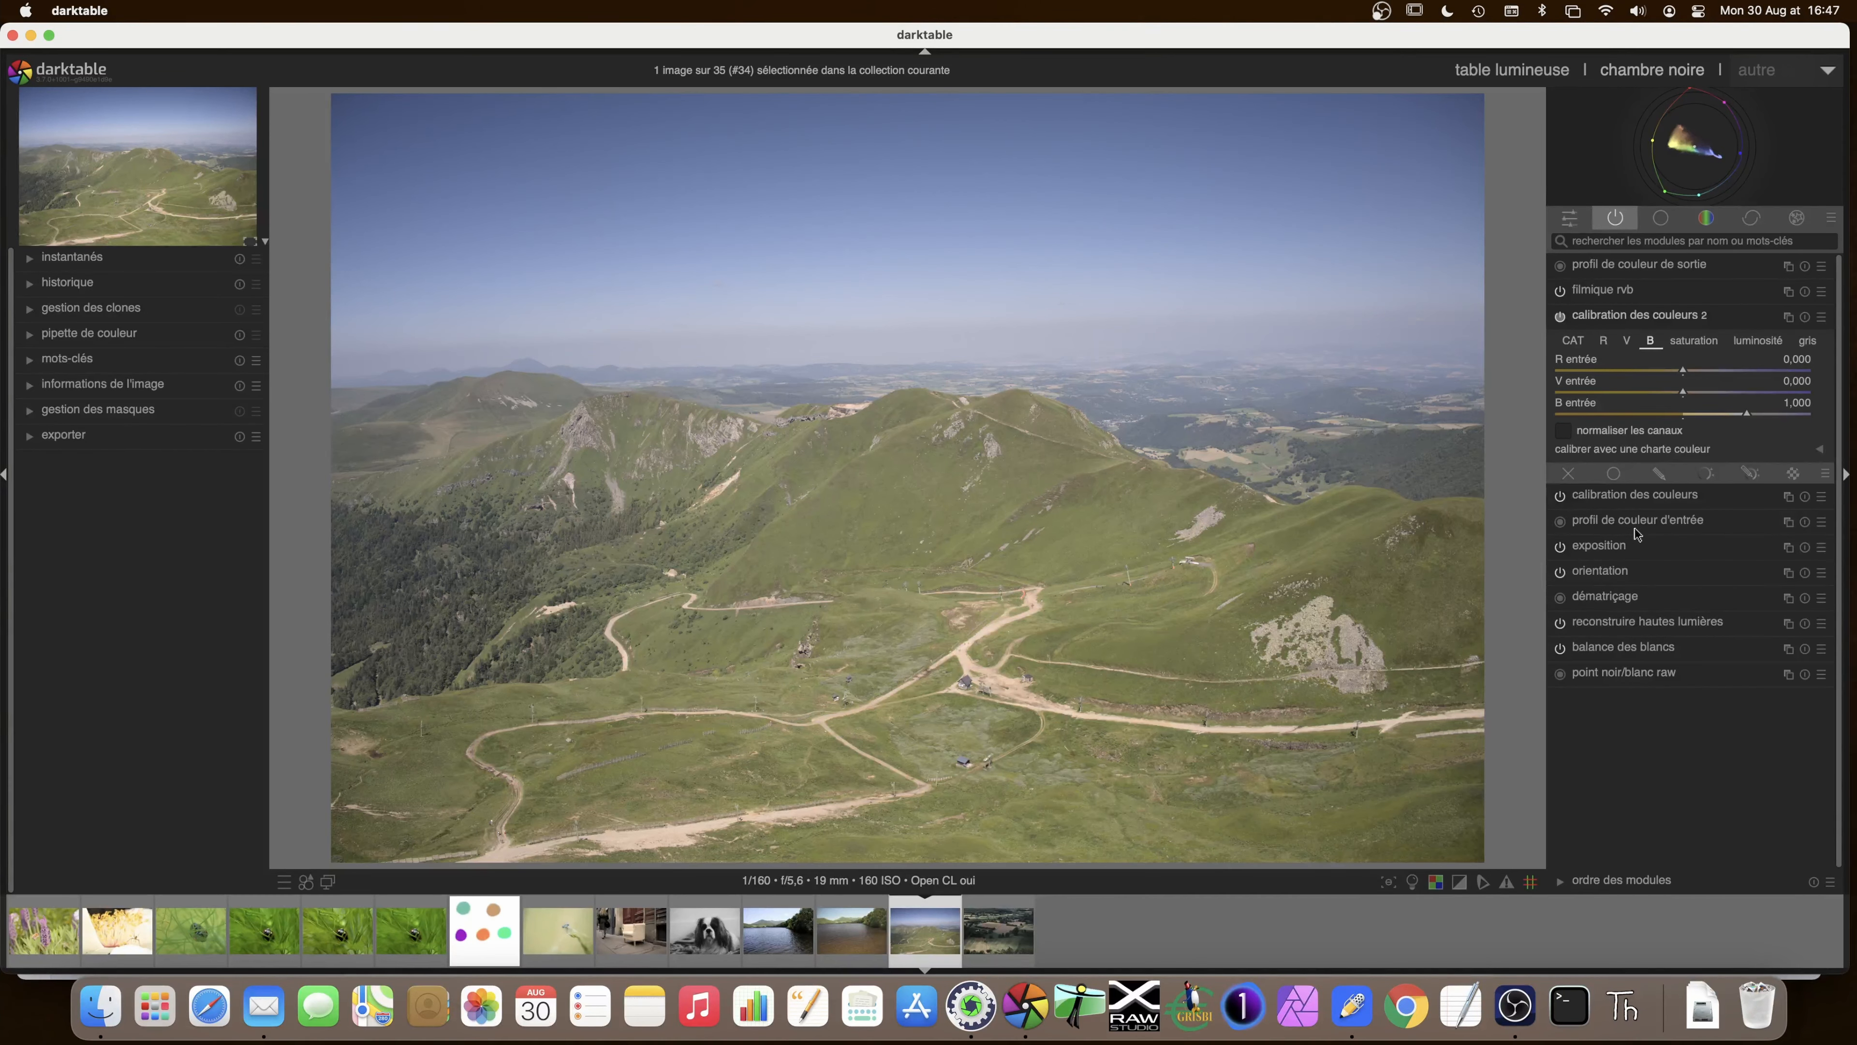
- Display the V channel settings and add live colour picker samples of the green slope and the blue sky
left_click(1627, 343)
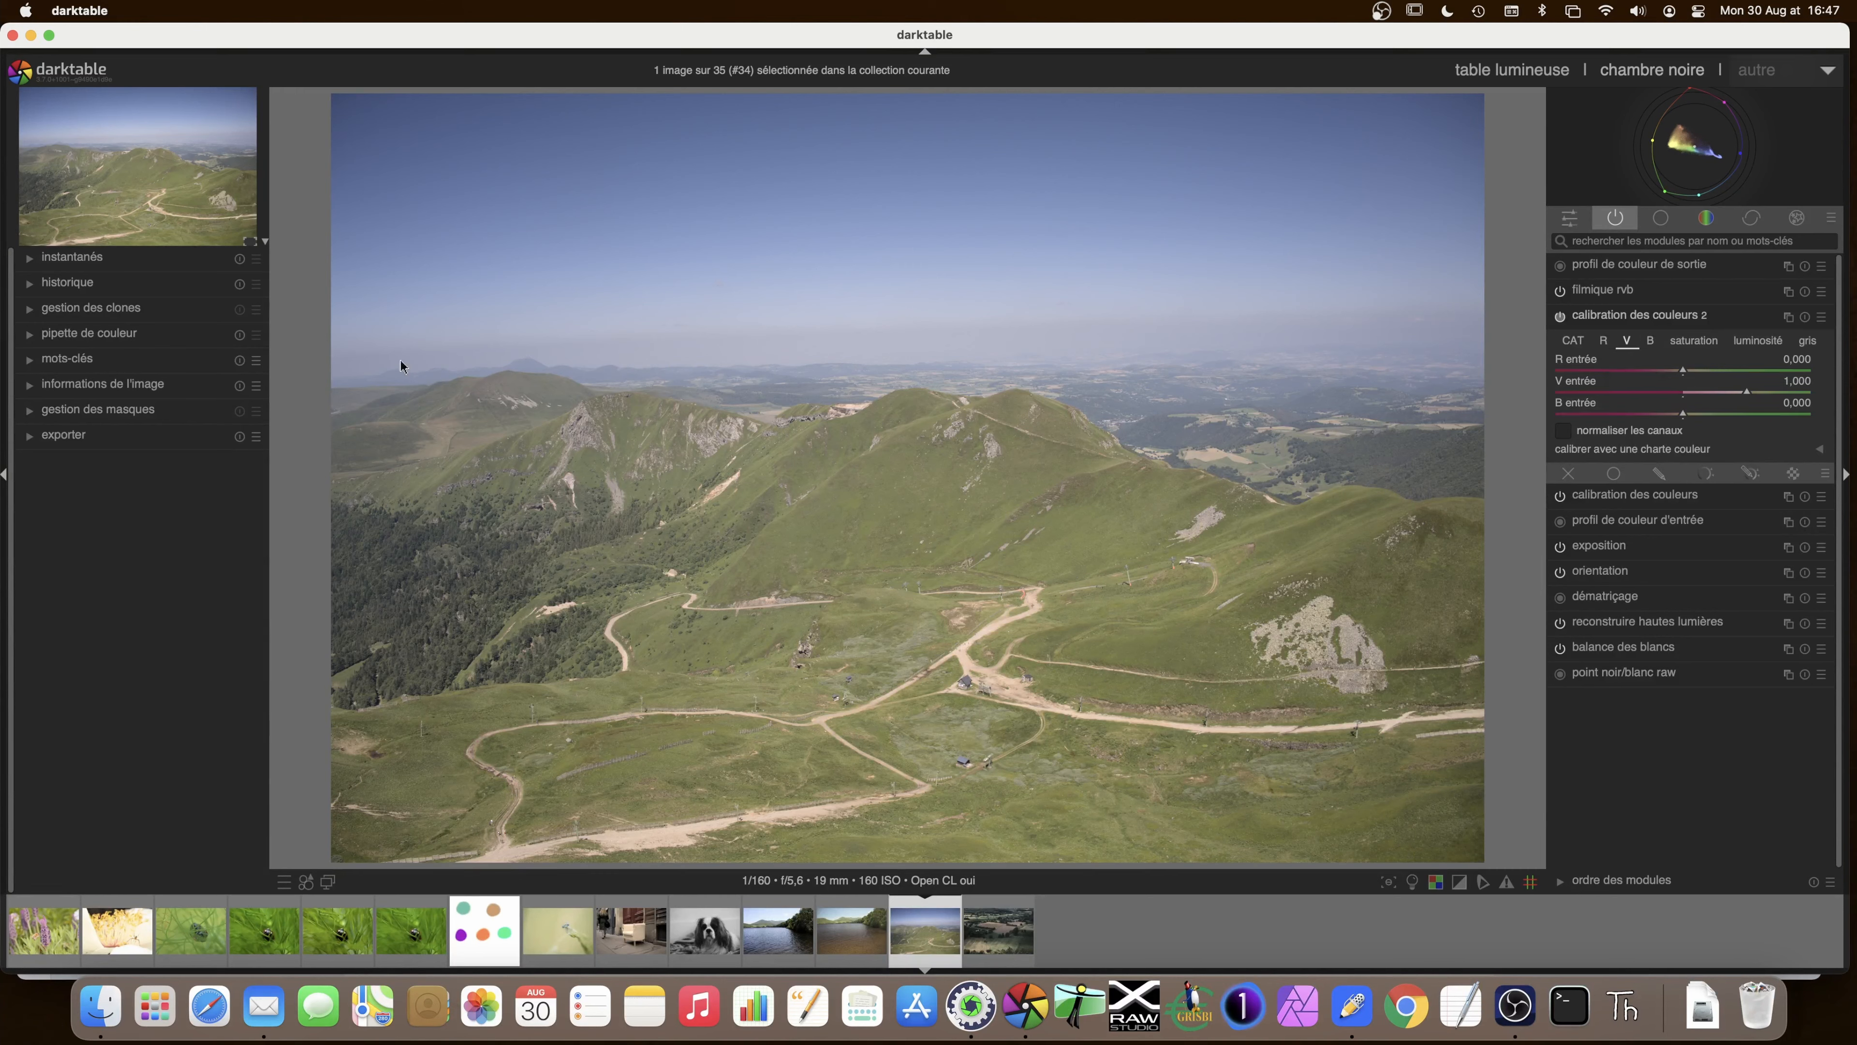
left_click(30, 335)
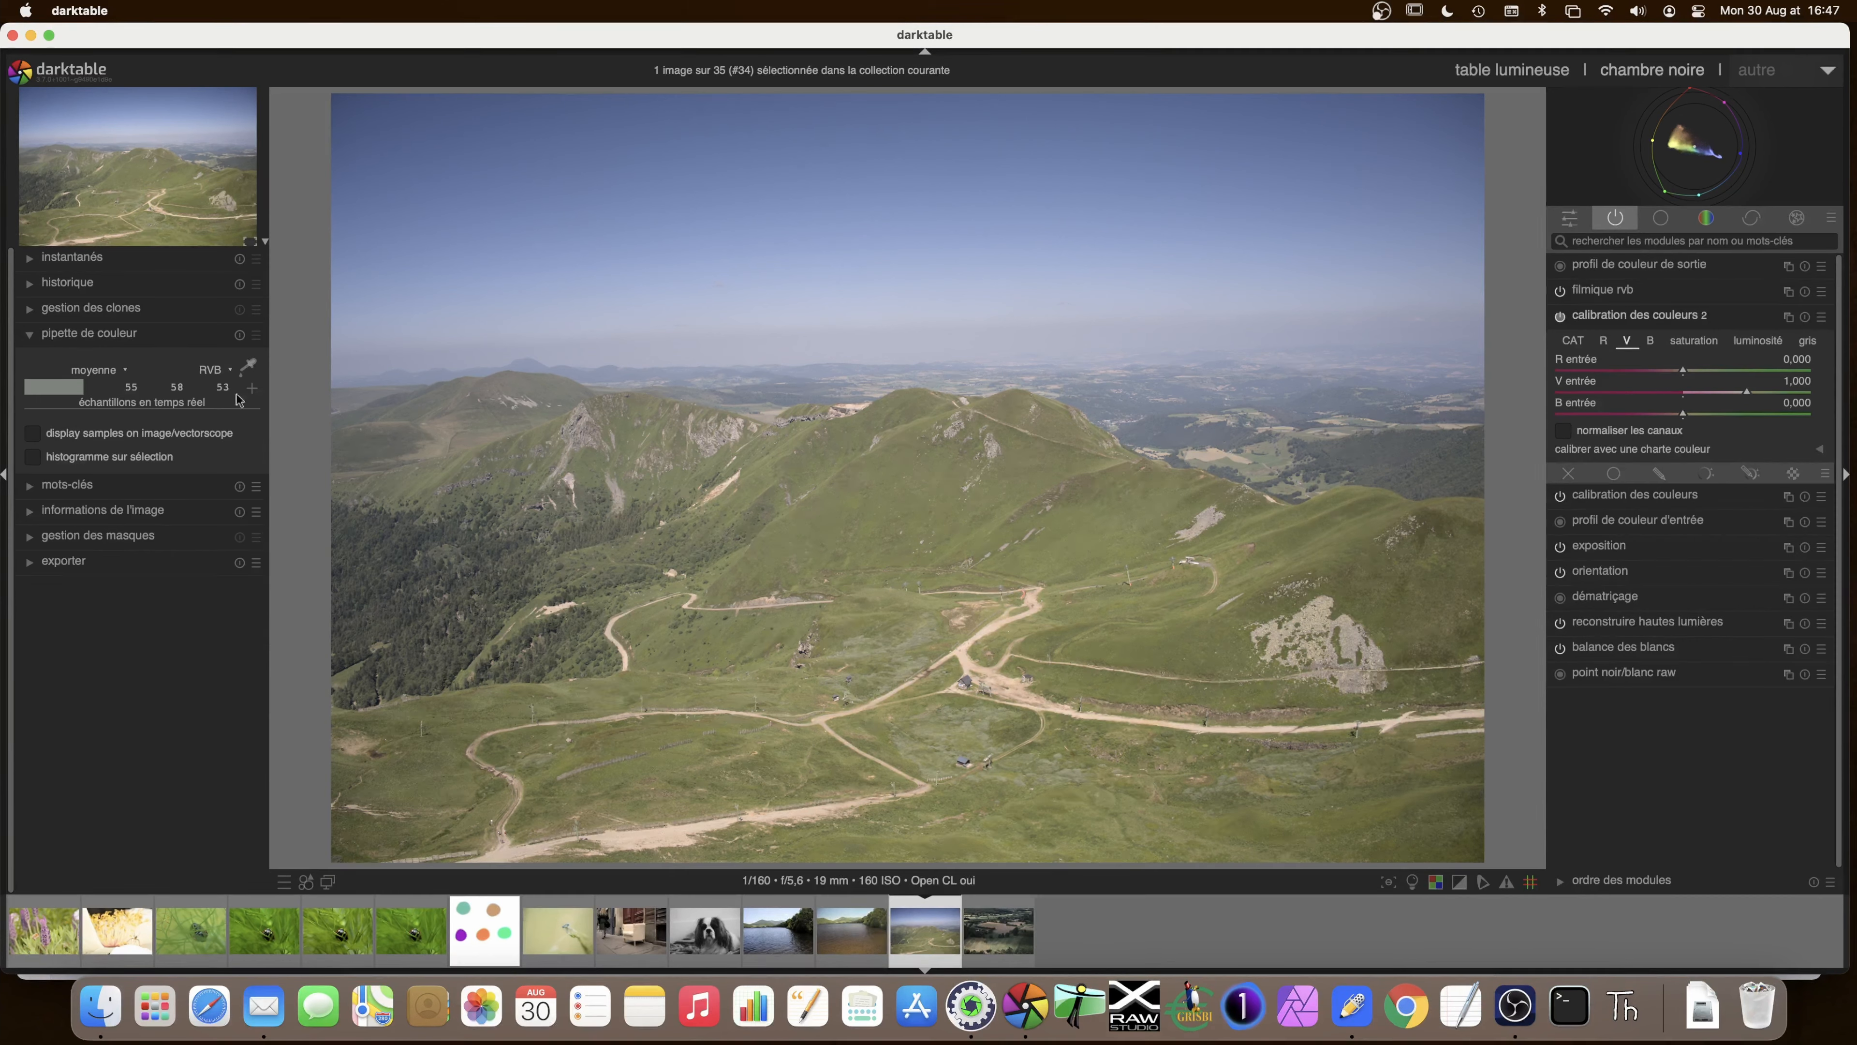
left_click(248, 366)
left_click(905, 479)
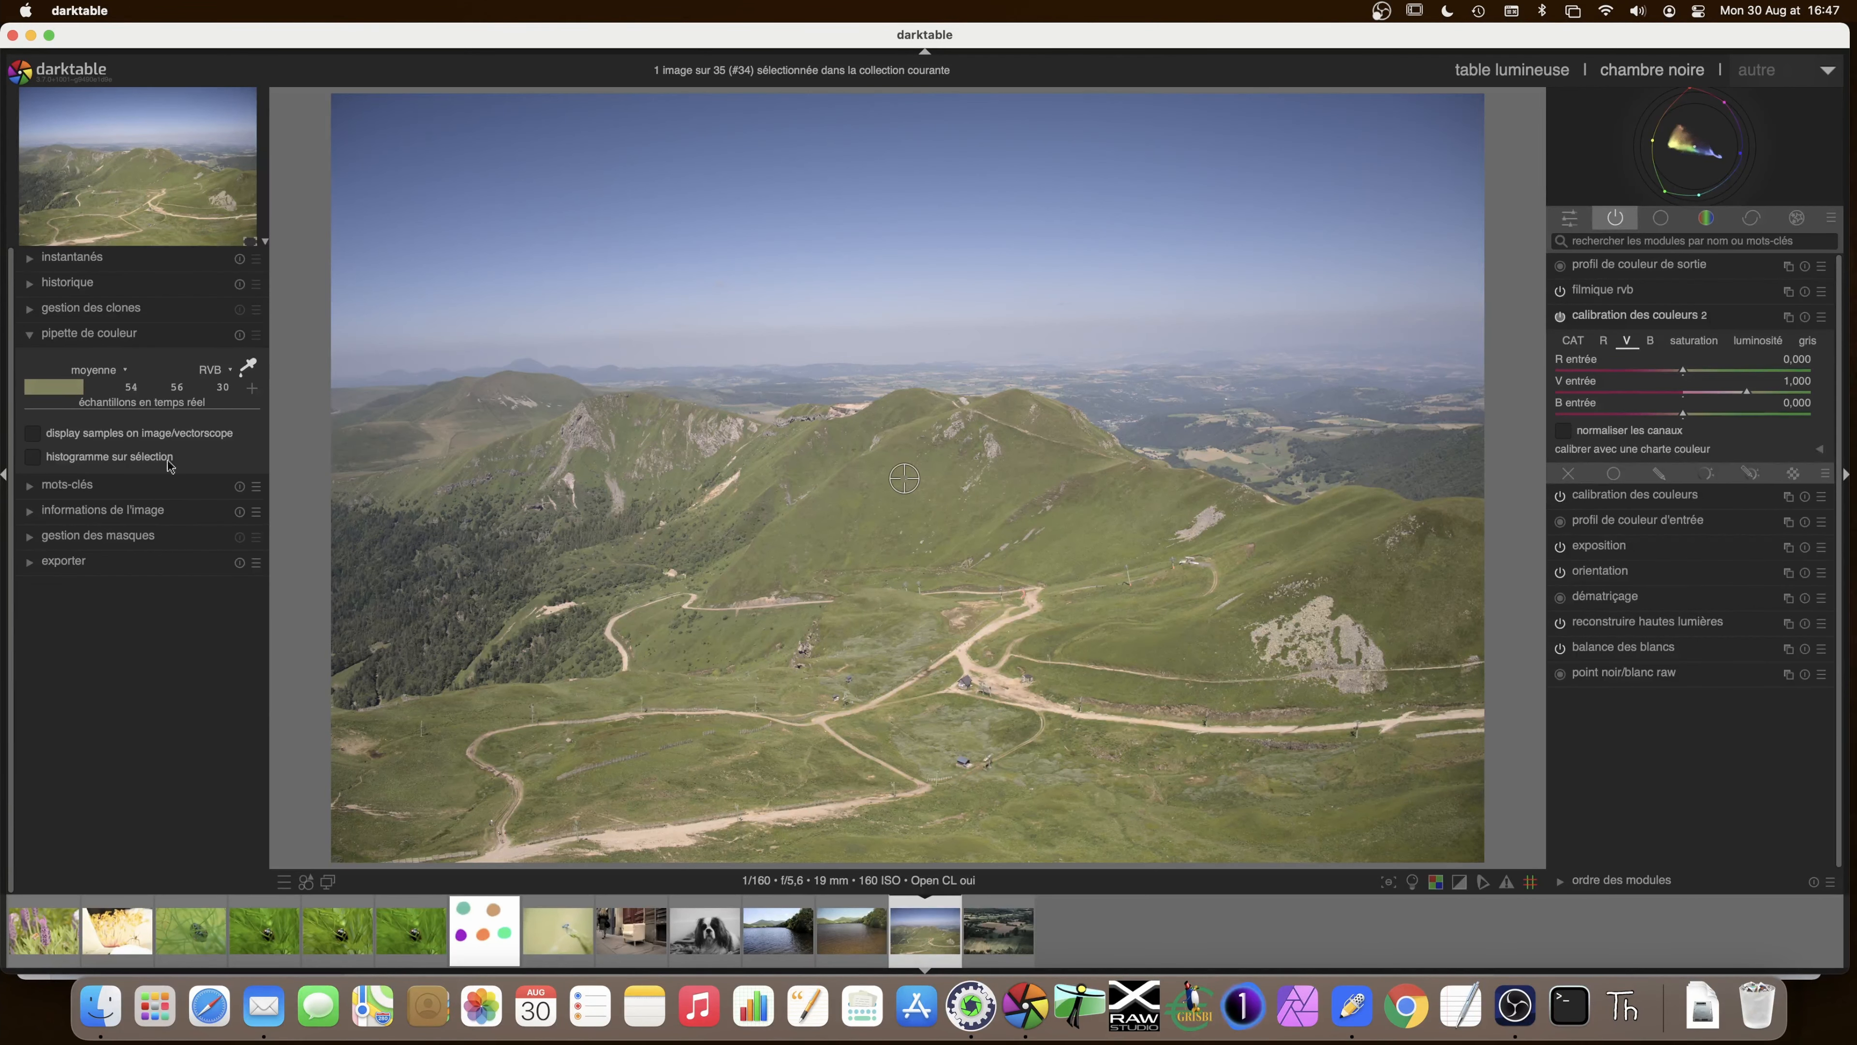
left_click(251, 388)
left_click(910, 245)
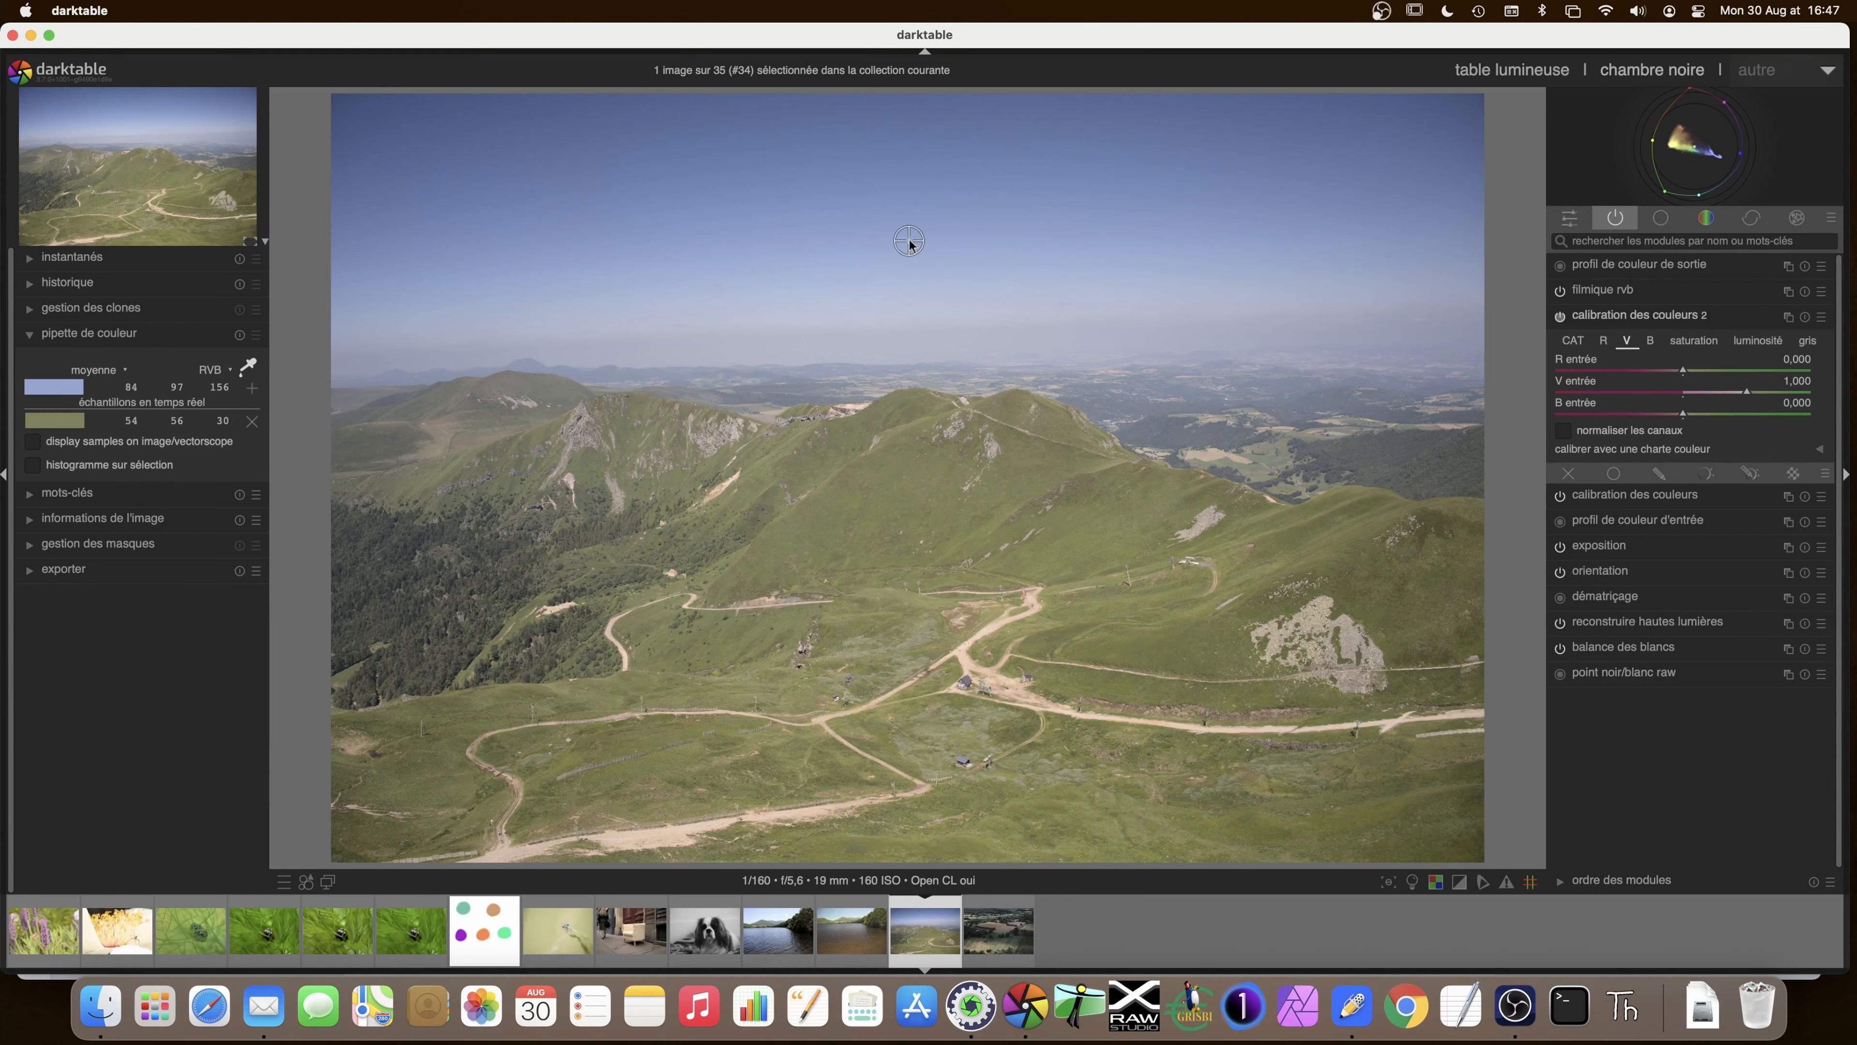
left_click(251, 388)
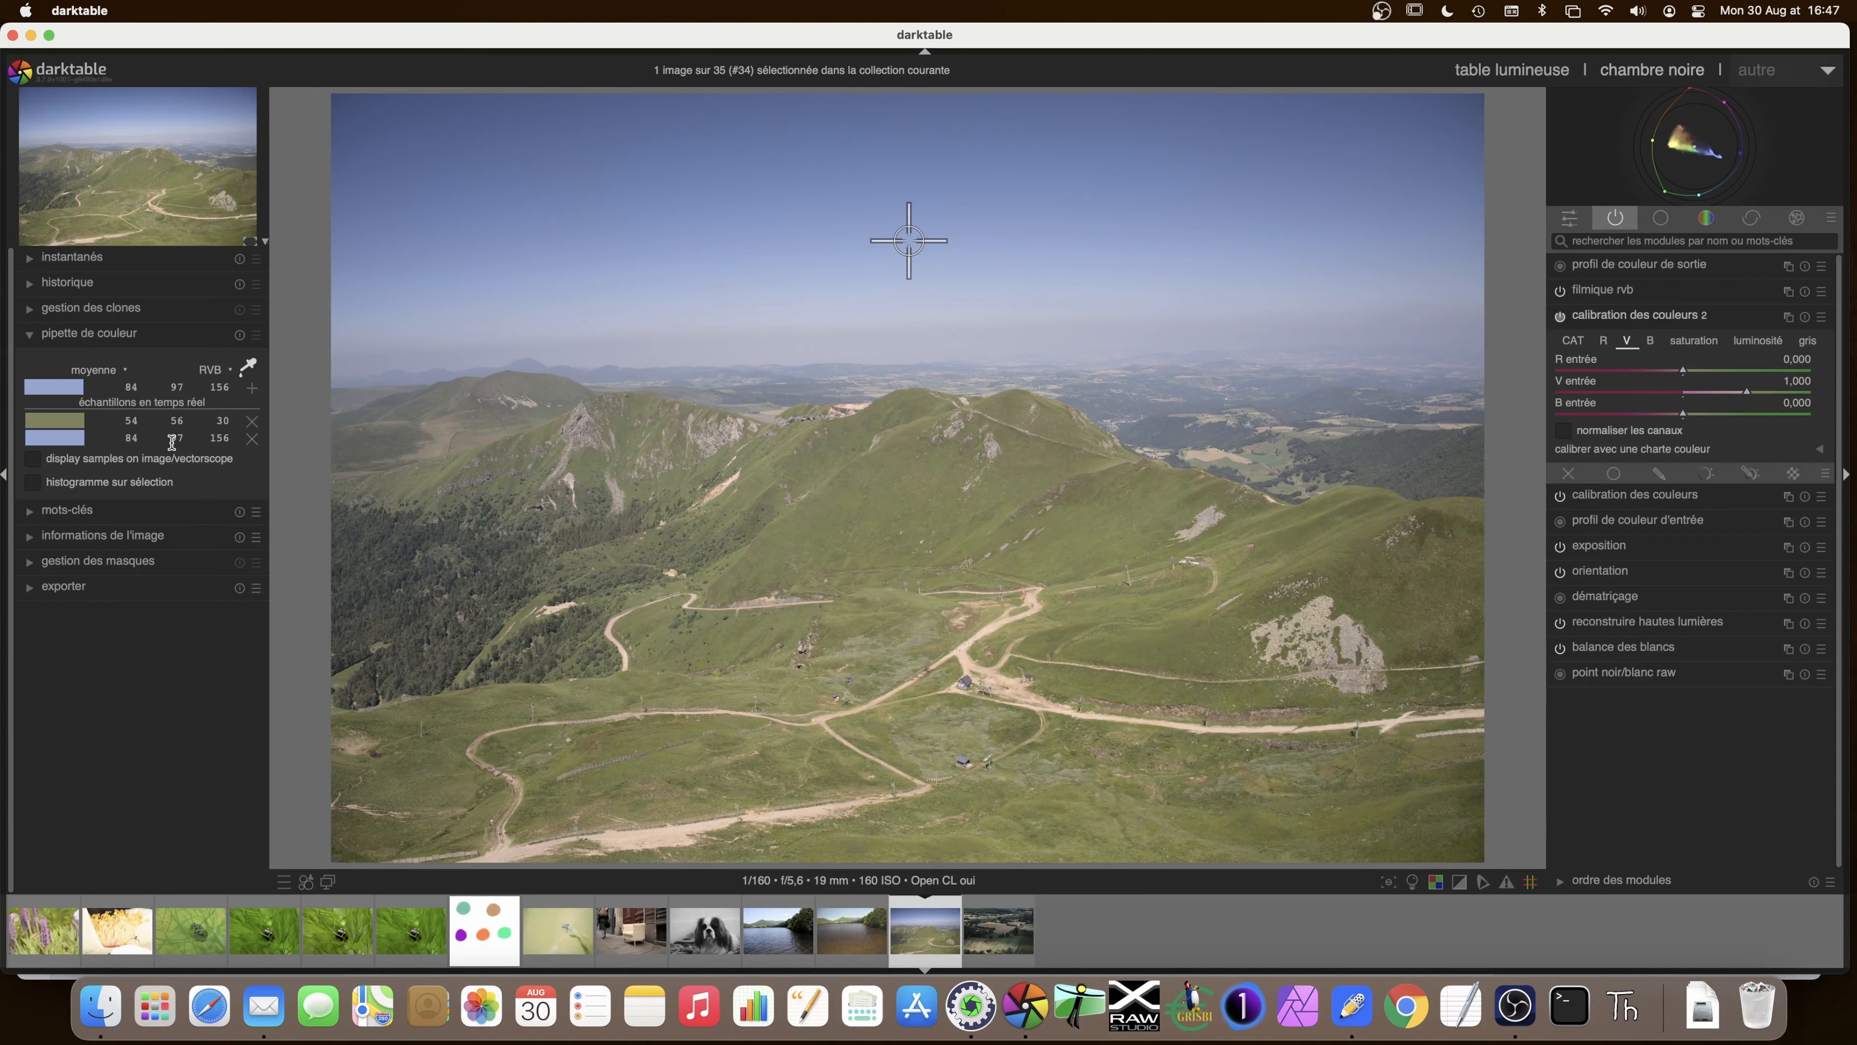
- Raise R entrée to 0,159 for the V channel in the second calibration des couleurs instance
mouse_move(172, 443)
left_click_drag(1686, 376, 1693, 376)
left_click(1694, 371)
scroll(1696, 370, "down", 3)
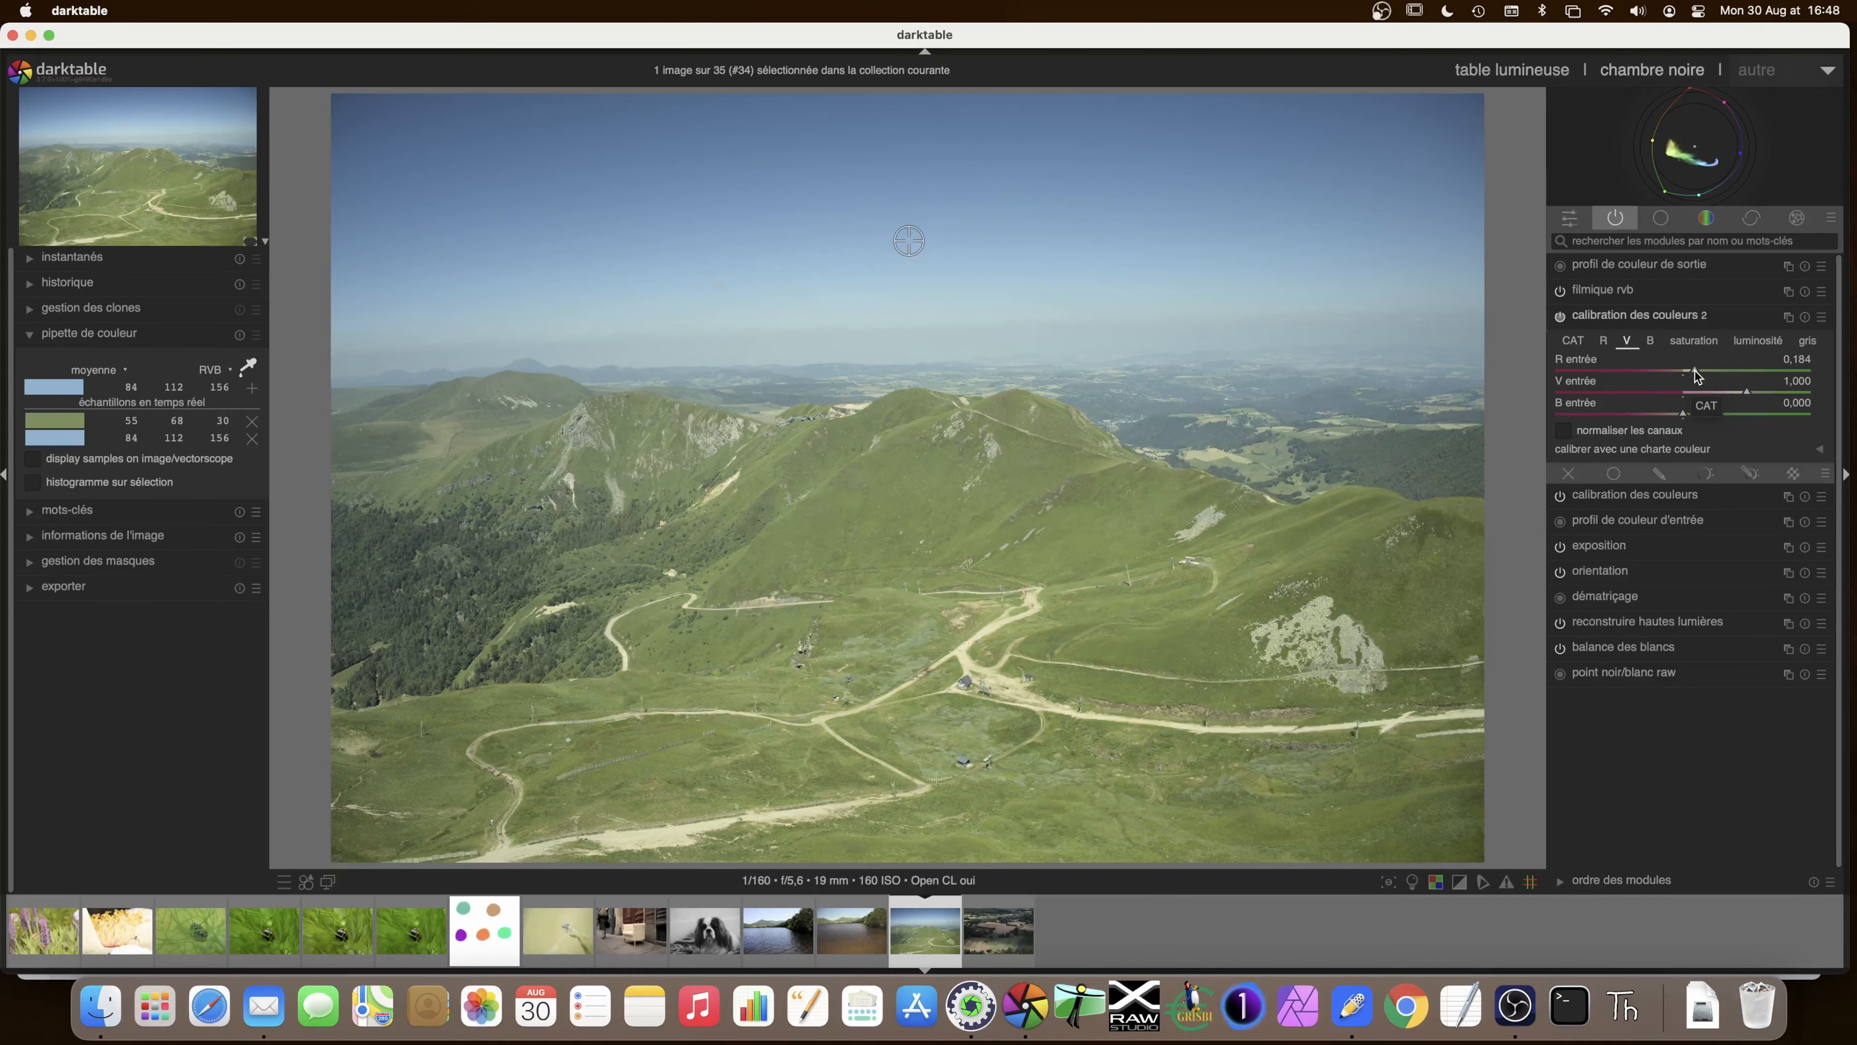
scroll(1695, 376, "down", 3)
right_click(1694, 376)
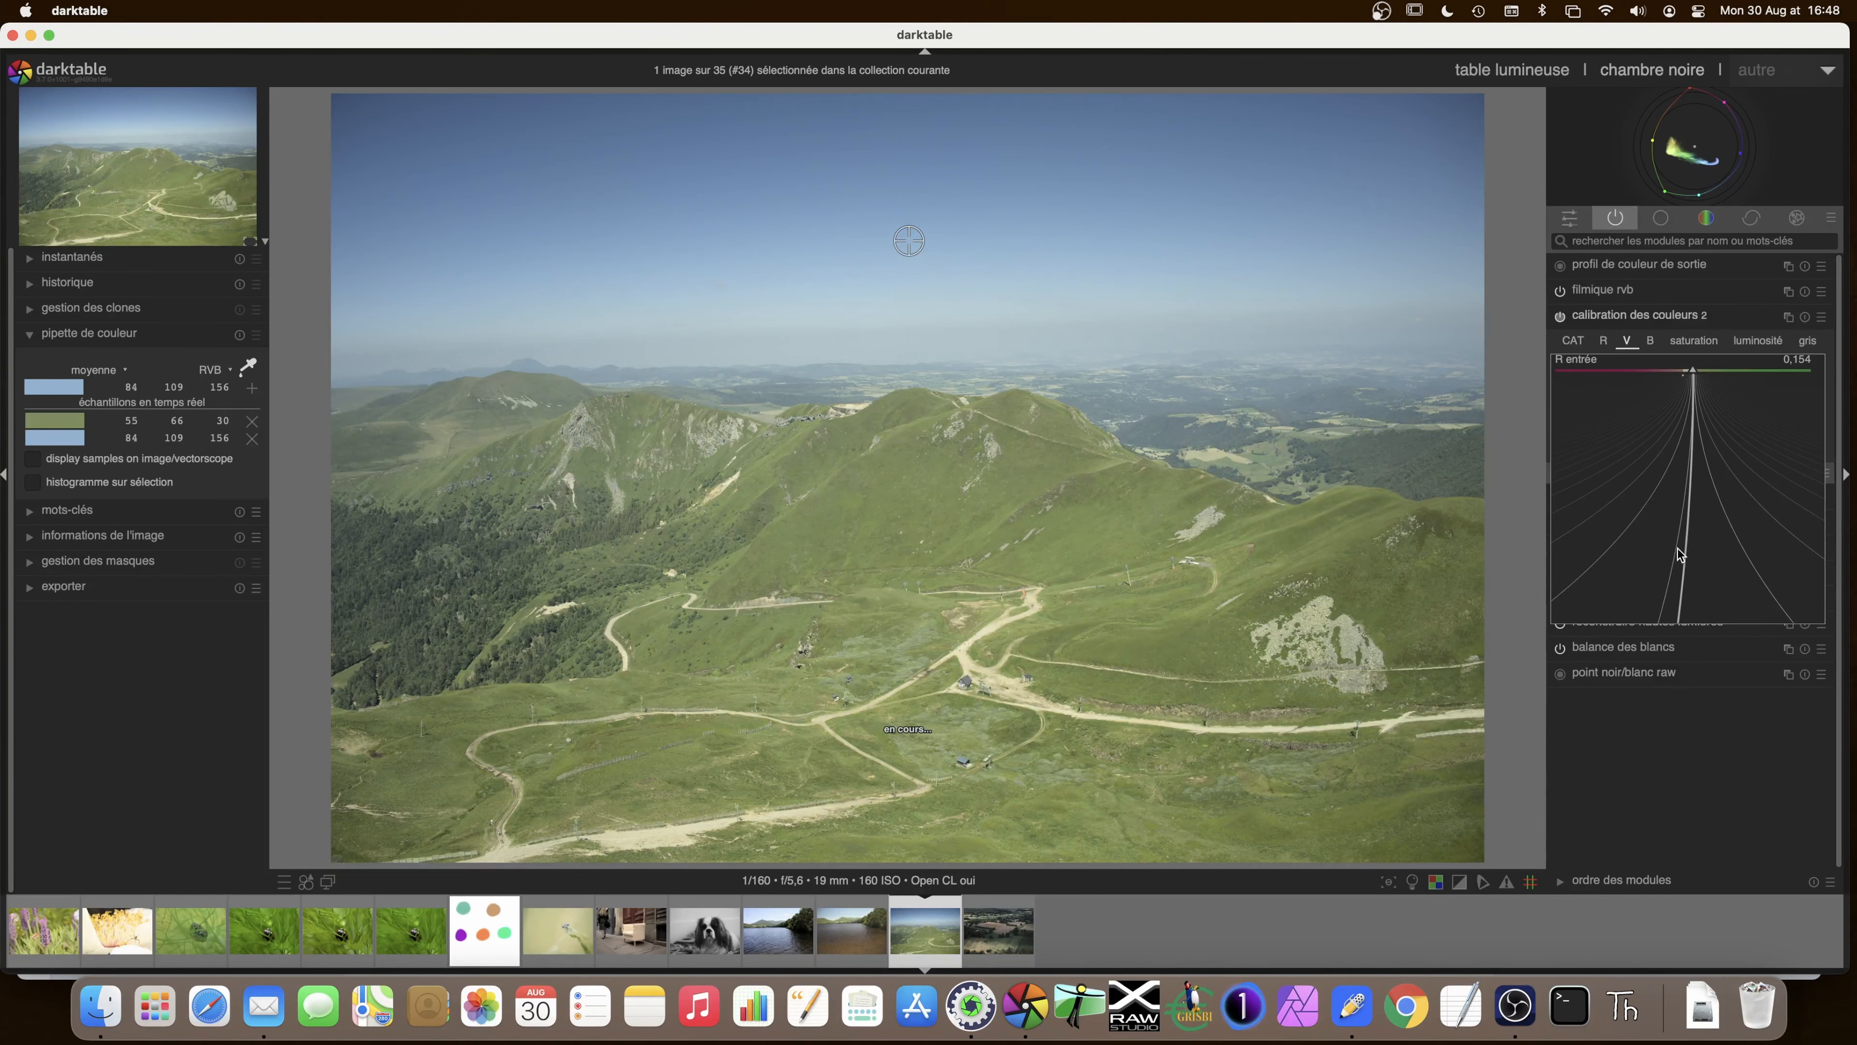
left_click(1699, 549)
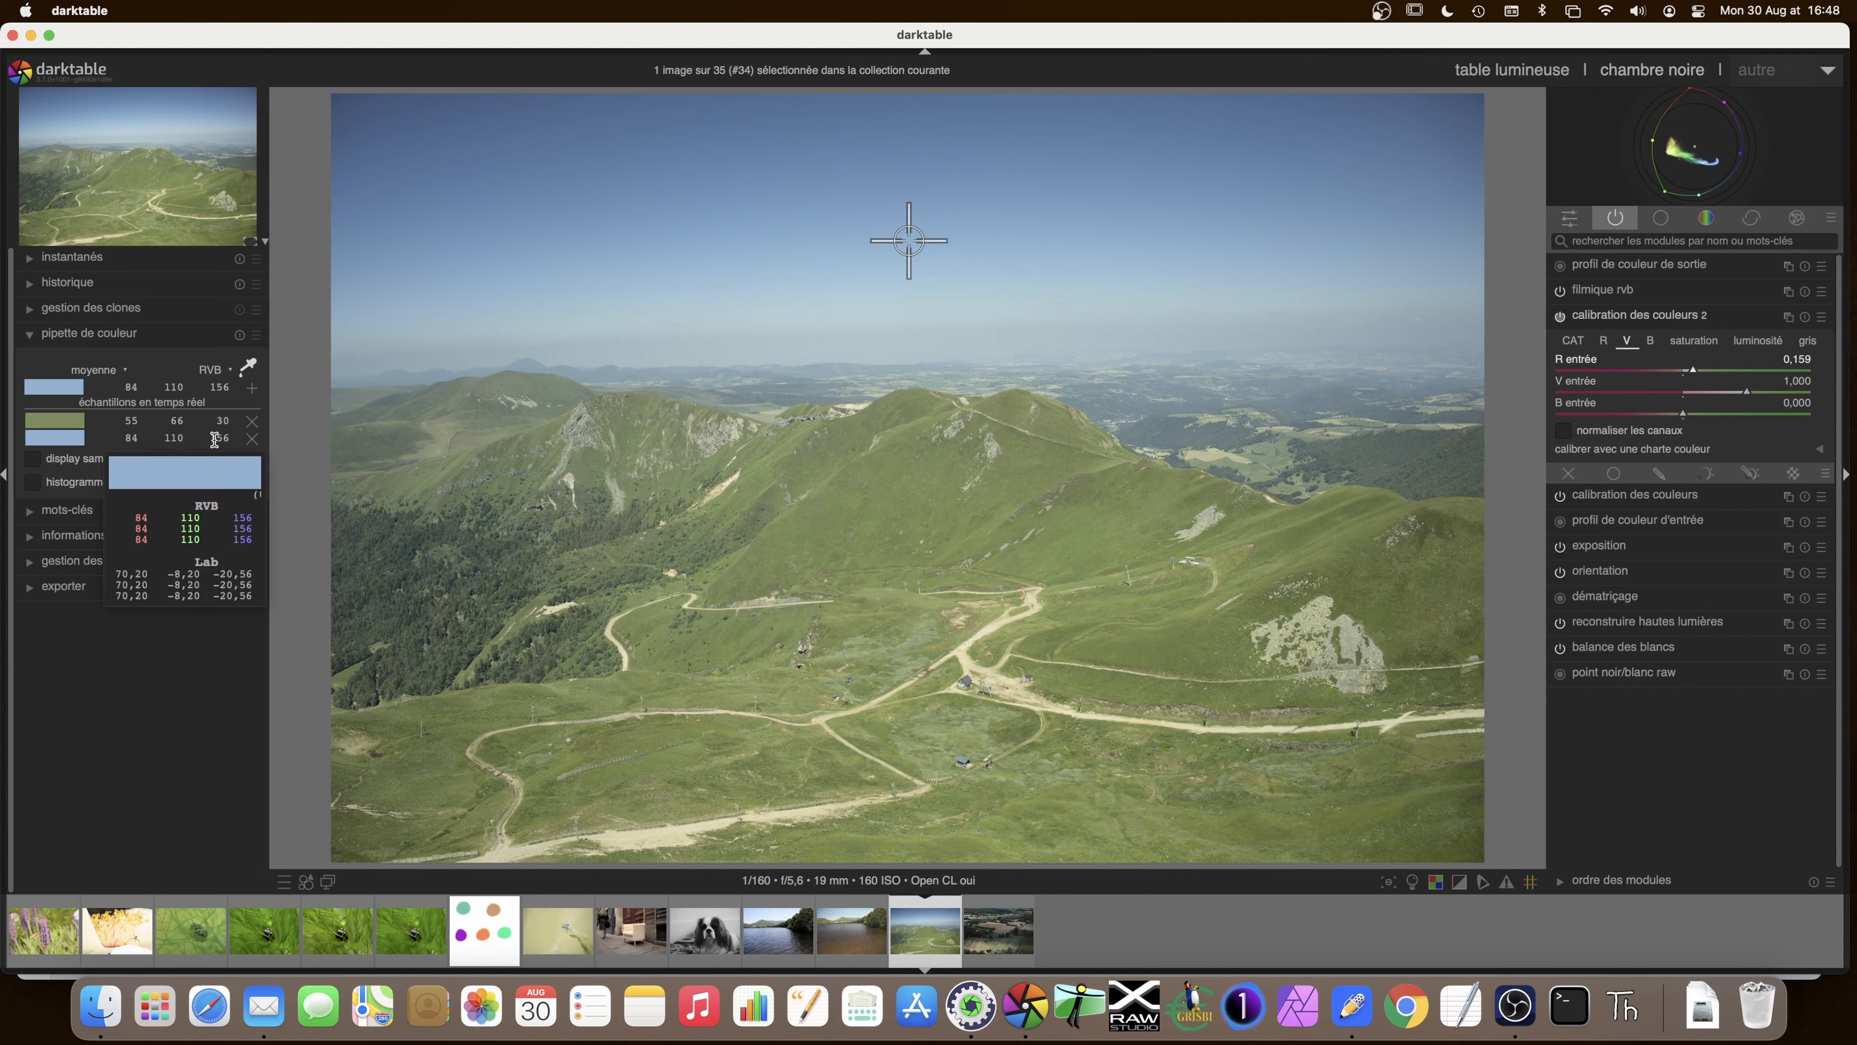
- Toggle the second calibration instance off and on to compare its effect on the image, vectorscope, and green and sky samples
left_click(1559, 316)
left_click(1558, 316)
left_click(1558, 316)
left_click(1558, 315)
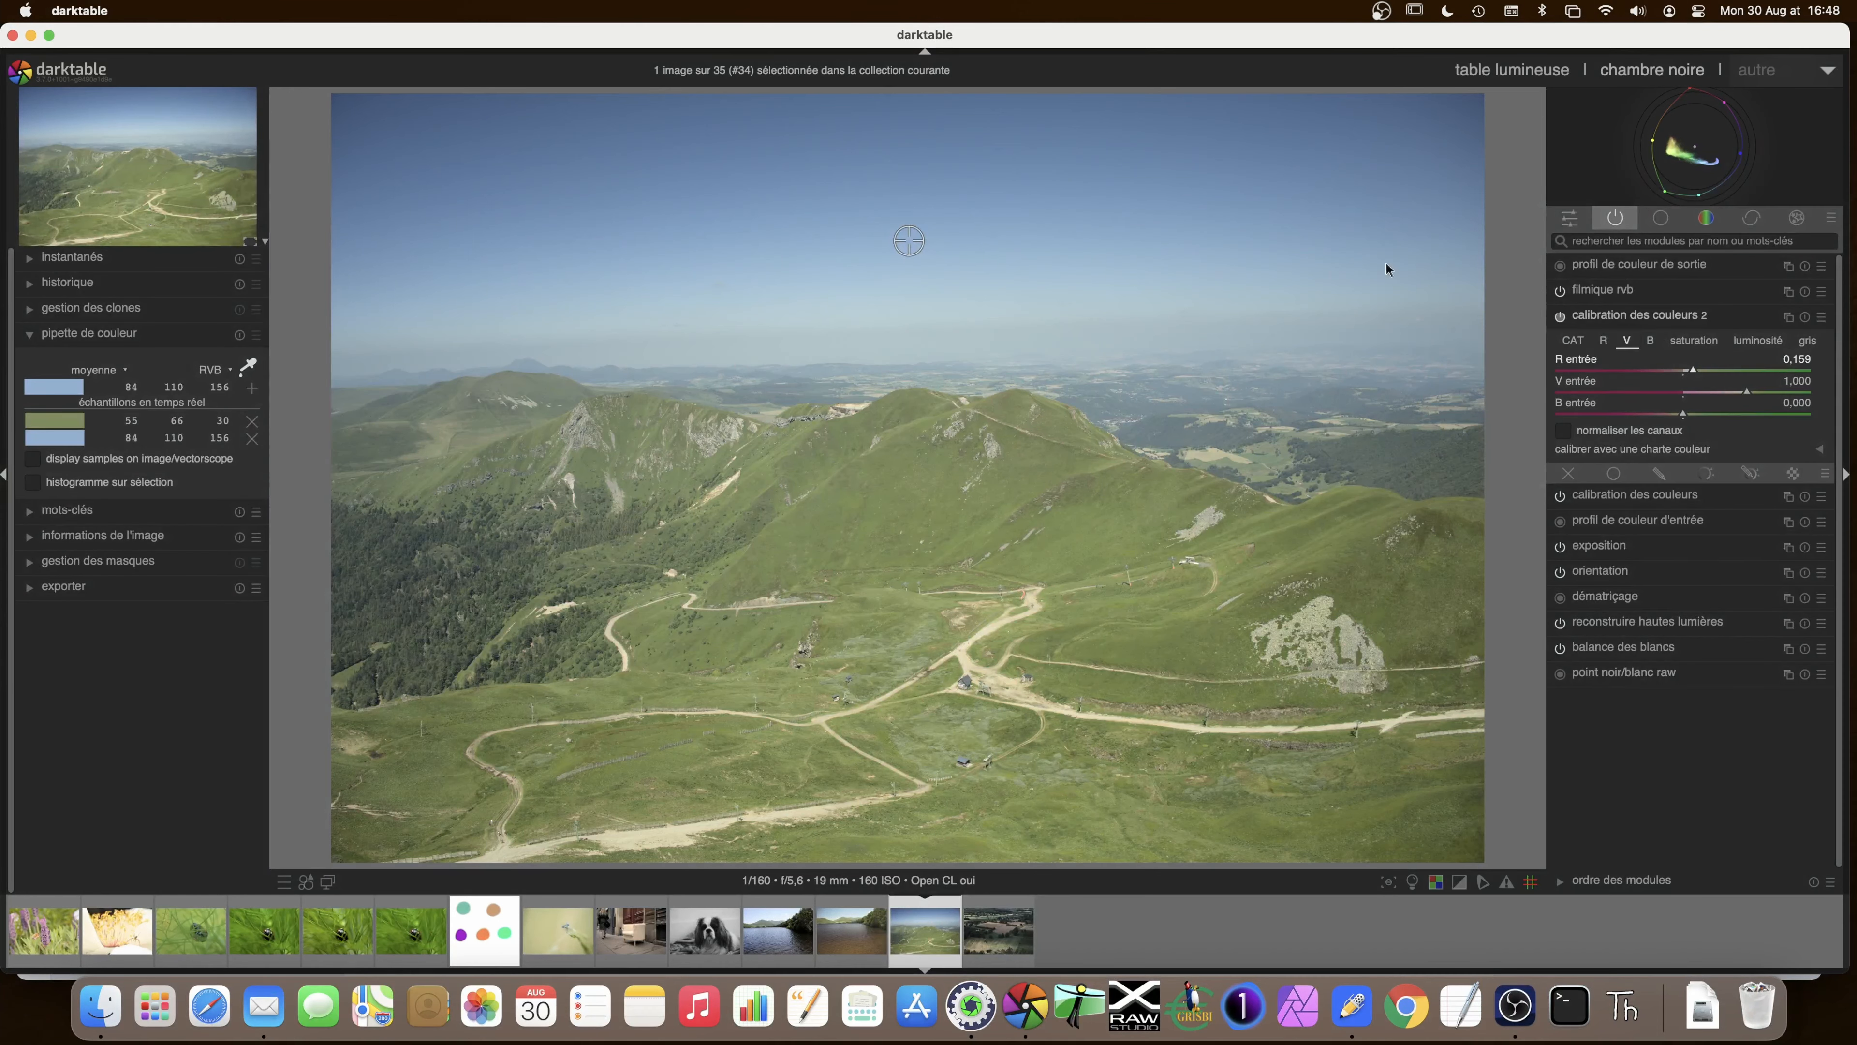
left_click(1560, 317)
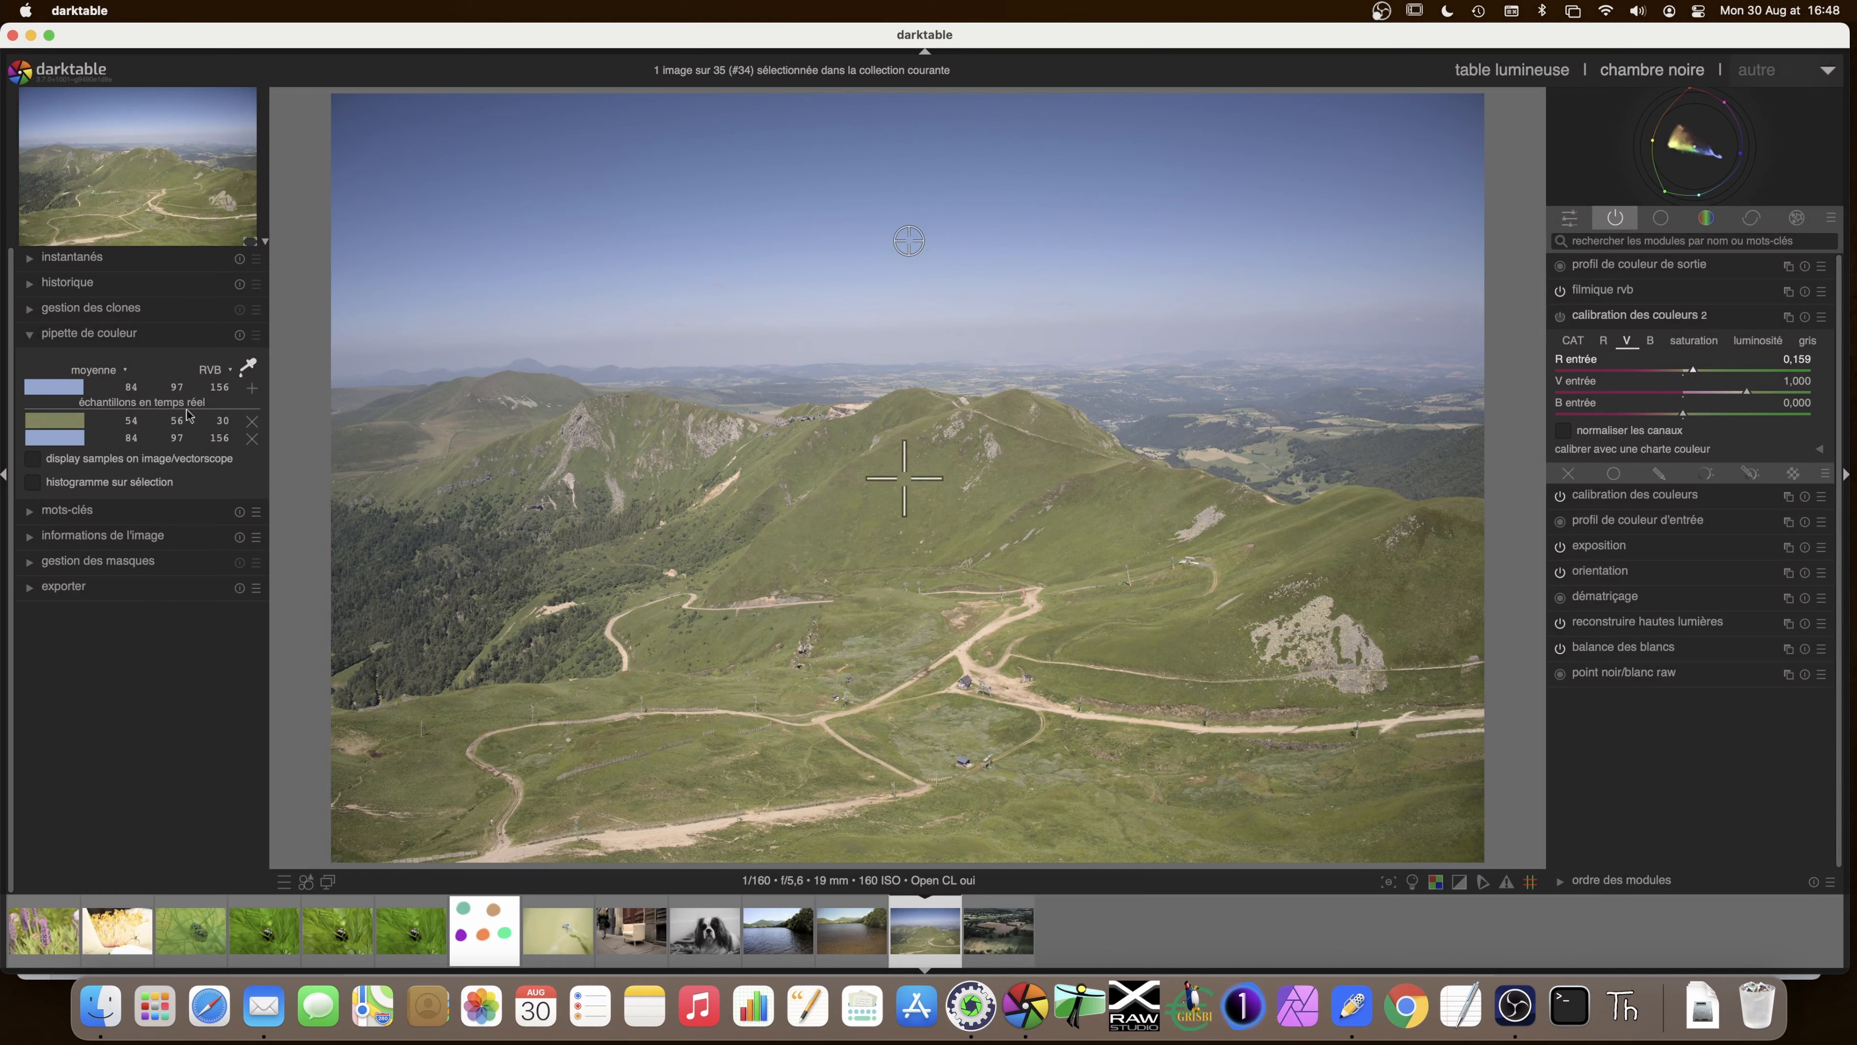
left_click(1560, 317)
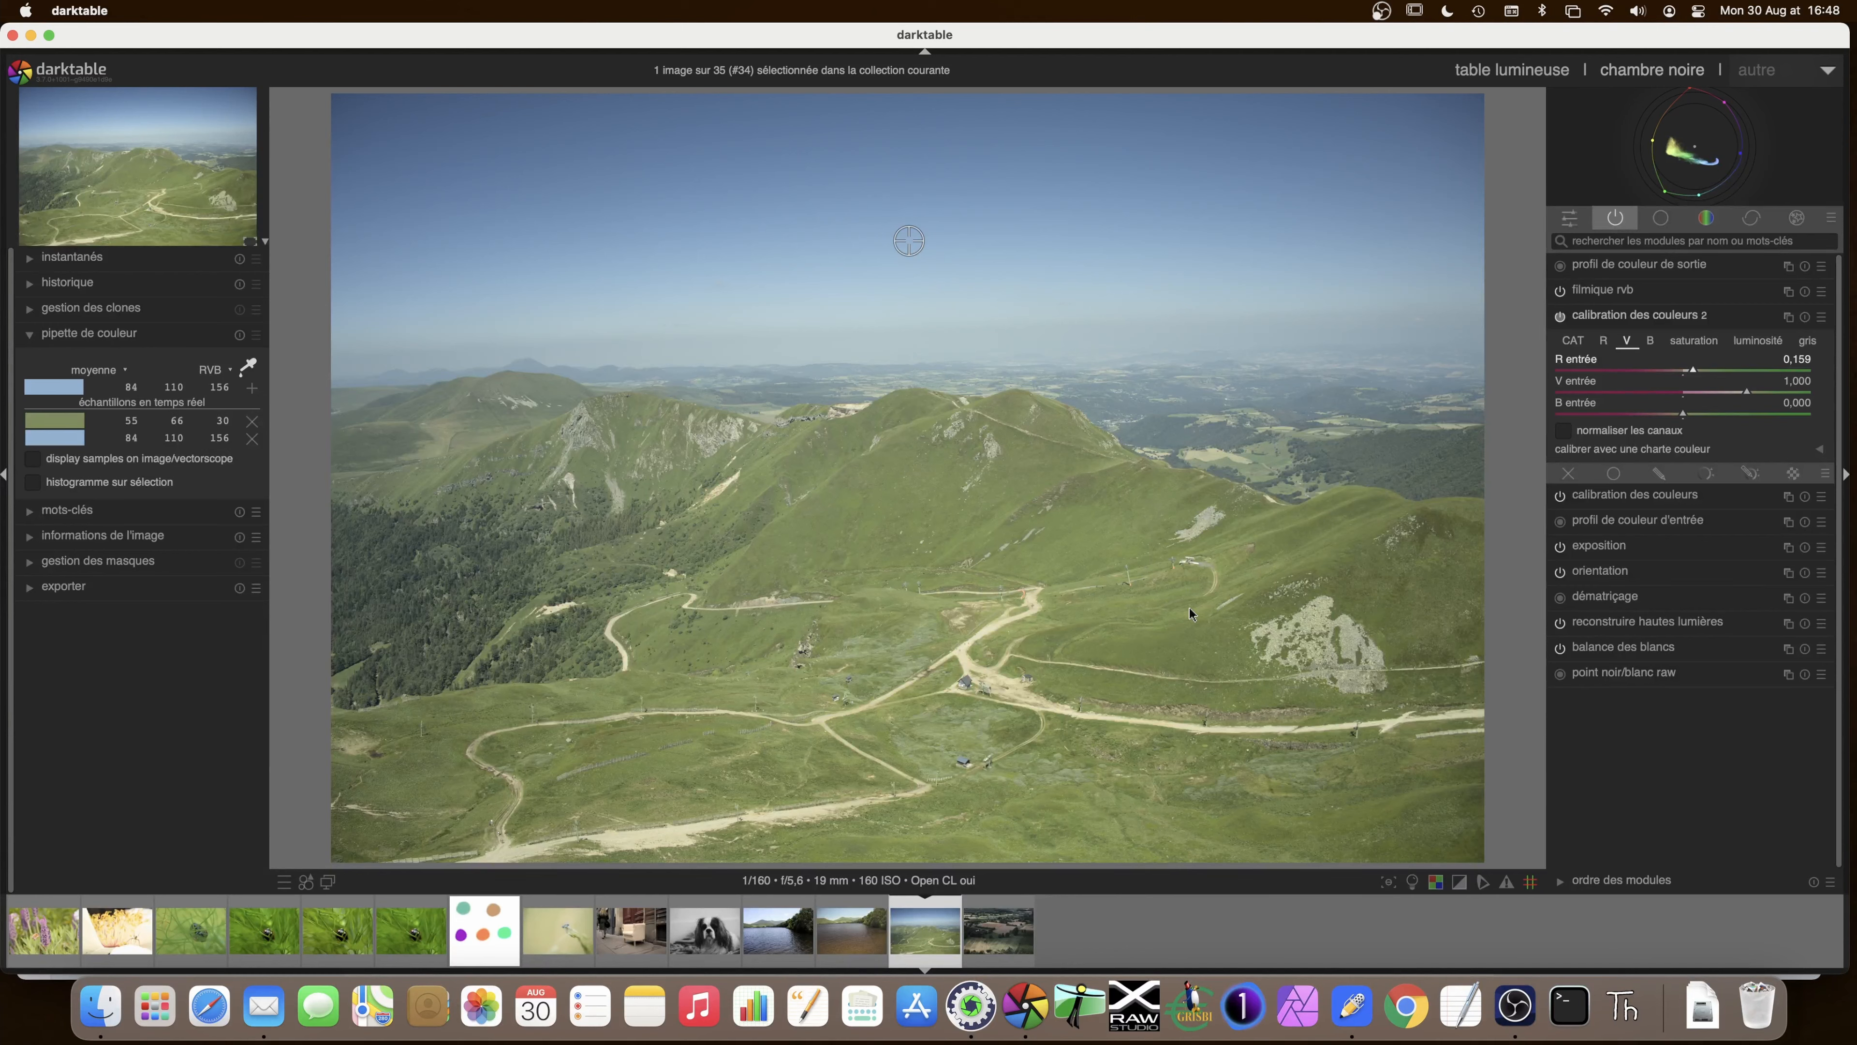
mouse_move(1680, 116)
mouse_move(186, 436)
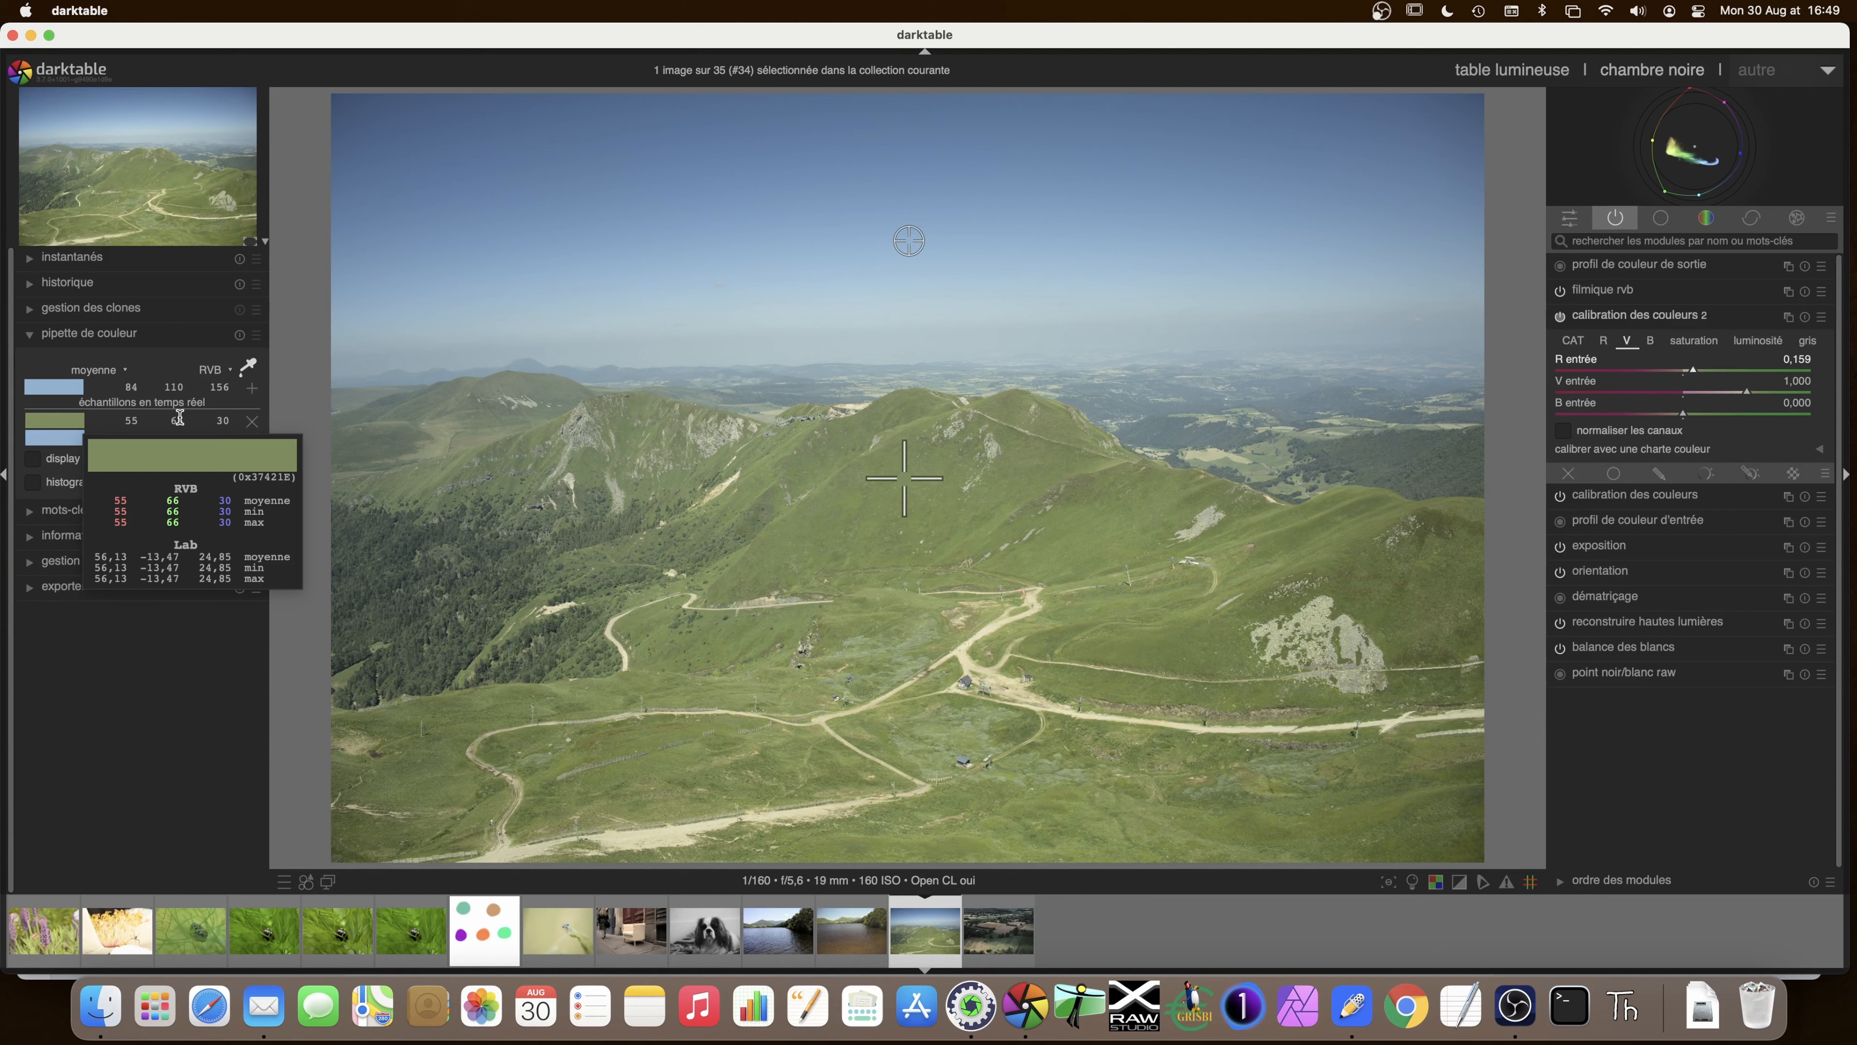
- Take a snapshot of the current edit and return to the colour picker samples
left_click(29, 260)
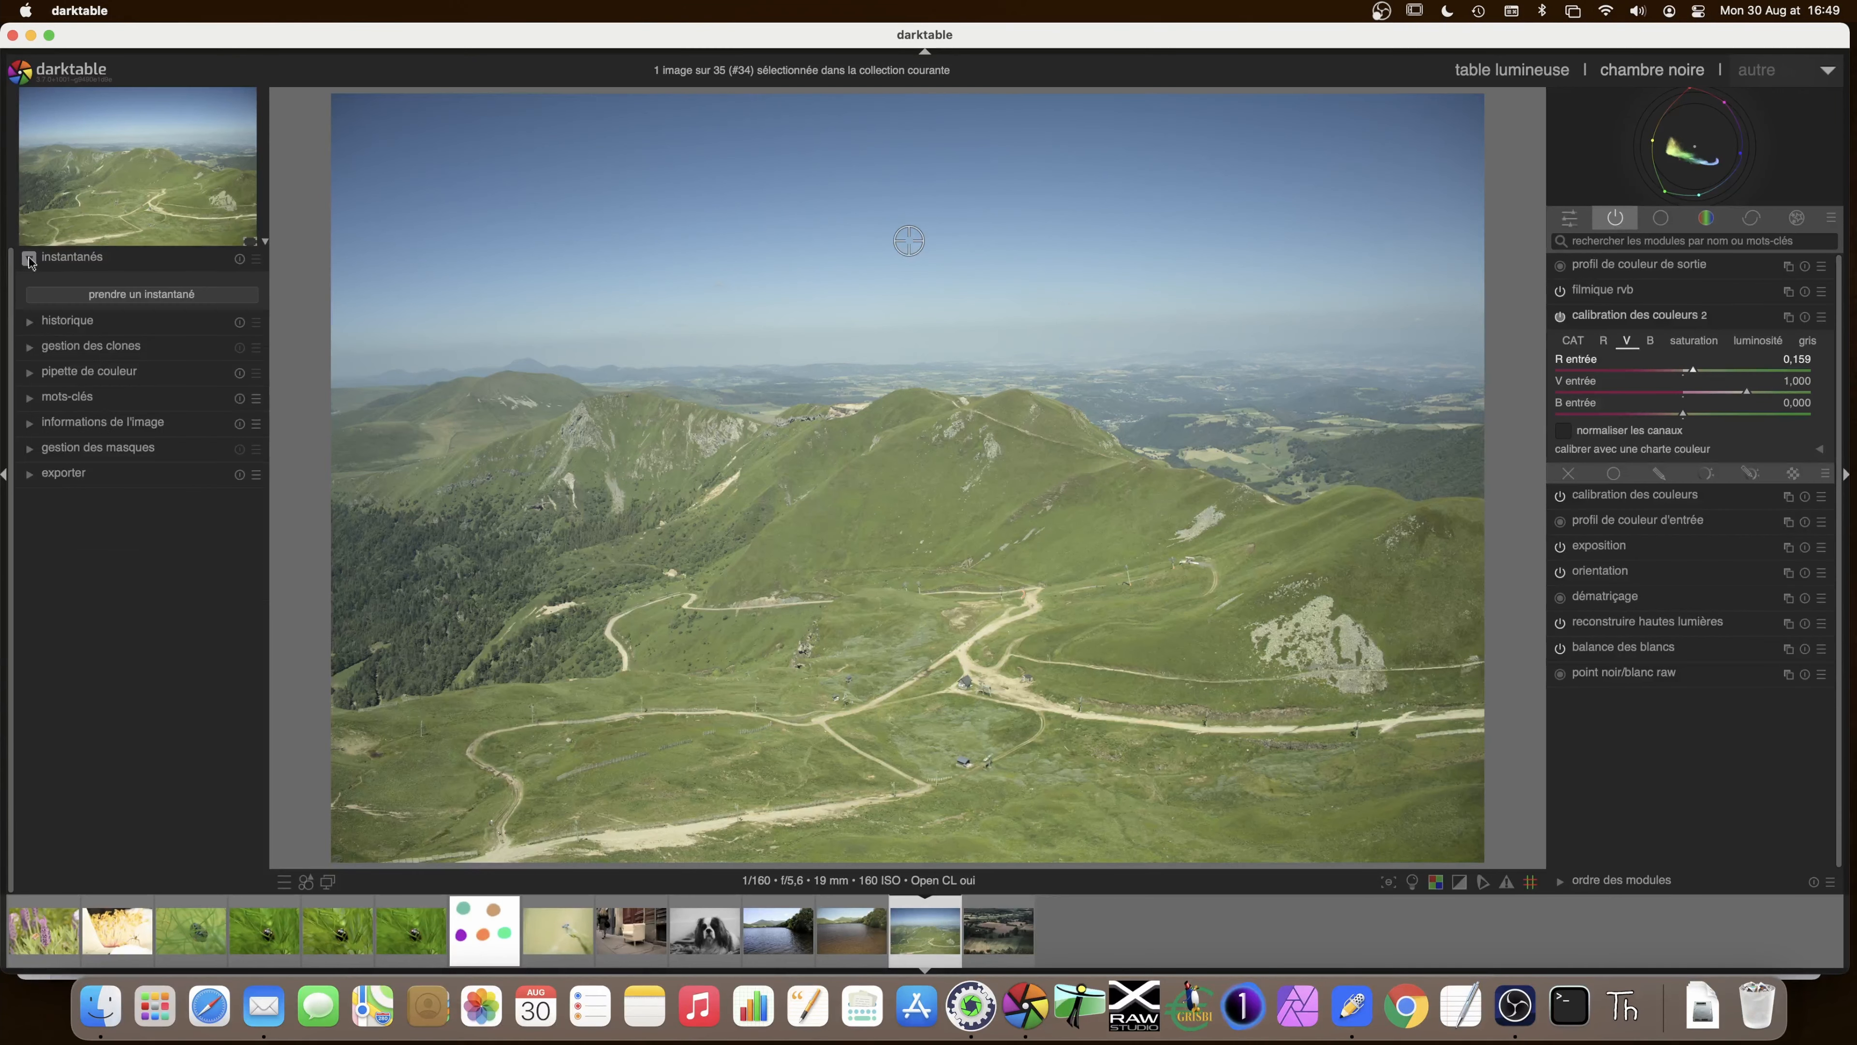
left_click(98, 297)
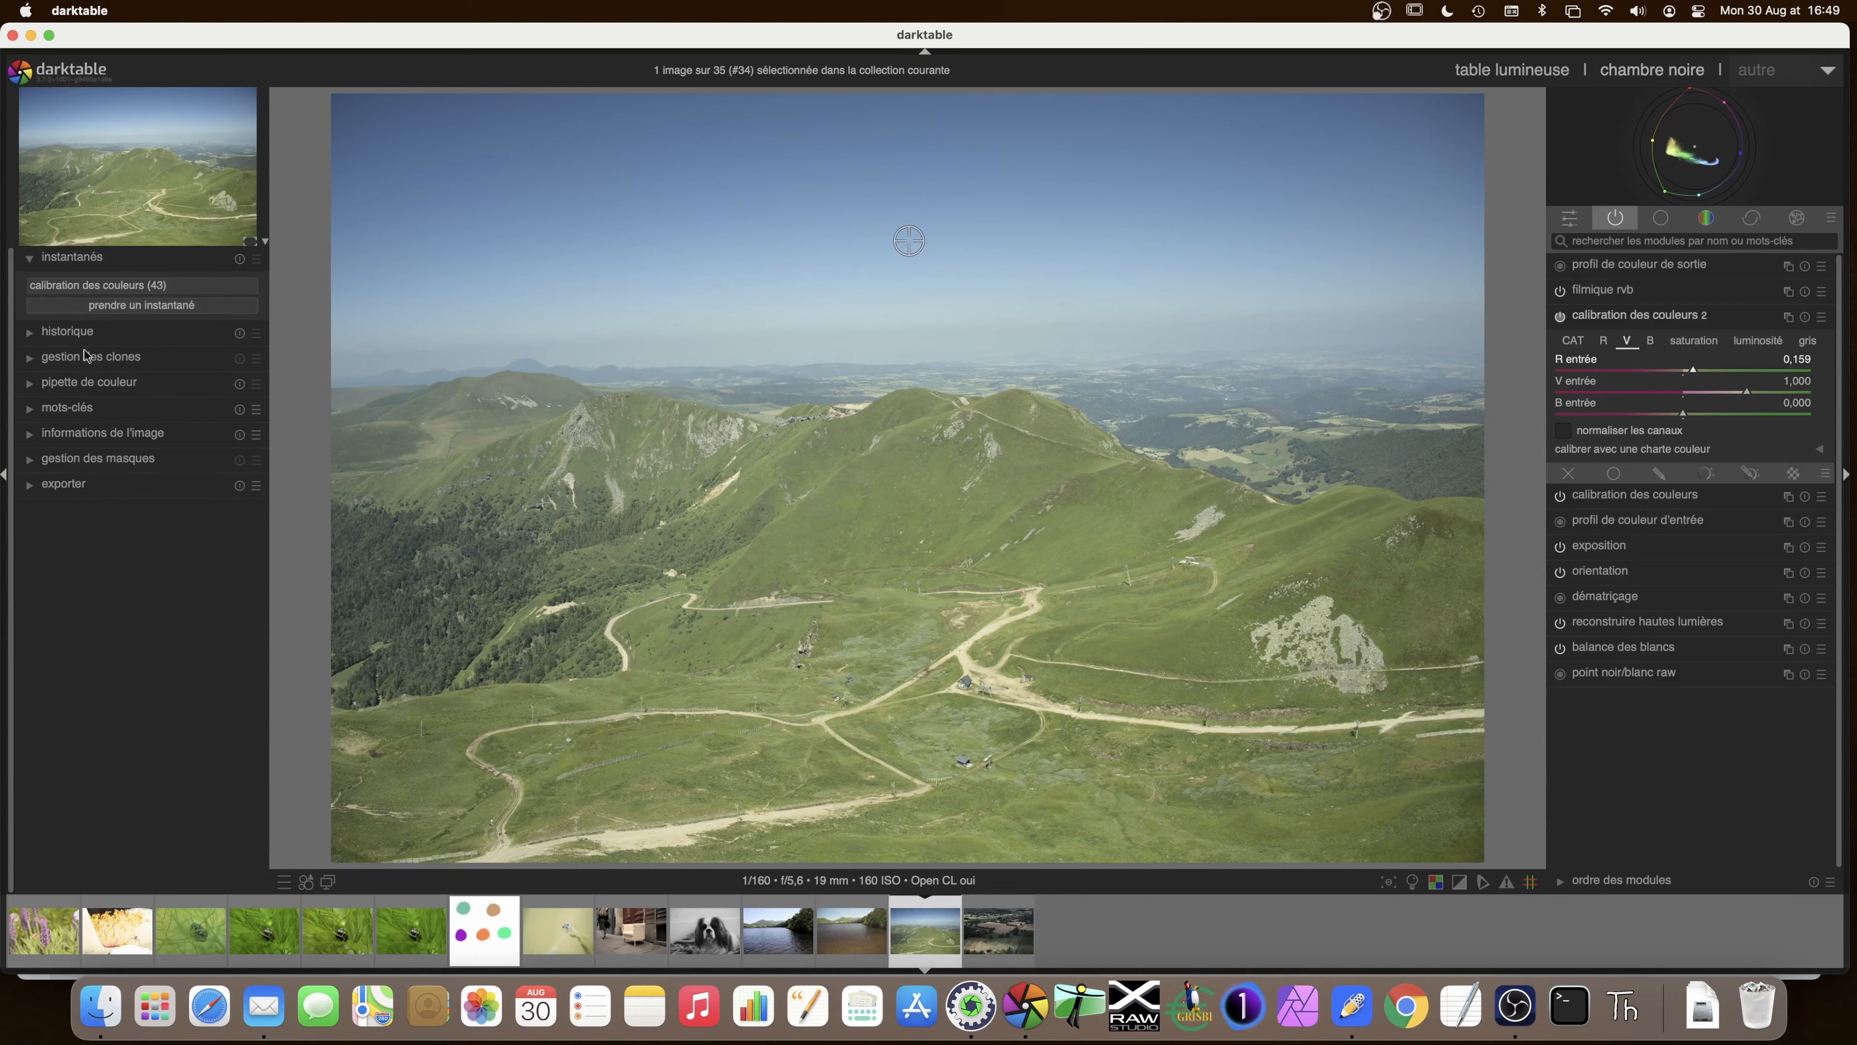
left_click(29, 383)
- Reset the second calibration instance and raise B entrée to 0,085 for the V channel
left_click(1805, 317)
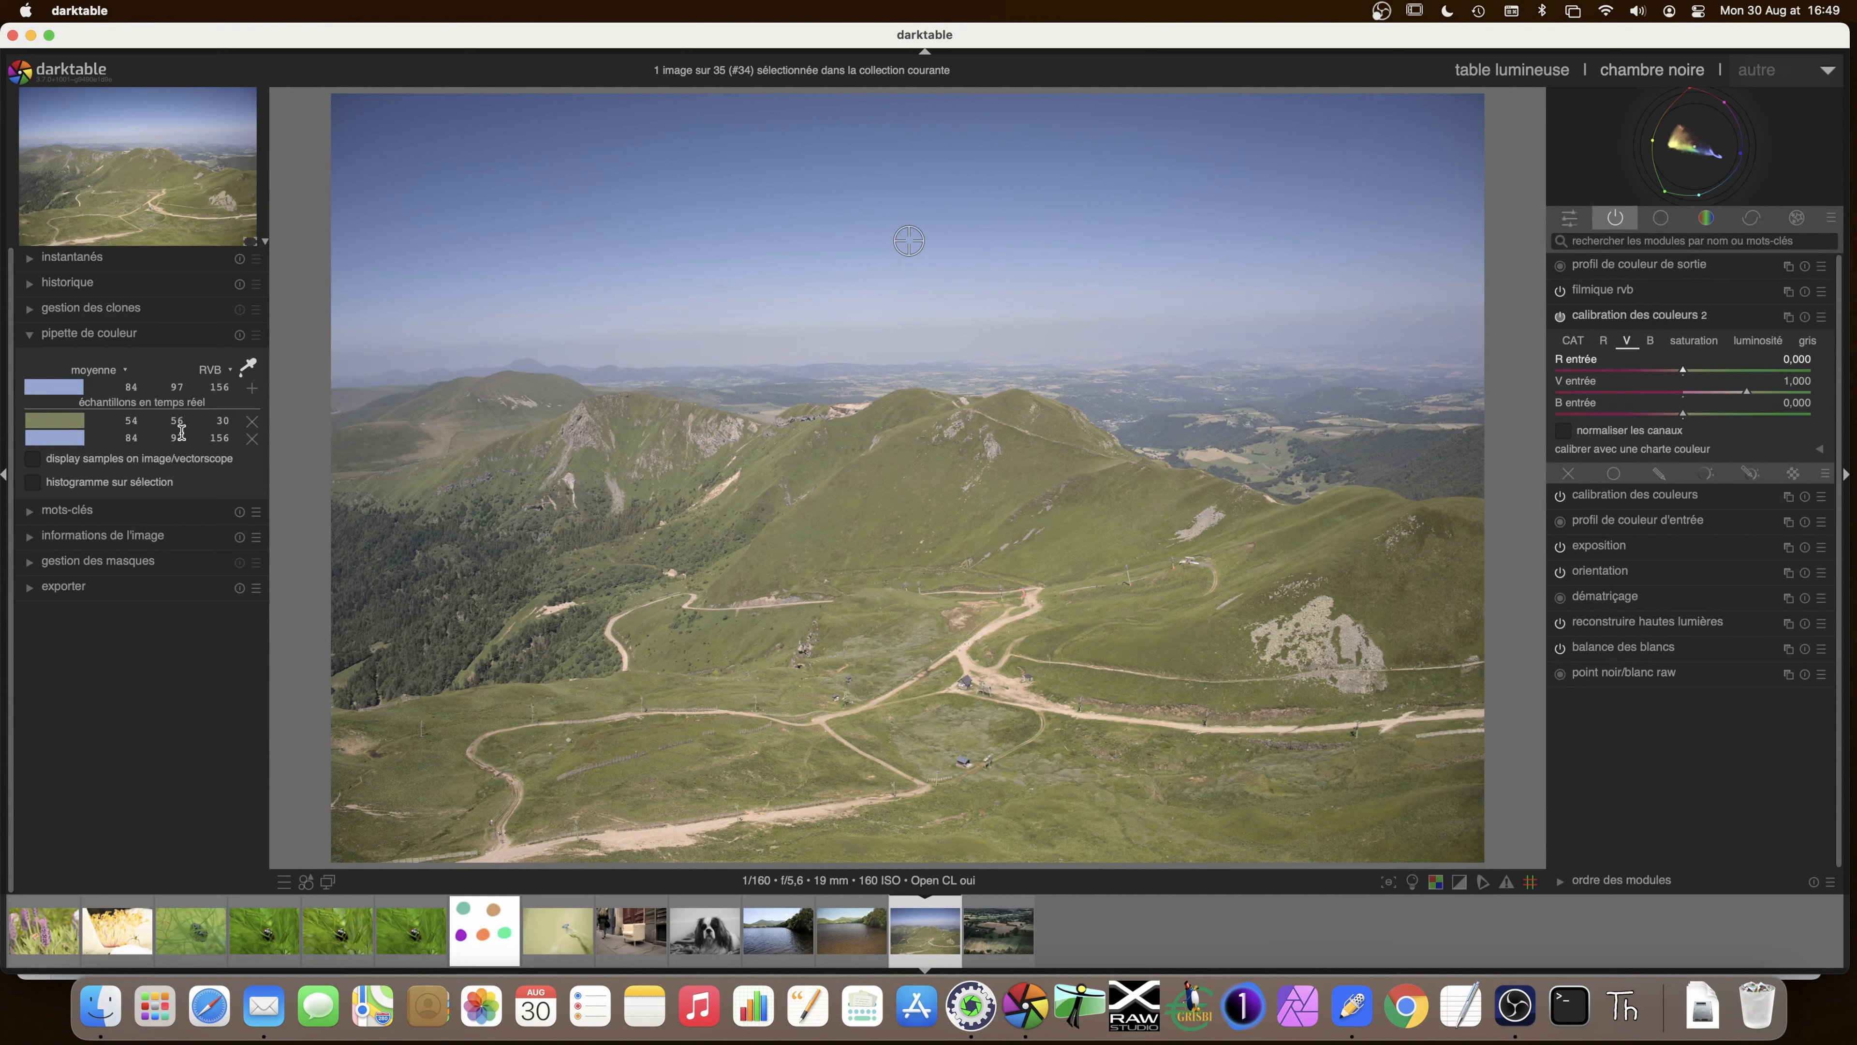
left_click(1686, 416)
left_click_drag(1690, 418, 1691, 418)
scroll(1692, 418, "down", 2)
- Compare the stored snapshot with the current edit by moving the split line across the image, then hide the snapshot
left_click(29, 257)
left_click(80, 285)
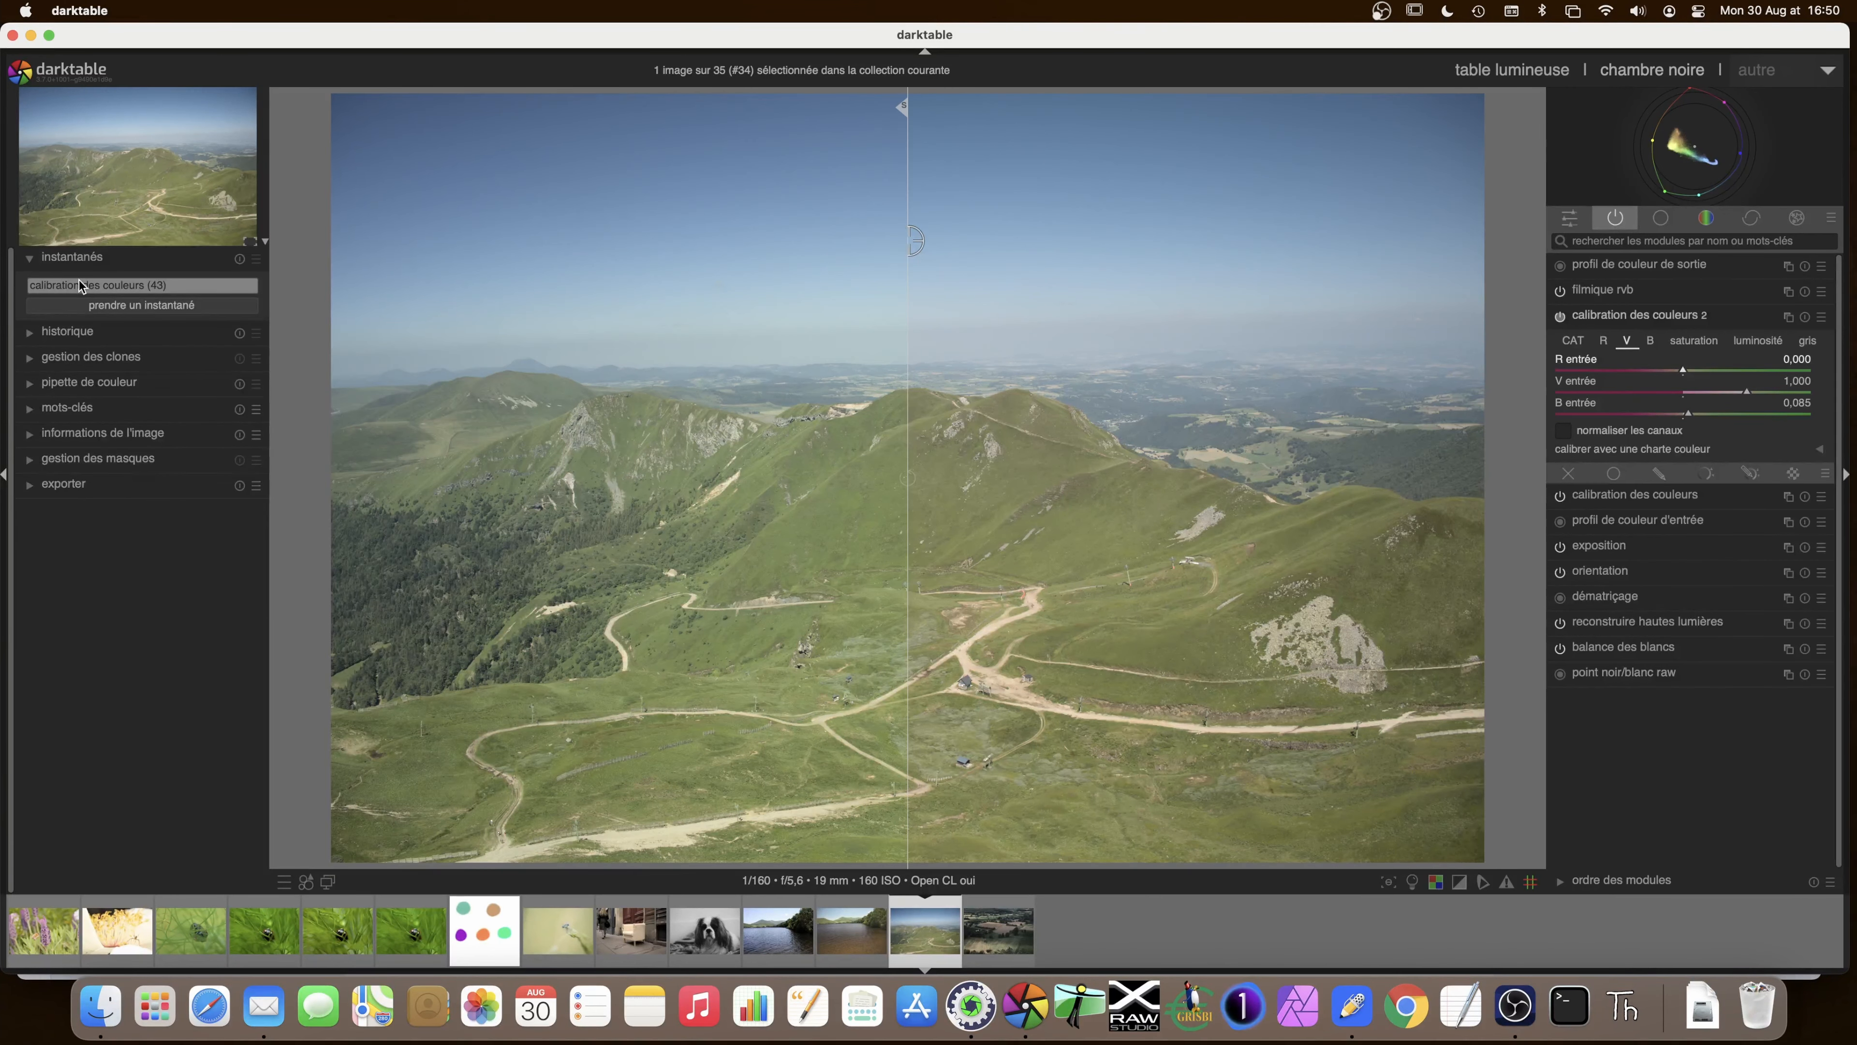
mouse_move(900, 552)
left_mouse_down()
mouse_move(373, 550)
mouse_move(1402, 550)
mouse_move(769, 552)
mouse_move(907, 564)
left_mouse_up()
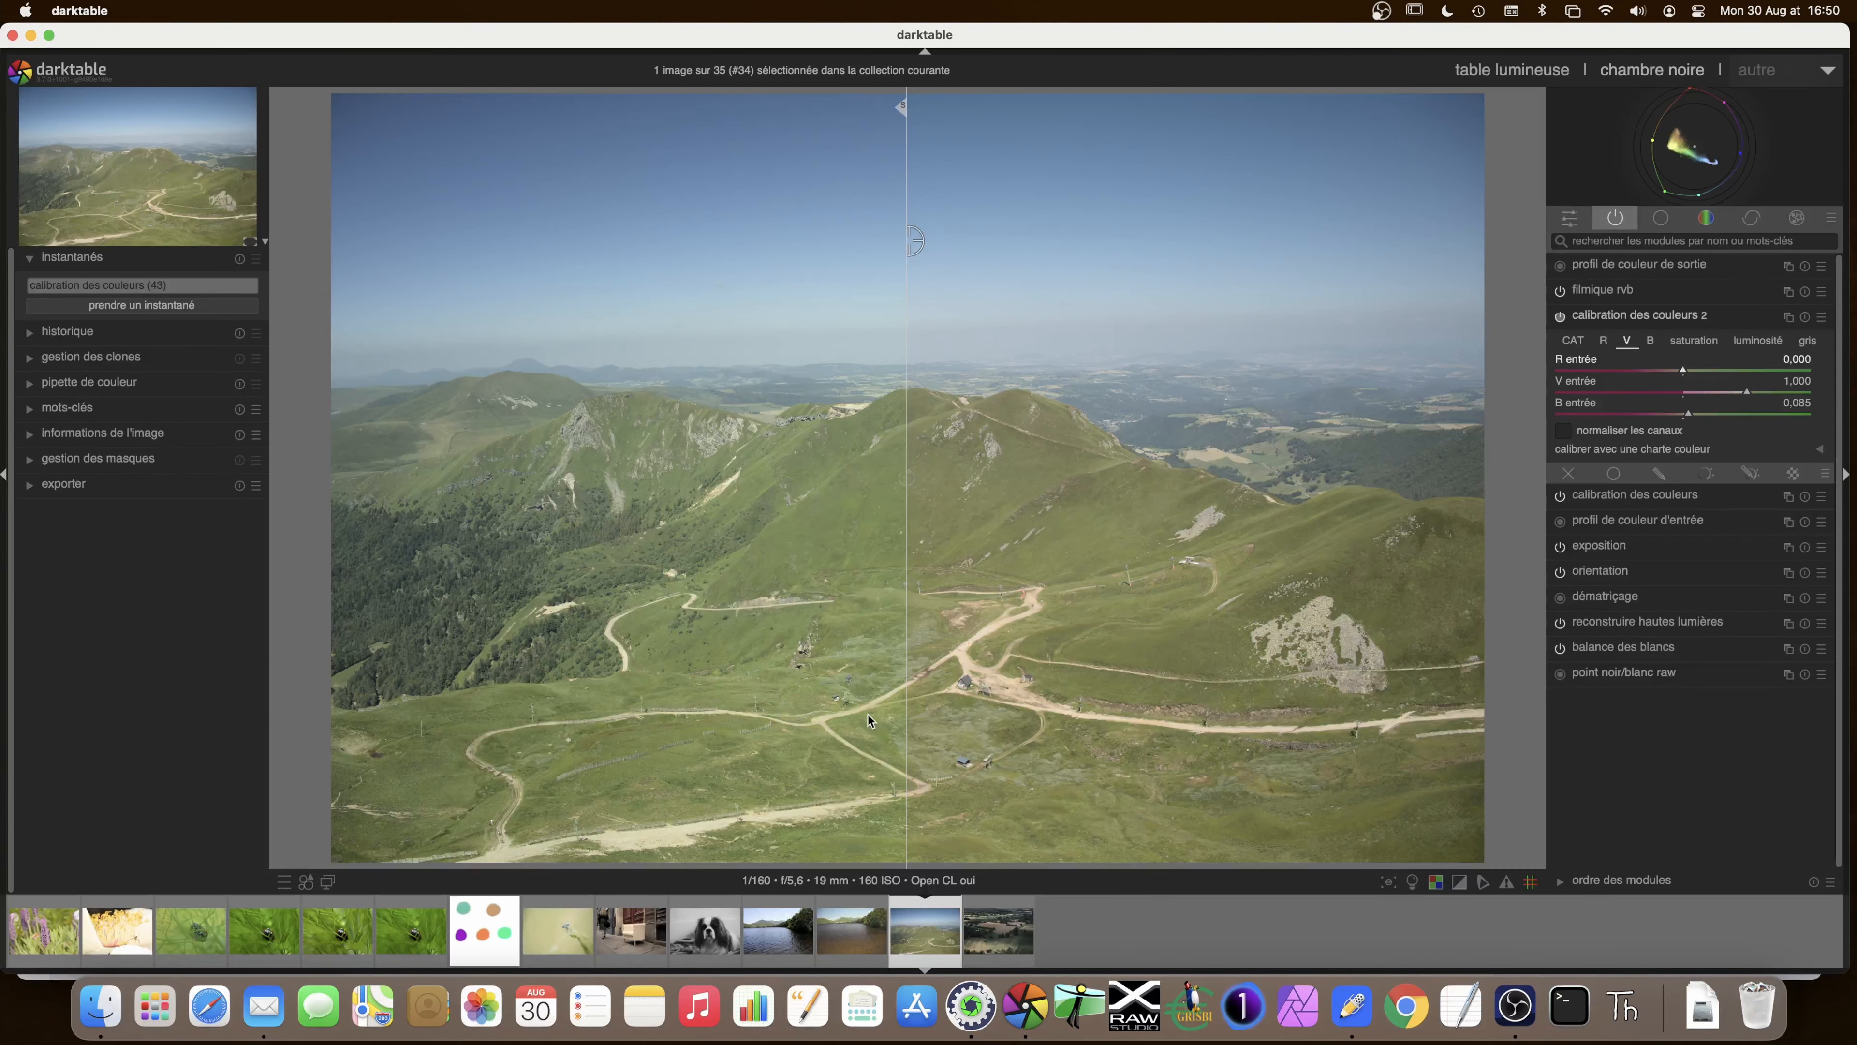
left_click_drag(885, 718, 604, 687)
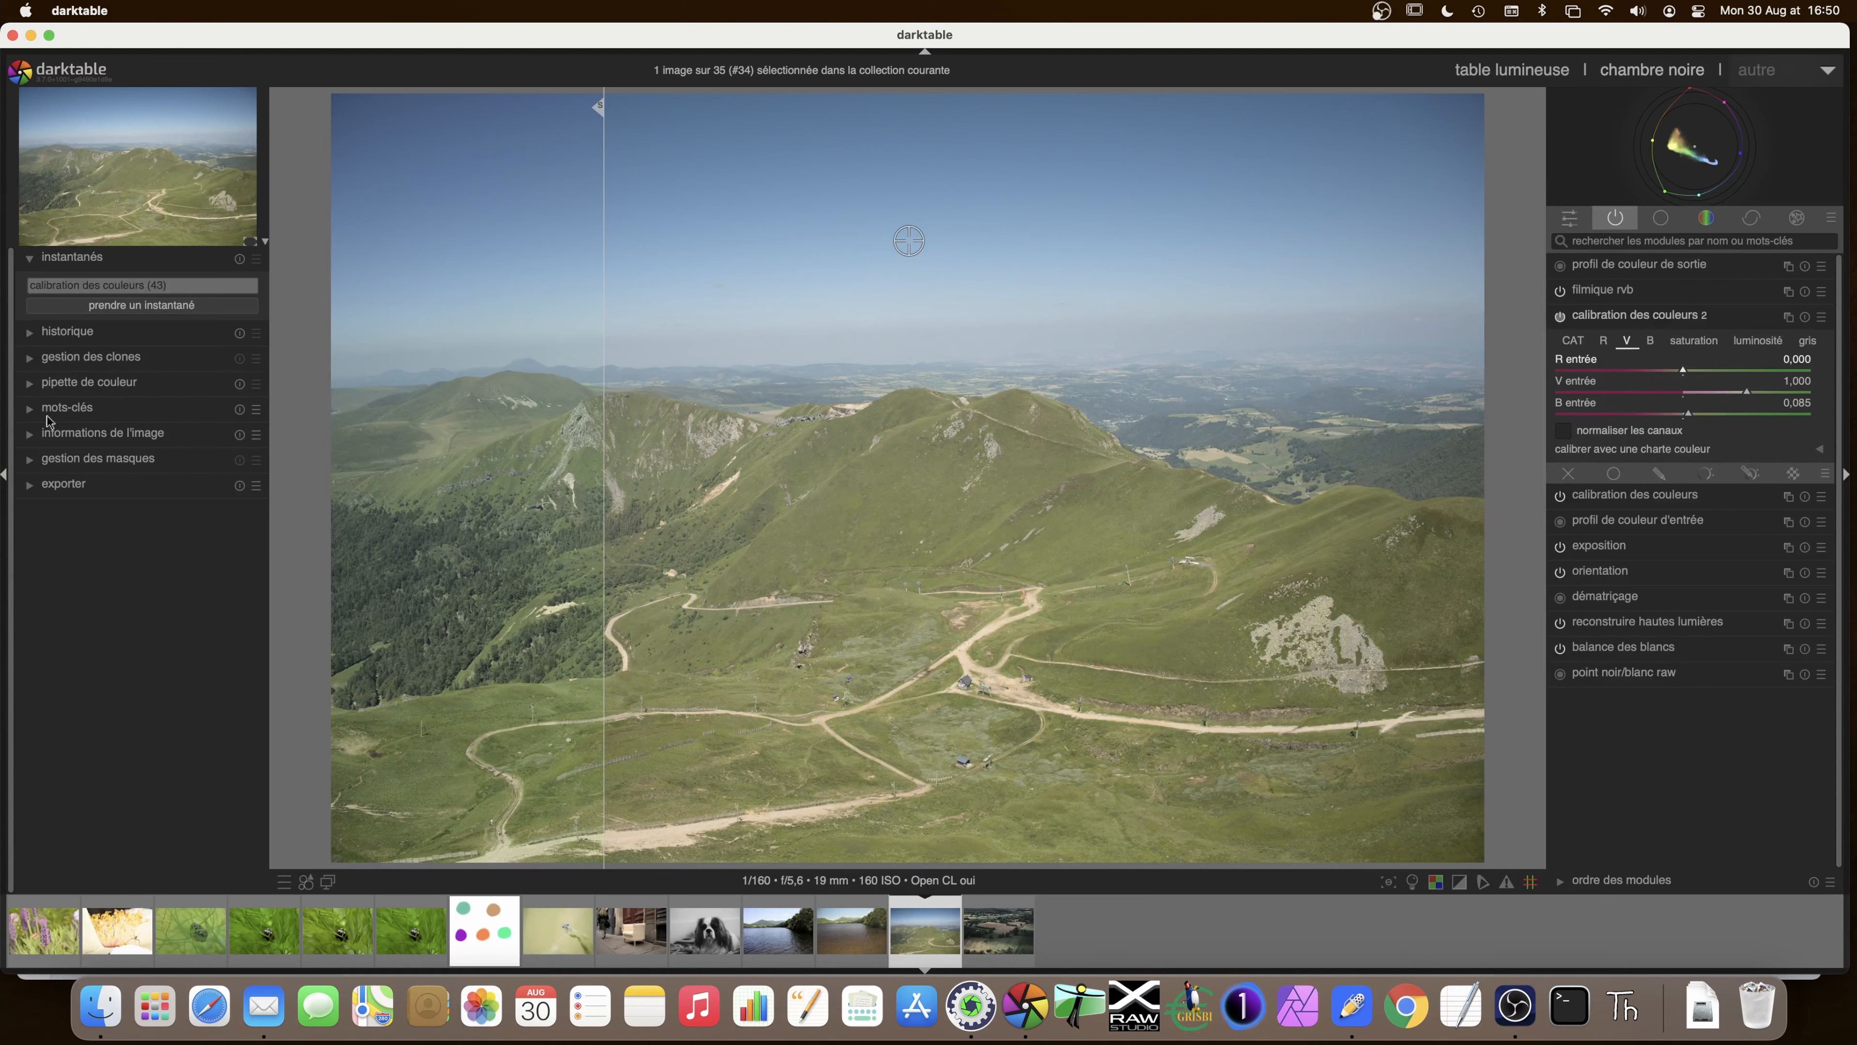
left_click(30, 392)
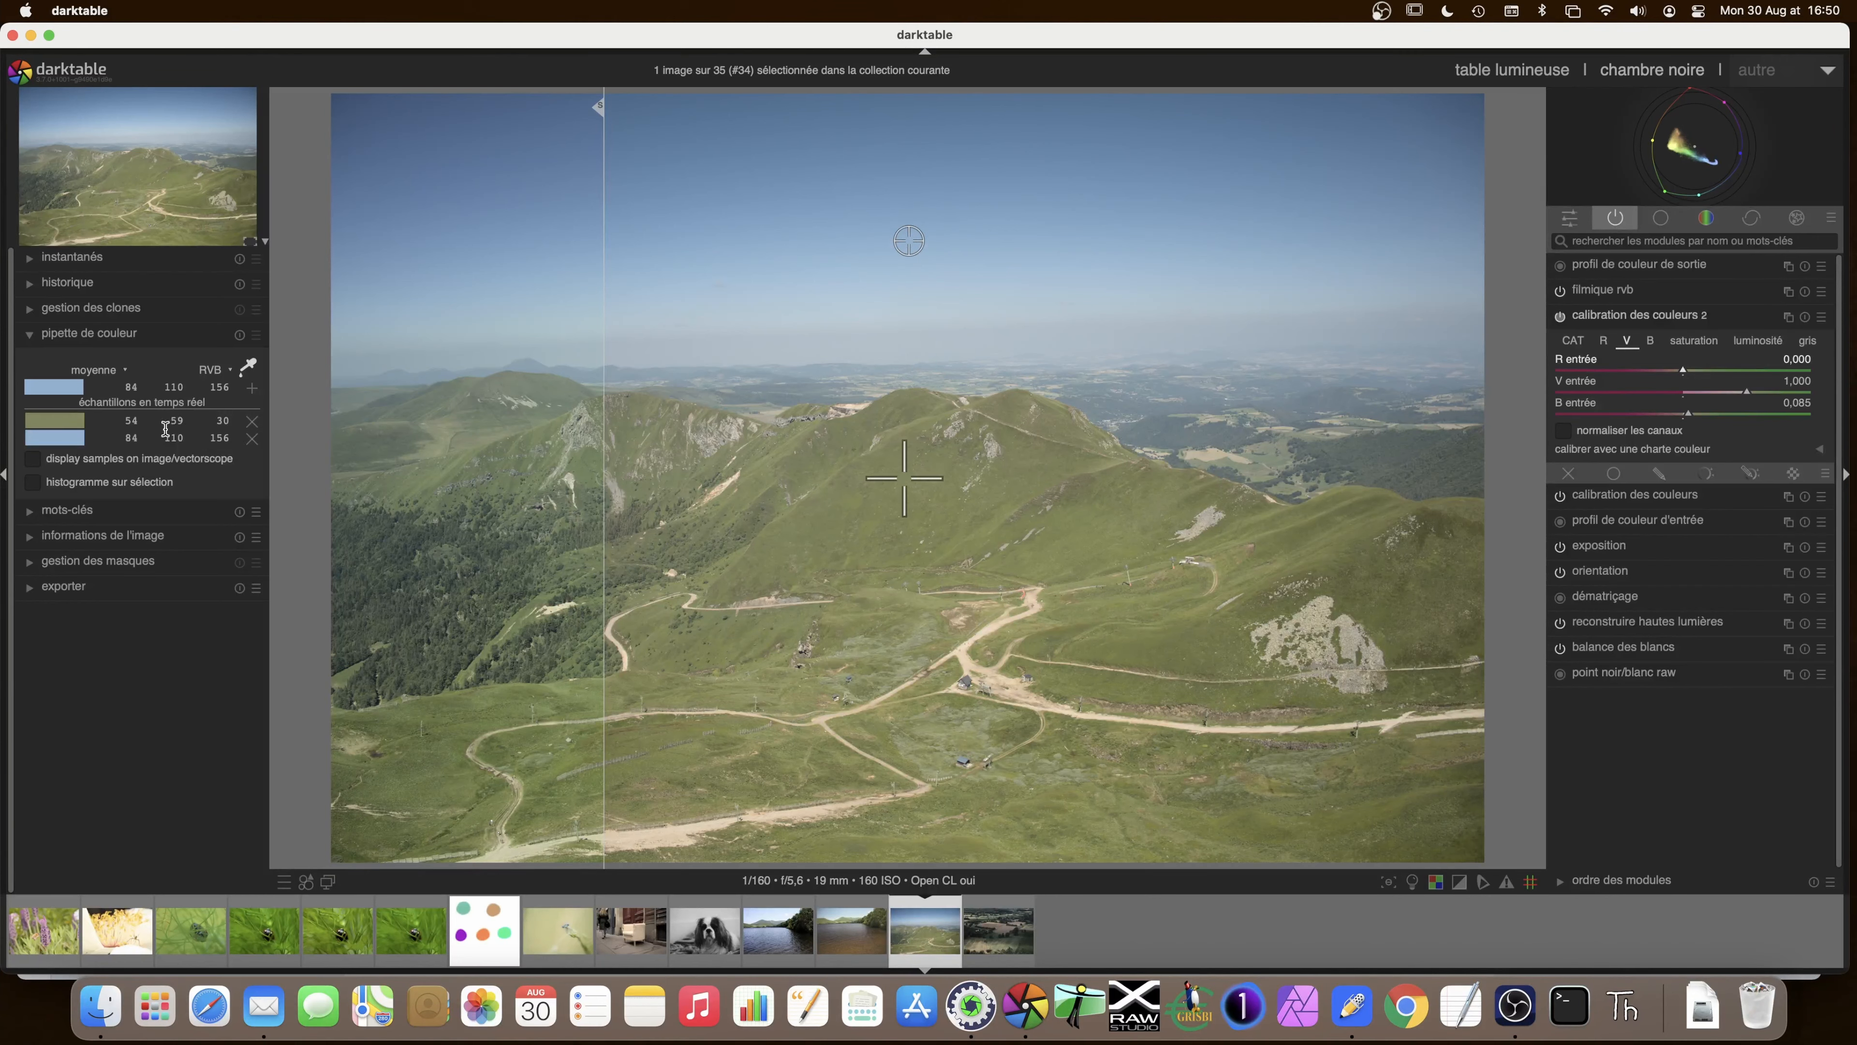
left_click(32, 260)
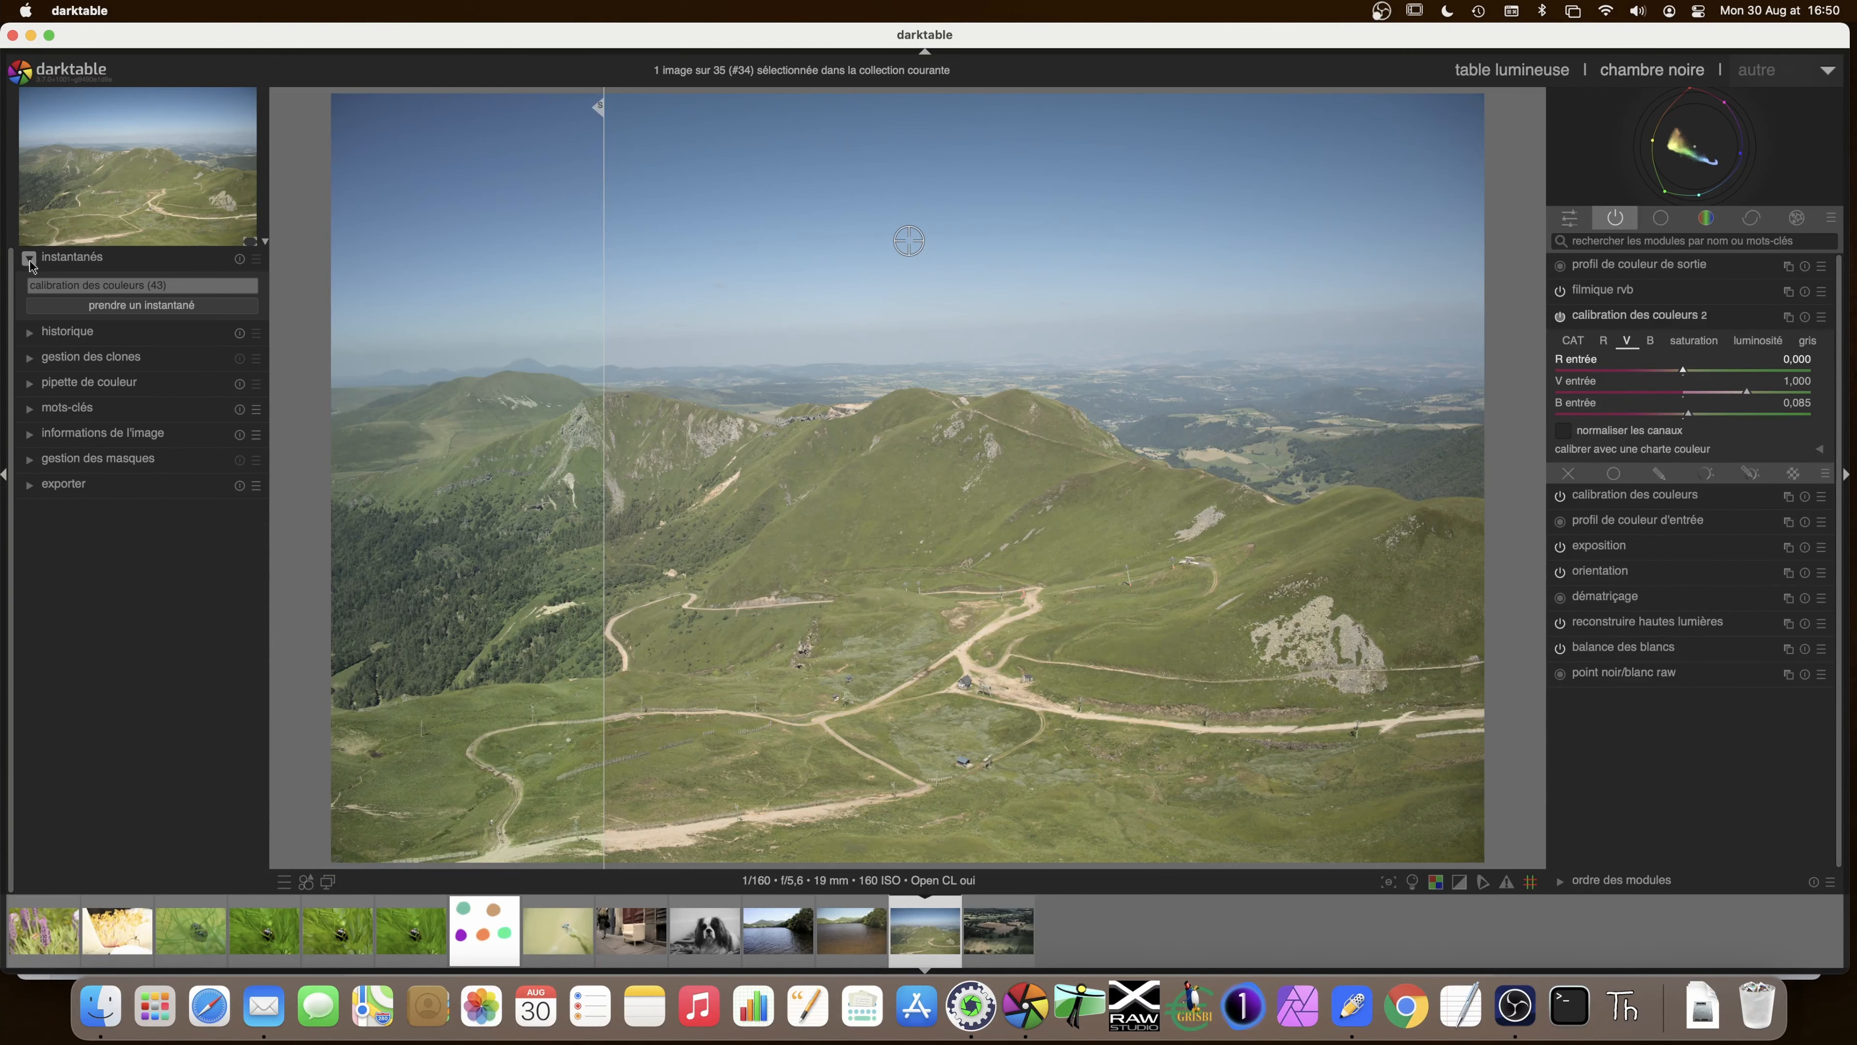
left_click(118, 286)
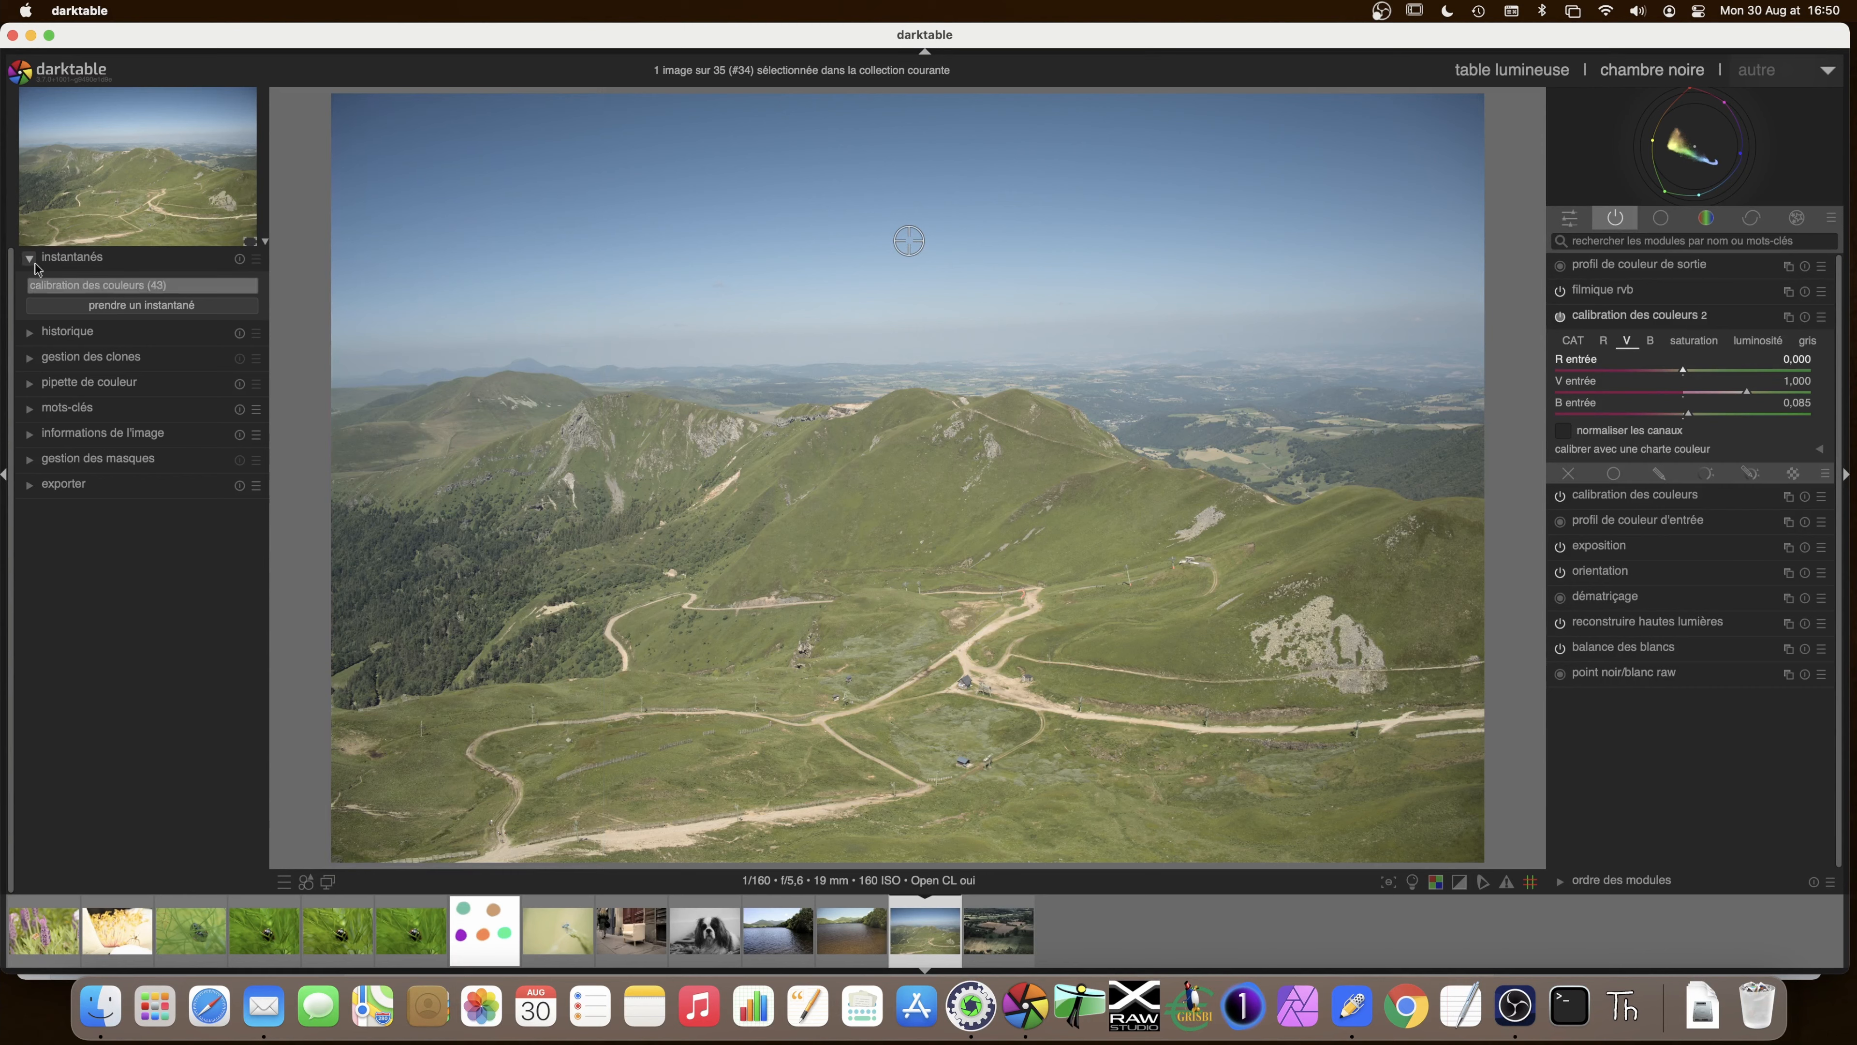
left_click(29, 259)
left_click(29, 334)
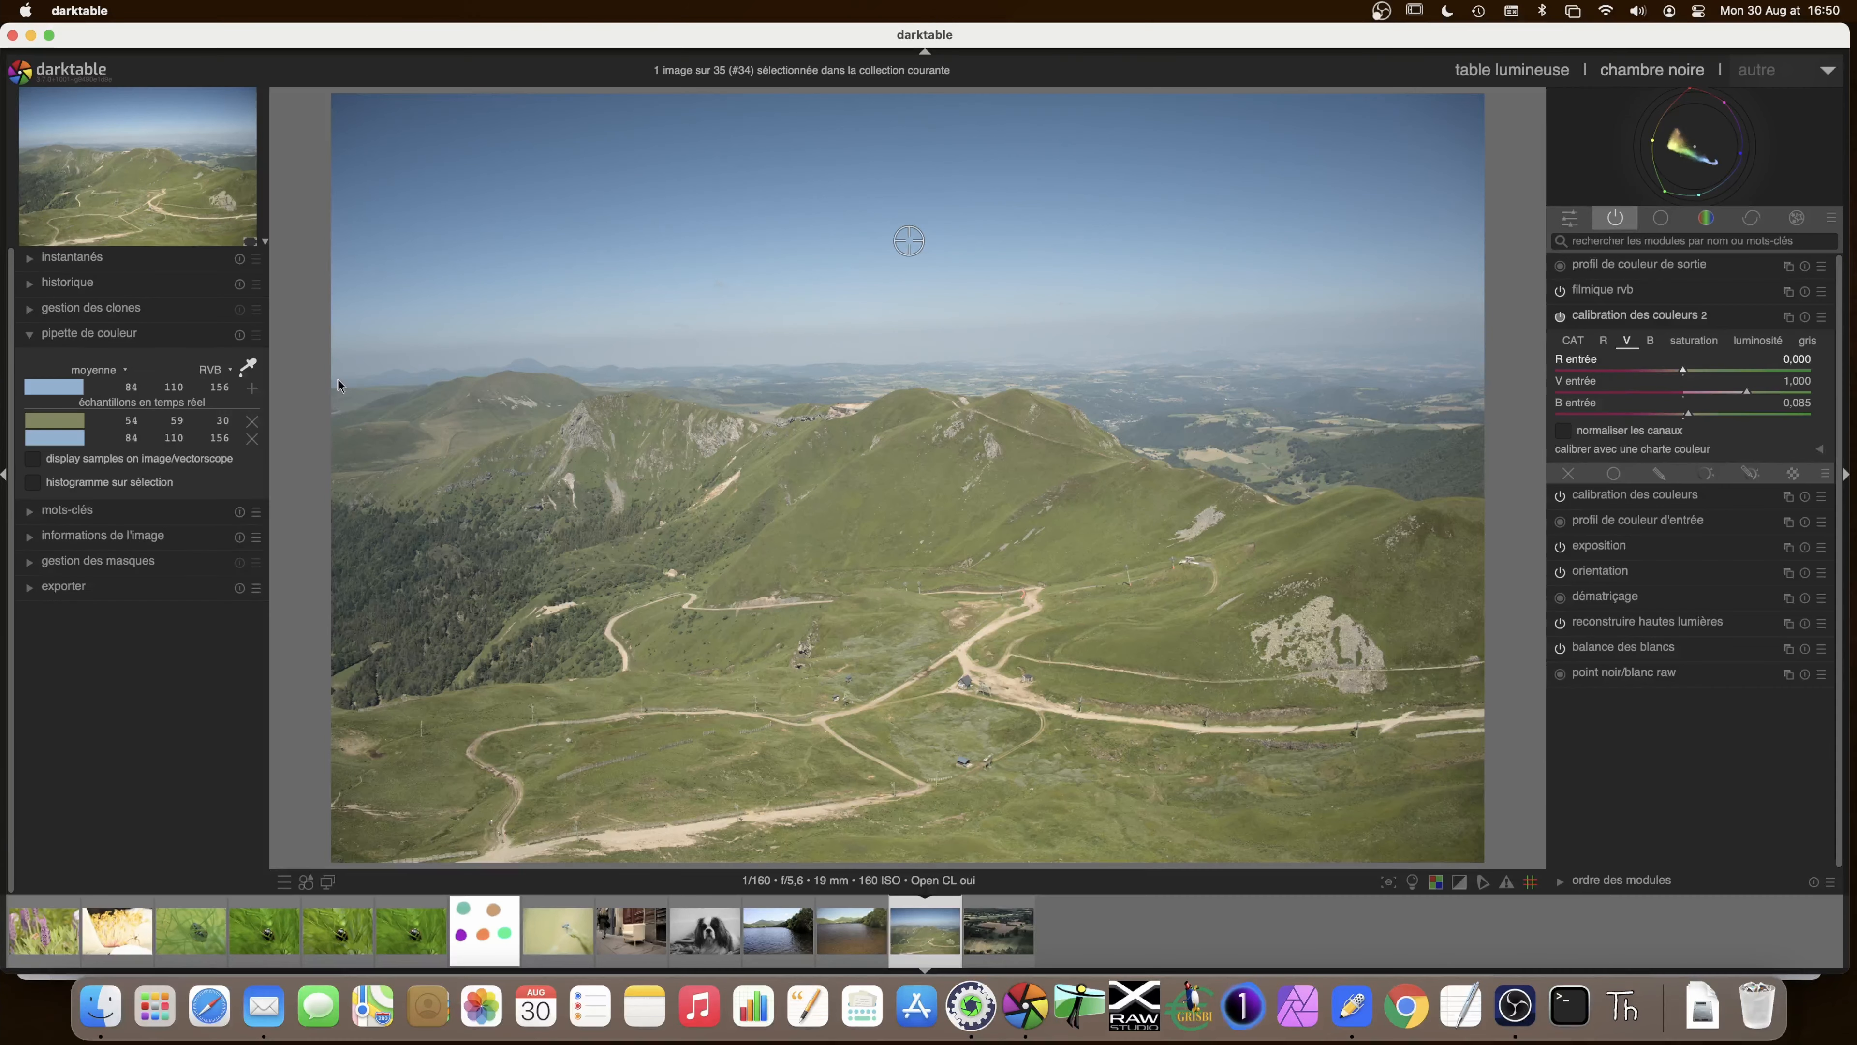
- Switch the second calibration instance off and on while examining how B entrée affects the slope and sky sample values
left_click(1560, 317)
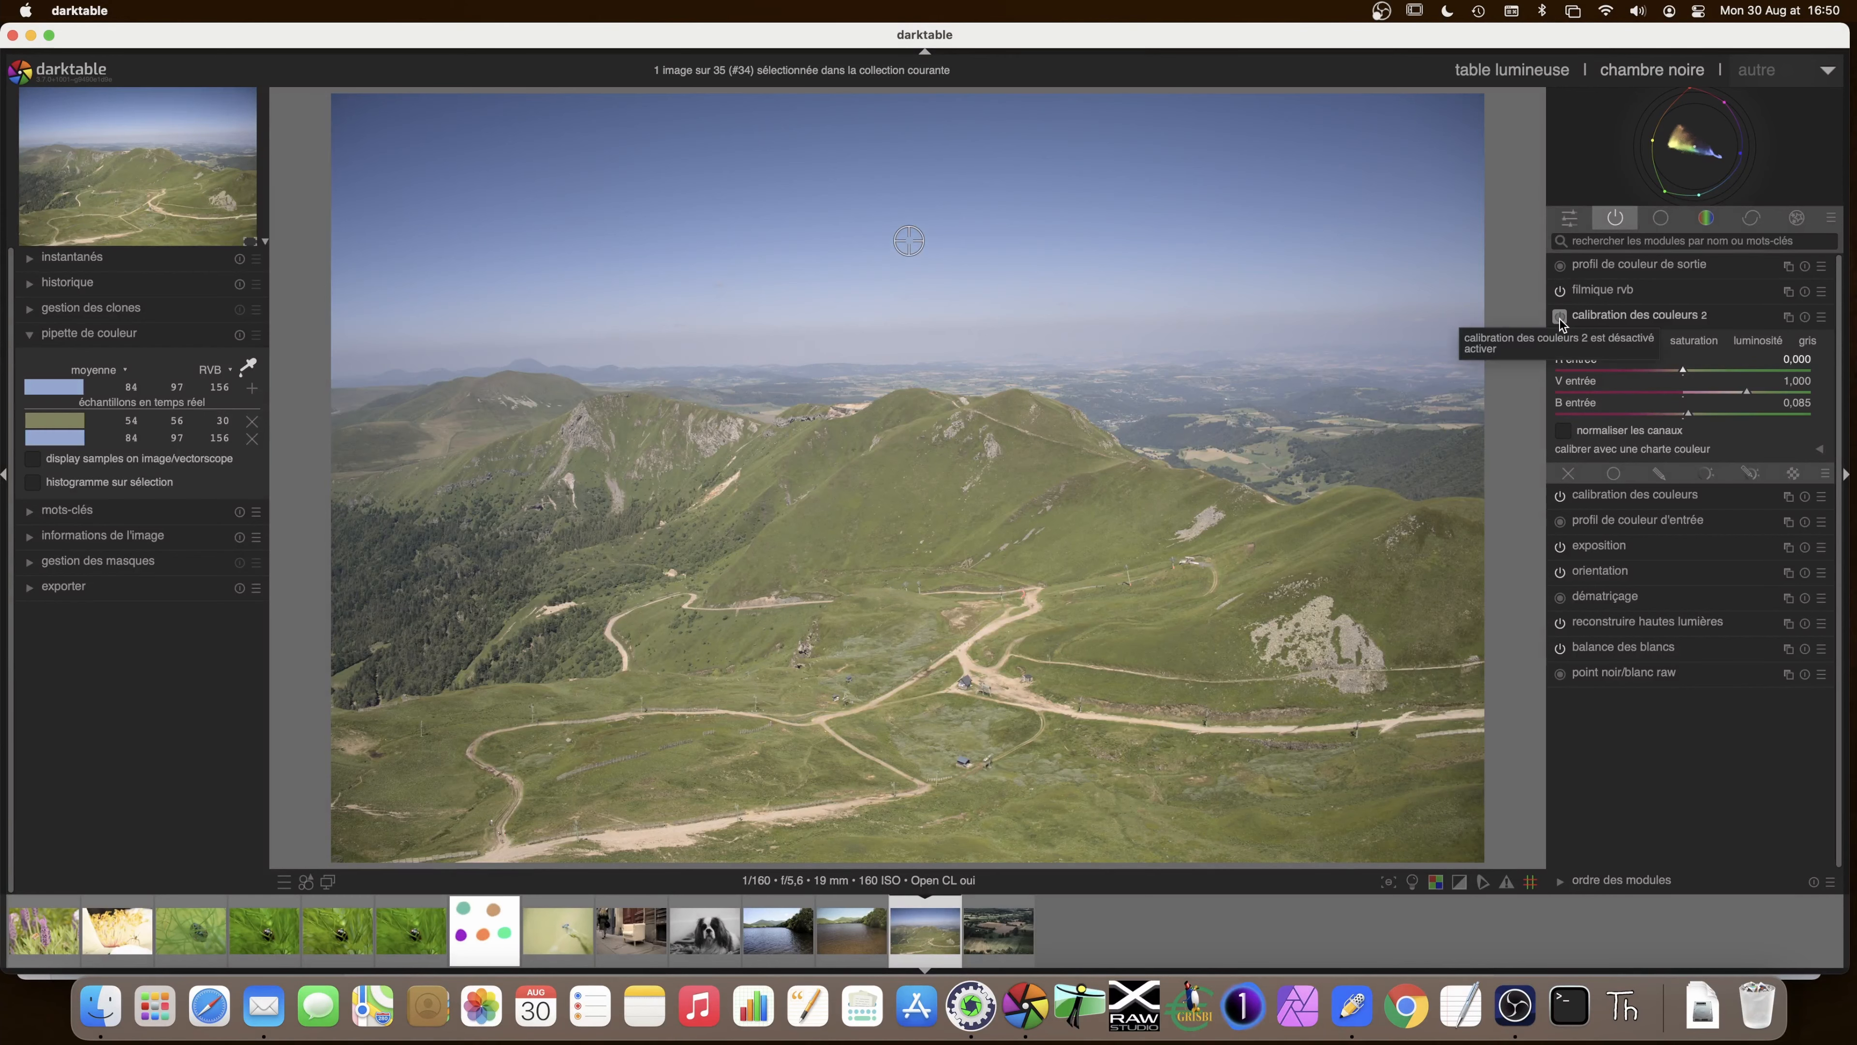
left_click(1557, 317)
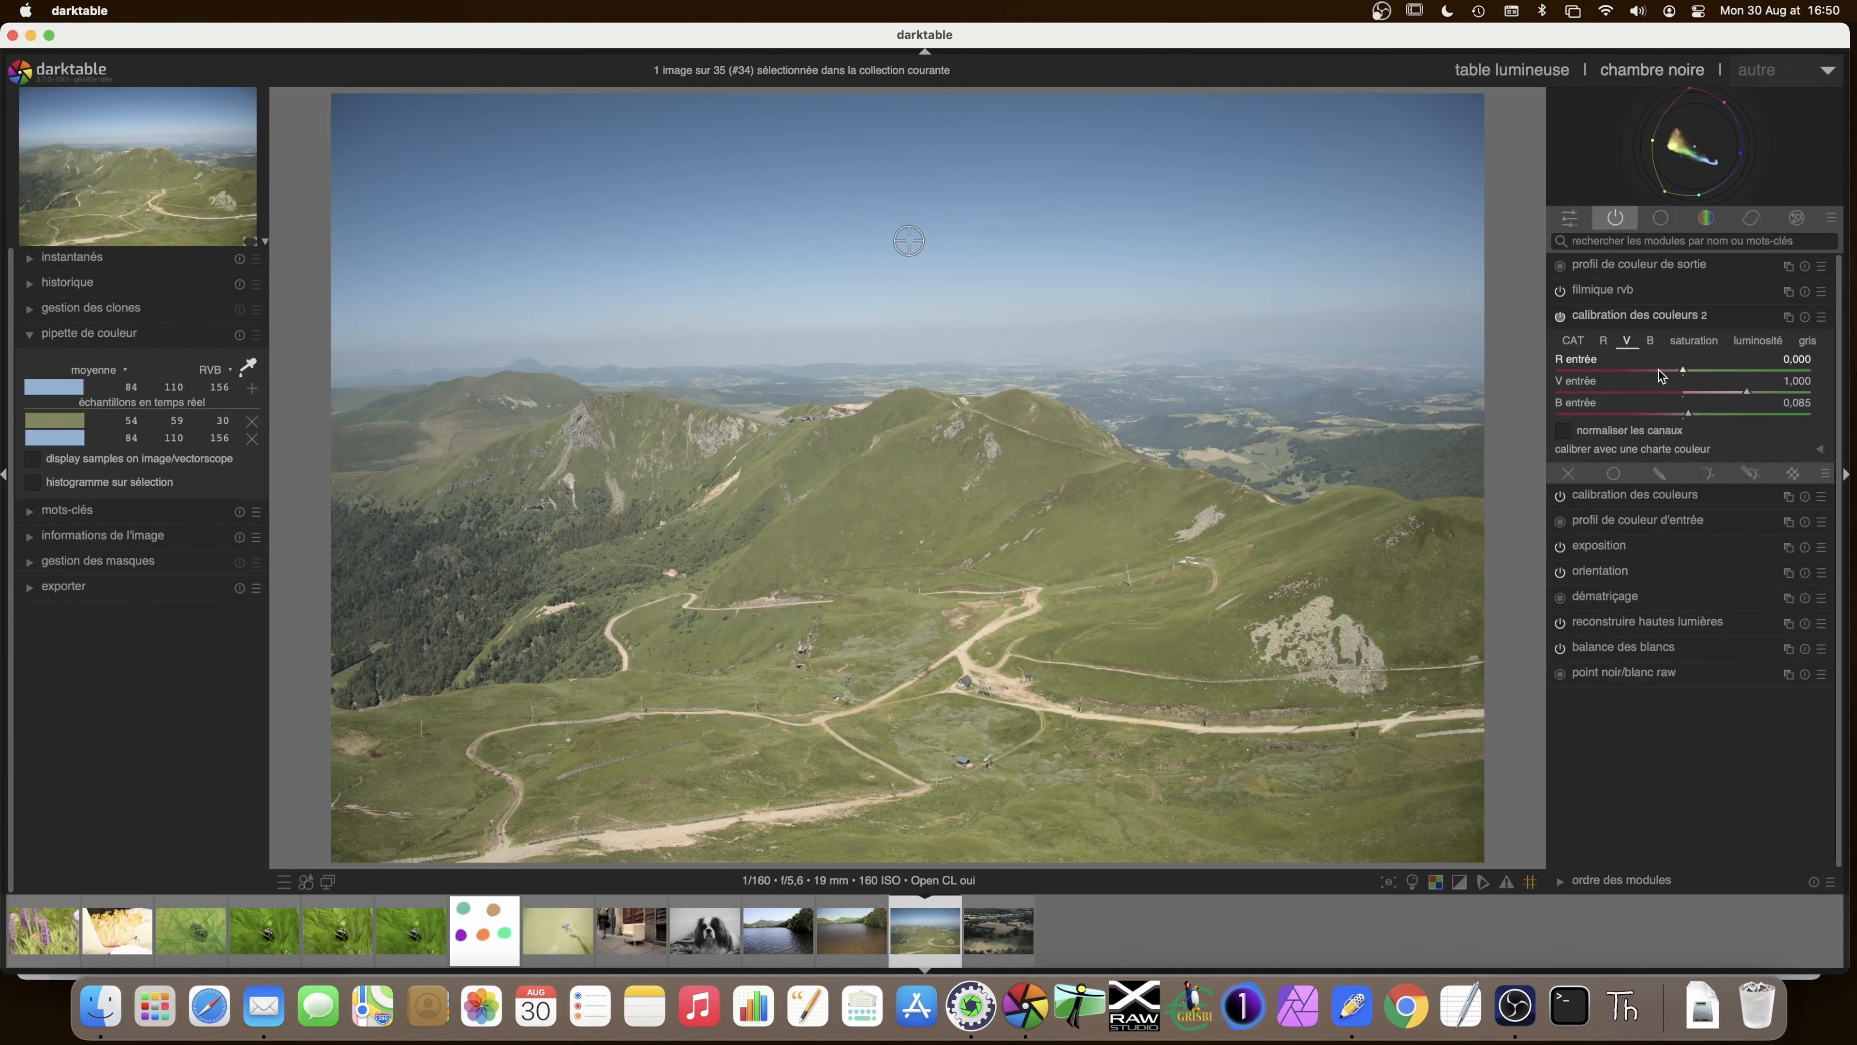
left_click(1558, 317)
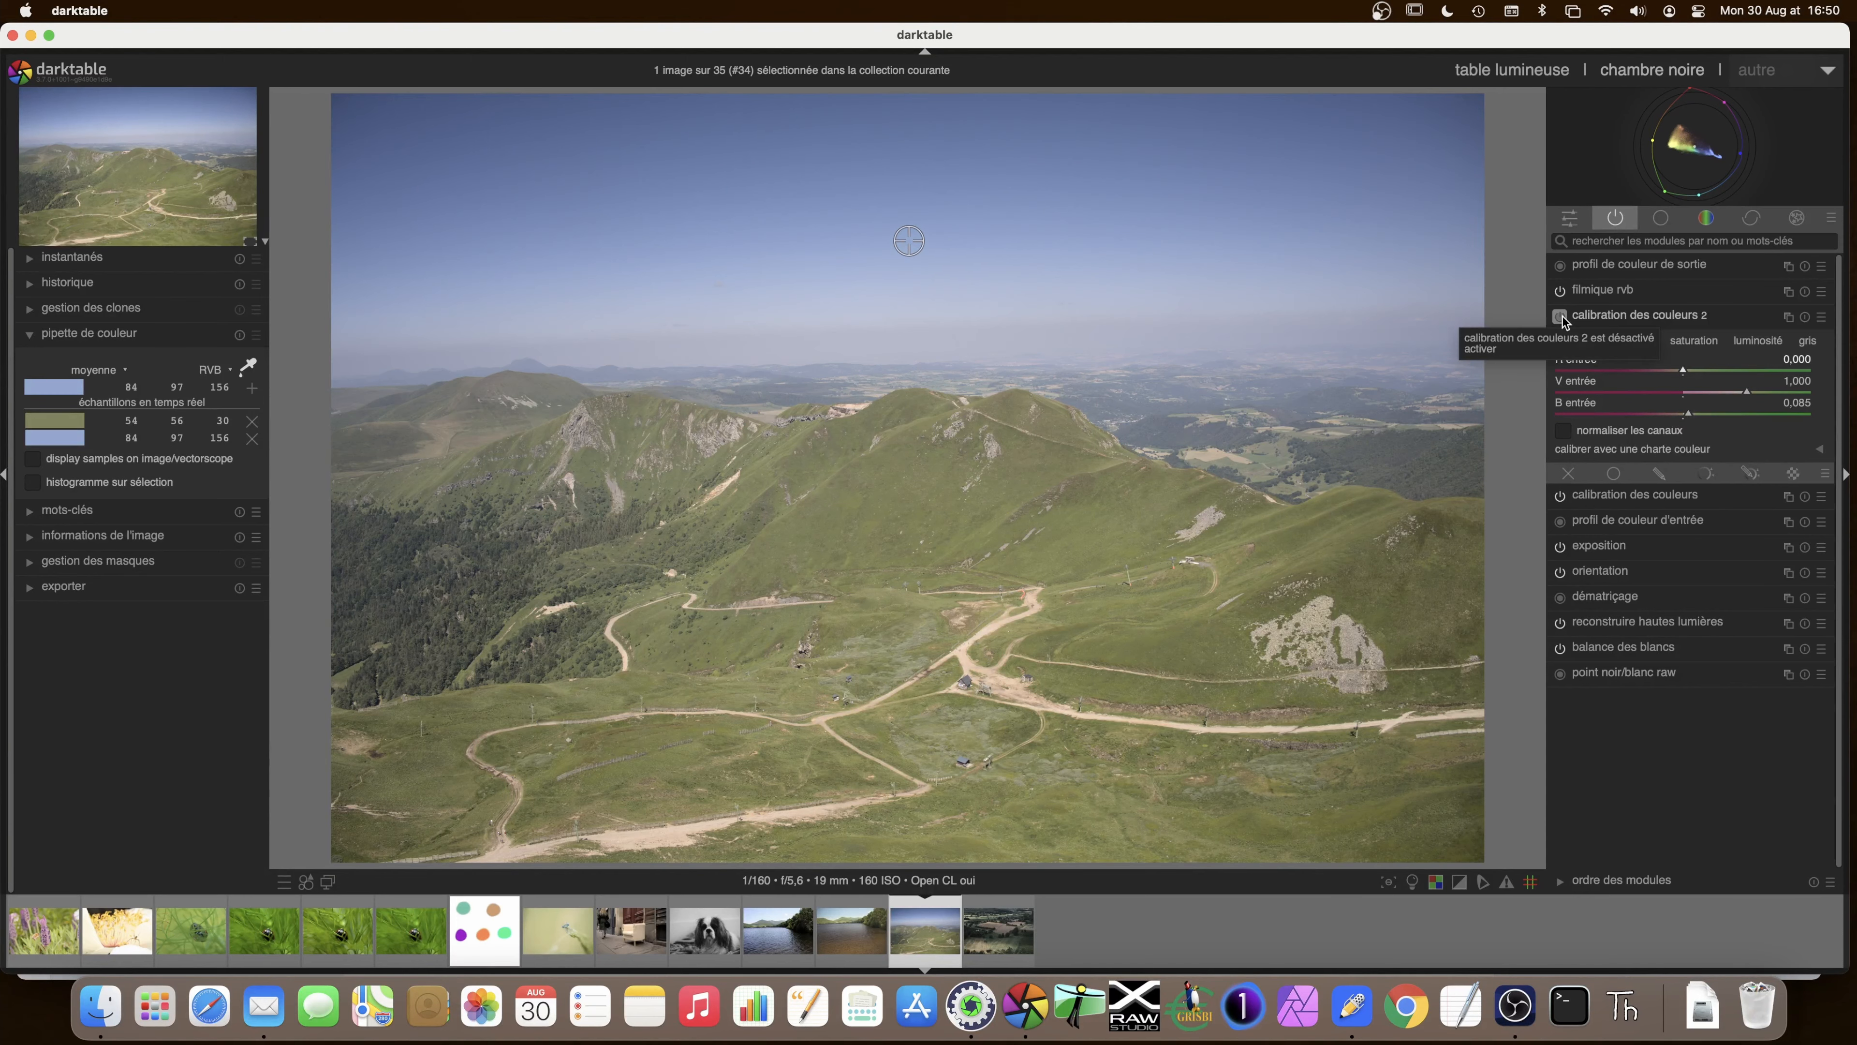
left_click(1560, 316)
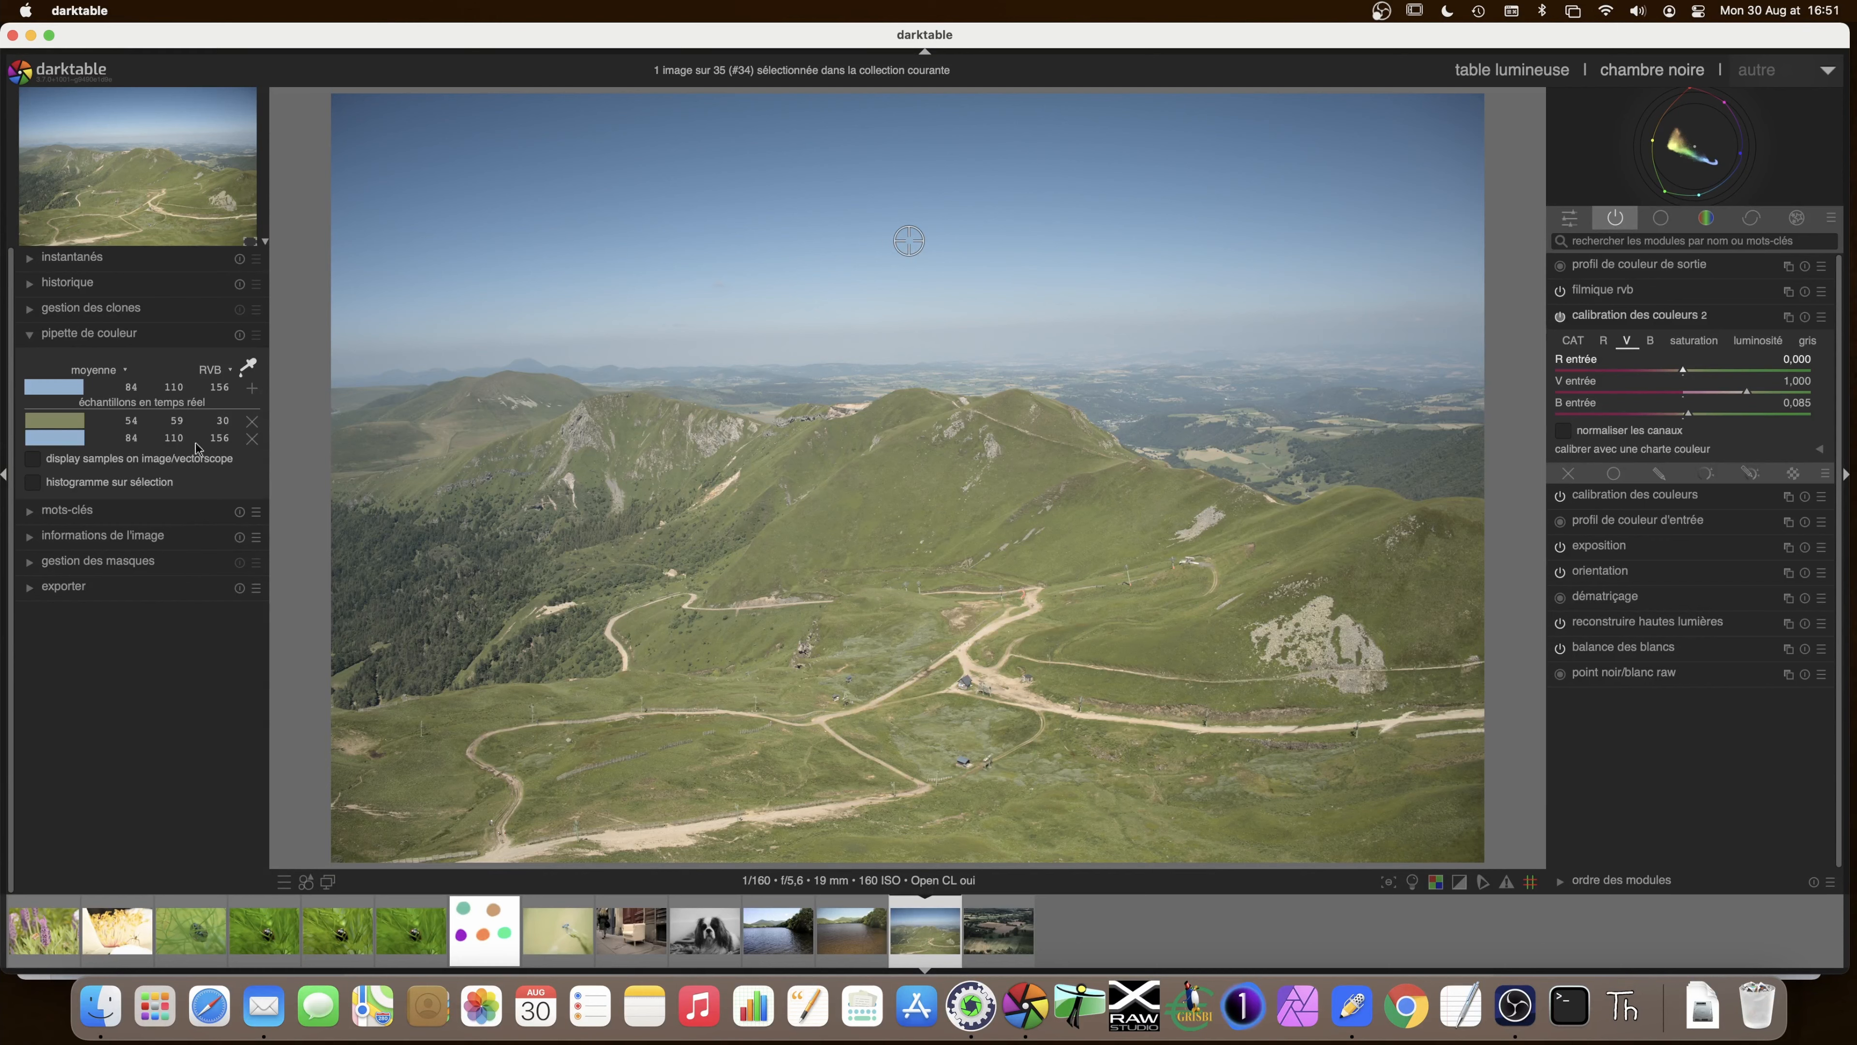
mouse_move(173, 414)
mouse_move(210, 443)
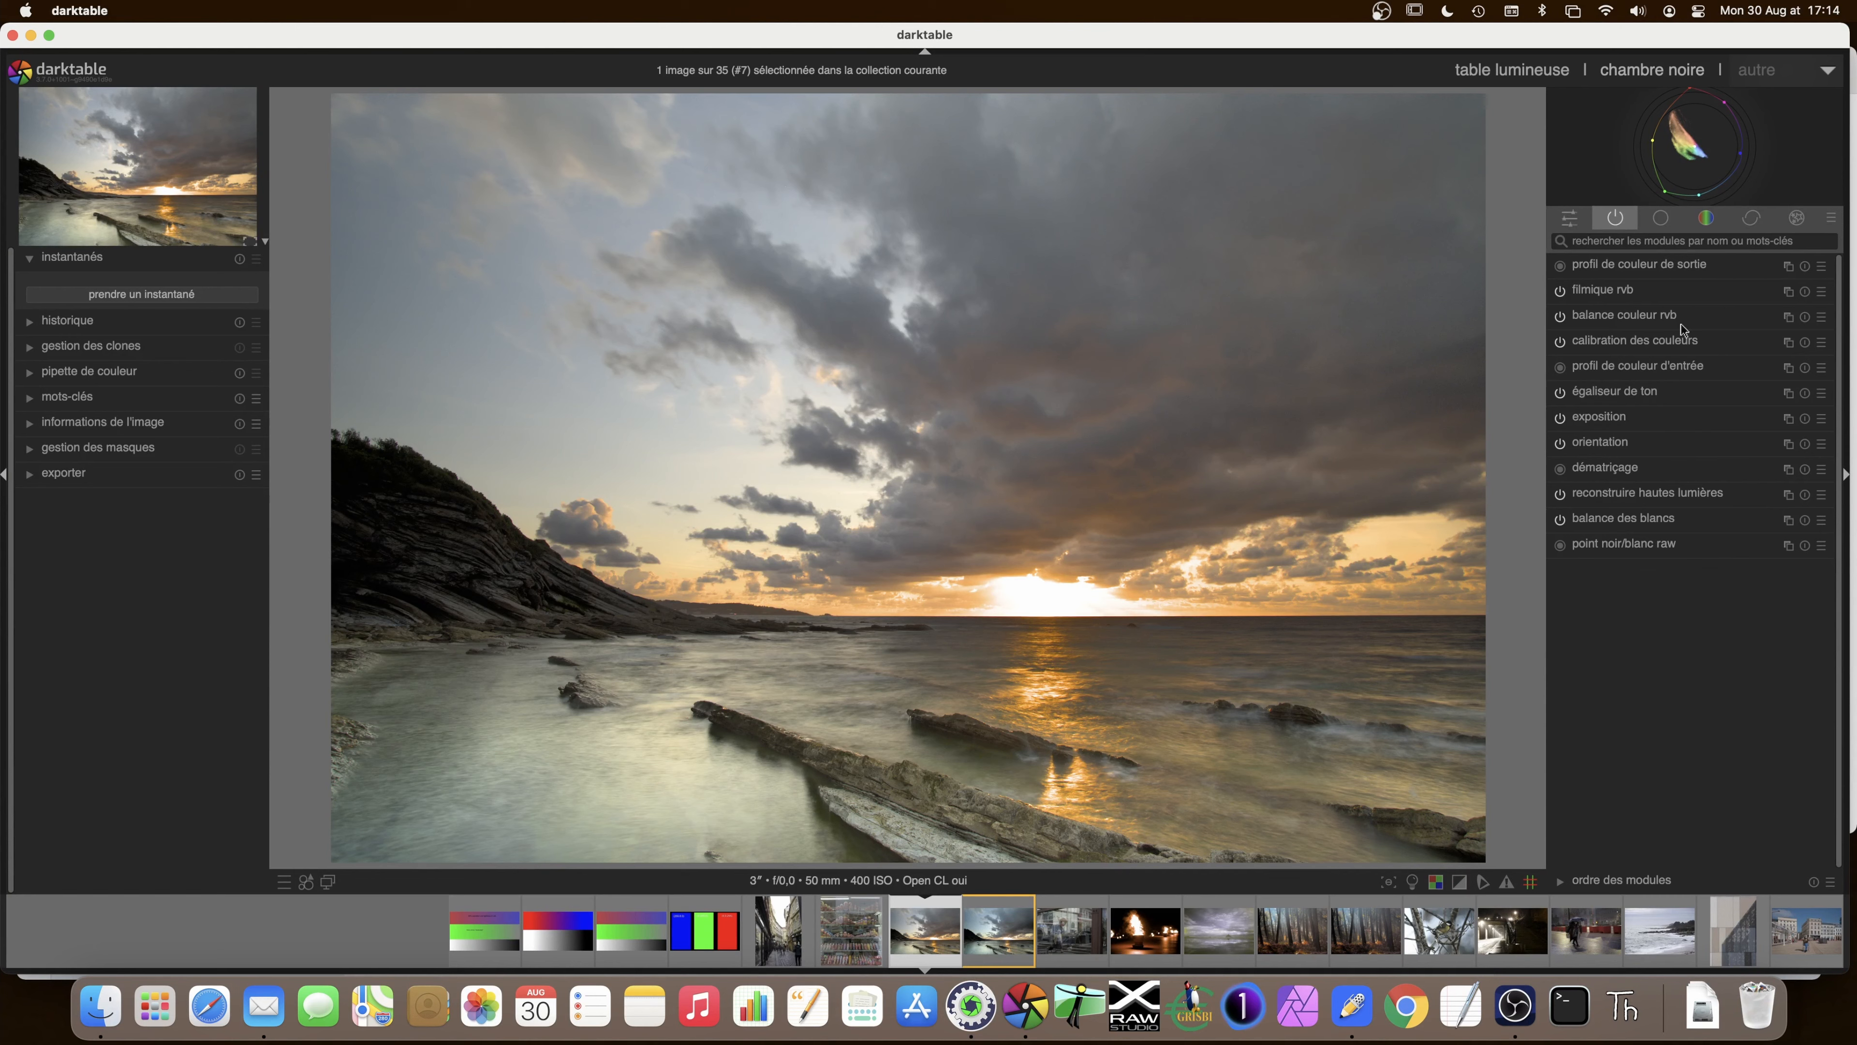
- Review the balance couleur rvb and égaliseur de ton settings of the sunset seascape, closing each module again
left_click(1614, 315)
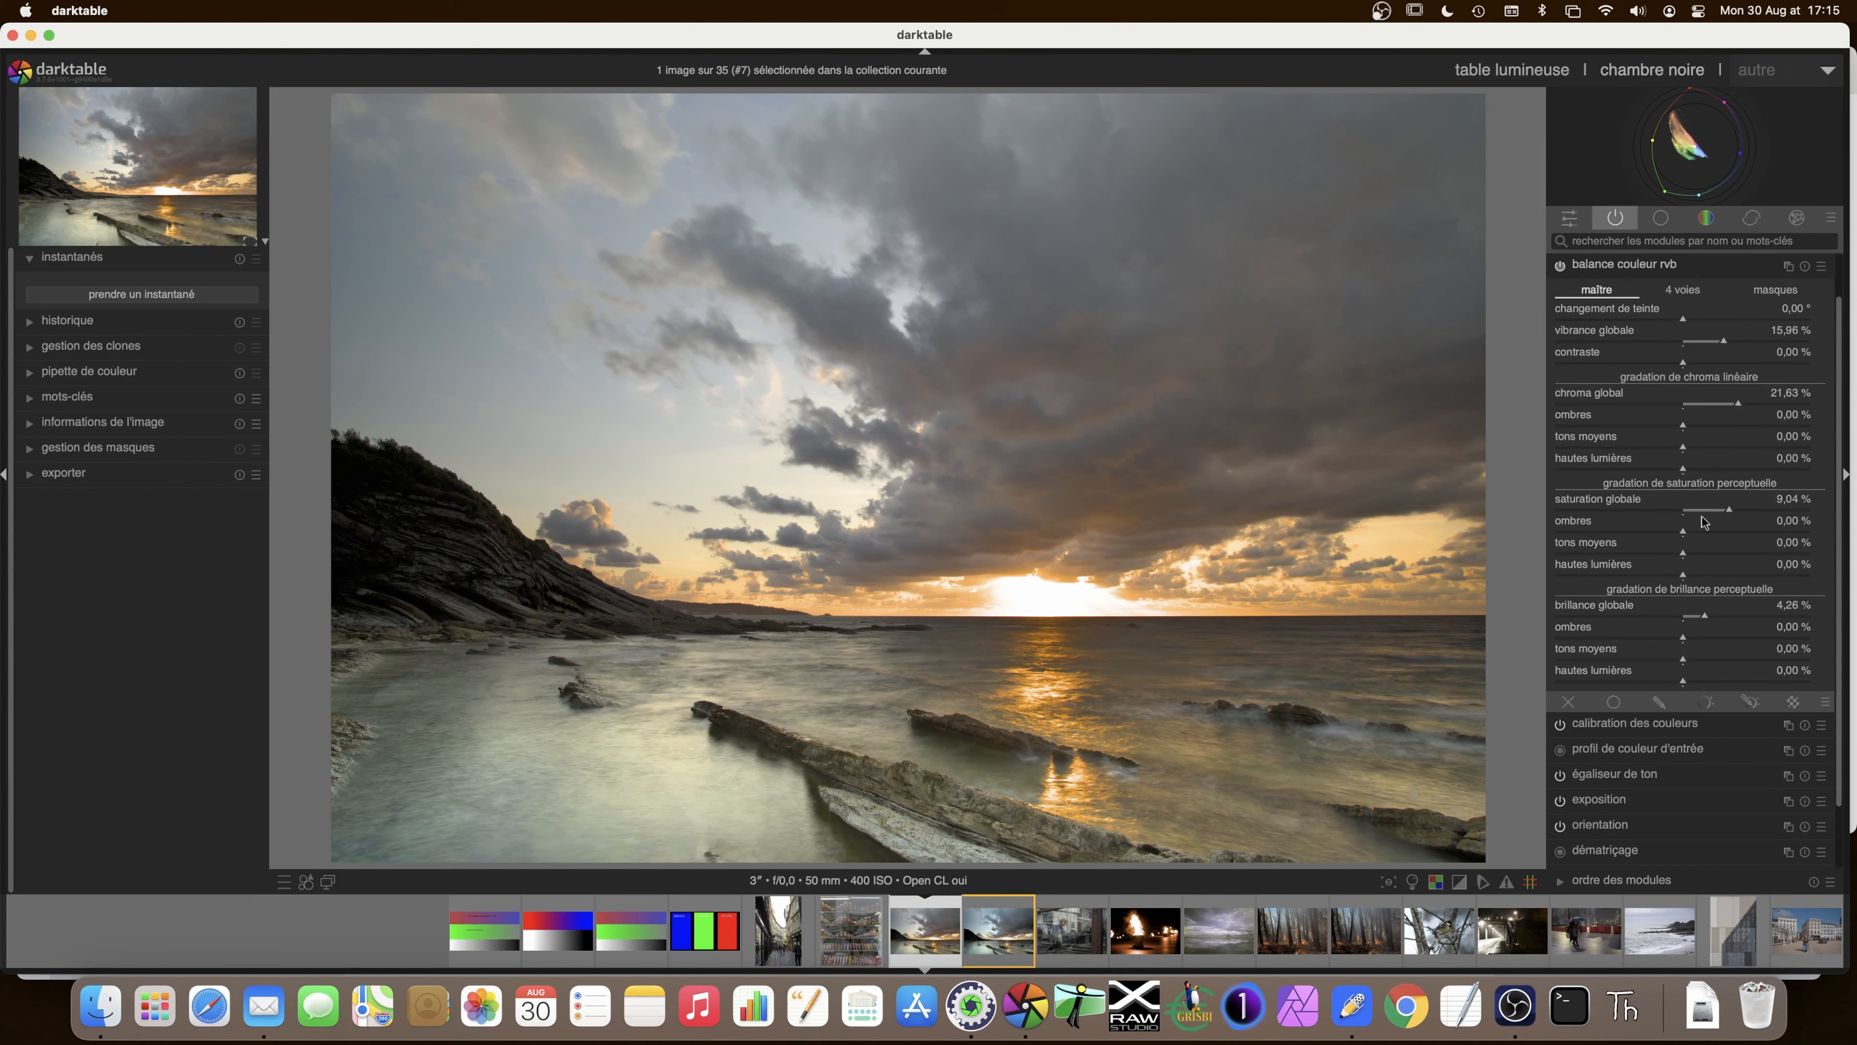
left_click(1612, 267)
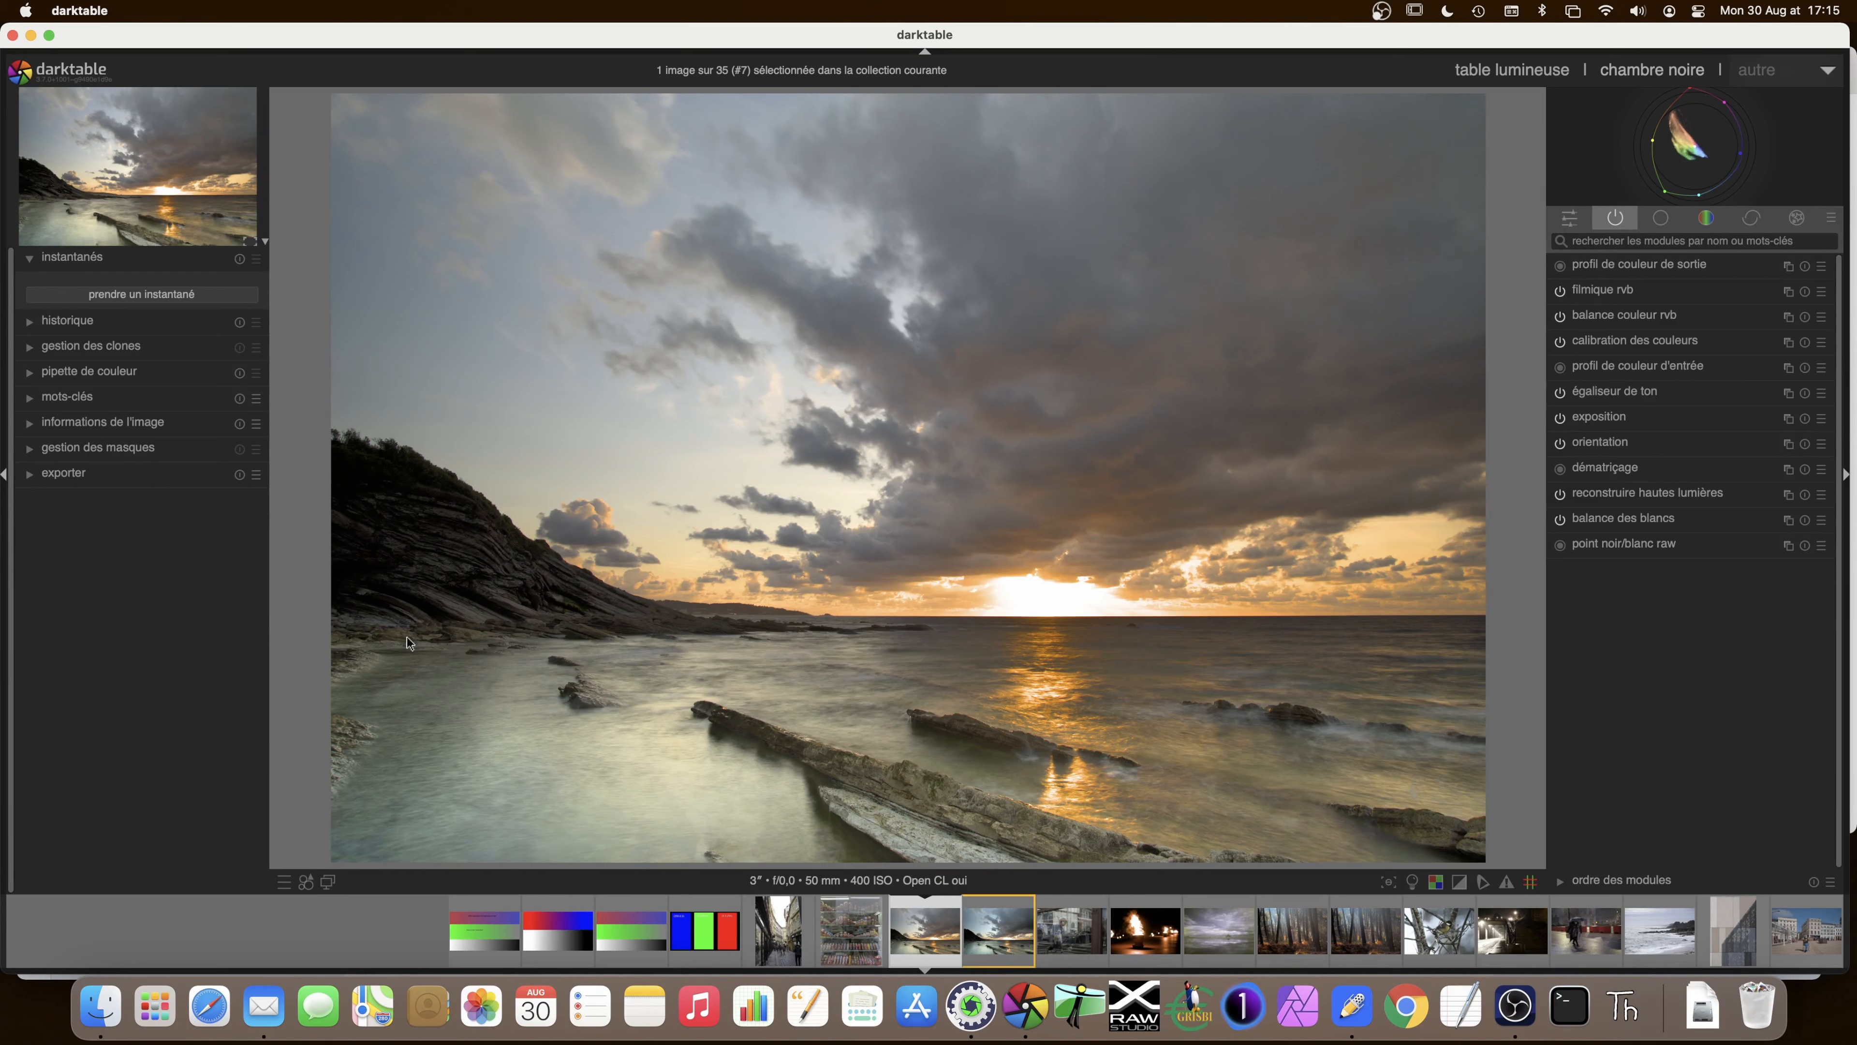
left_click(1630, 390)
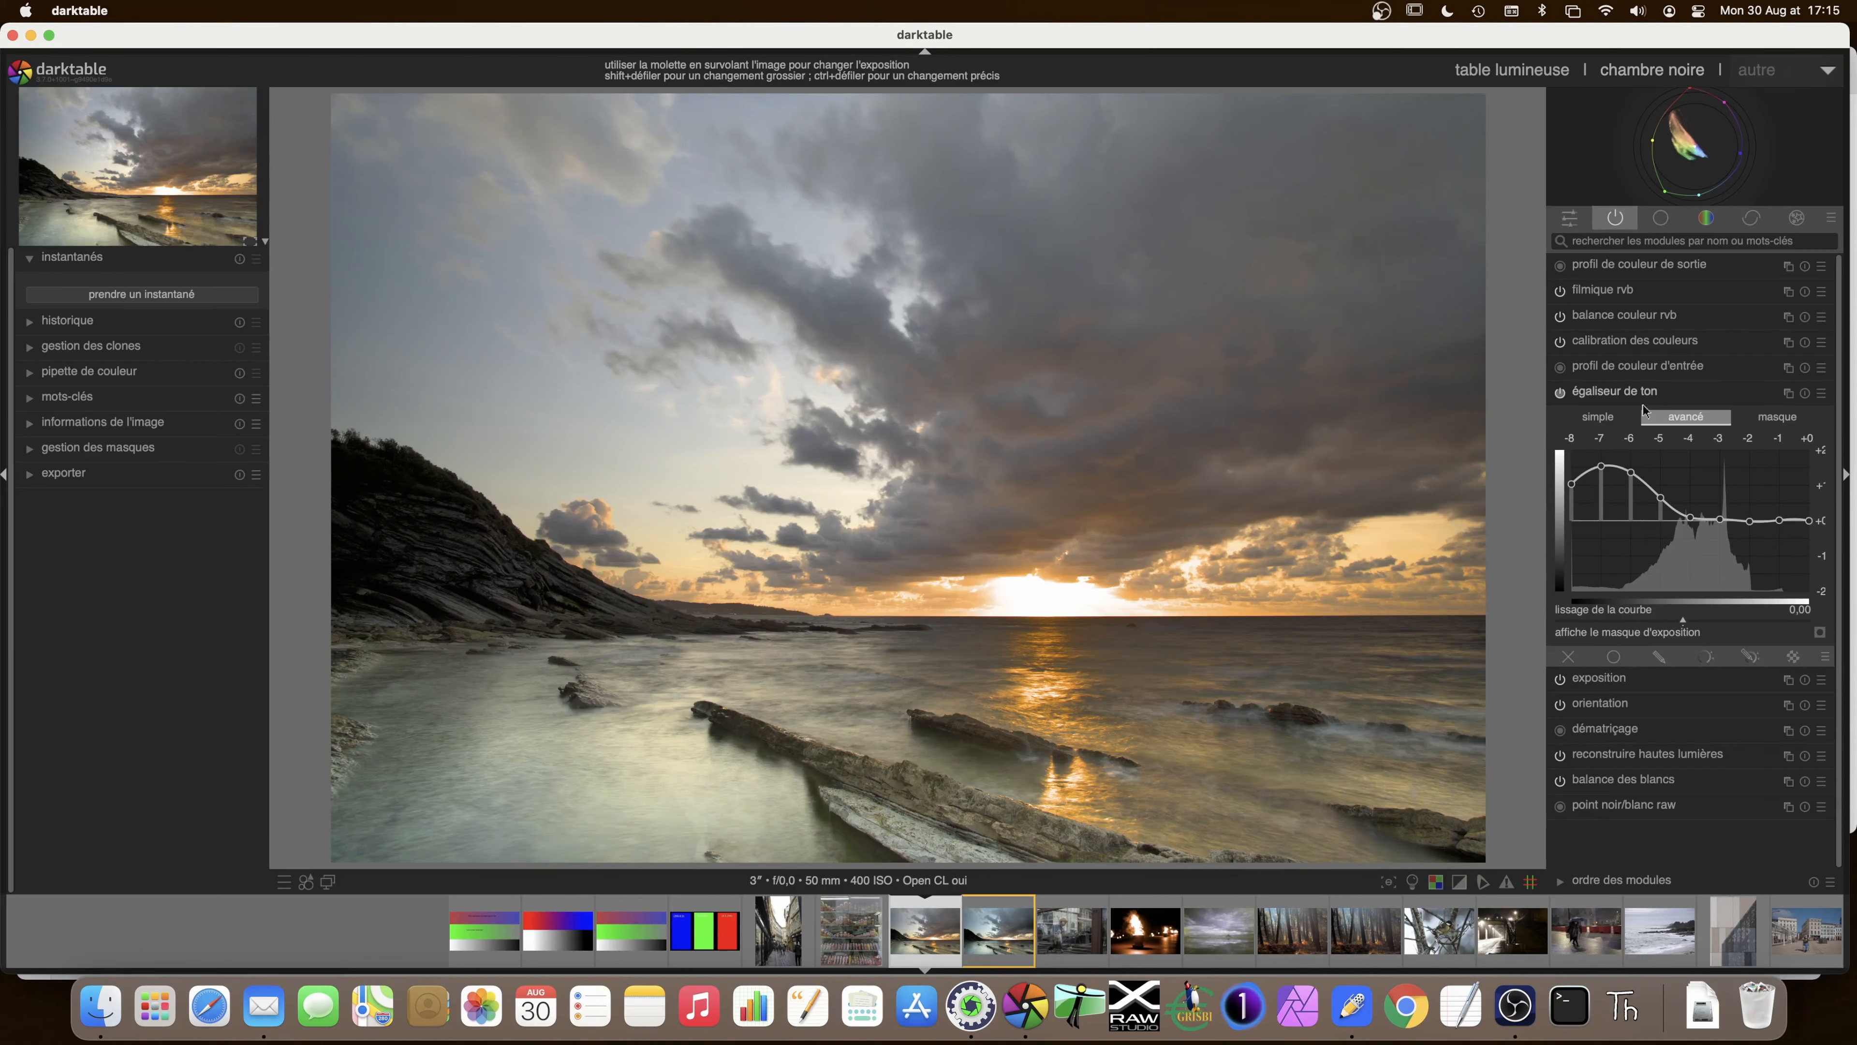
left_click(1614, 393)
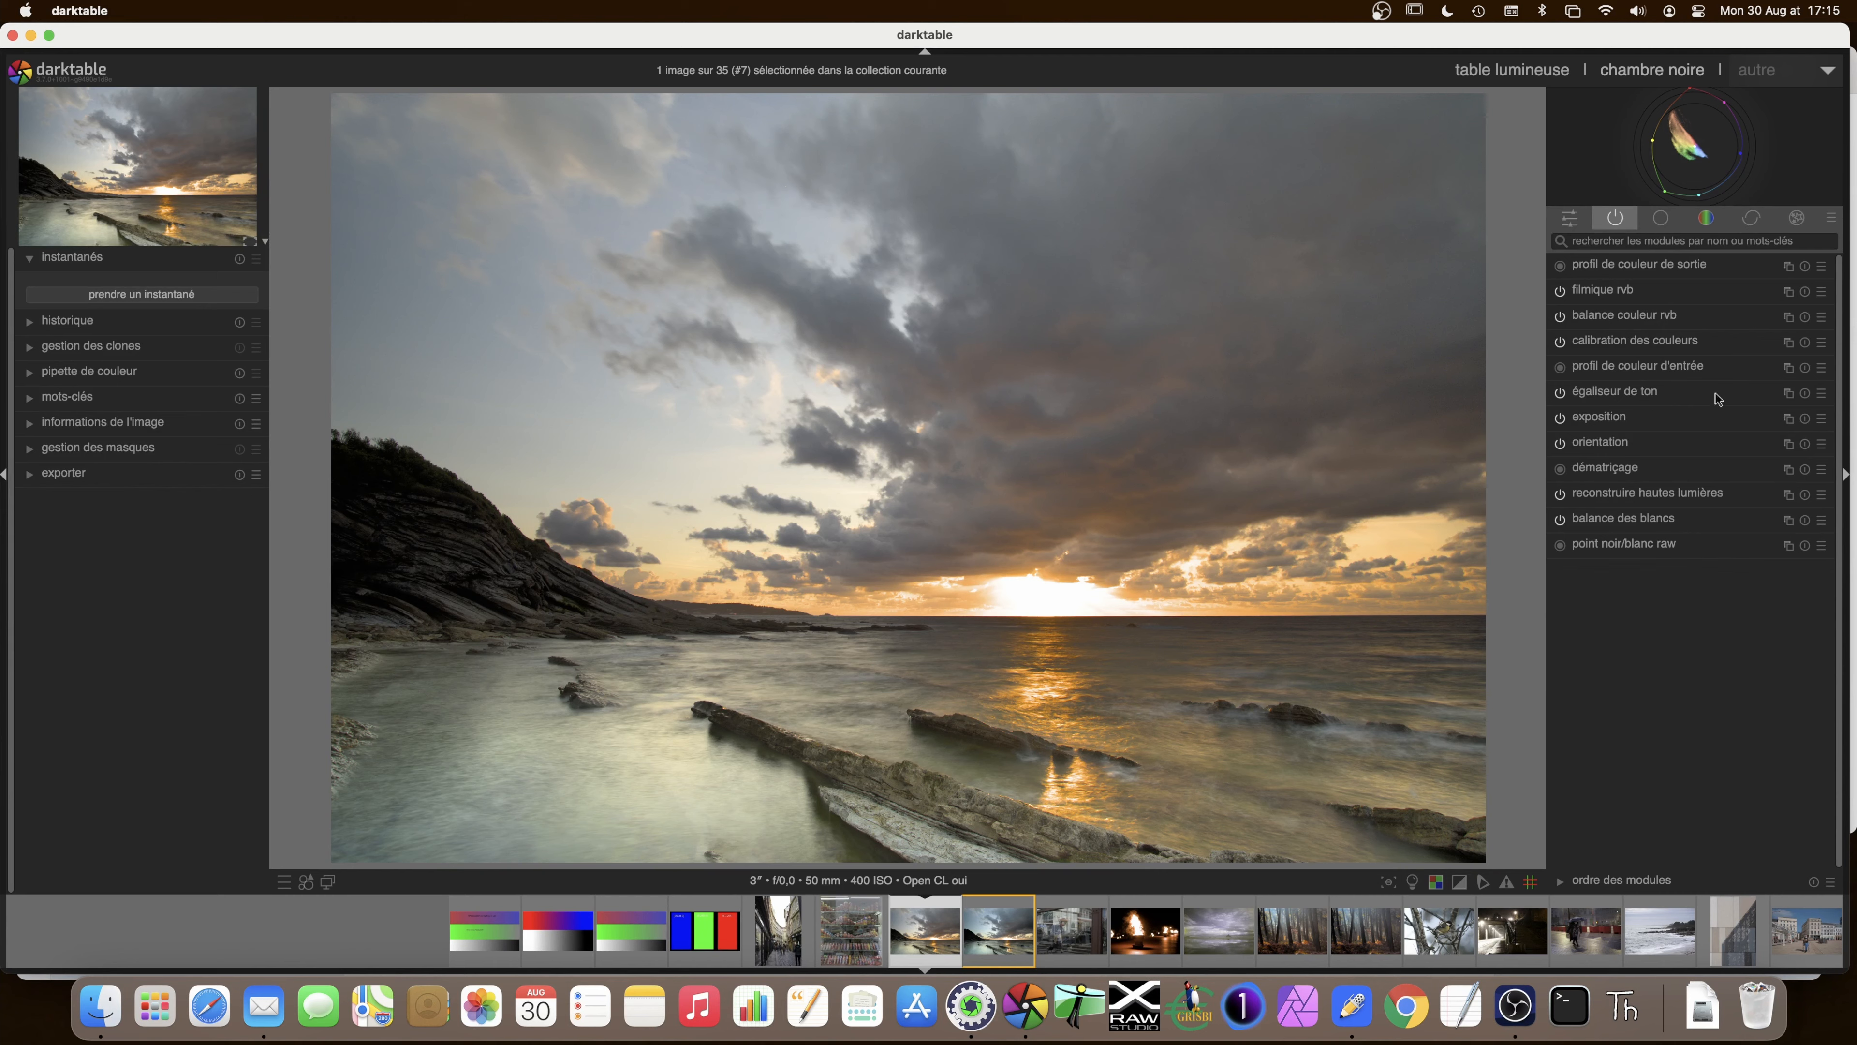
- Create a new instance of calibration des couleurs and activate the colour picker in pipette de couleur
left_click(1789, 342)
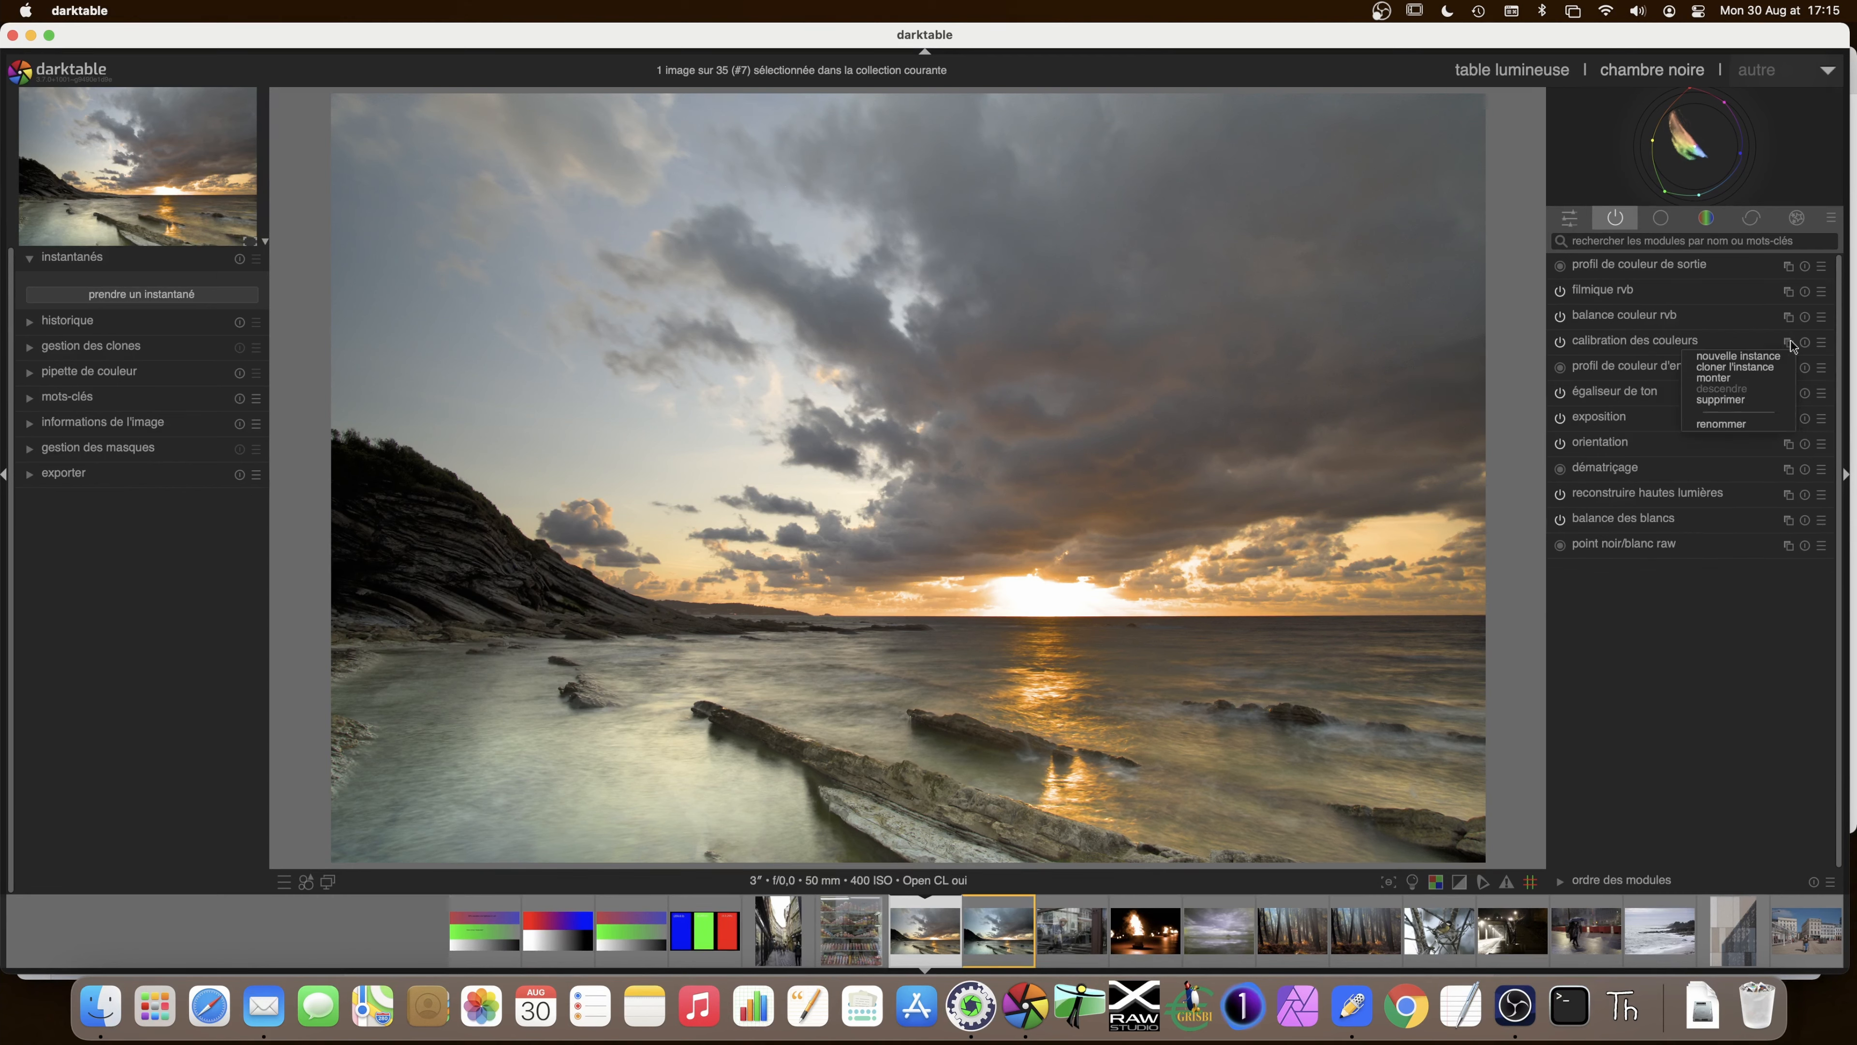
left_click(1775, 357)
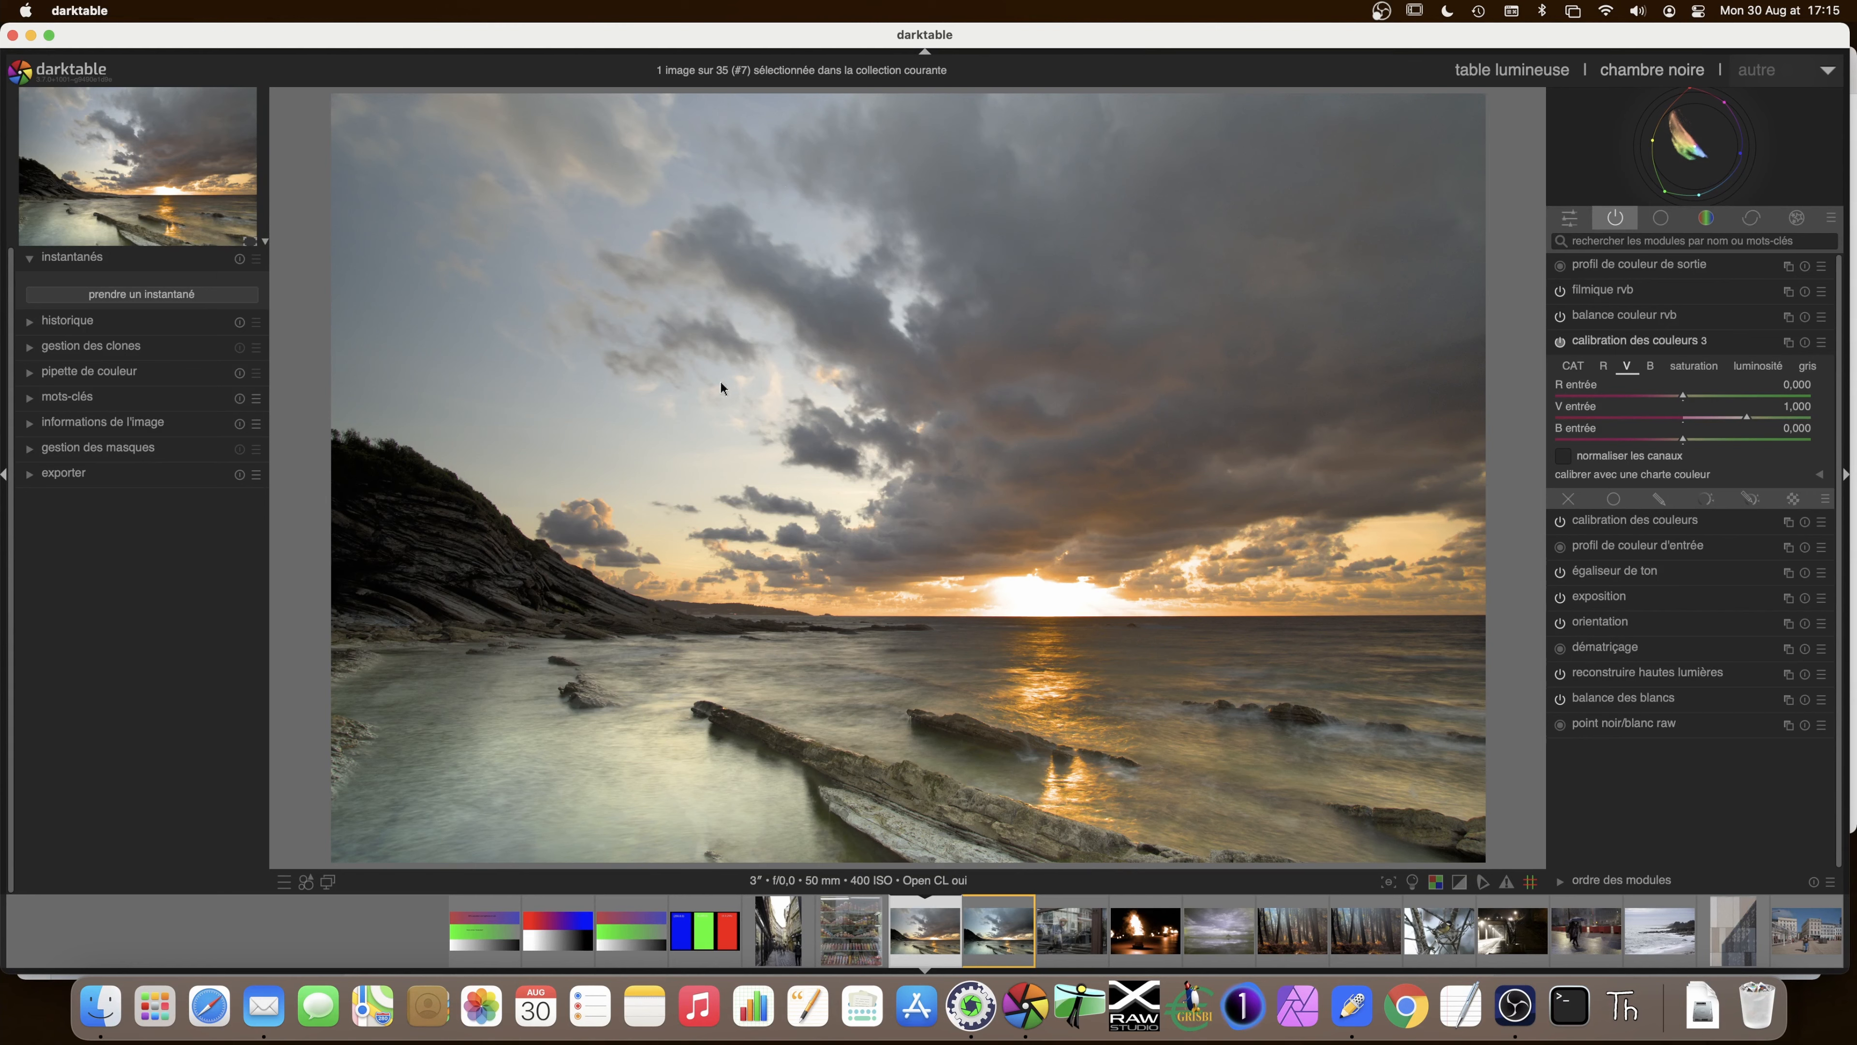
left_click(29, 371)
left_click(250, 368)
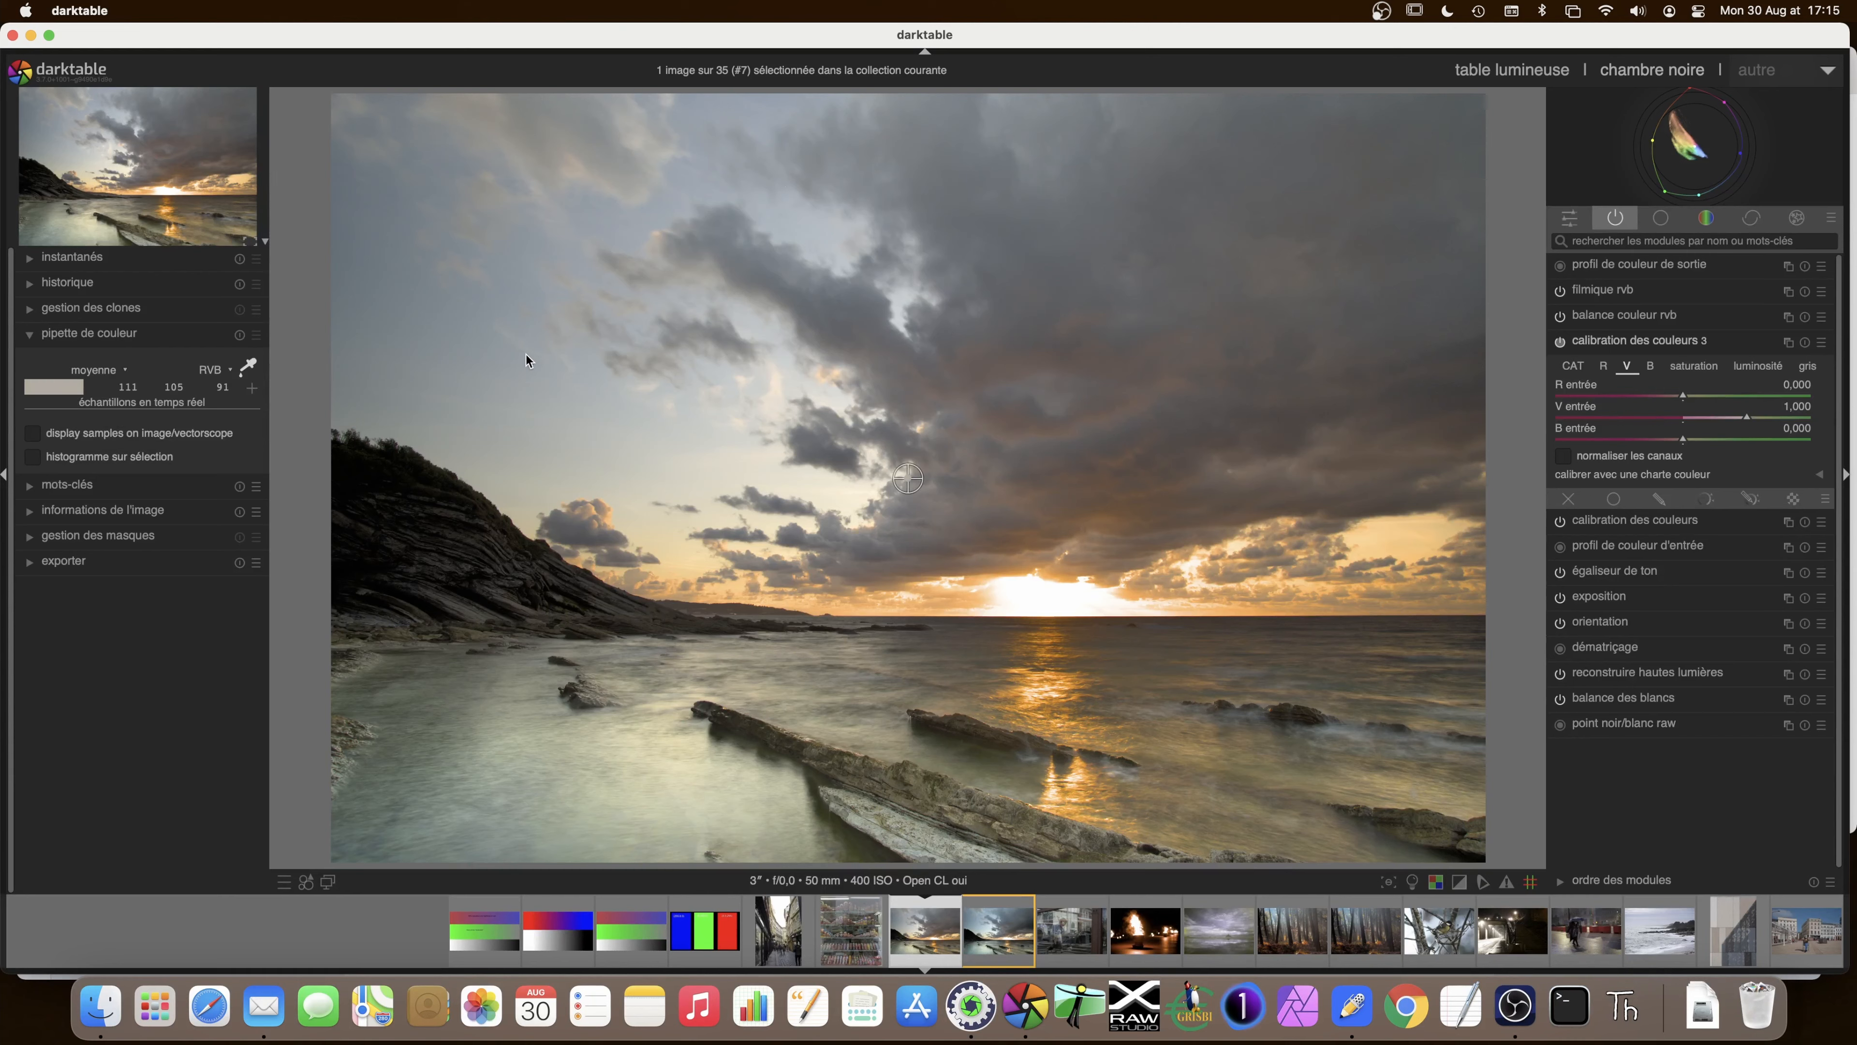
- Add live samples of the grey-blue sky above the cliff and the orange clouds near the horizon, and display the R channel settings
left_click(509, 377)
left_click(528, 395)
left_click(507, 375)
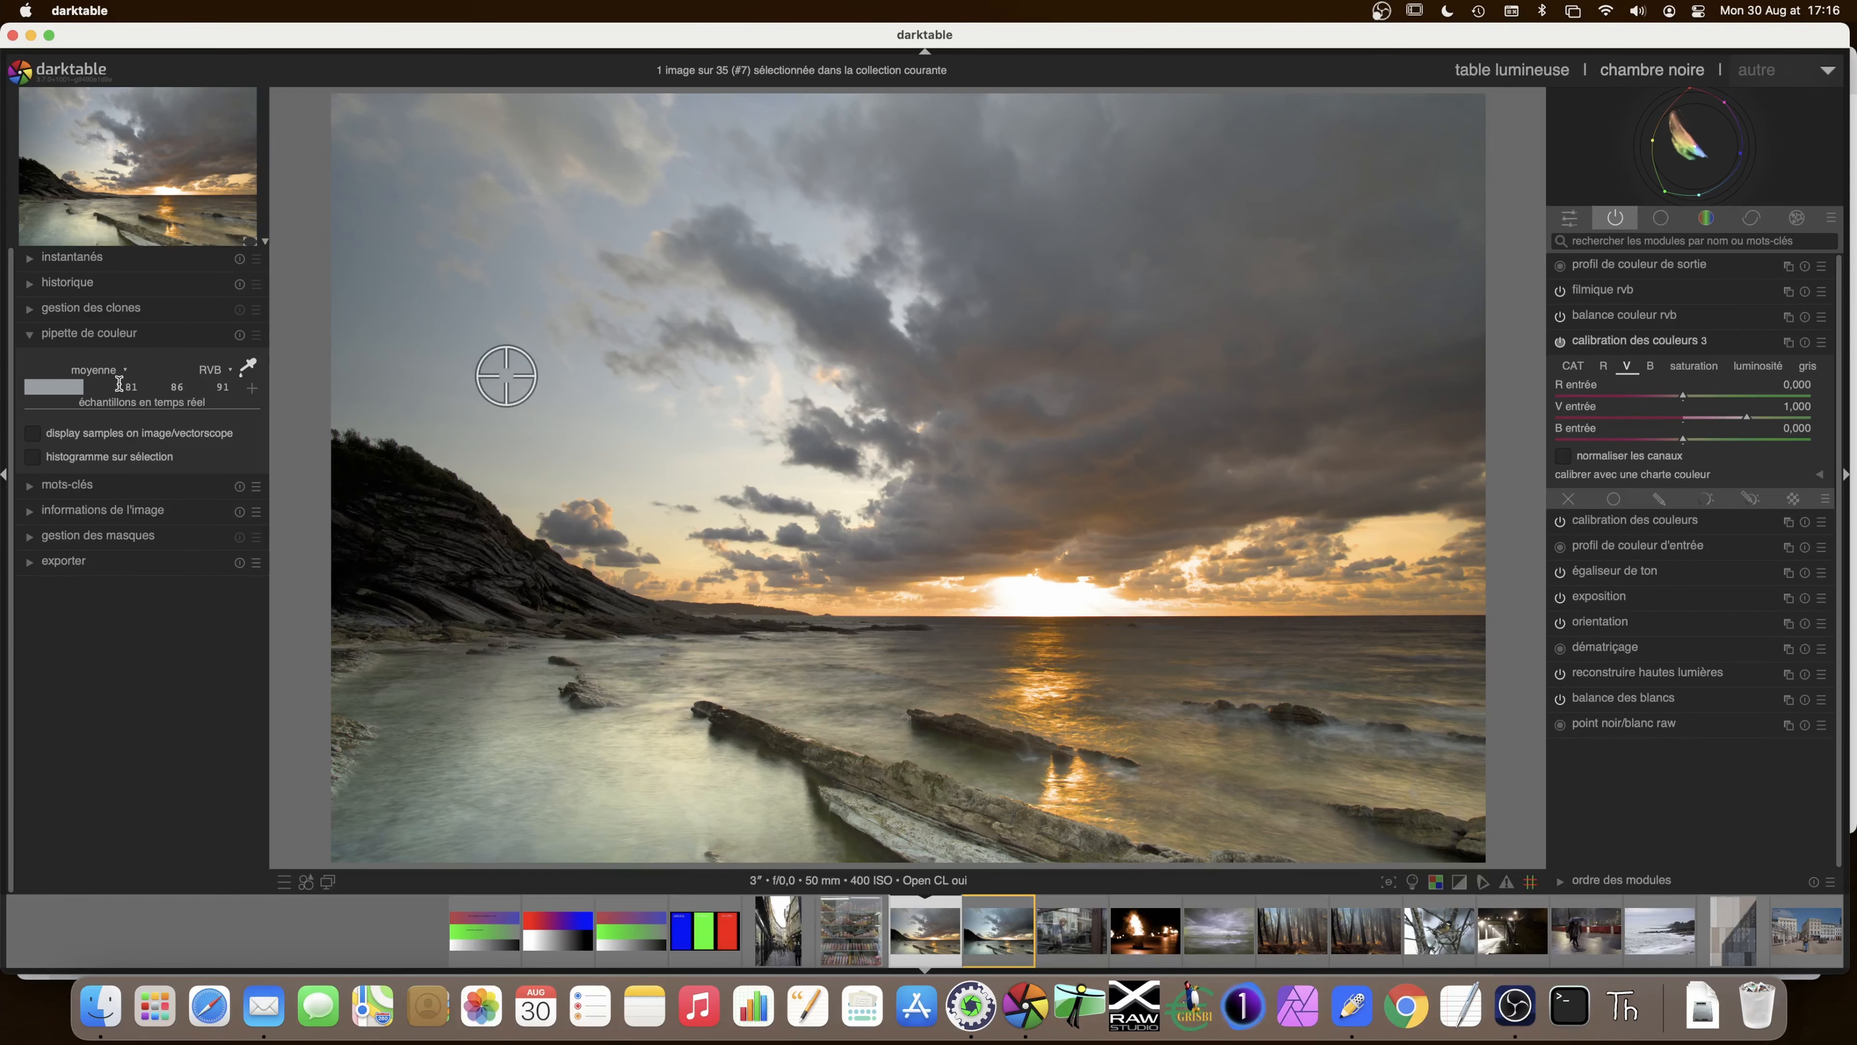
left_click(471, 317)
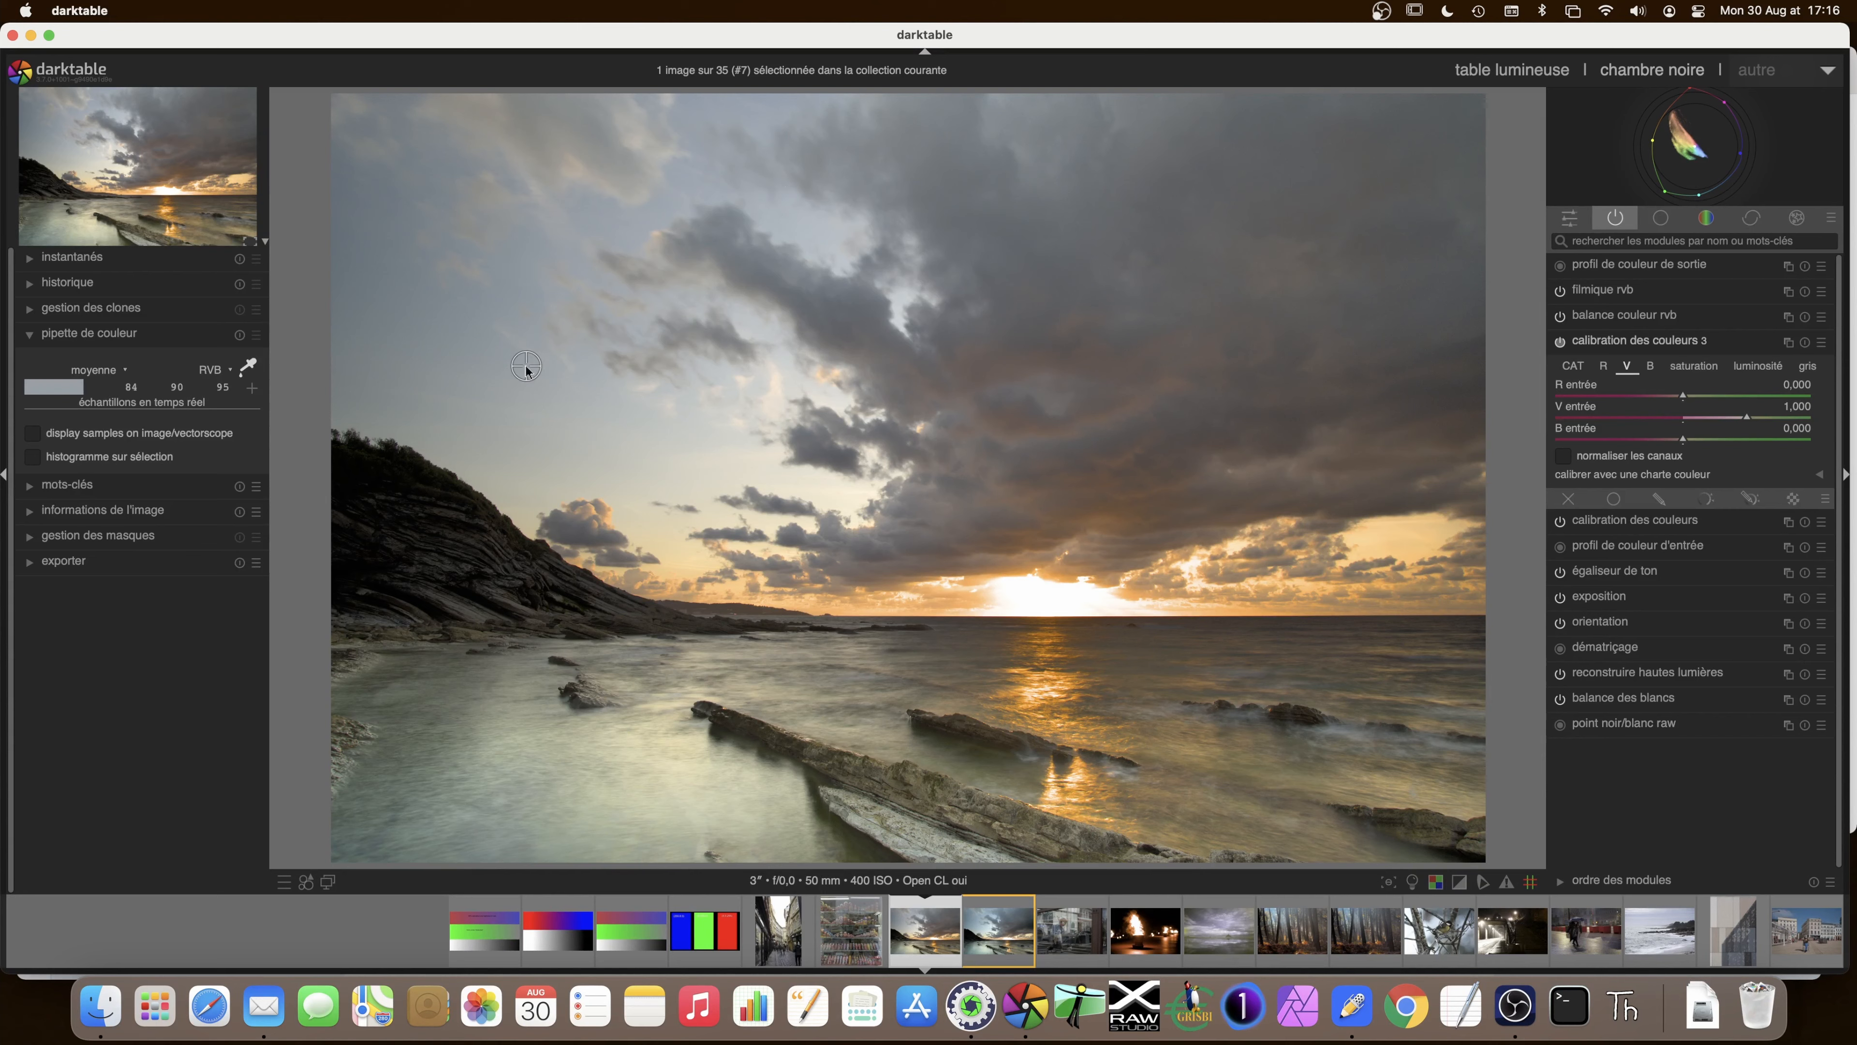
left_click(484, 358)
left_click(252, 388)
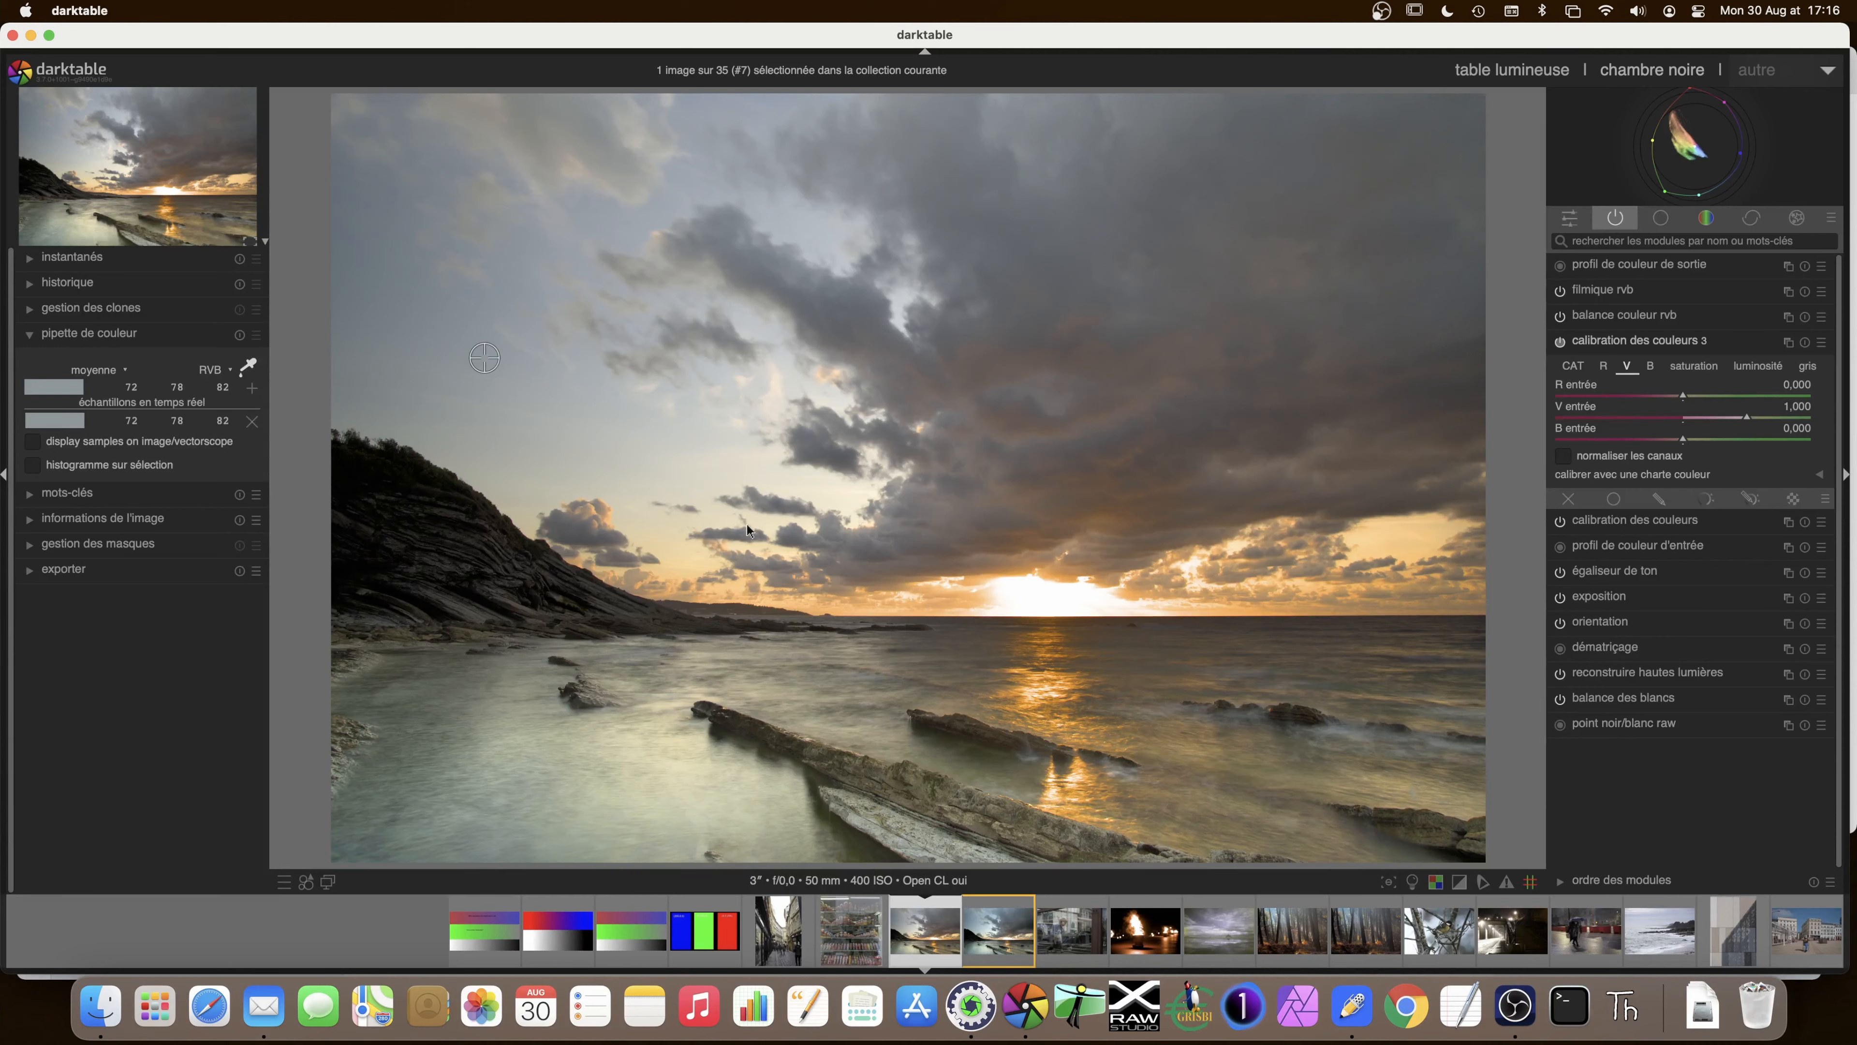
left_click(1388, 535)
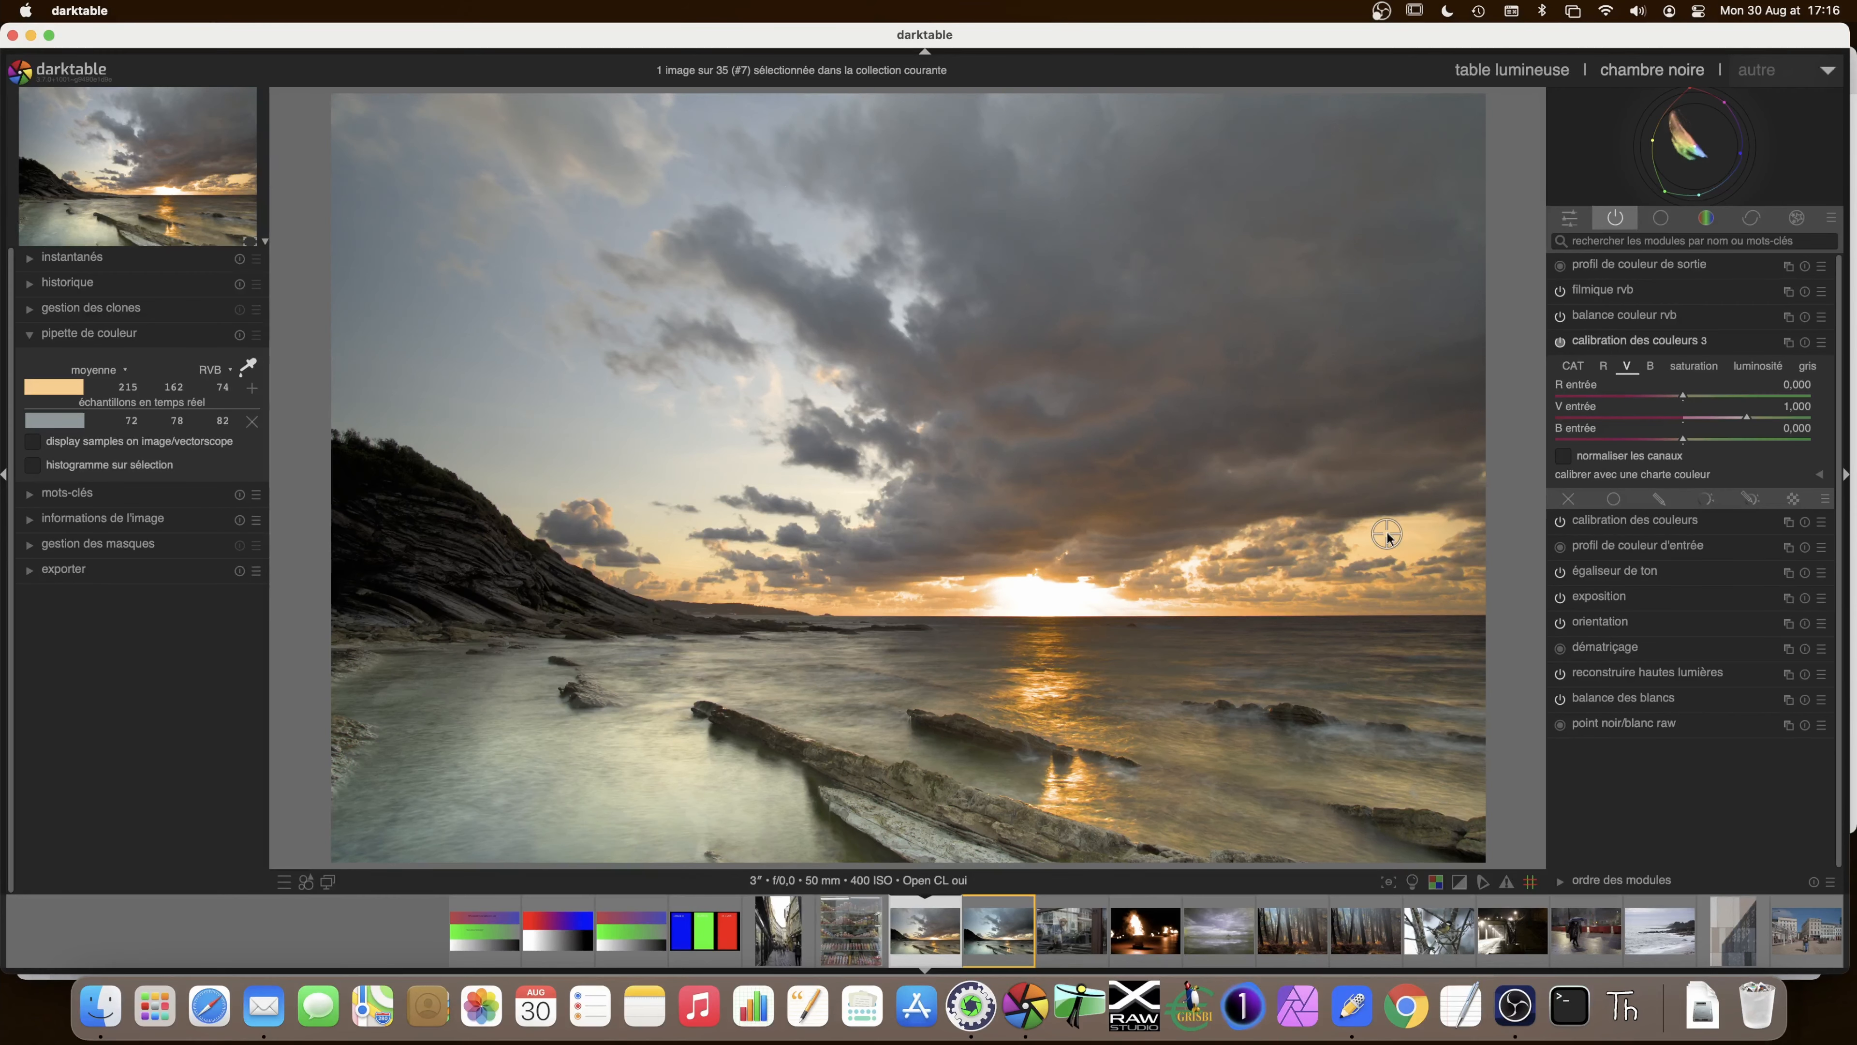
left_click(252, 387)
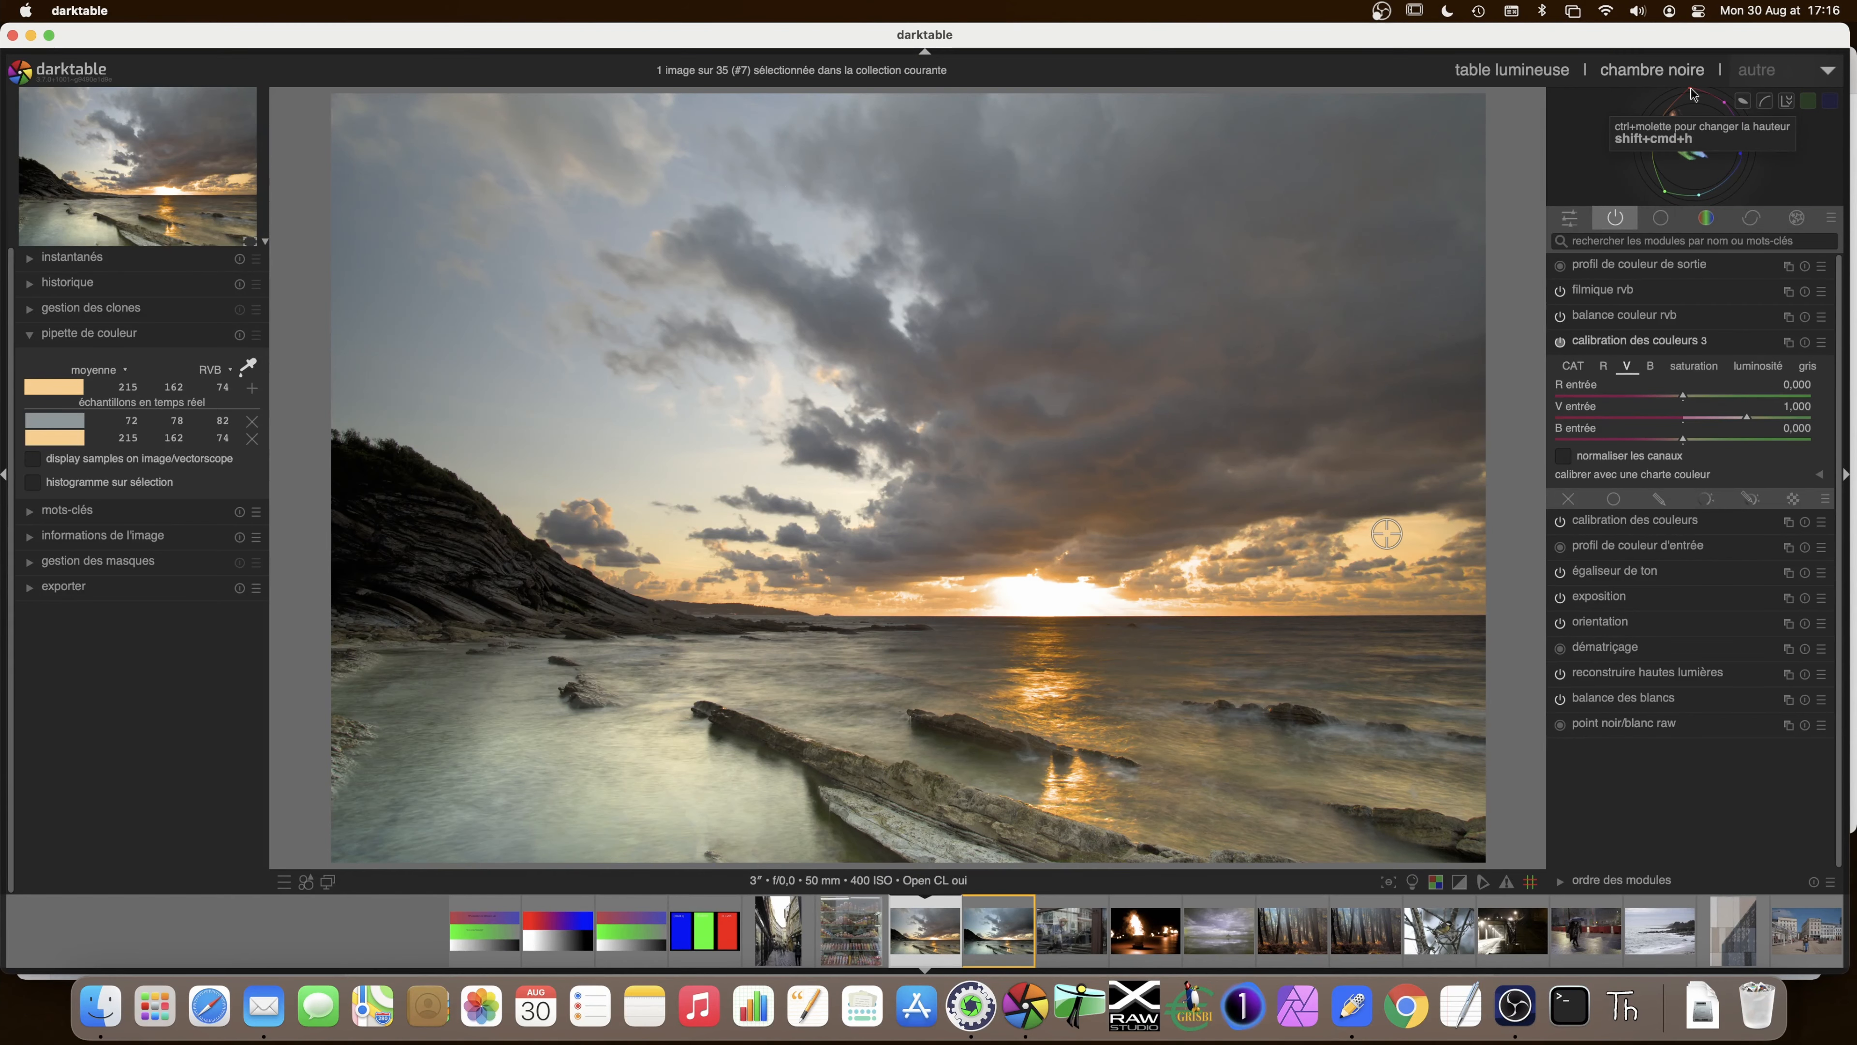
left_click(1606, 368)
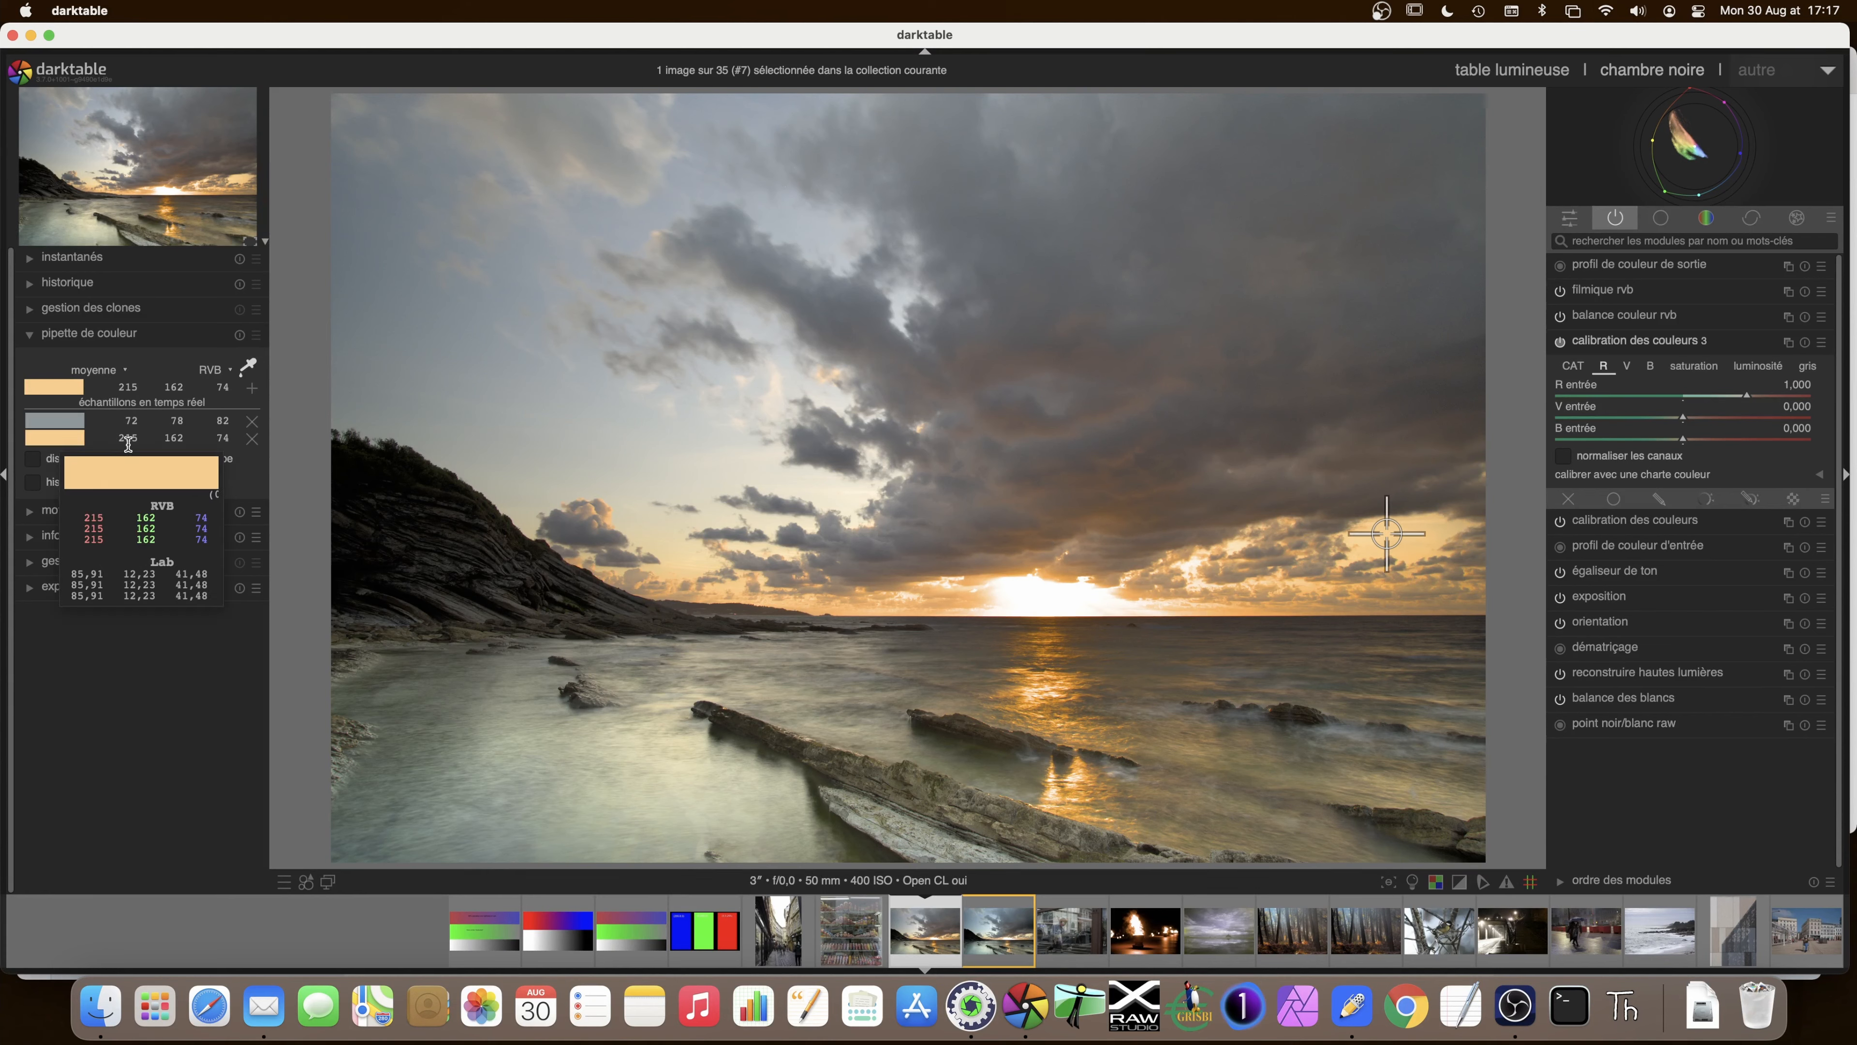
- Try B entrée at 0,298 in the R channel and switch the instance off and on to compare the sky and cloud samples
mouse_move(130, 418)
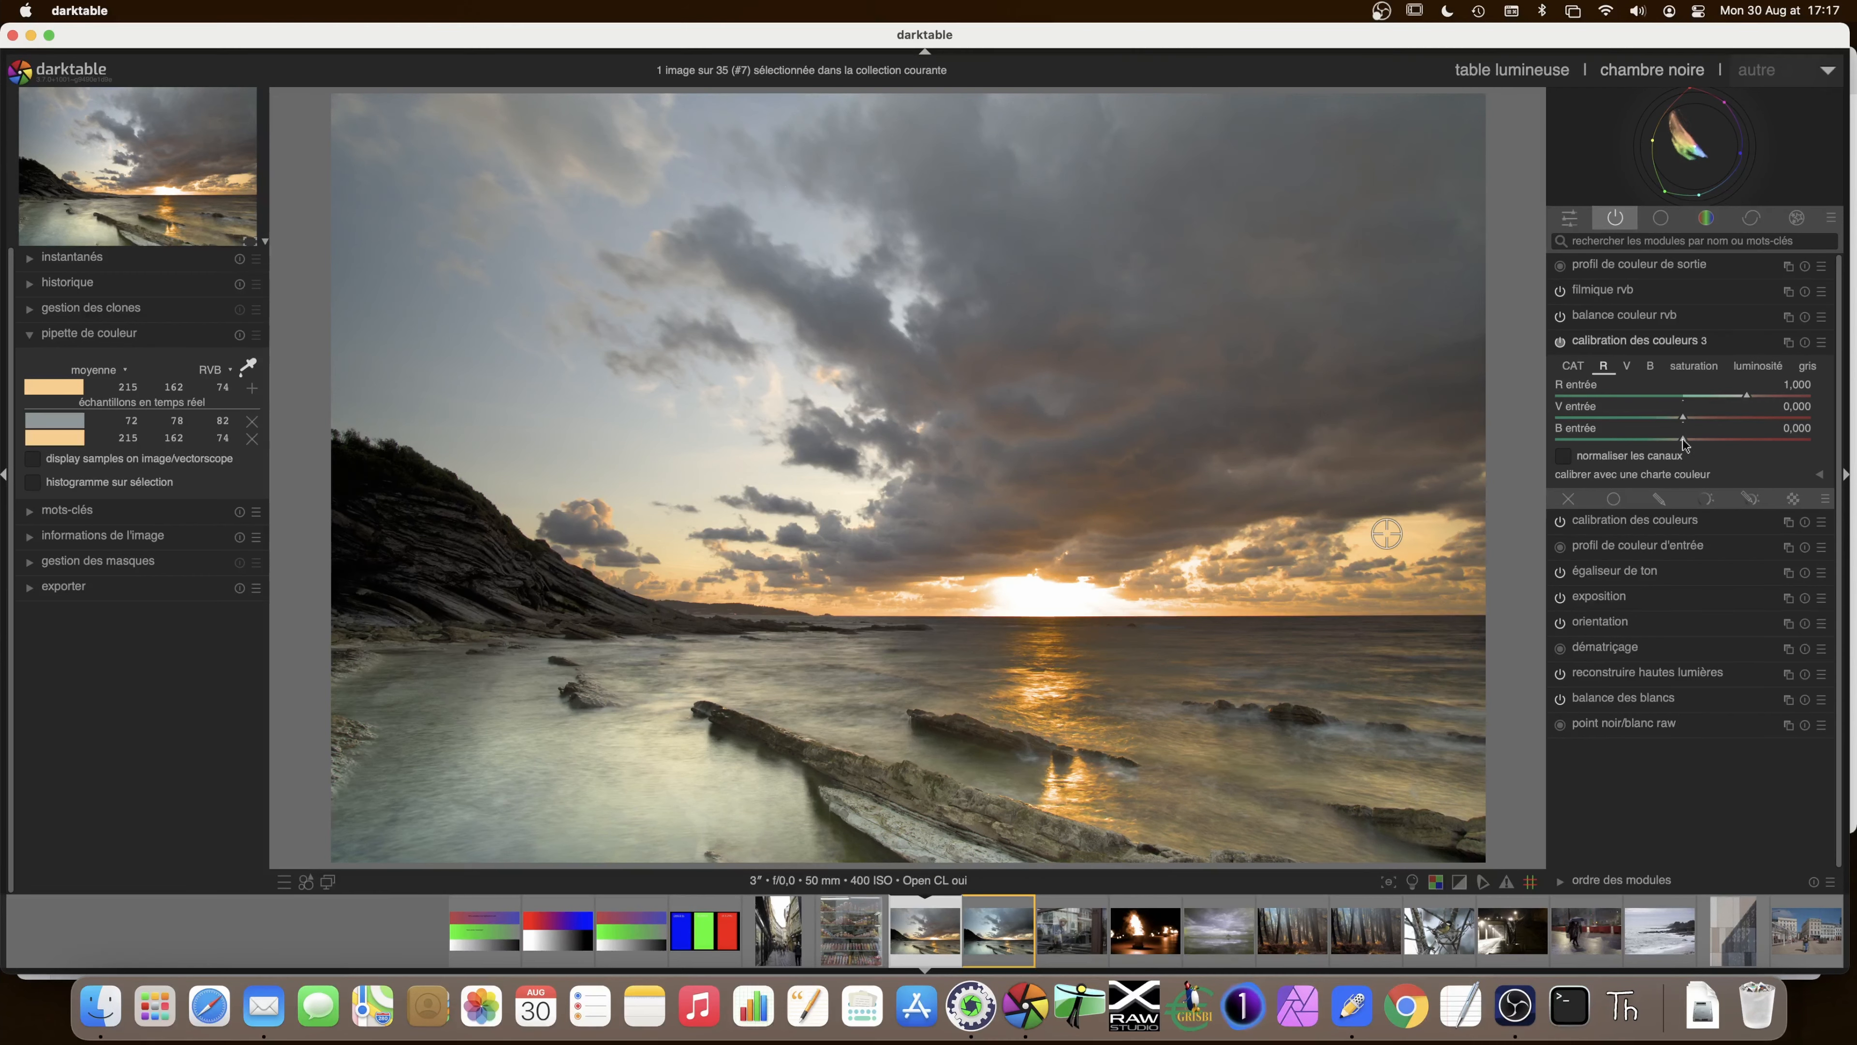
left_click_drag(1683, 438, 1702, 439)
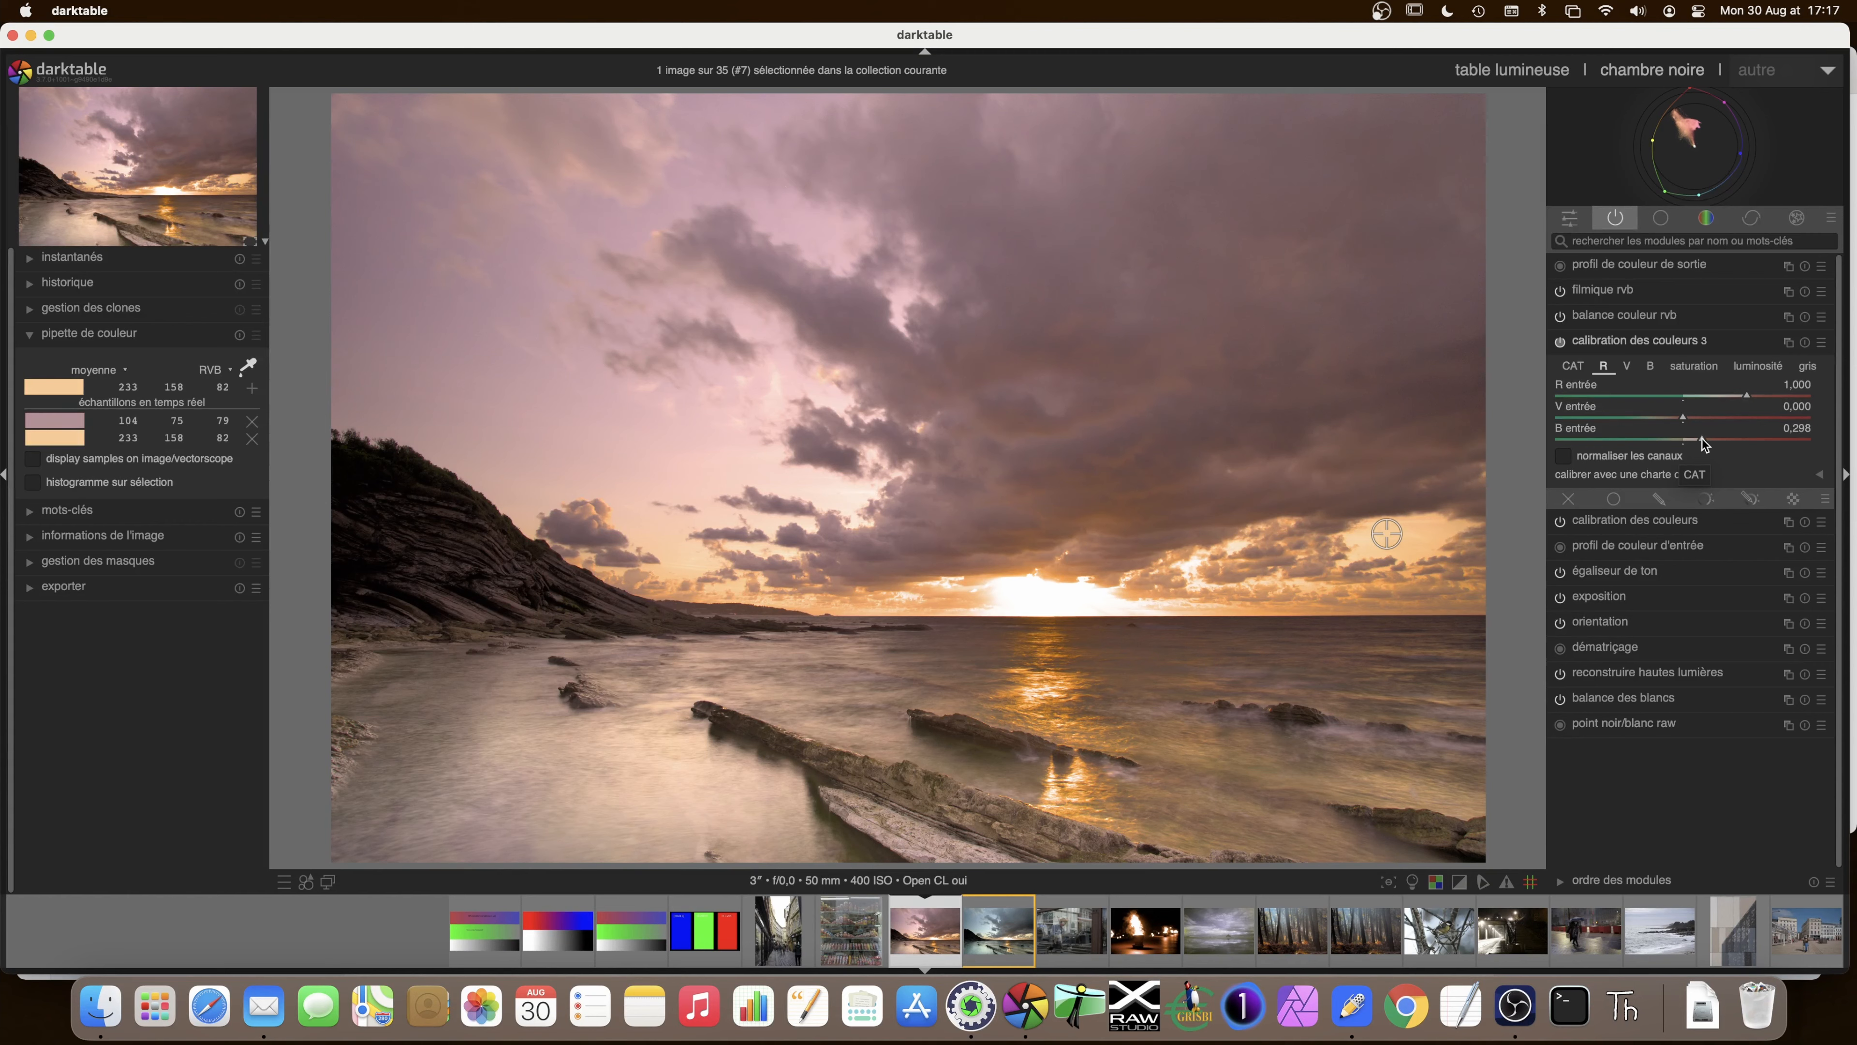
left_click(1560, 342)
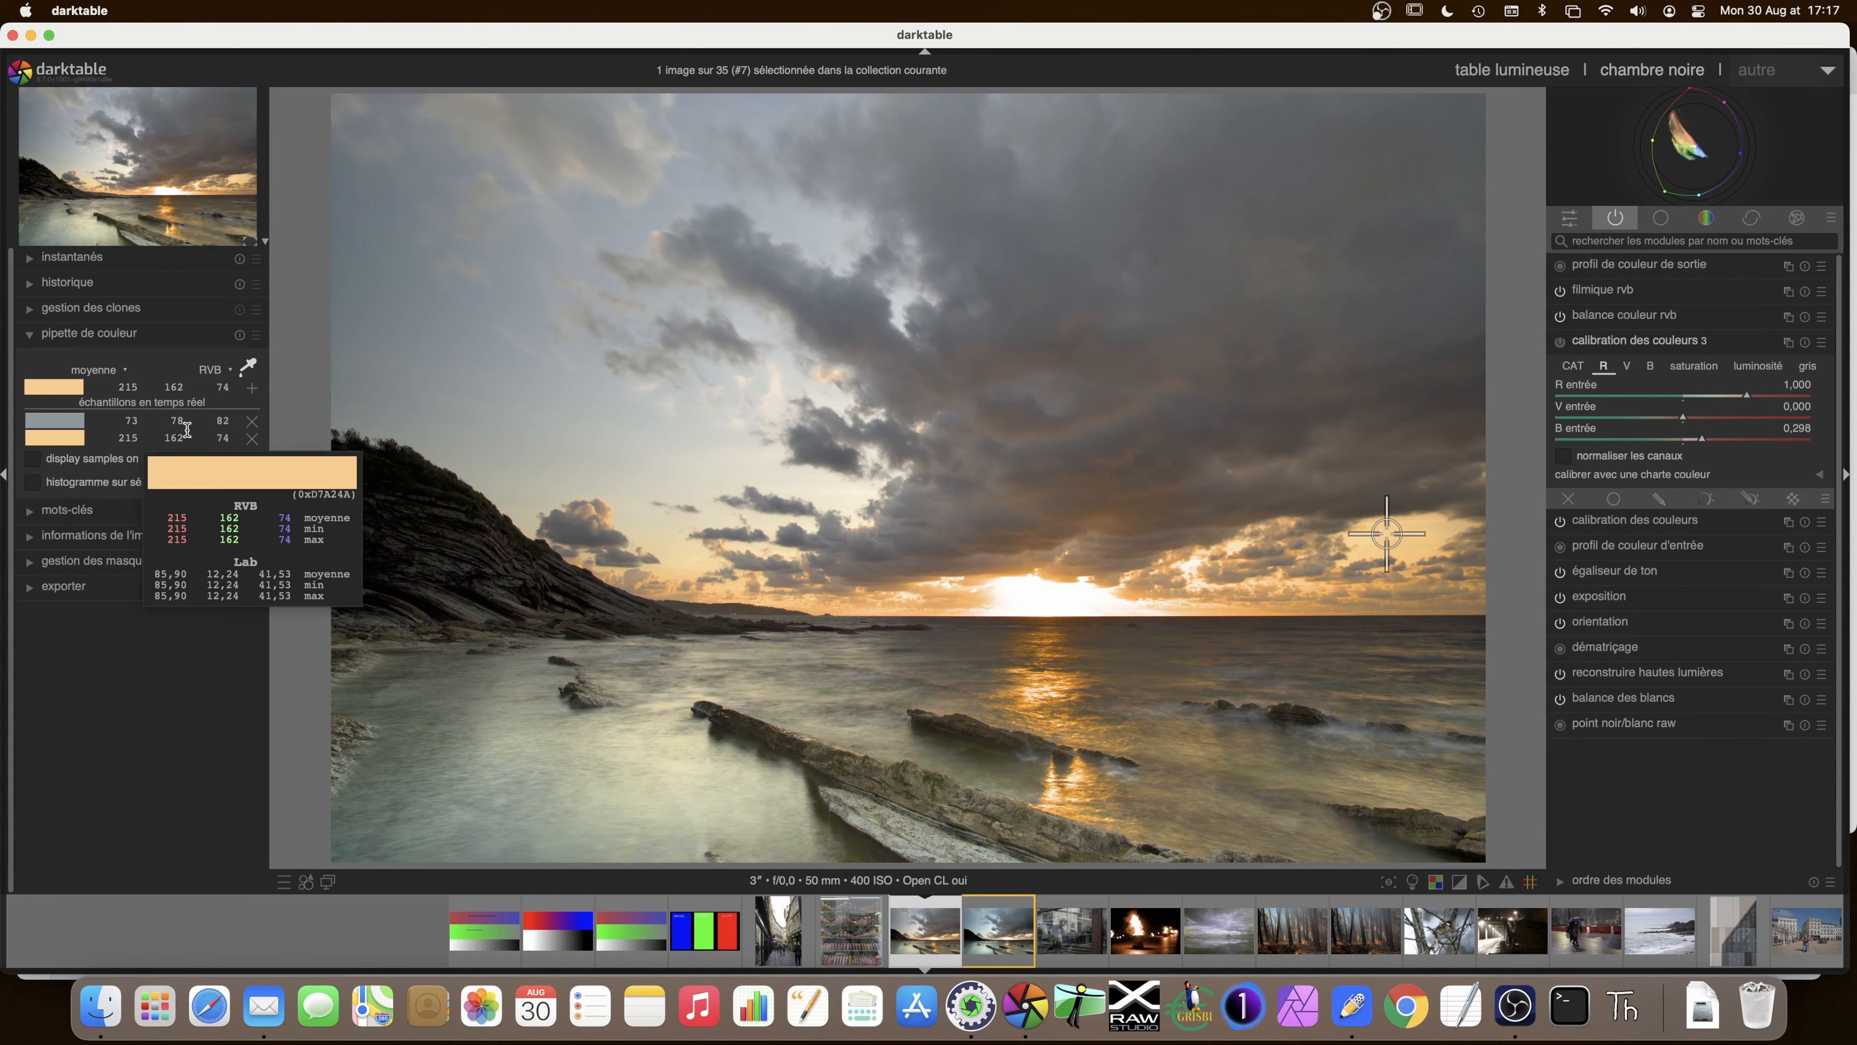
left_click(1560, 342)
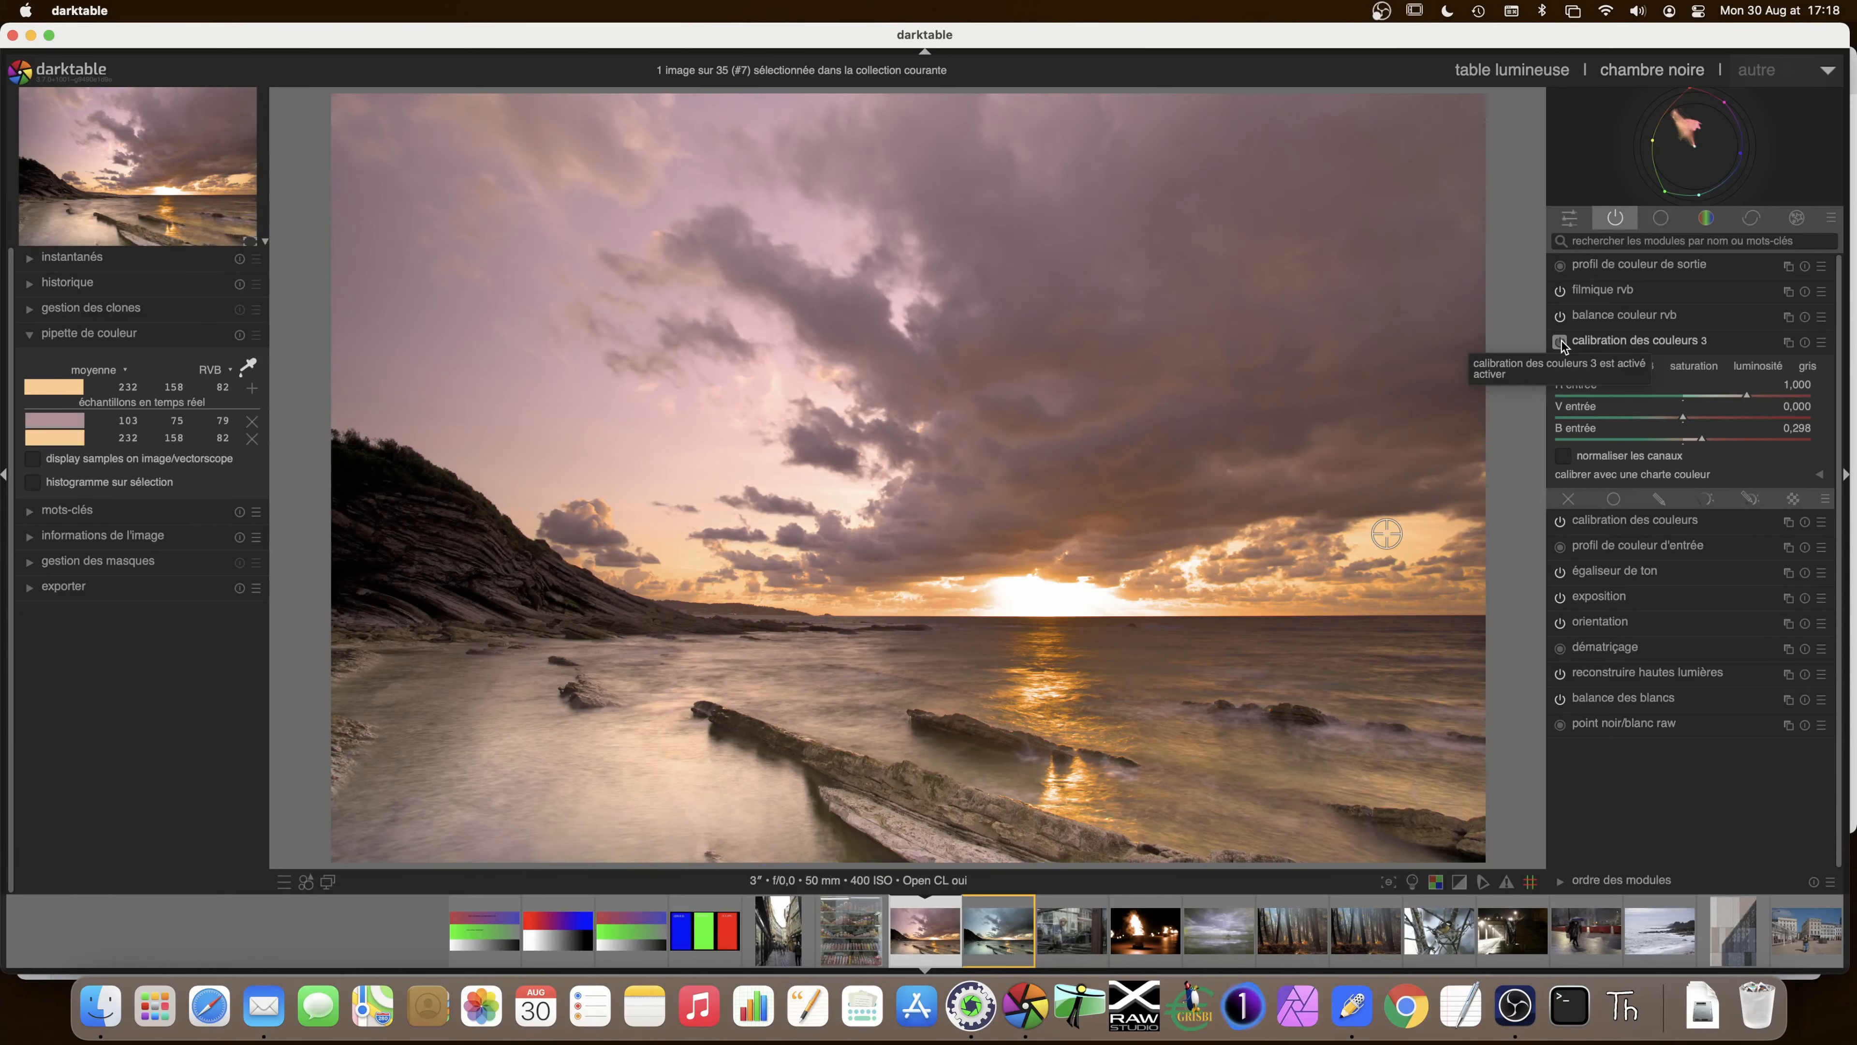
left_click(1560, 342)
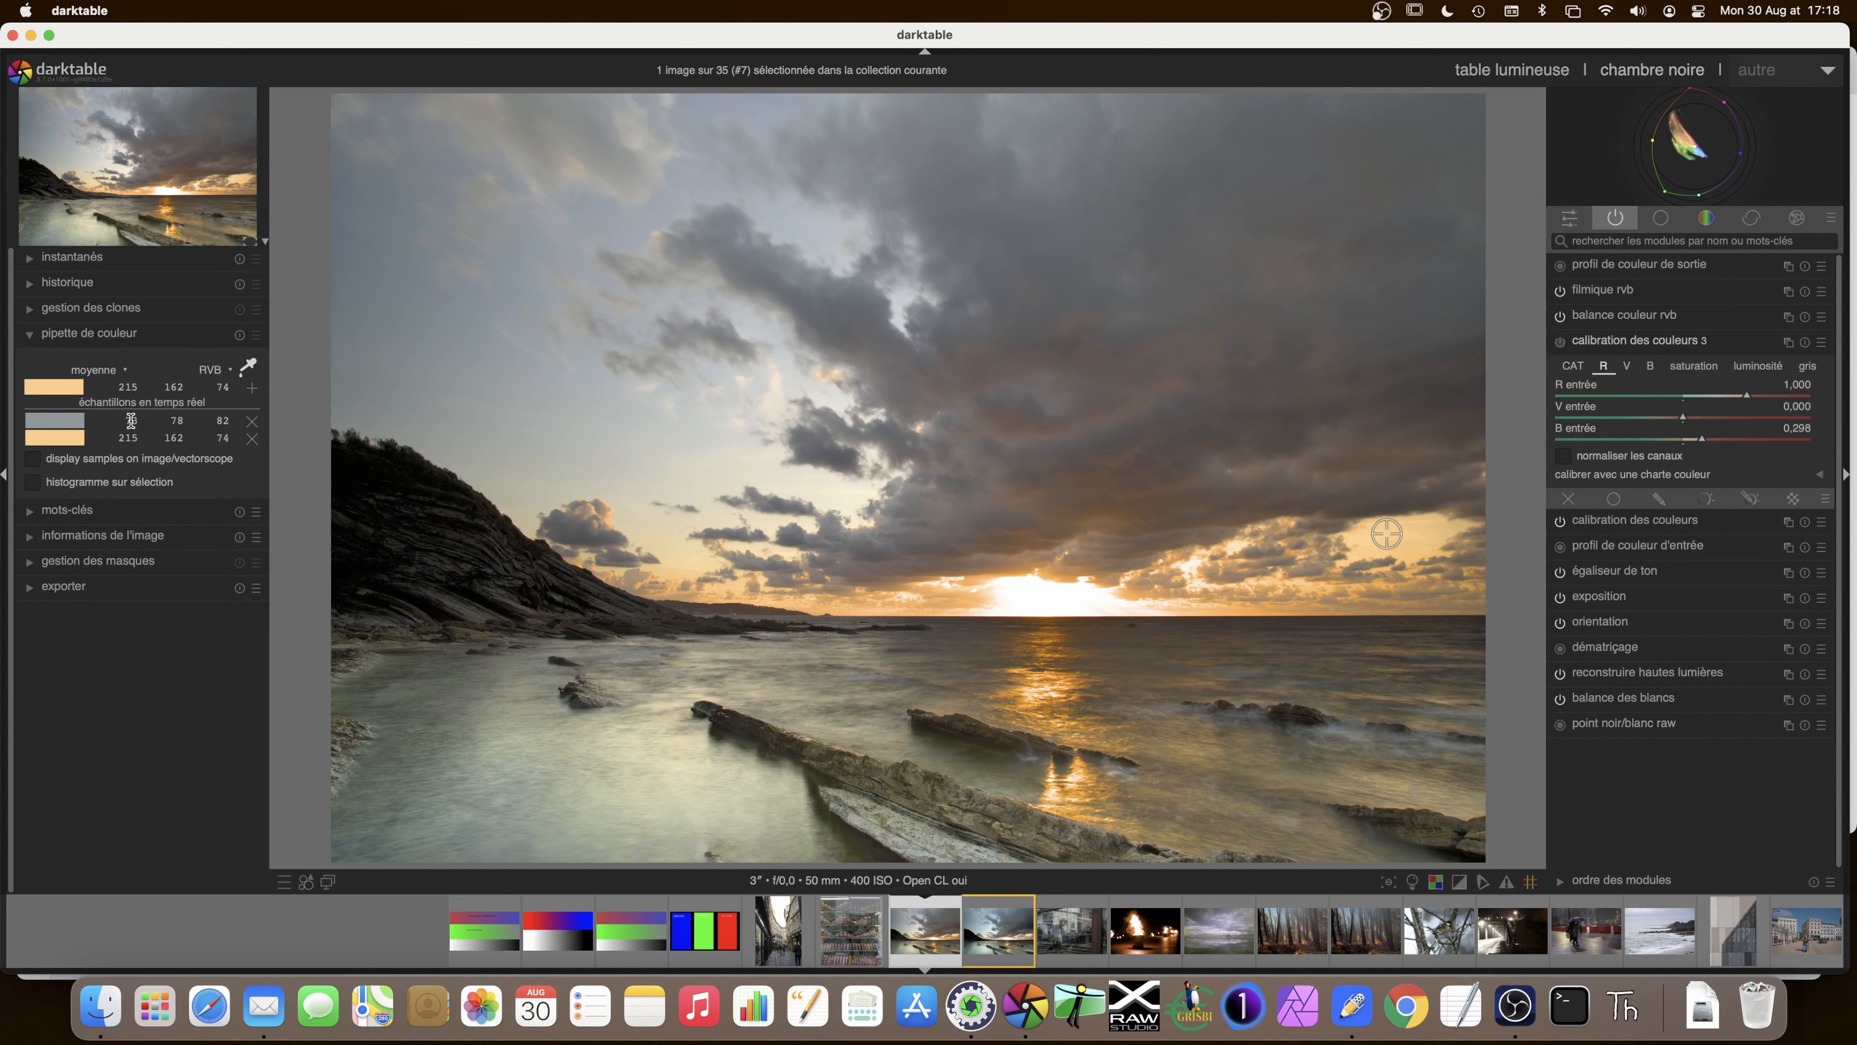
left_click(1559, 342)
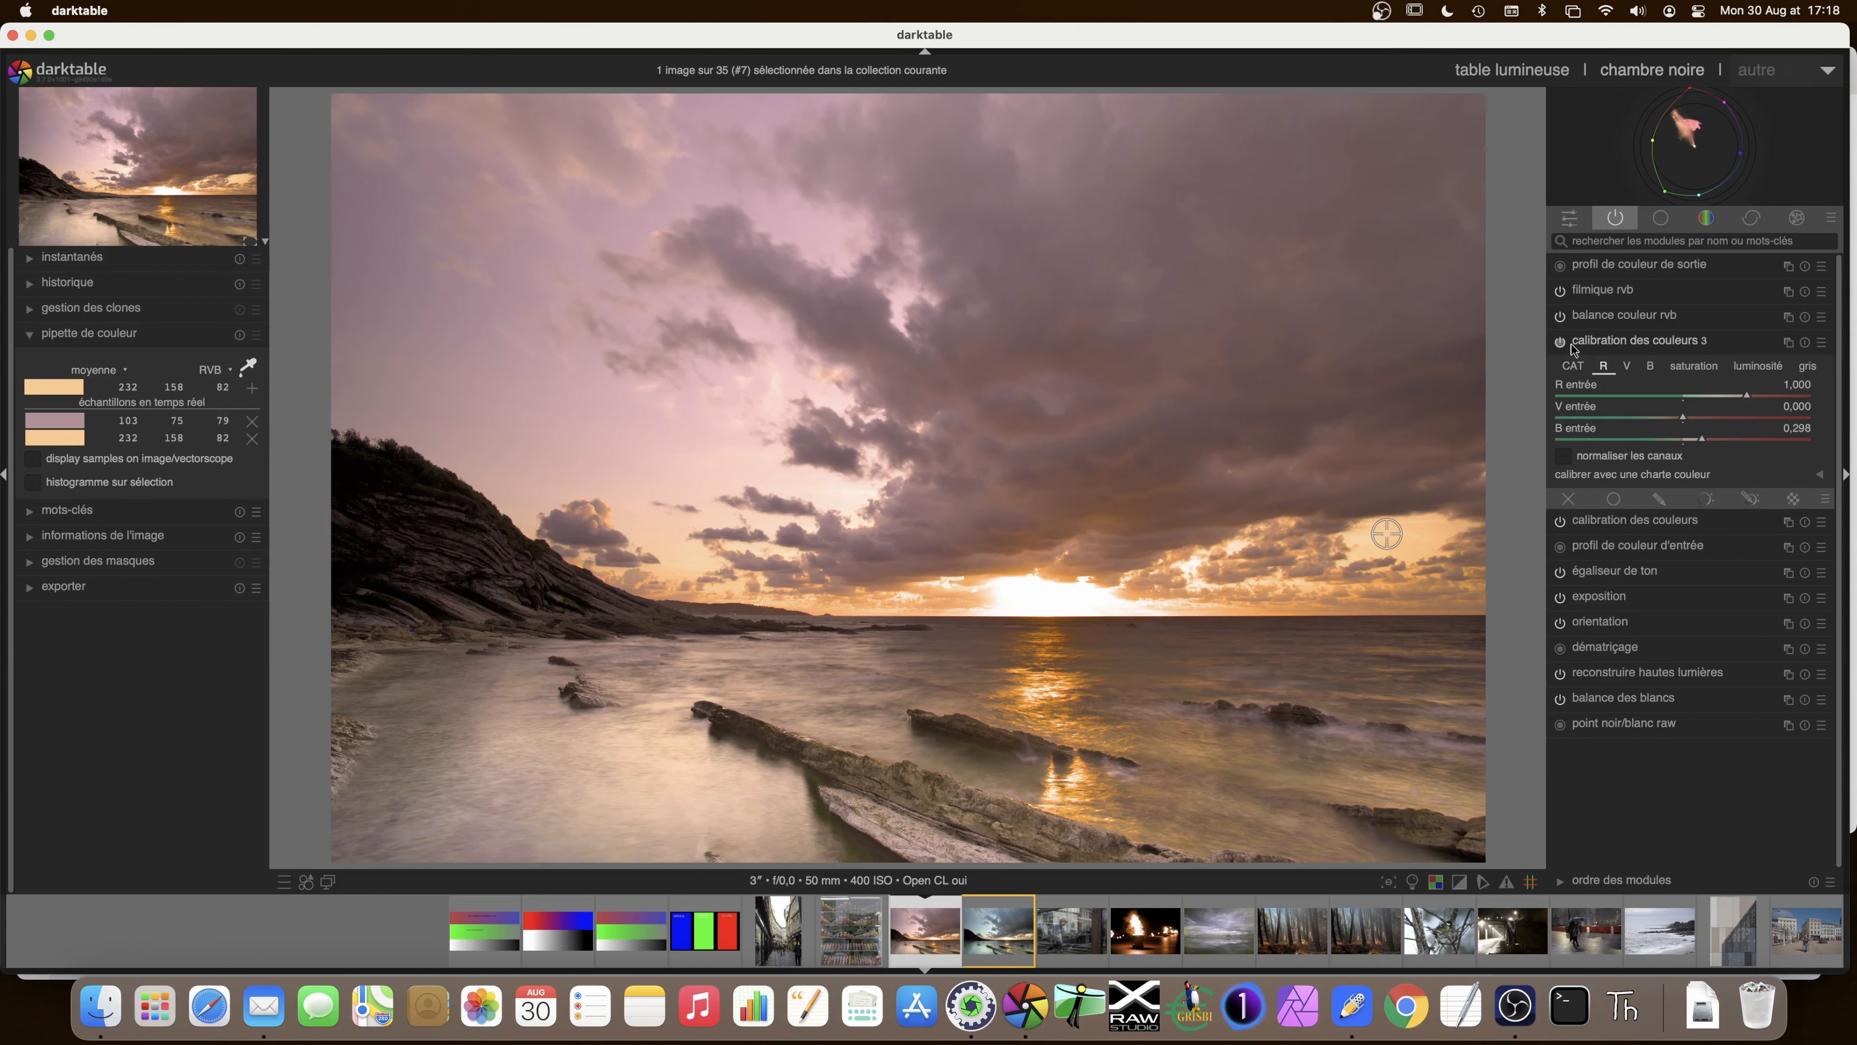
mouse_move(1575, 349)
- Redisplay the pipette de couleur samples and reset calibration des couleurs 3 to its default parameters
left_click(29, 258)
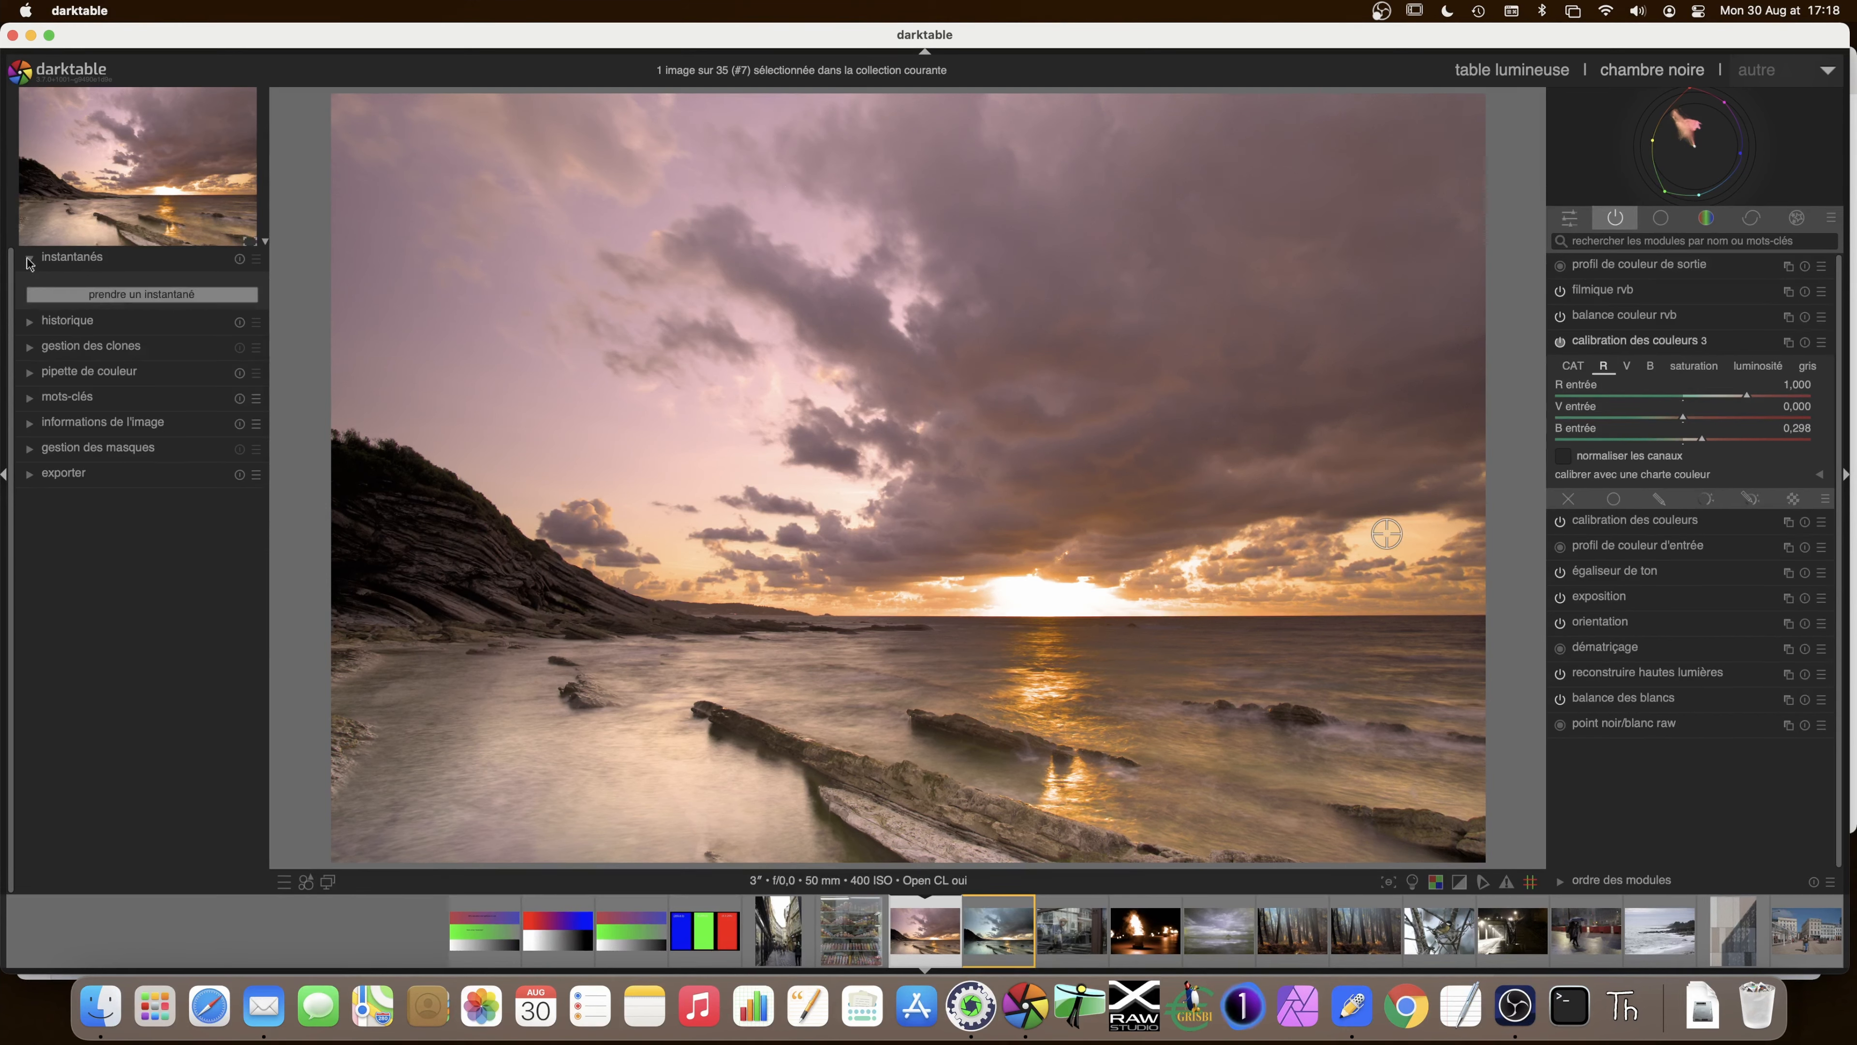
left_click(29, 260)
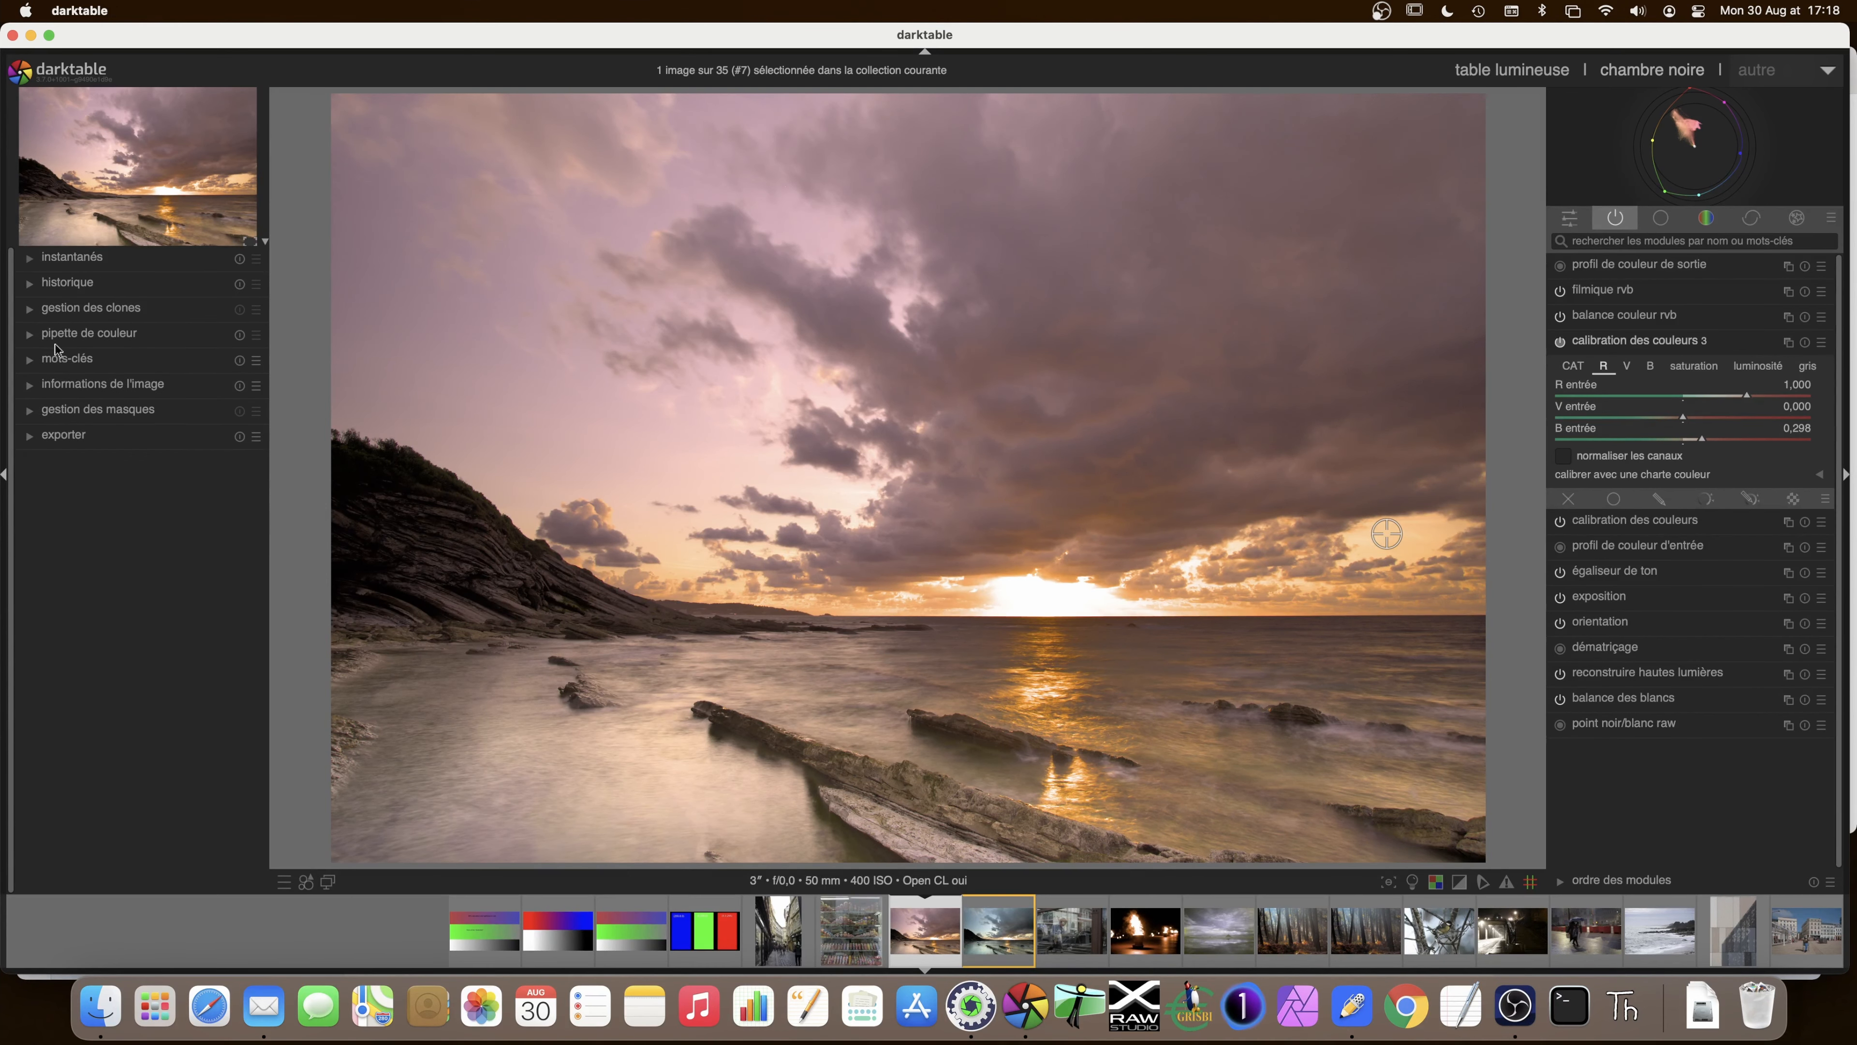
left_click(30, 335)
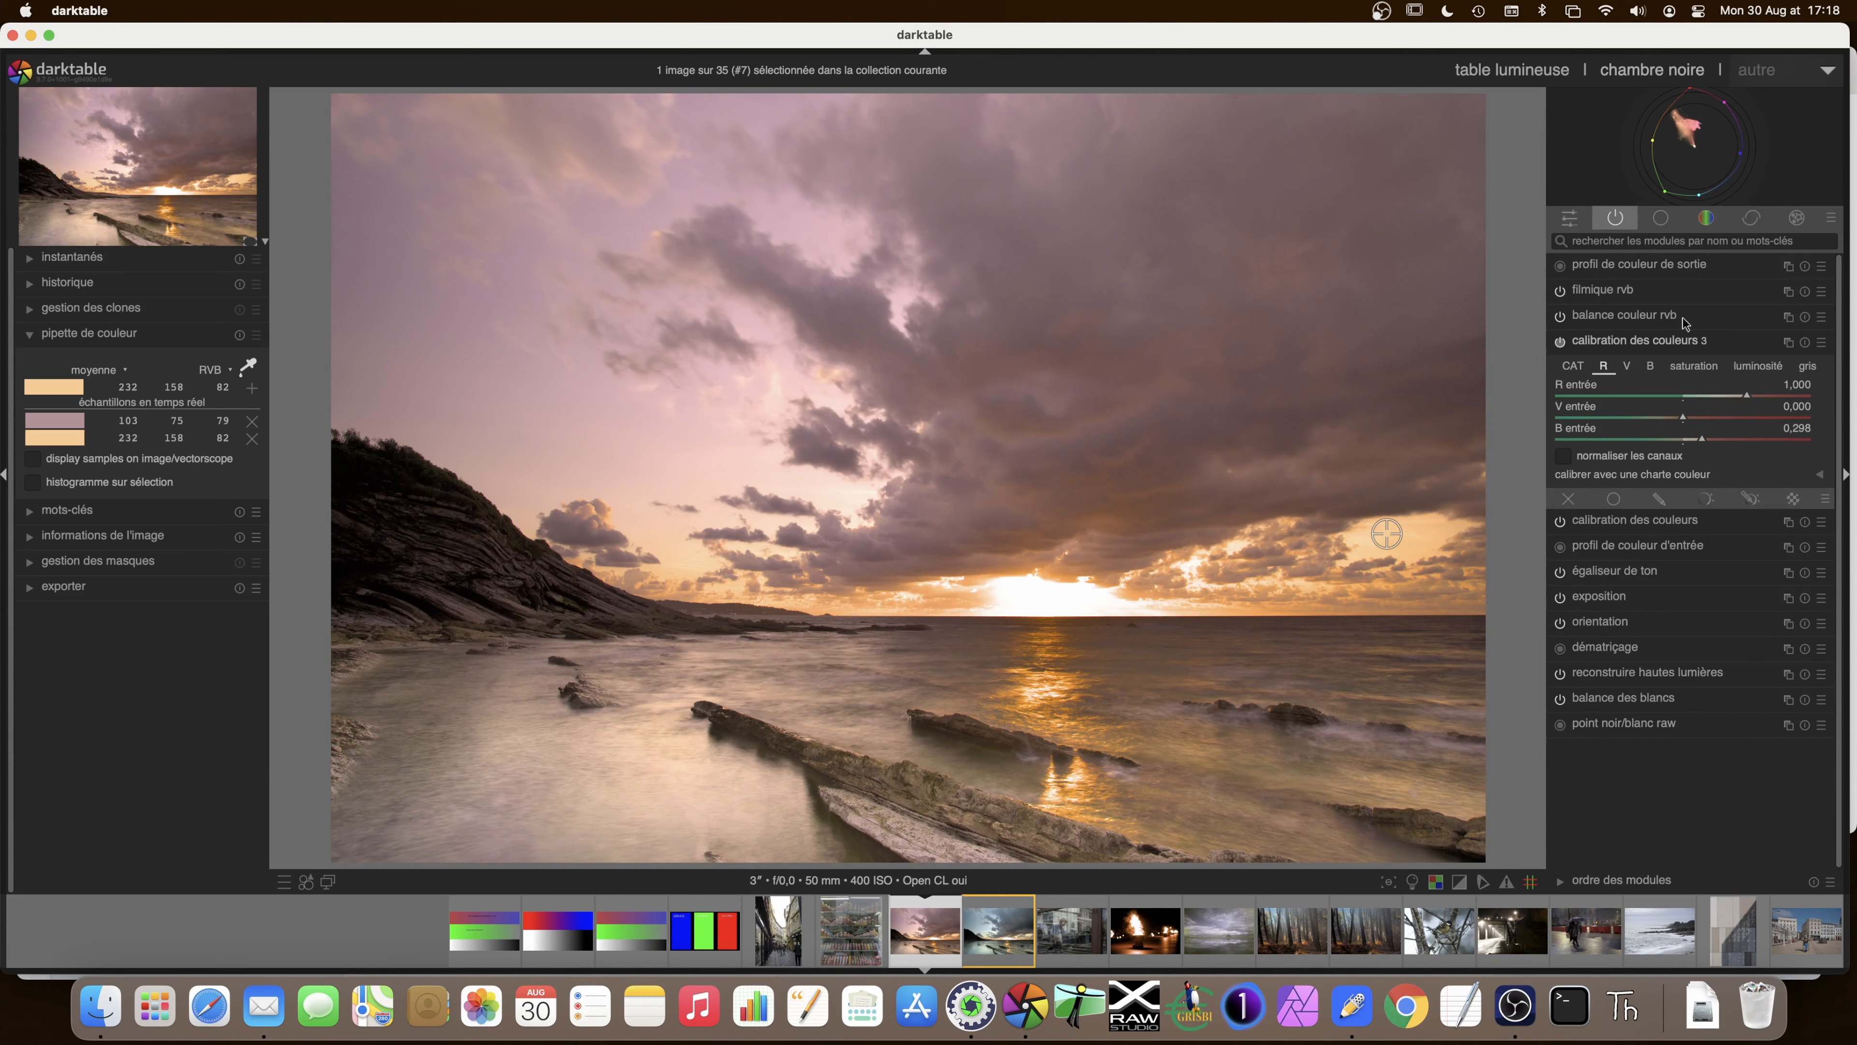
left_click(1804, 343)
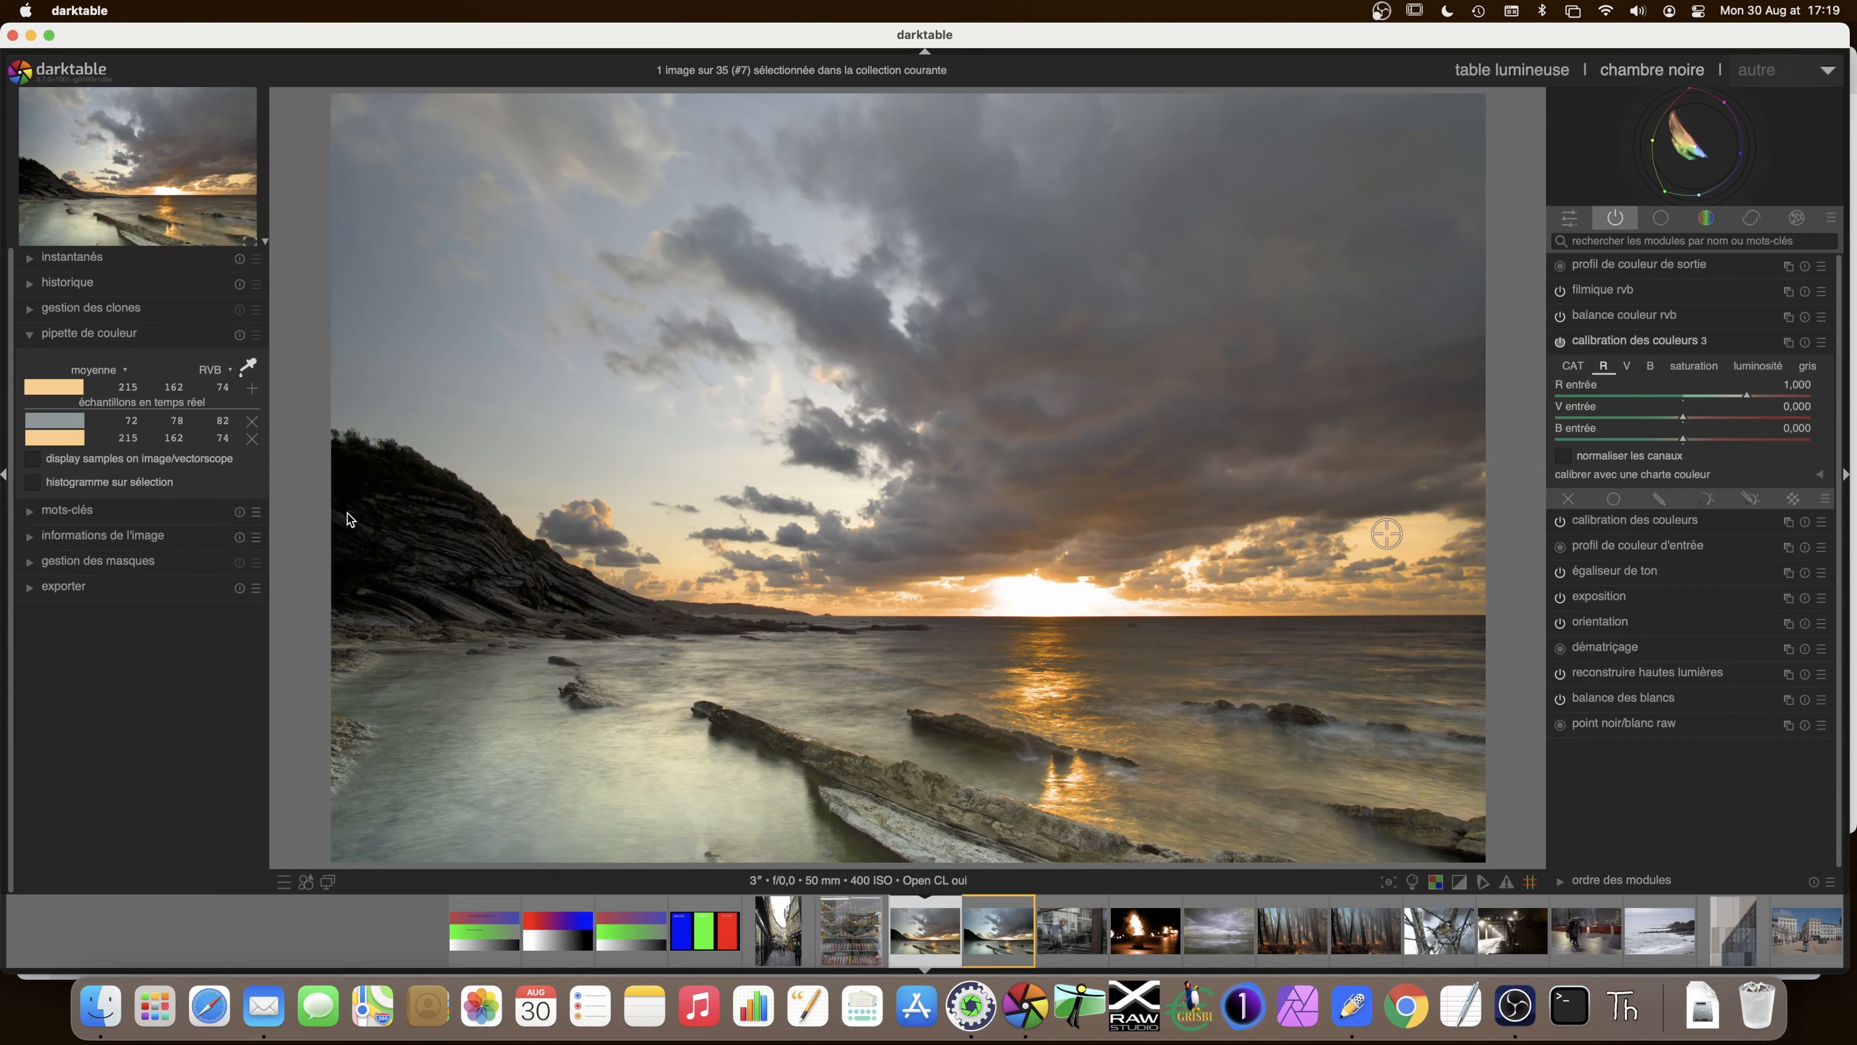
- In the V channel, try B entrée at -0,199, compare with the instance switched off, and reduce the effect to -0,113
left_click(1627, 366)
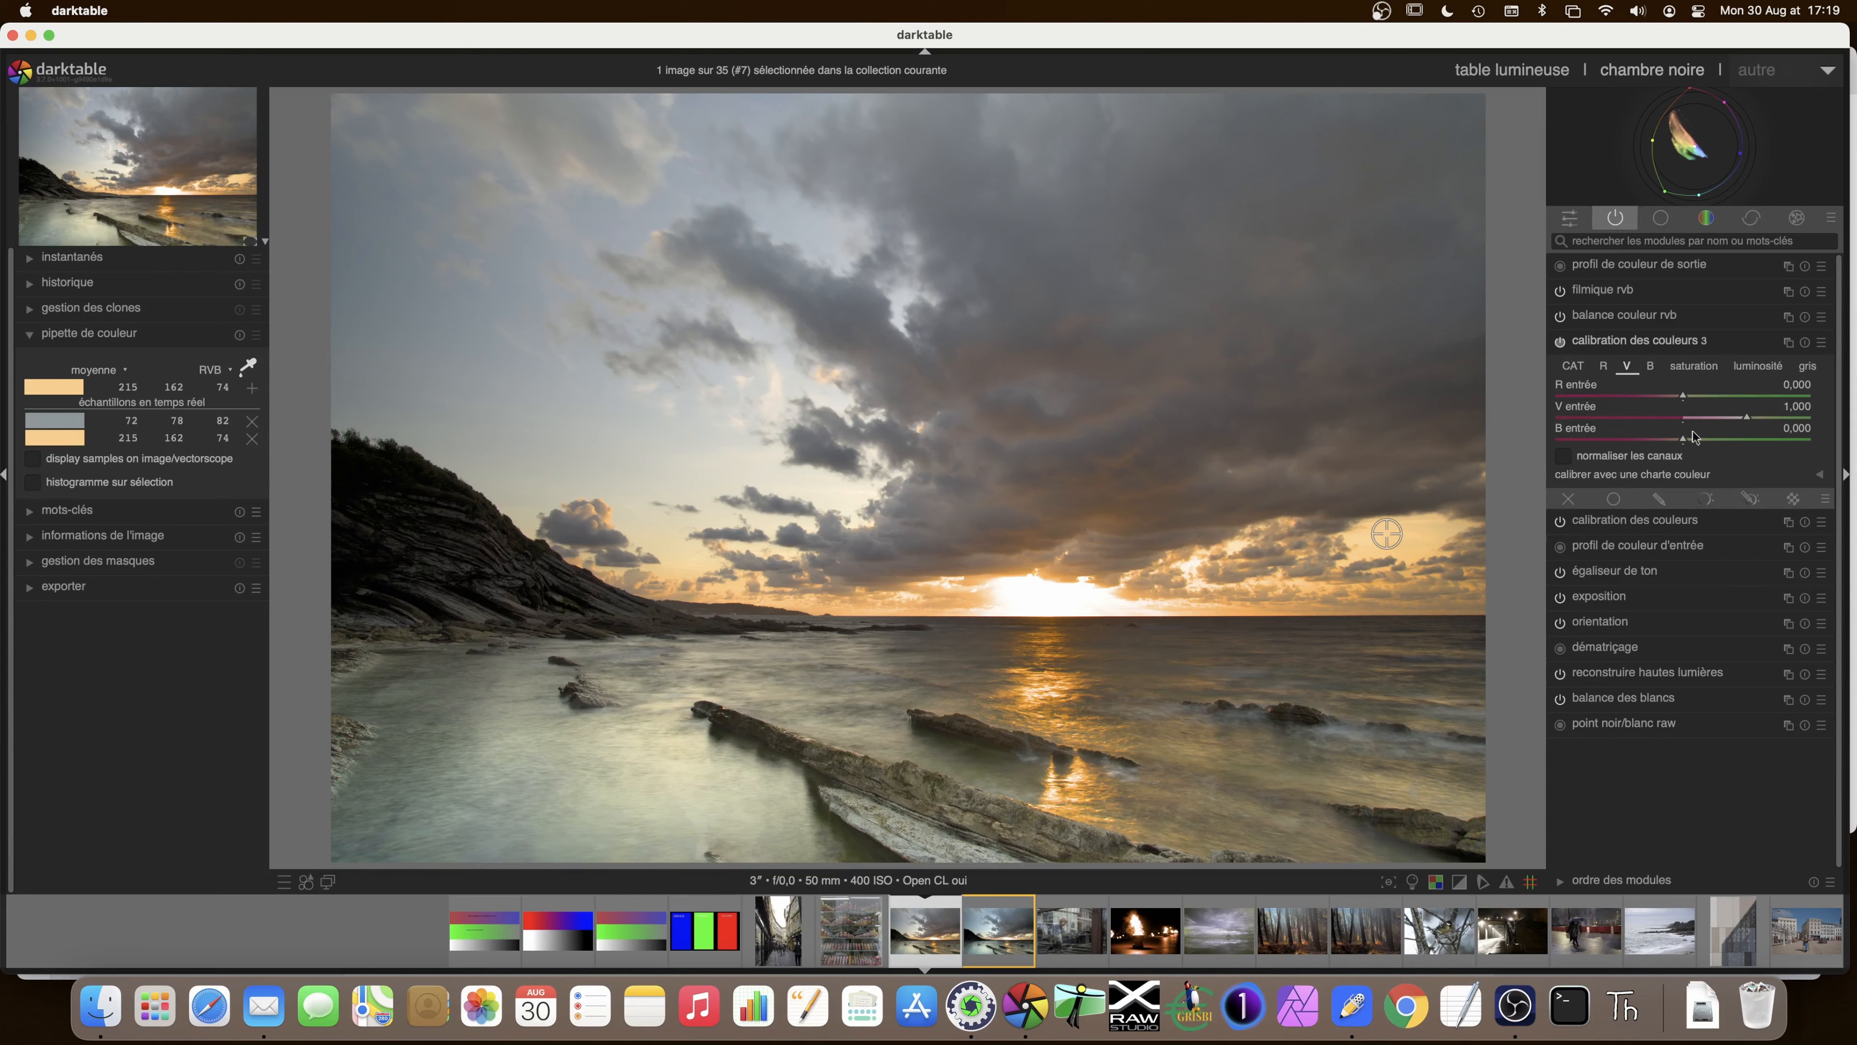
left_click(1676, 439)
left_click(1674, 440)
left_click(1672, 440)
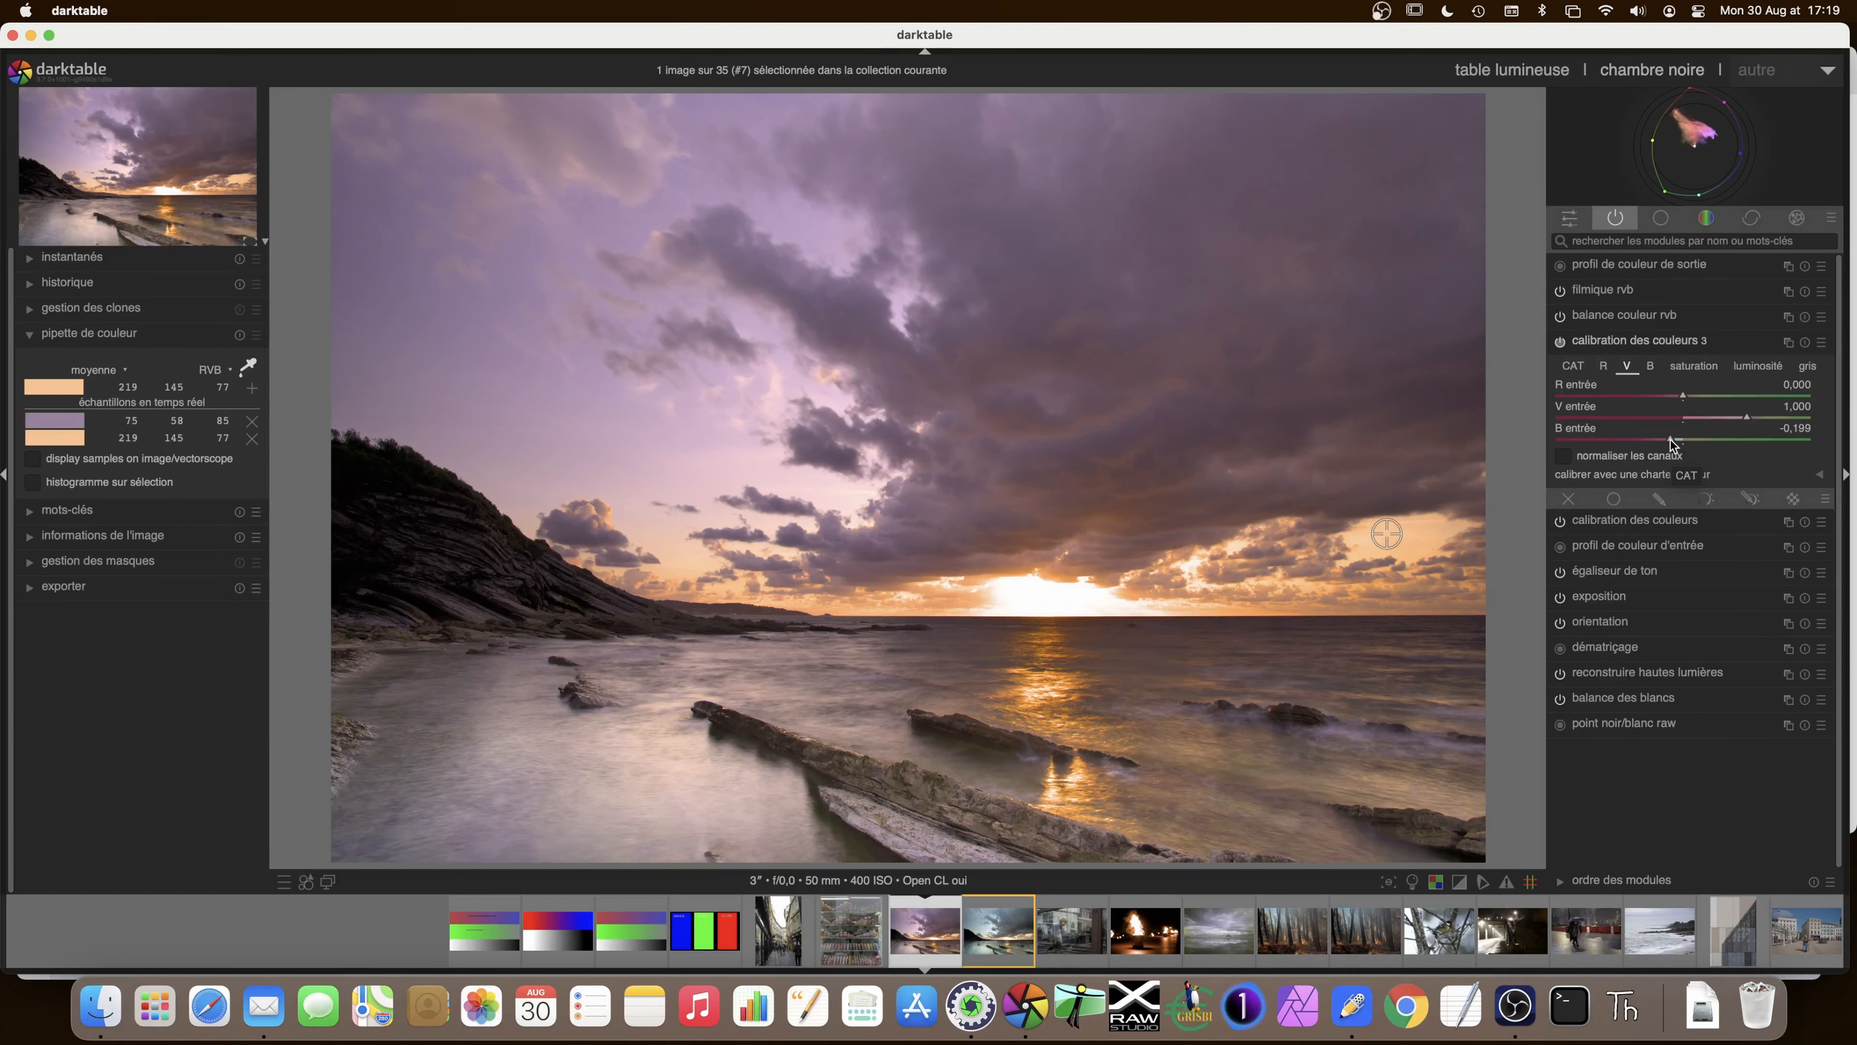
left_click(1671, 439)
left_click(1560, 342)
left_click(1560, 342)
left_click_drag(1670, 438, 1678, 443)
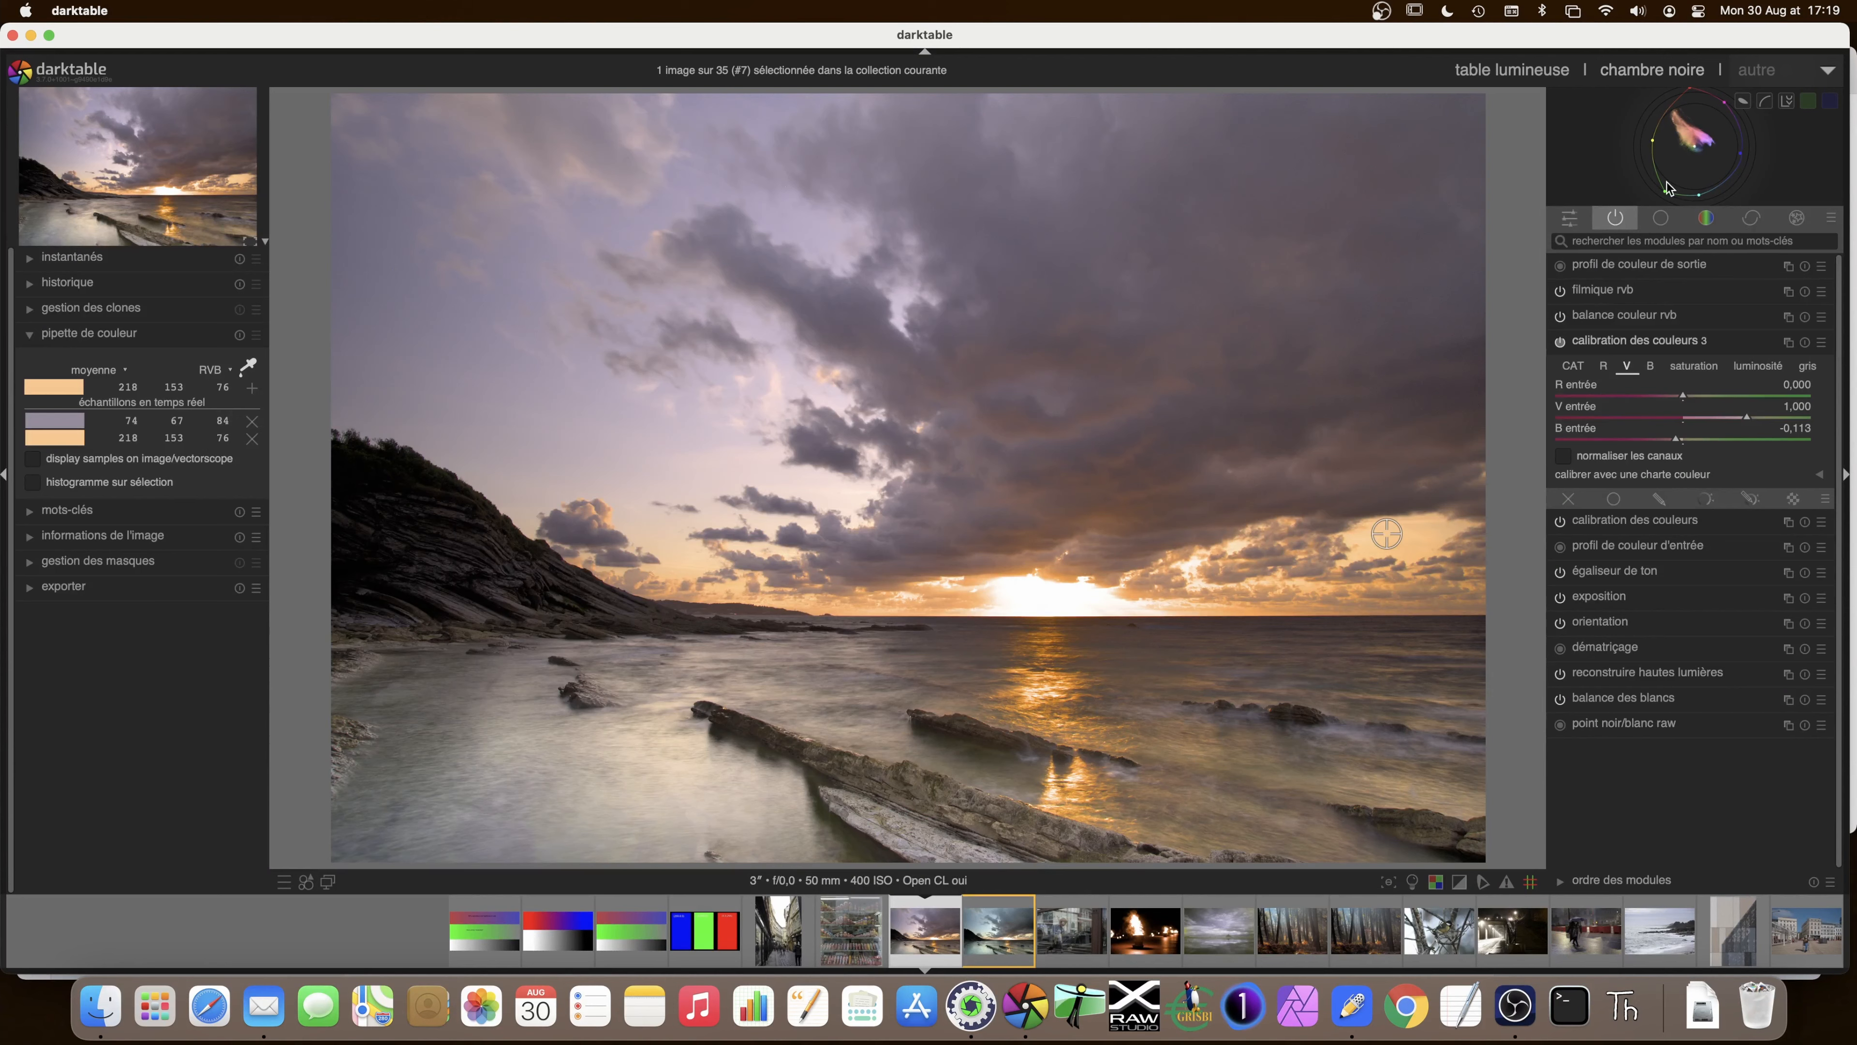
- Lower B entrée slightly in the B channel and set B entrée to -0,170 in the V channel
left_click(1651, 365)
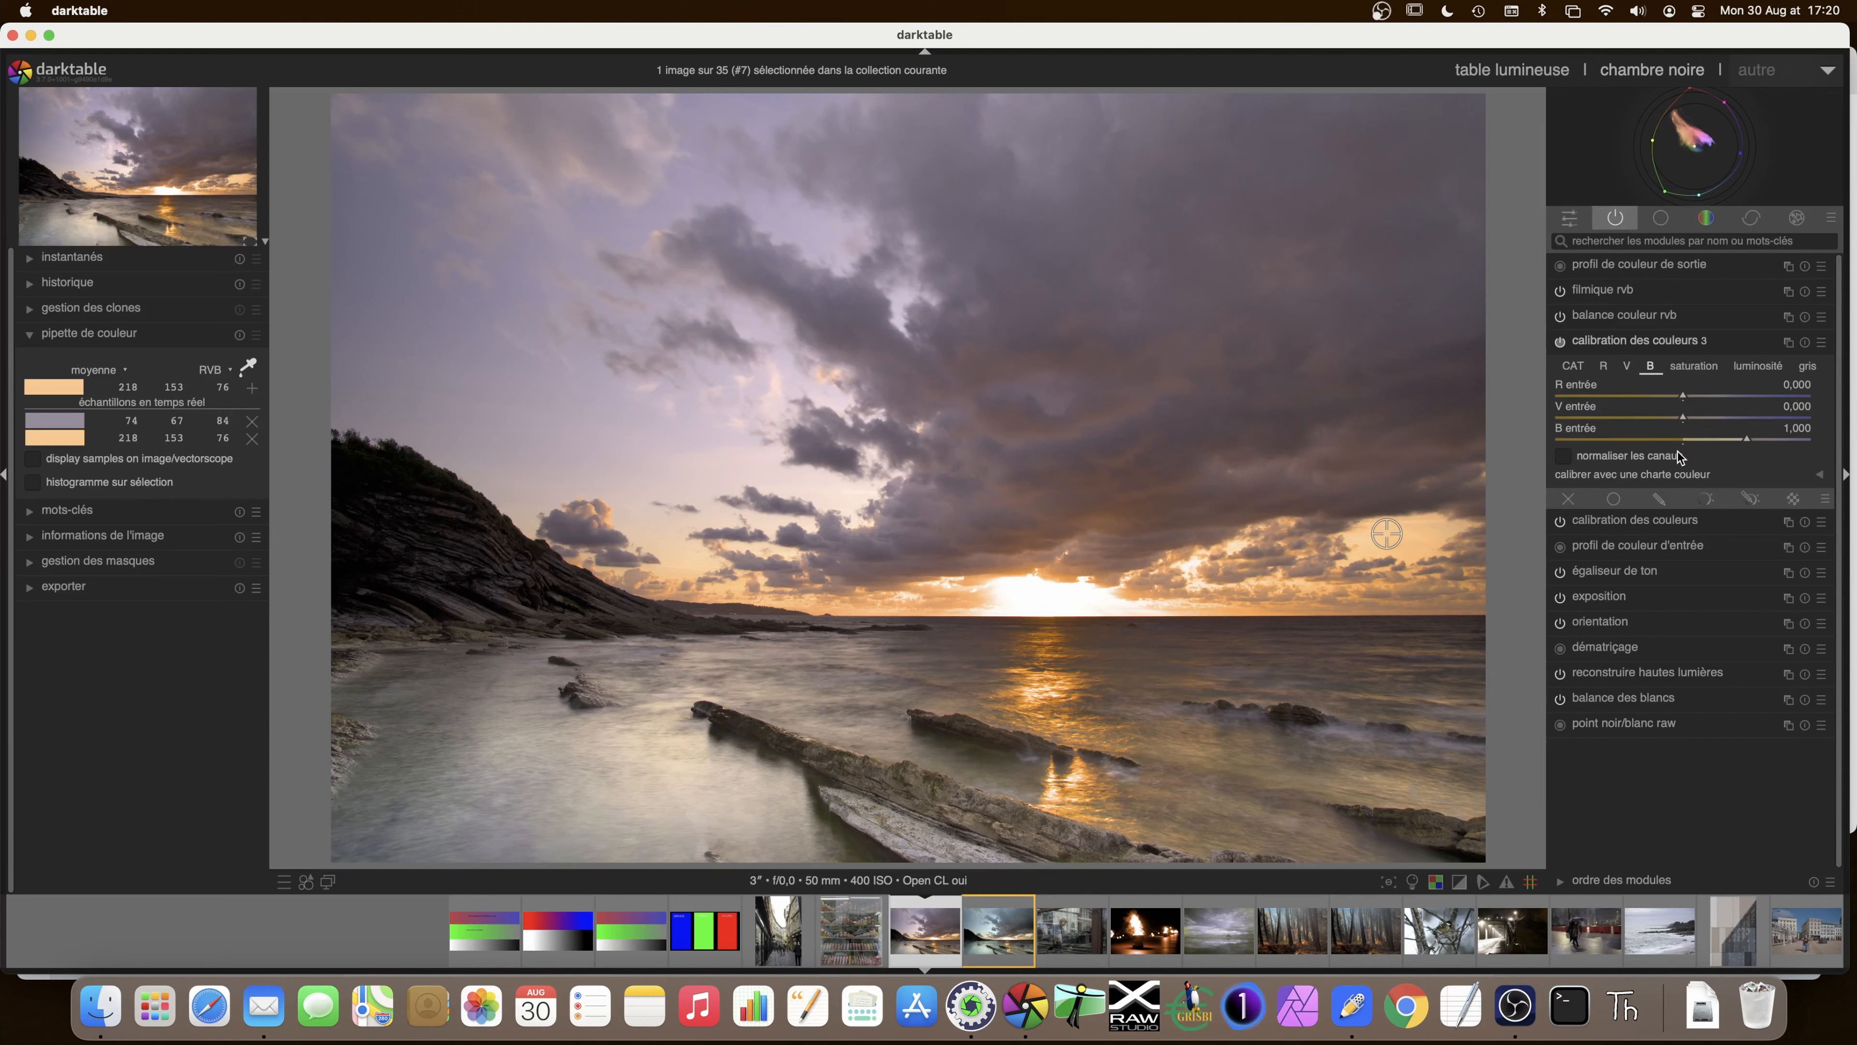
left_click_drag(1746, 439, 1741, 440)
left_click(1634, 366)
left_click_drag(1695, 442, 1674, 444)
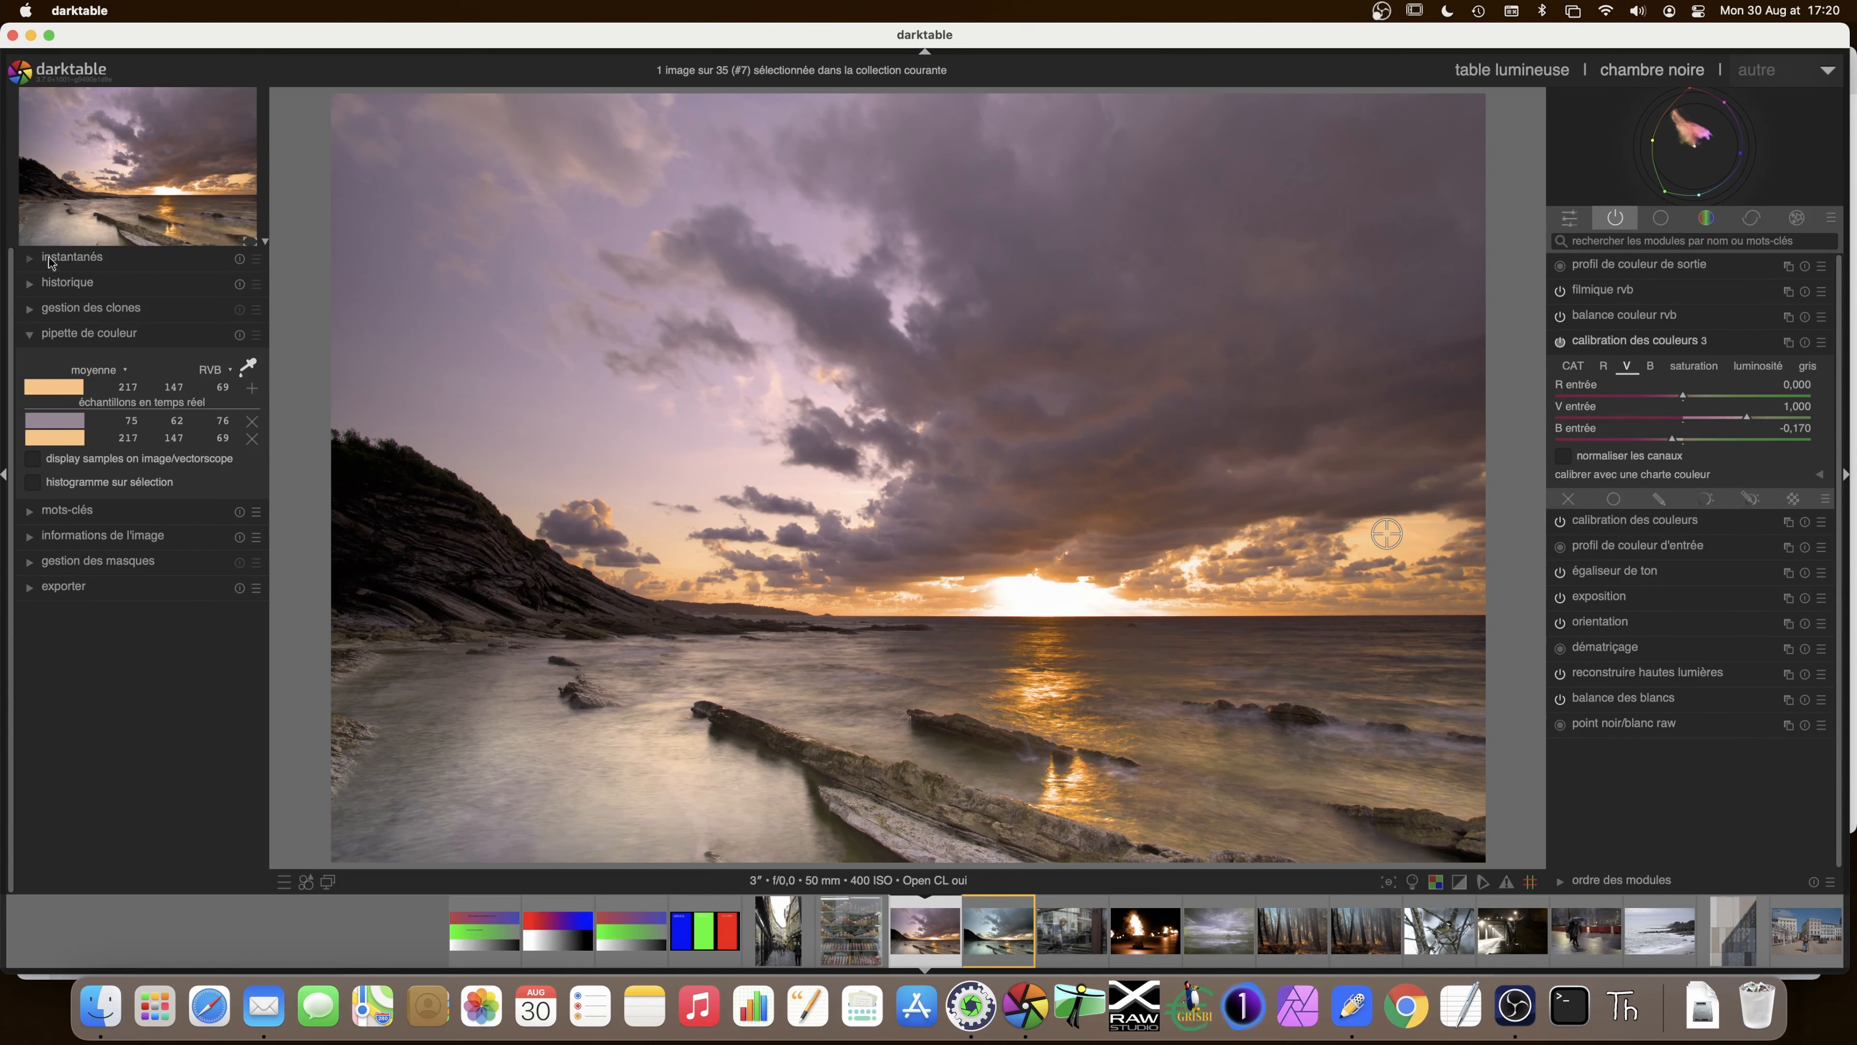
- Compare a snapshot with the current seascape in split view and clear the snapshot
left_click(29, 258)
left_click(51, 284)
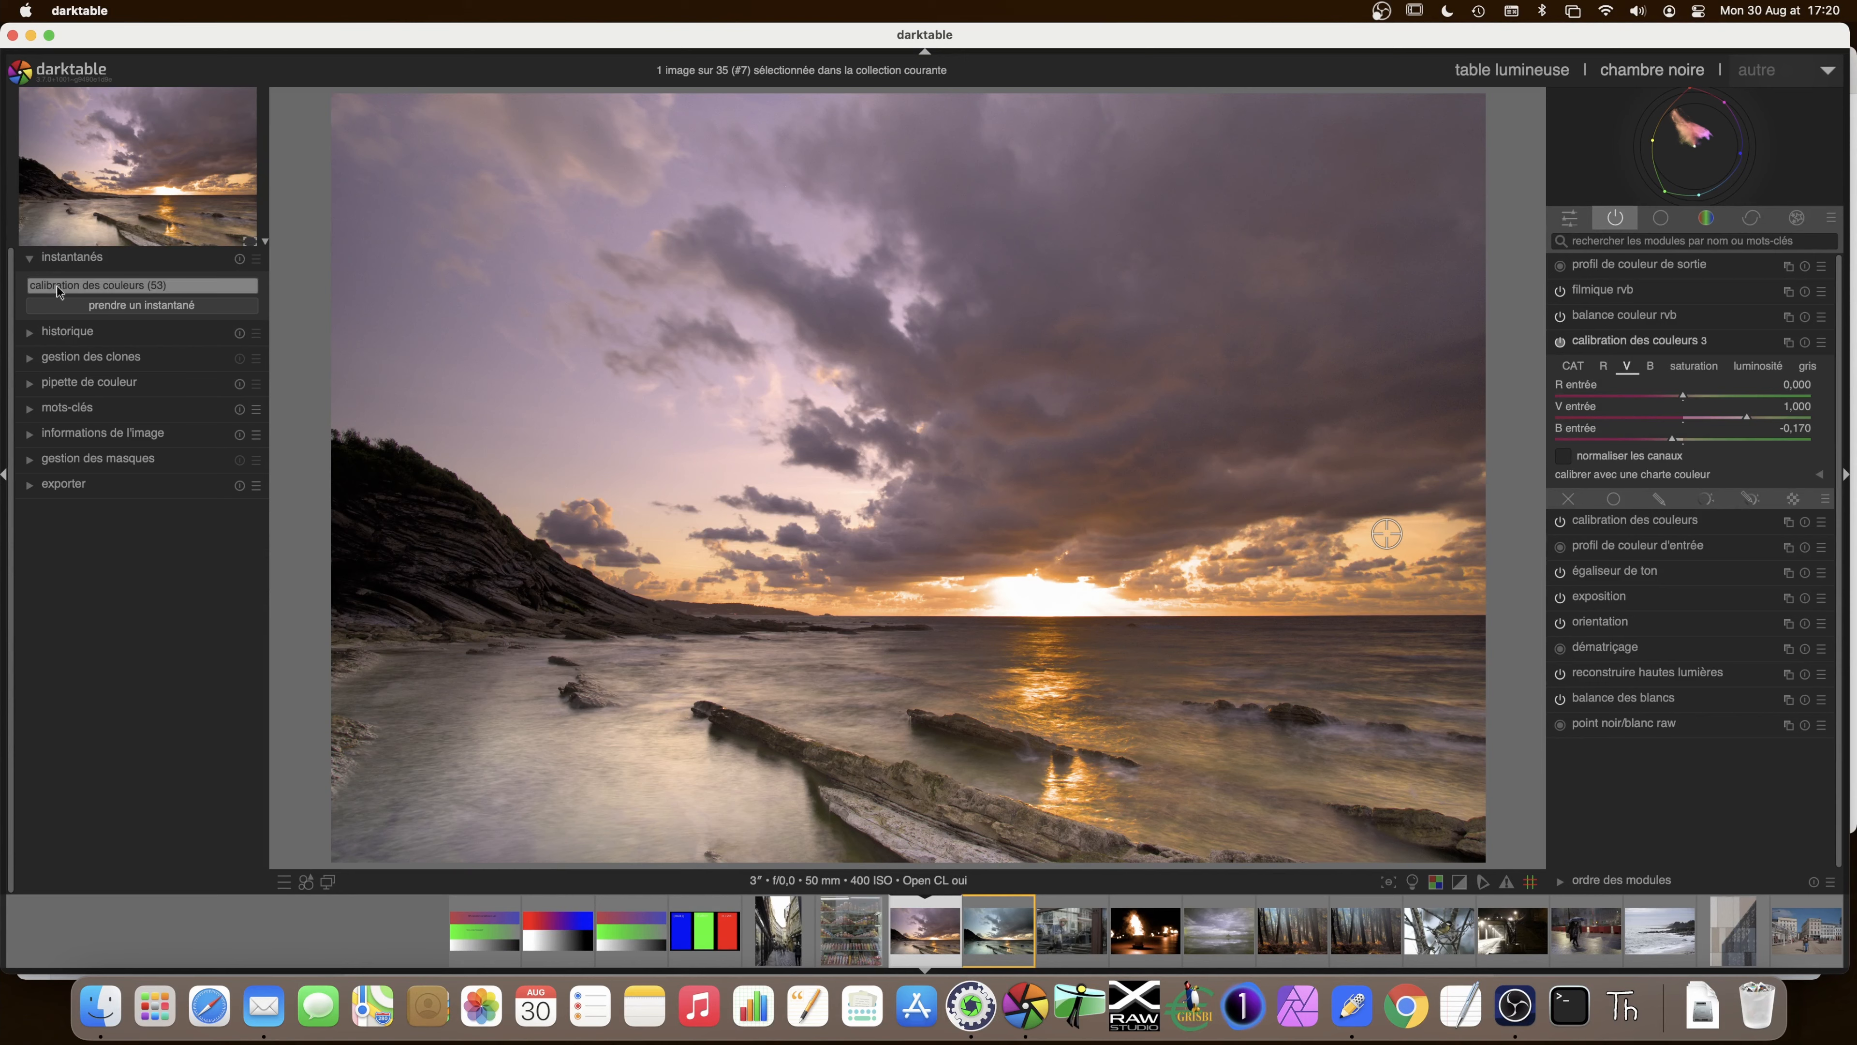
left_click(59, 287)
left_click_drag(880, 564, 973, 555)
left_click(239, 258)
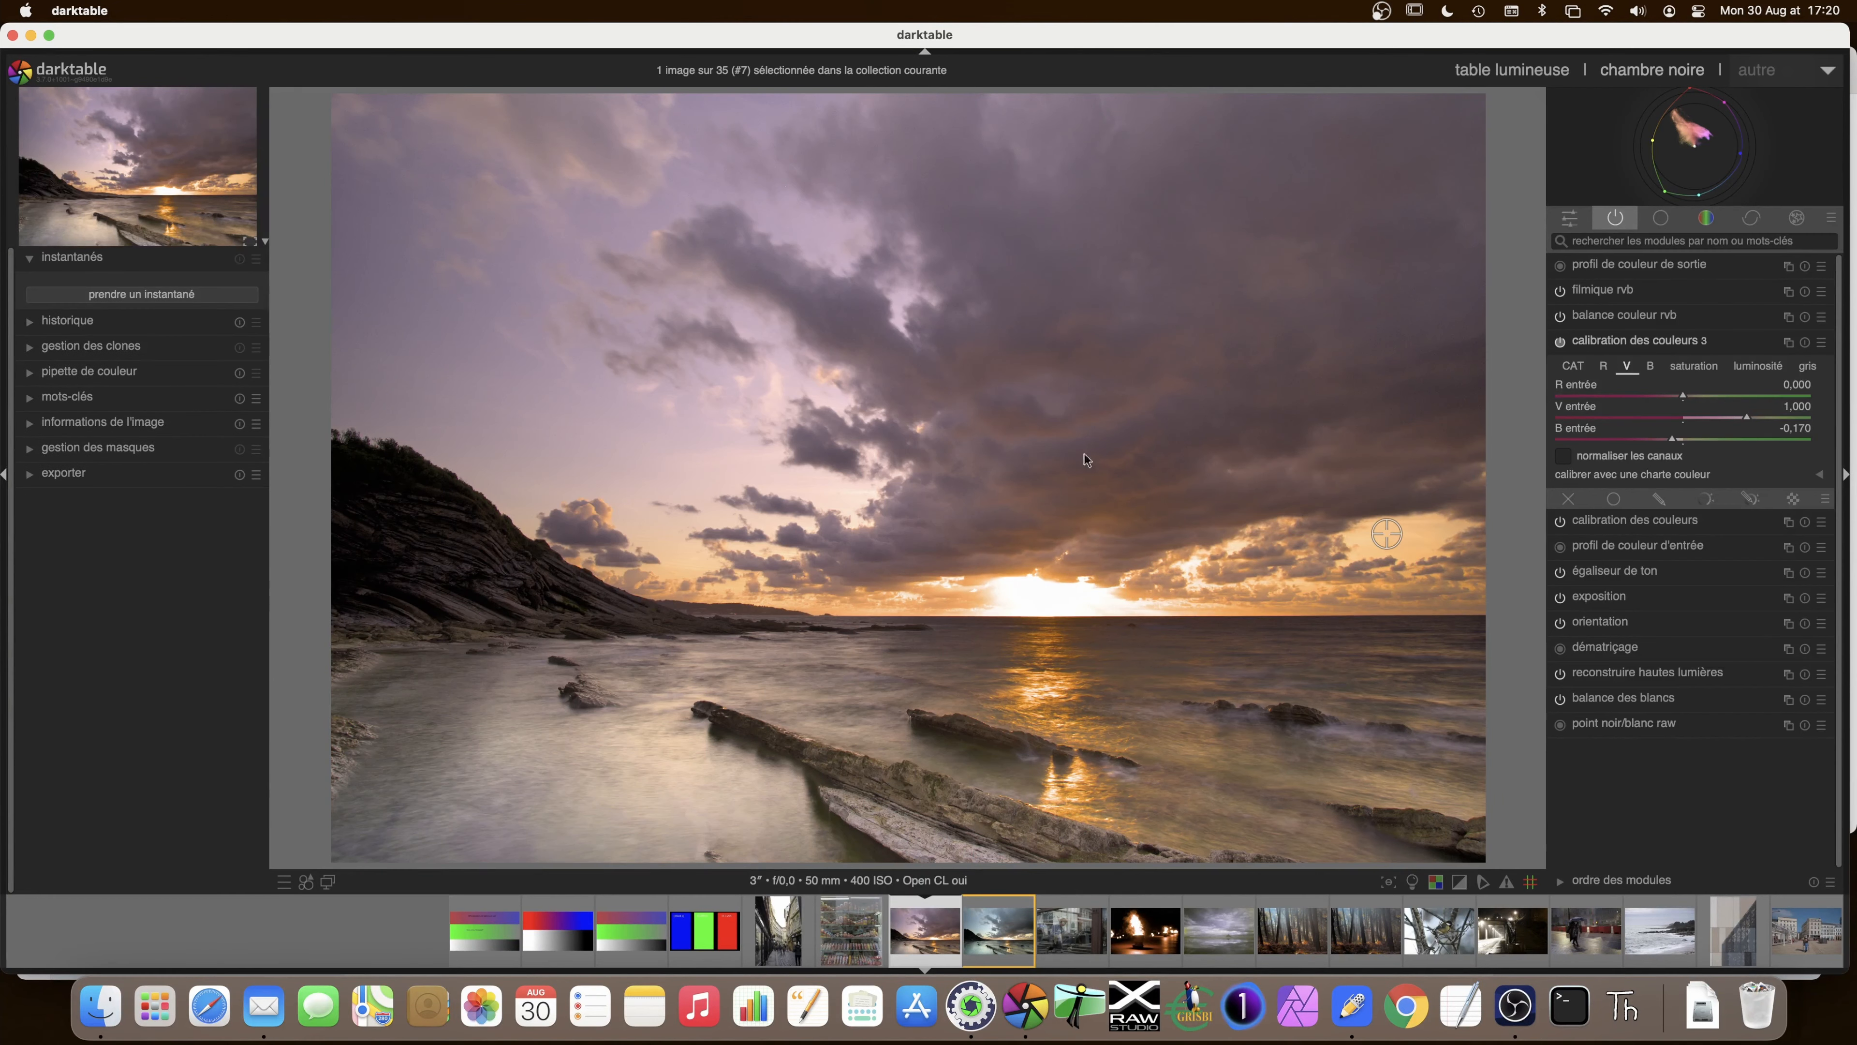
- In the B channel, try R entrée at -0,156 and V entrée at -0,184 in turn, resetting each while checking the samples
left_click(1650, 366)
mouse_move(1712, 444)
left_mouse_down()
mouse_move(1744, 443)
mouse_move(1677, 402)
left_mouse_up()
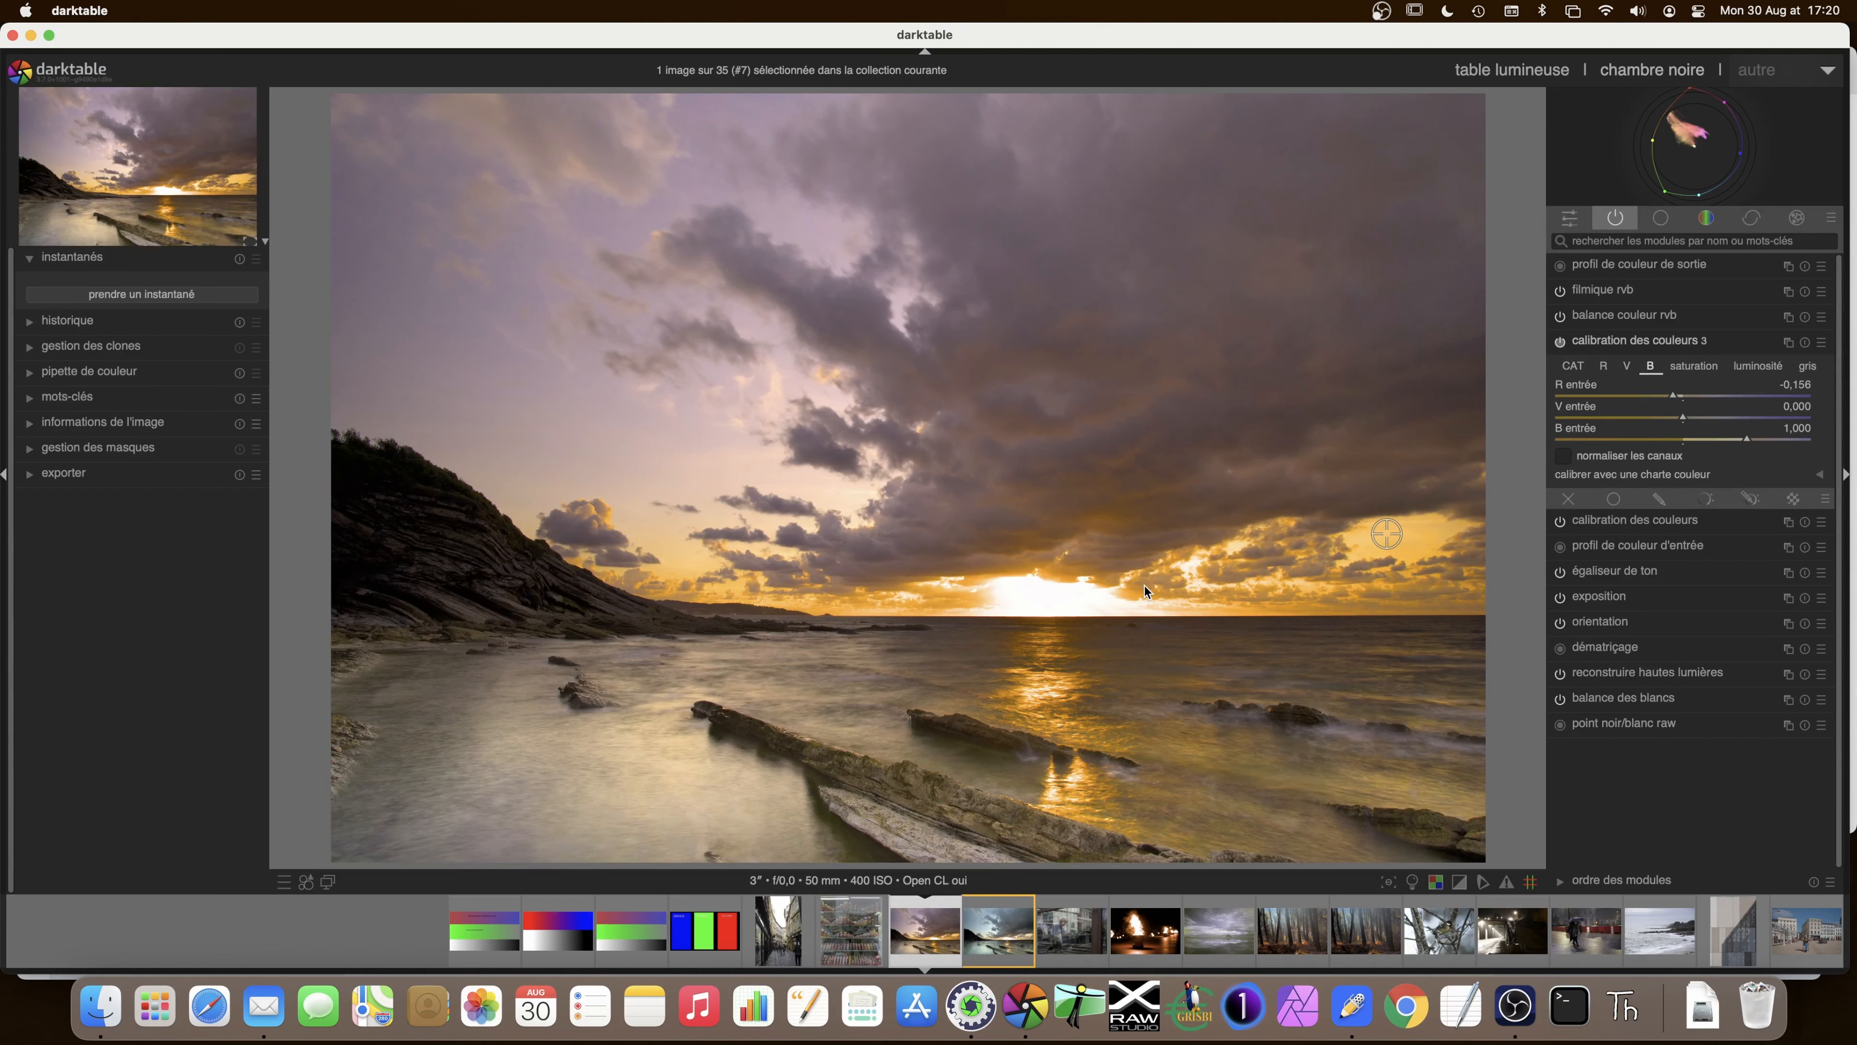
left_click(31, 371)
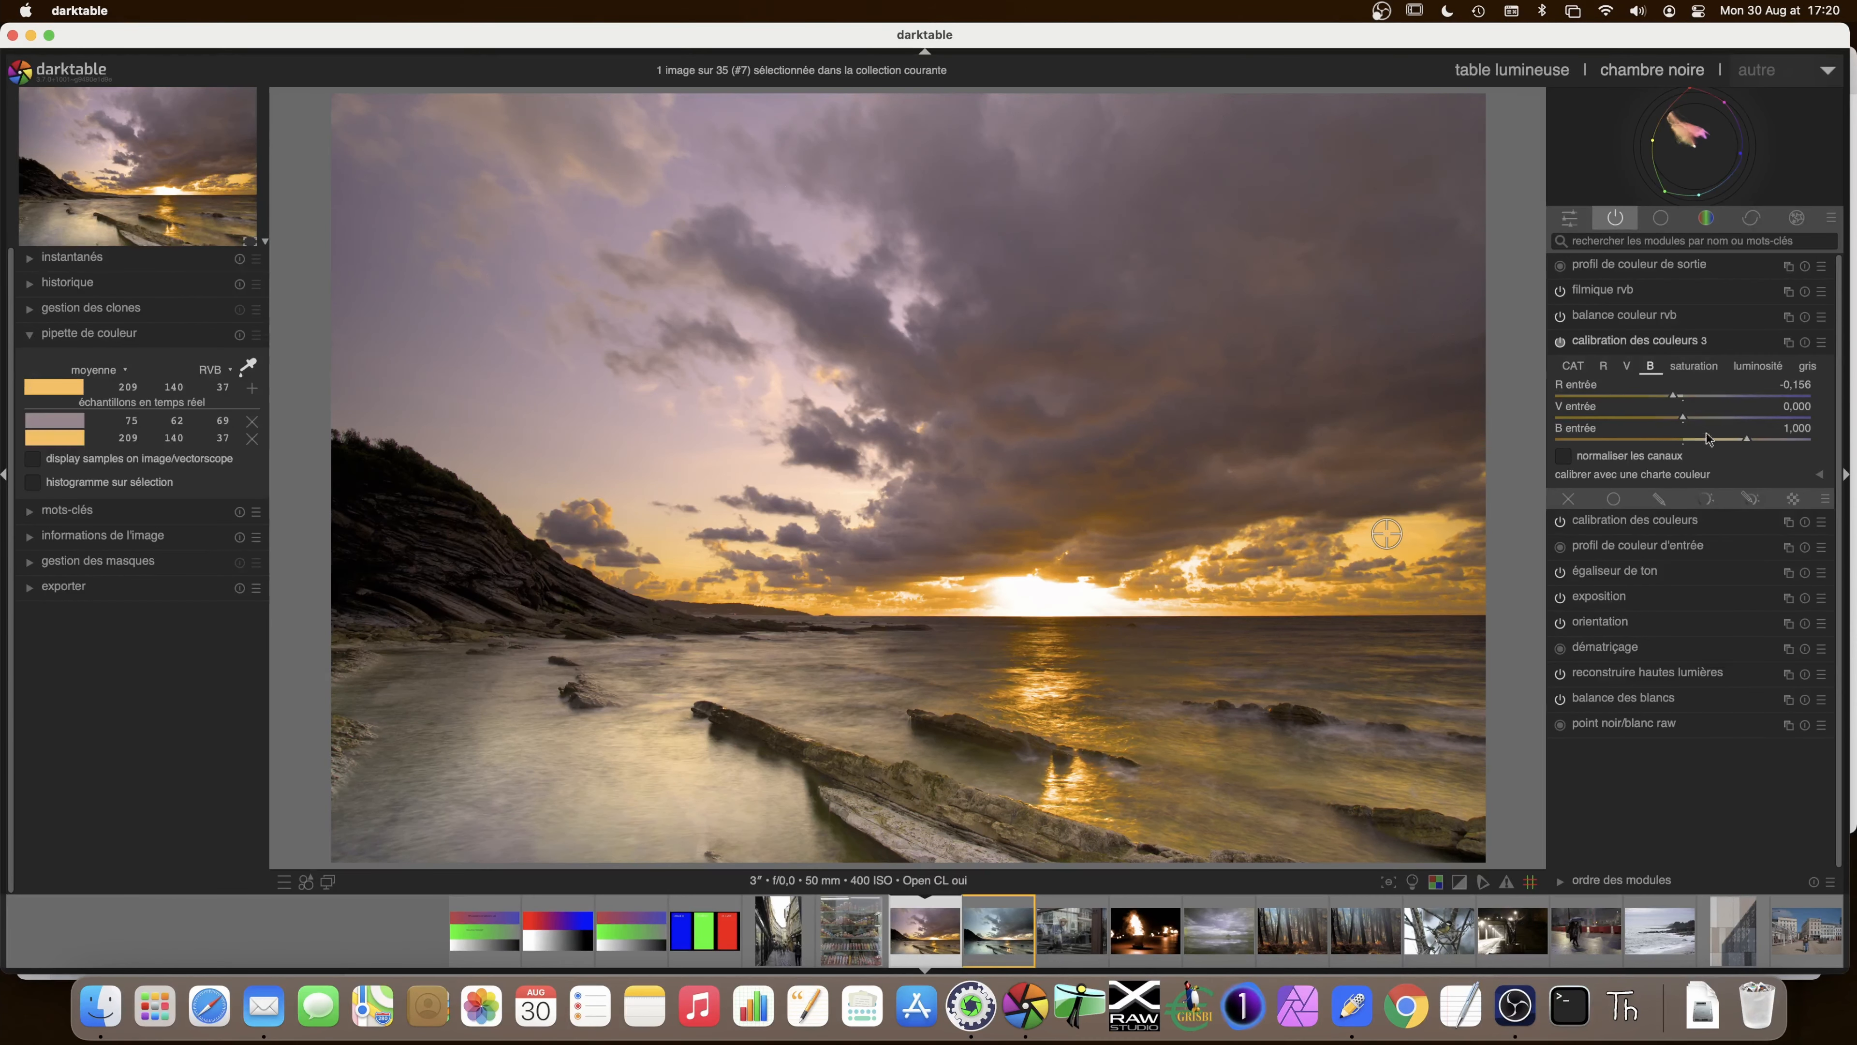
double_click(1675, 399)
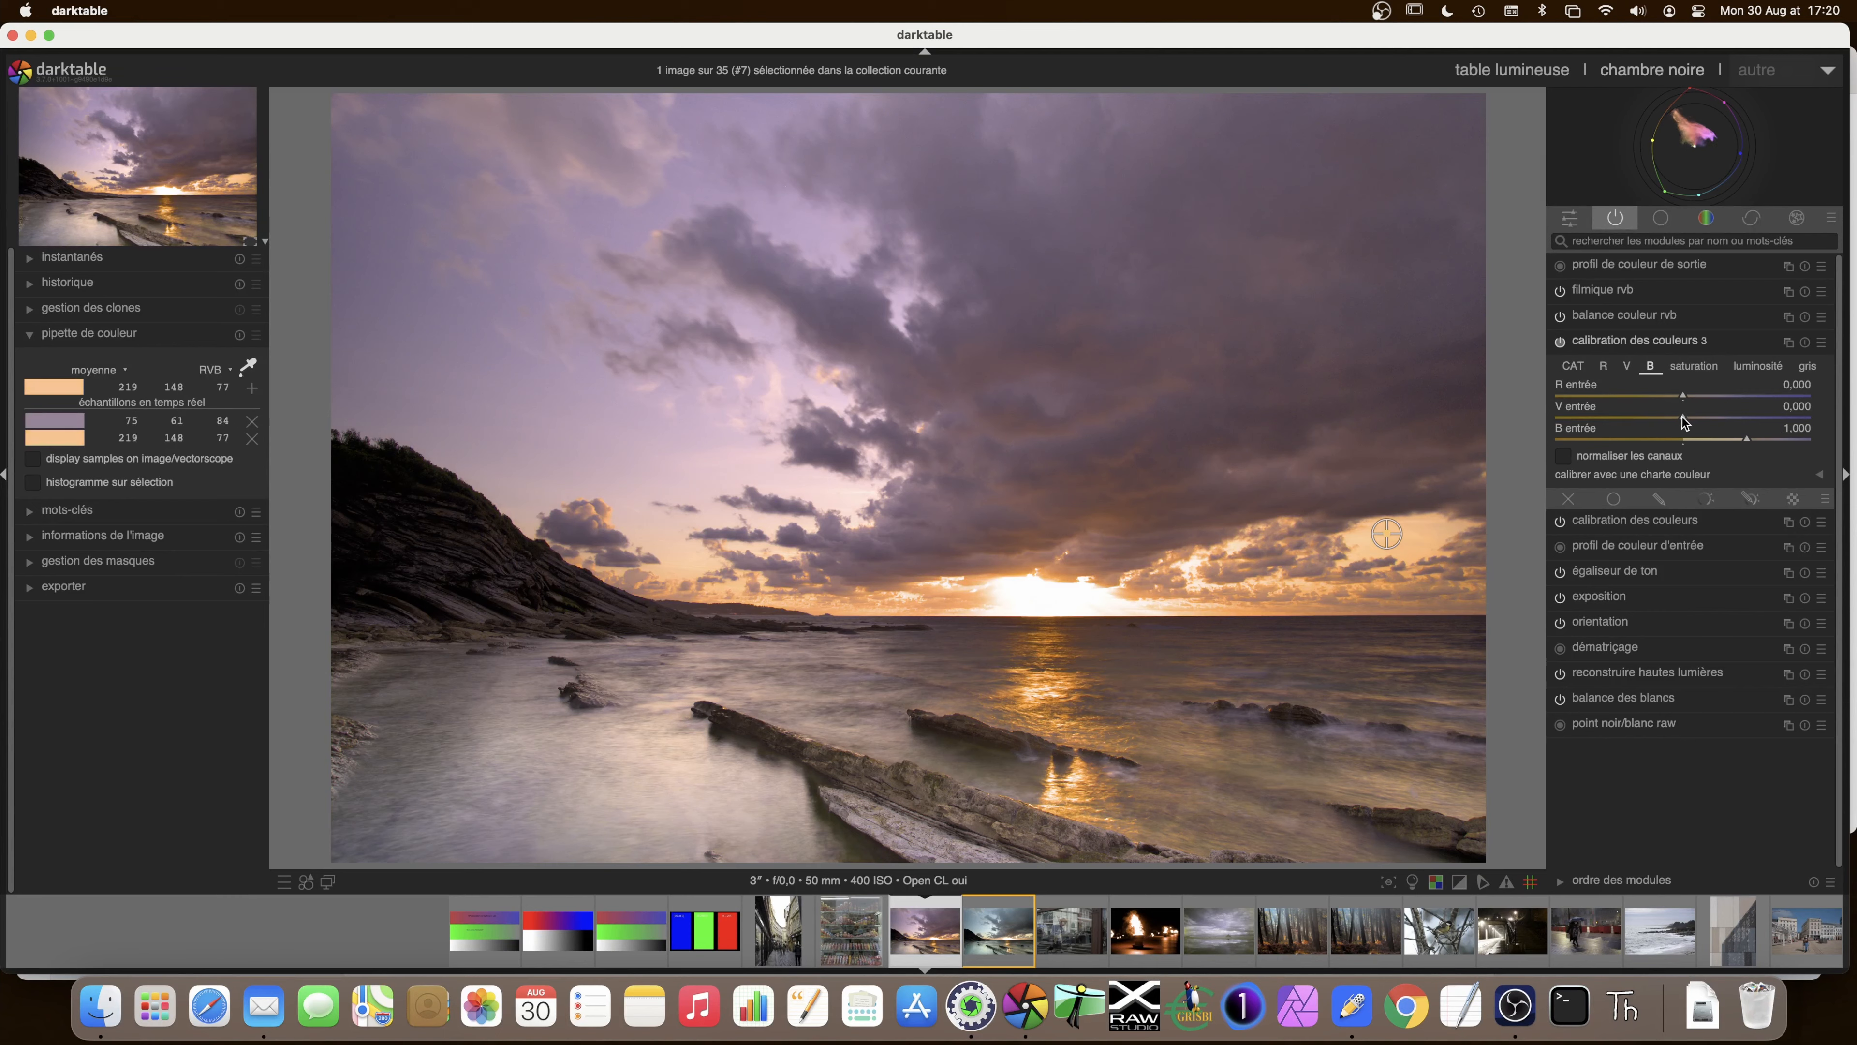
left_click_drag(1683, 423, 1673, 421)
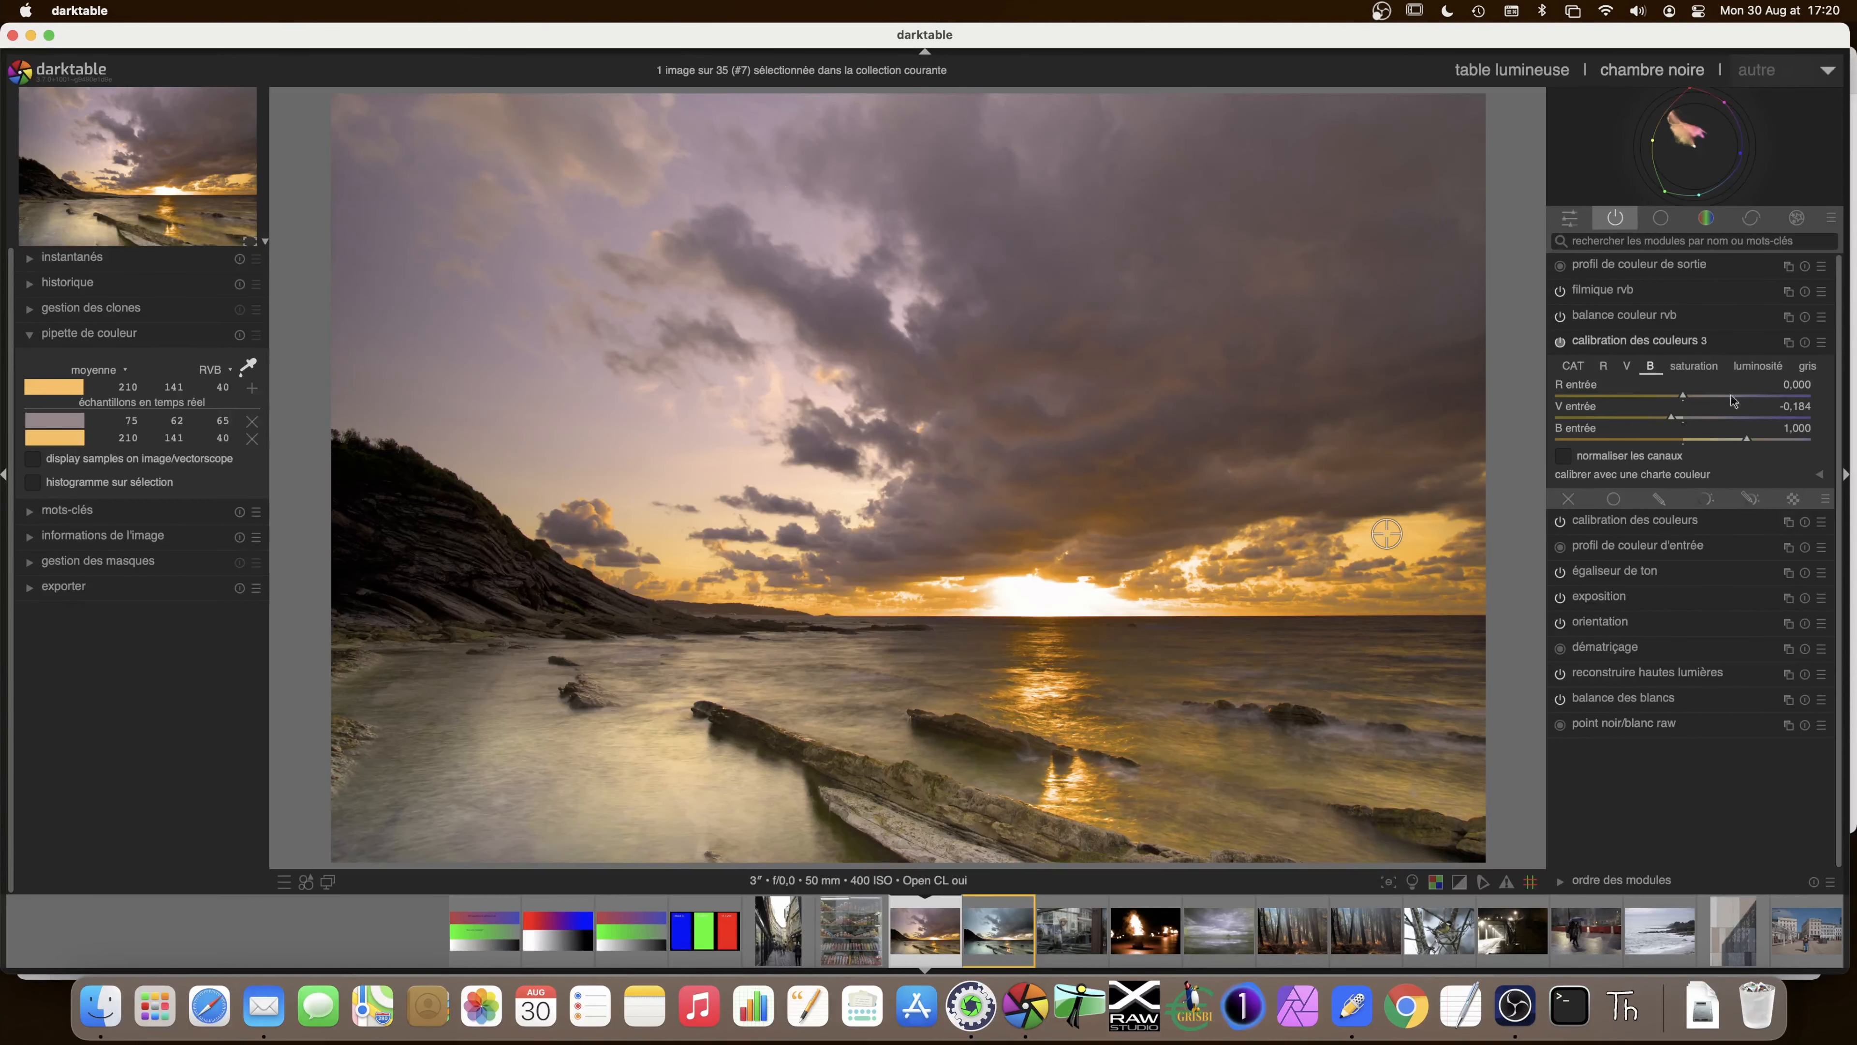
double_click(1675, 419)
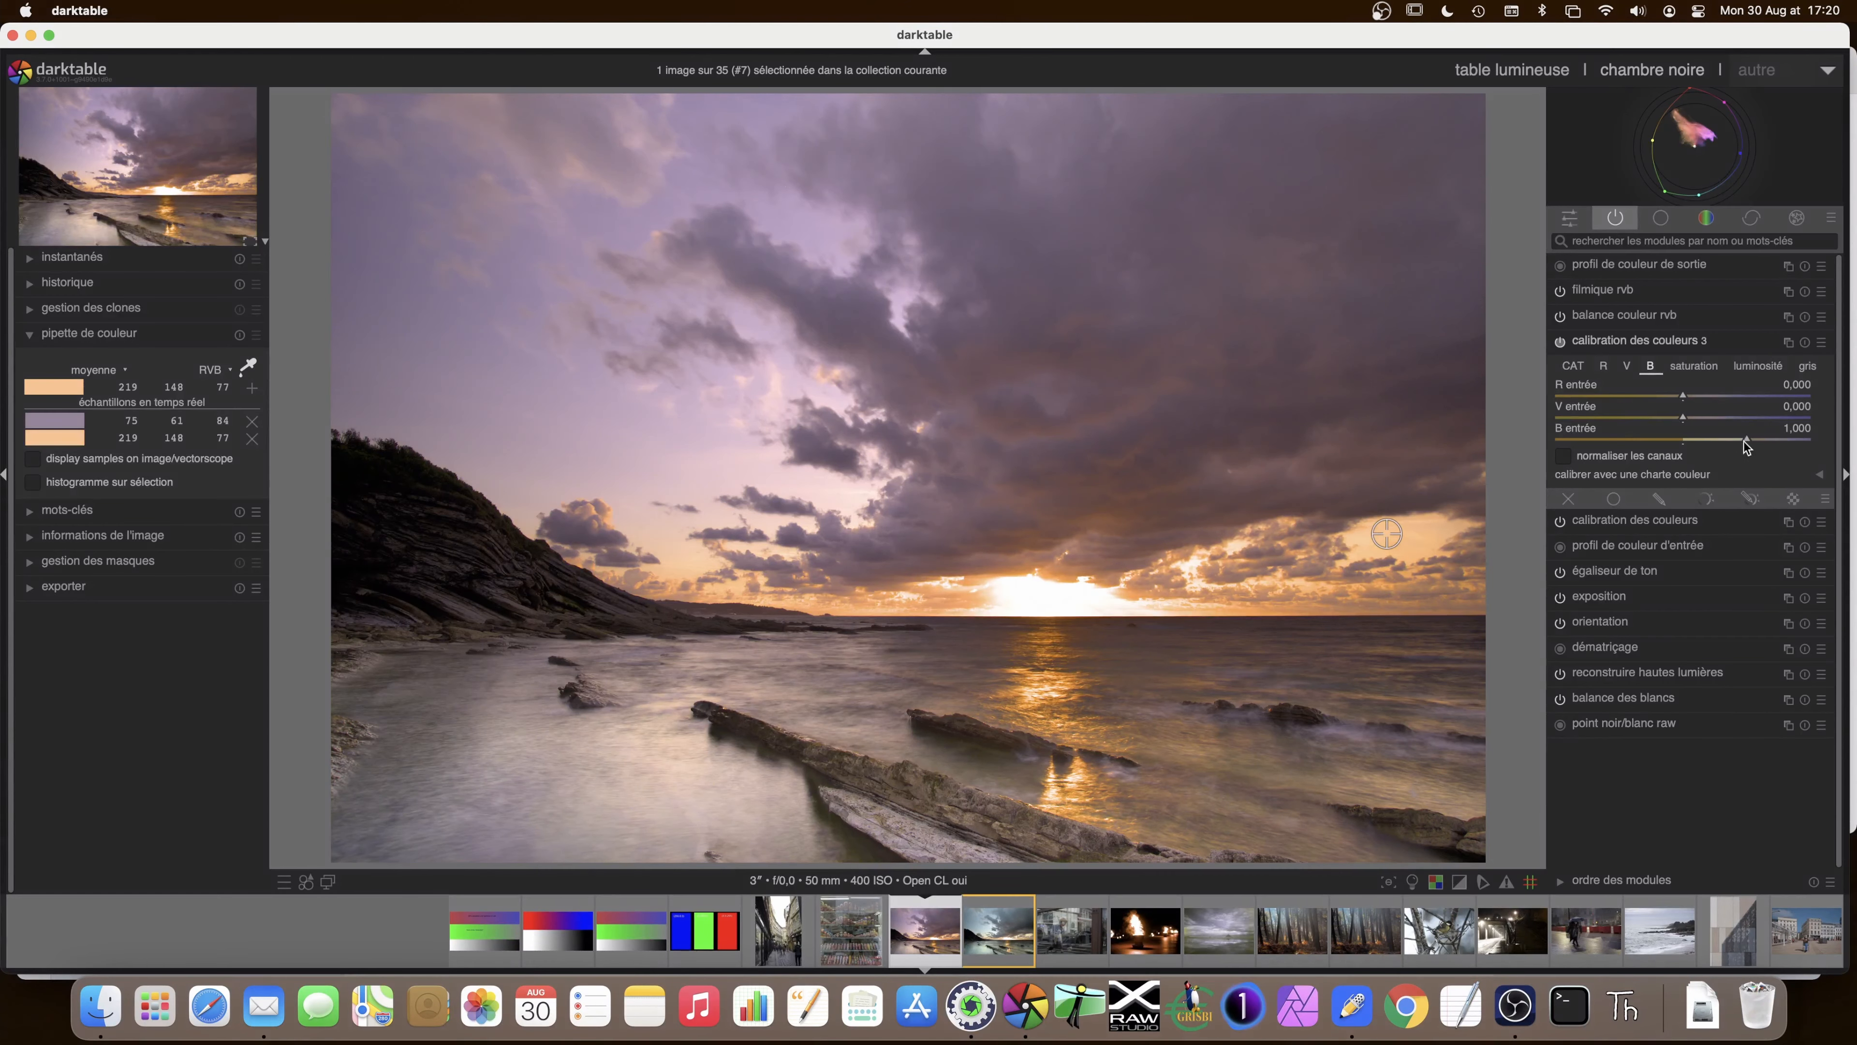
- Lower B entrée slightly in the B channel and keep B entrée at -0,170 in the V channel
left_click_drag(1747, 440, 1739, 440)
left_click(1626, 365)
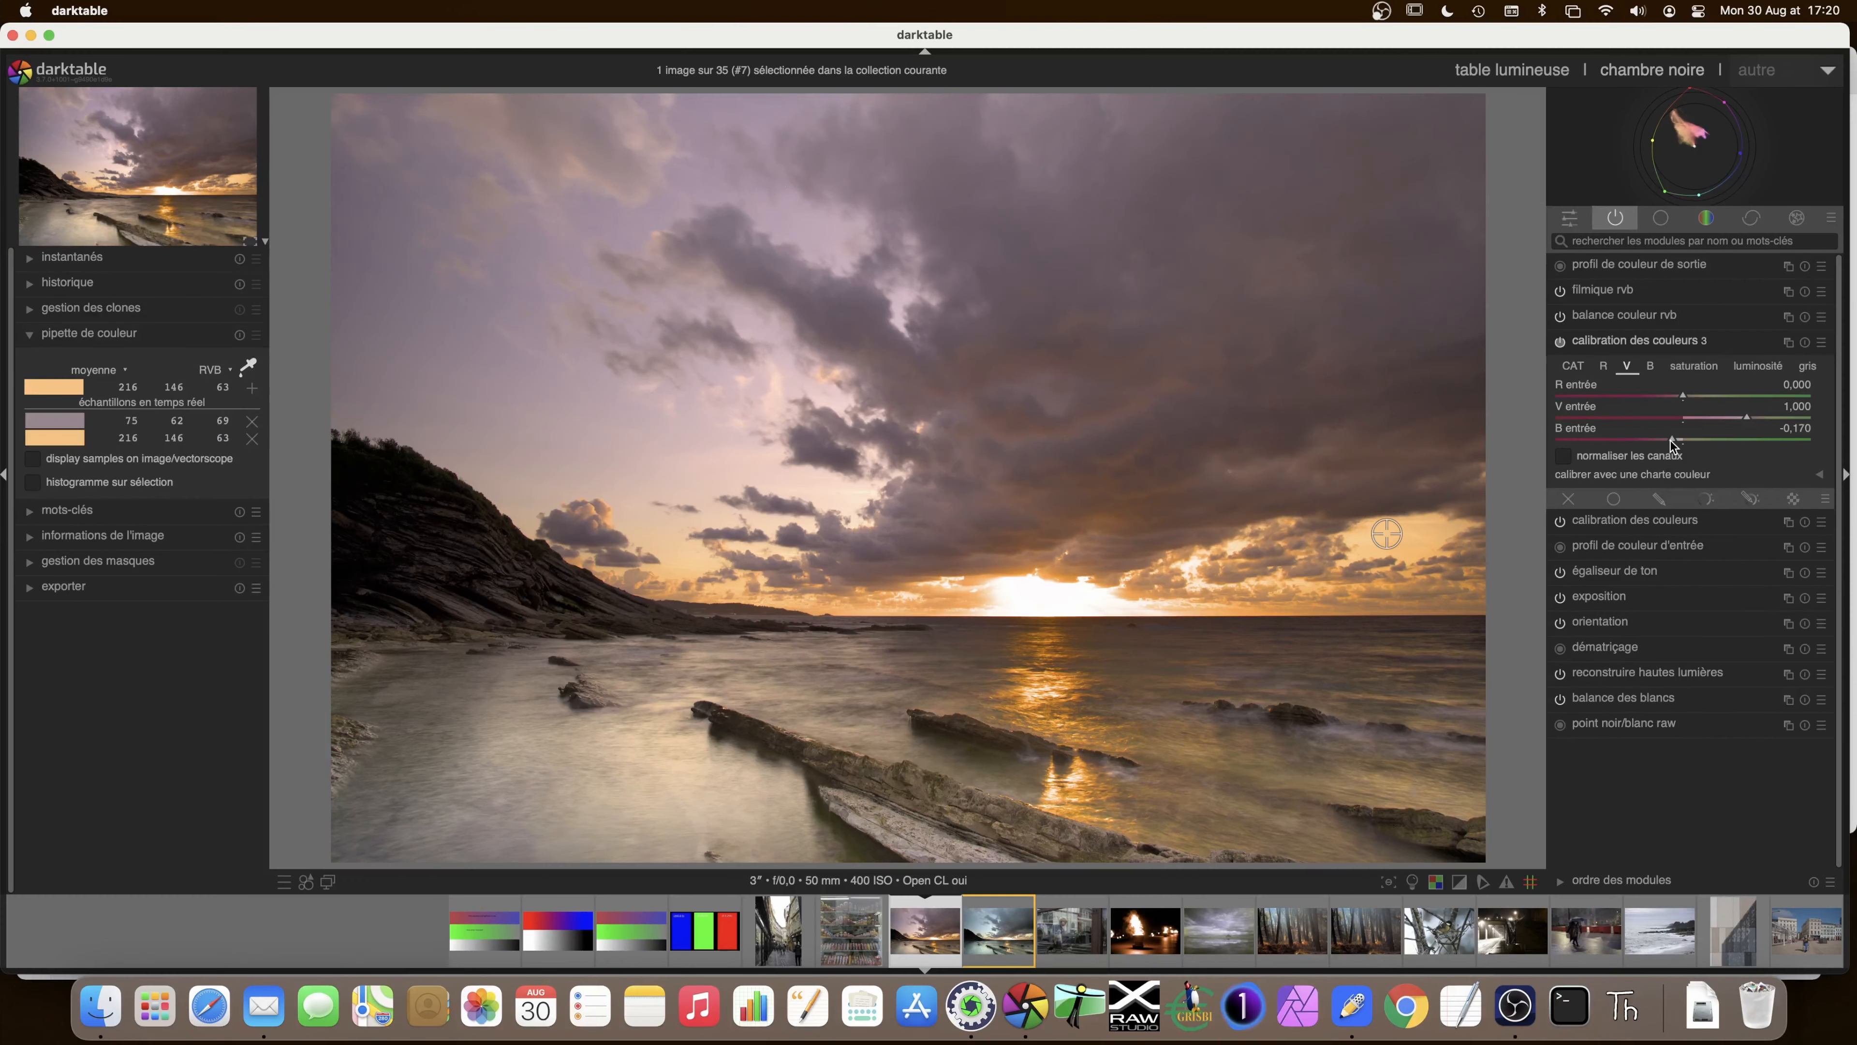
left_click_drag(1672, 441, 1673, 442)
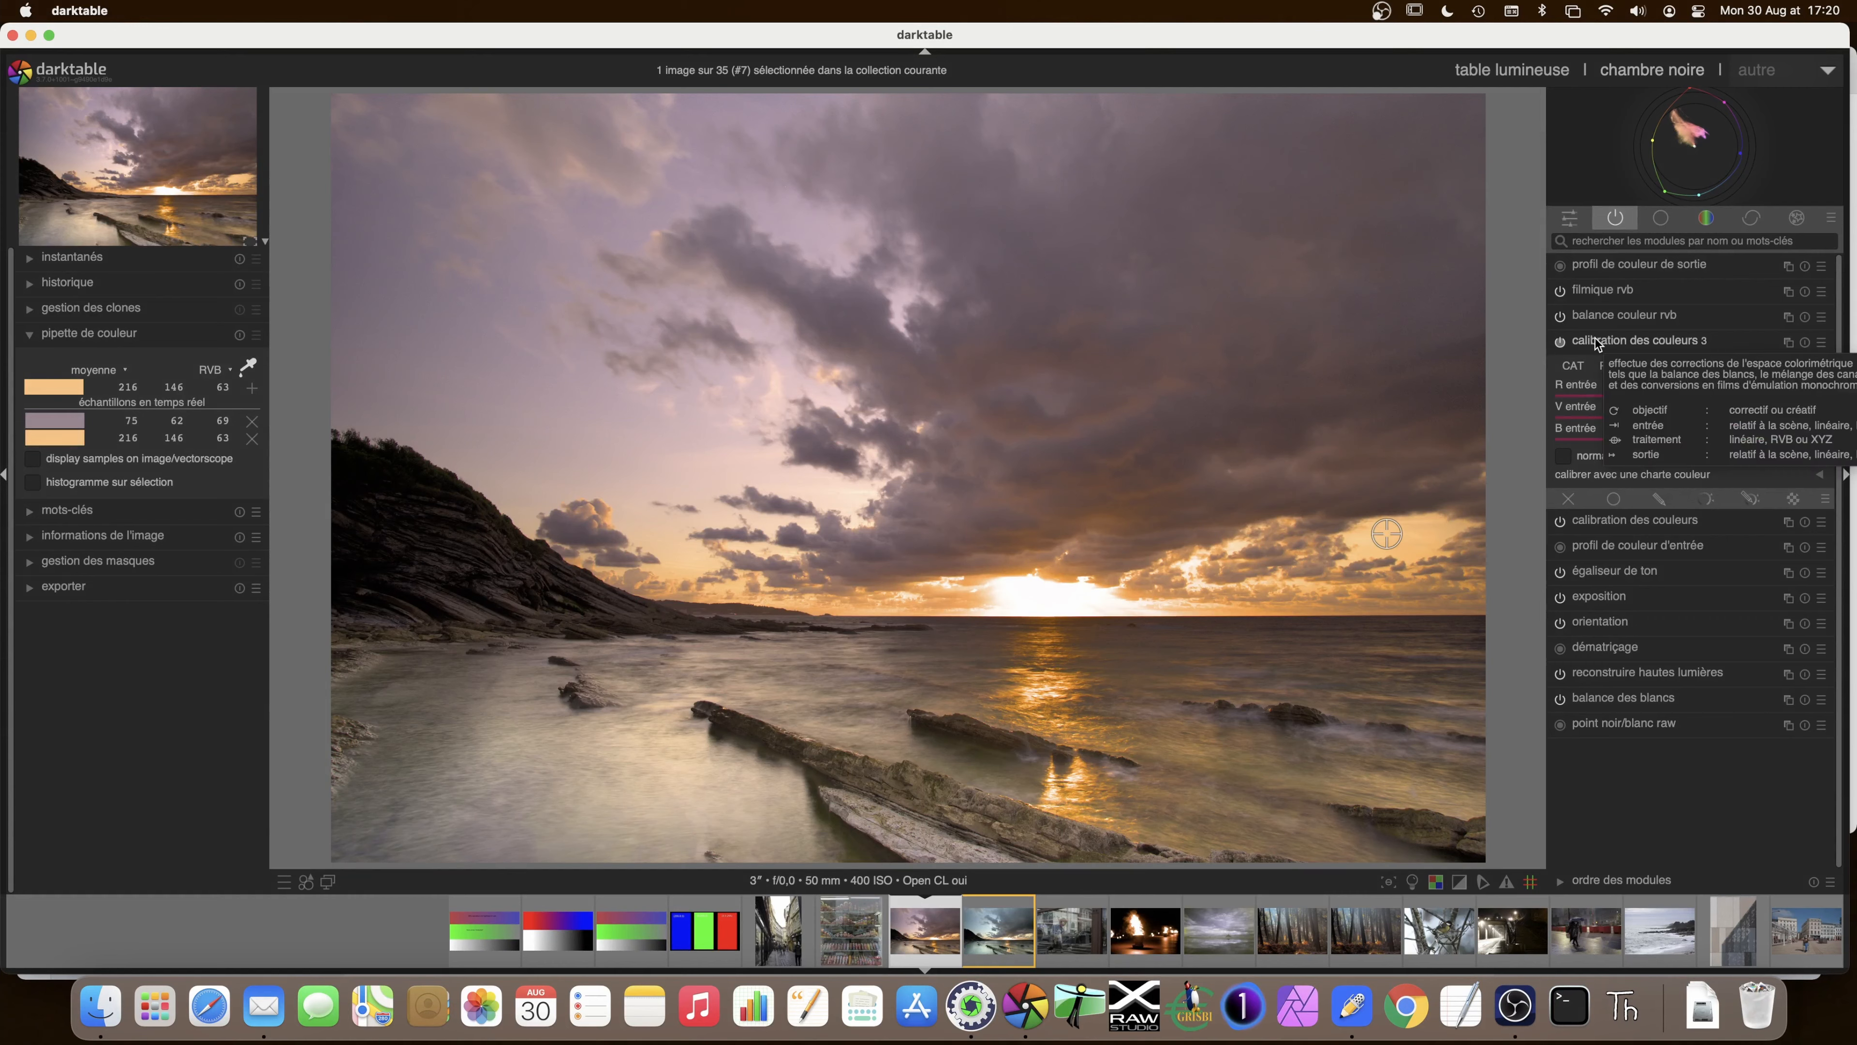
- Set B entrée to 0,099 in the R channel and review the V and B channel settings
left_click(1603, 365)
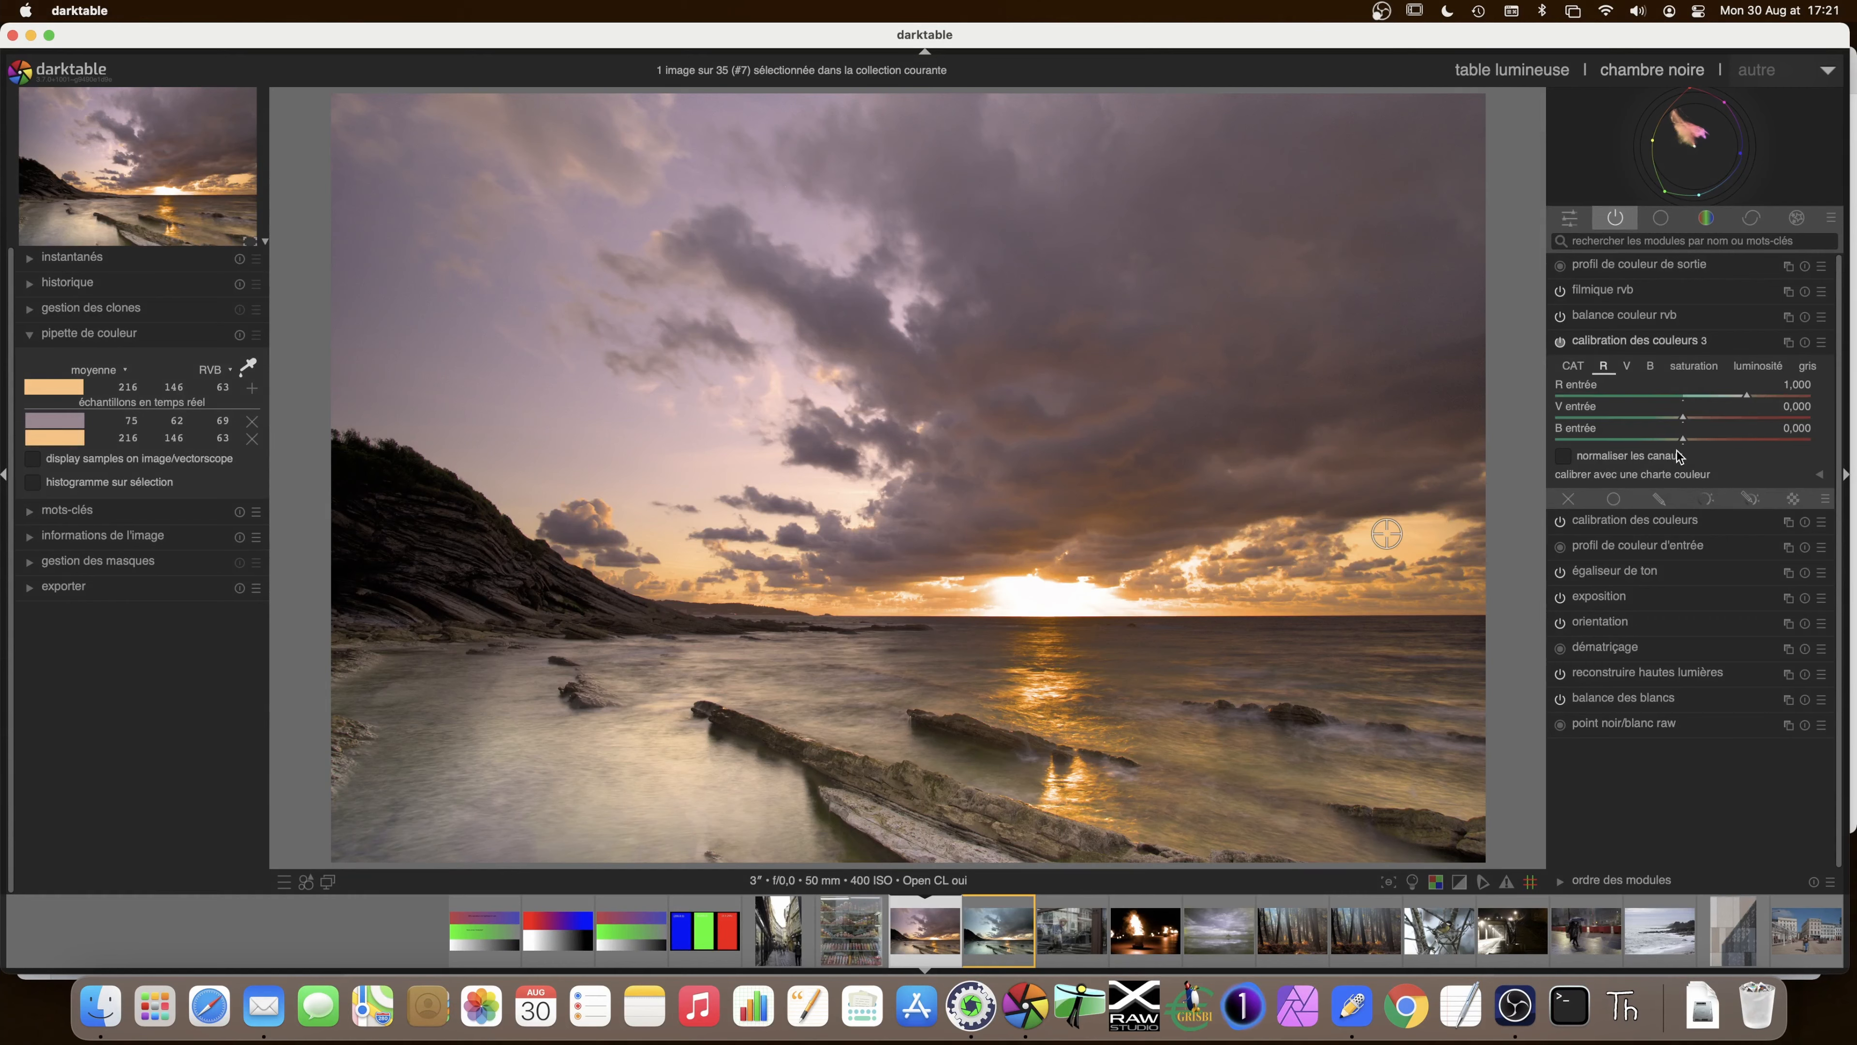
left_click_drag(1685, 438, 1688, 438)
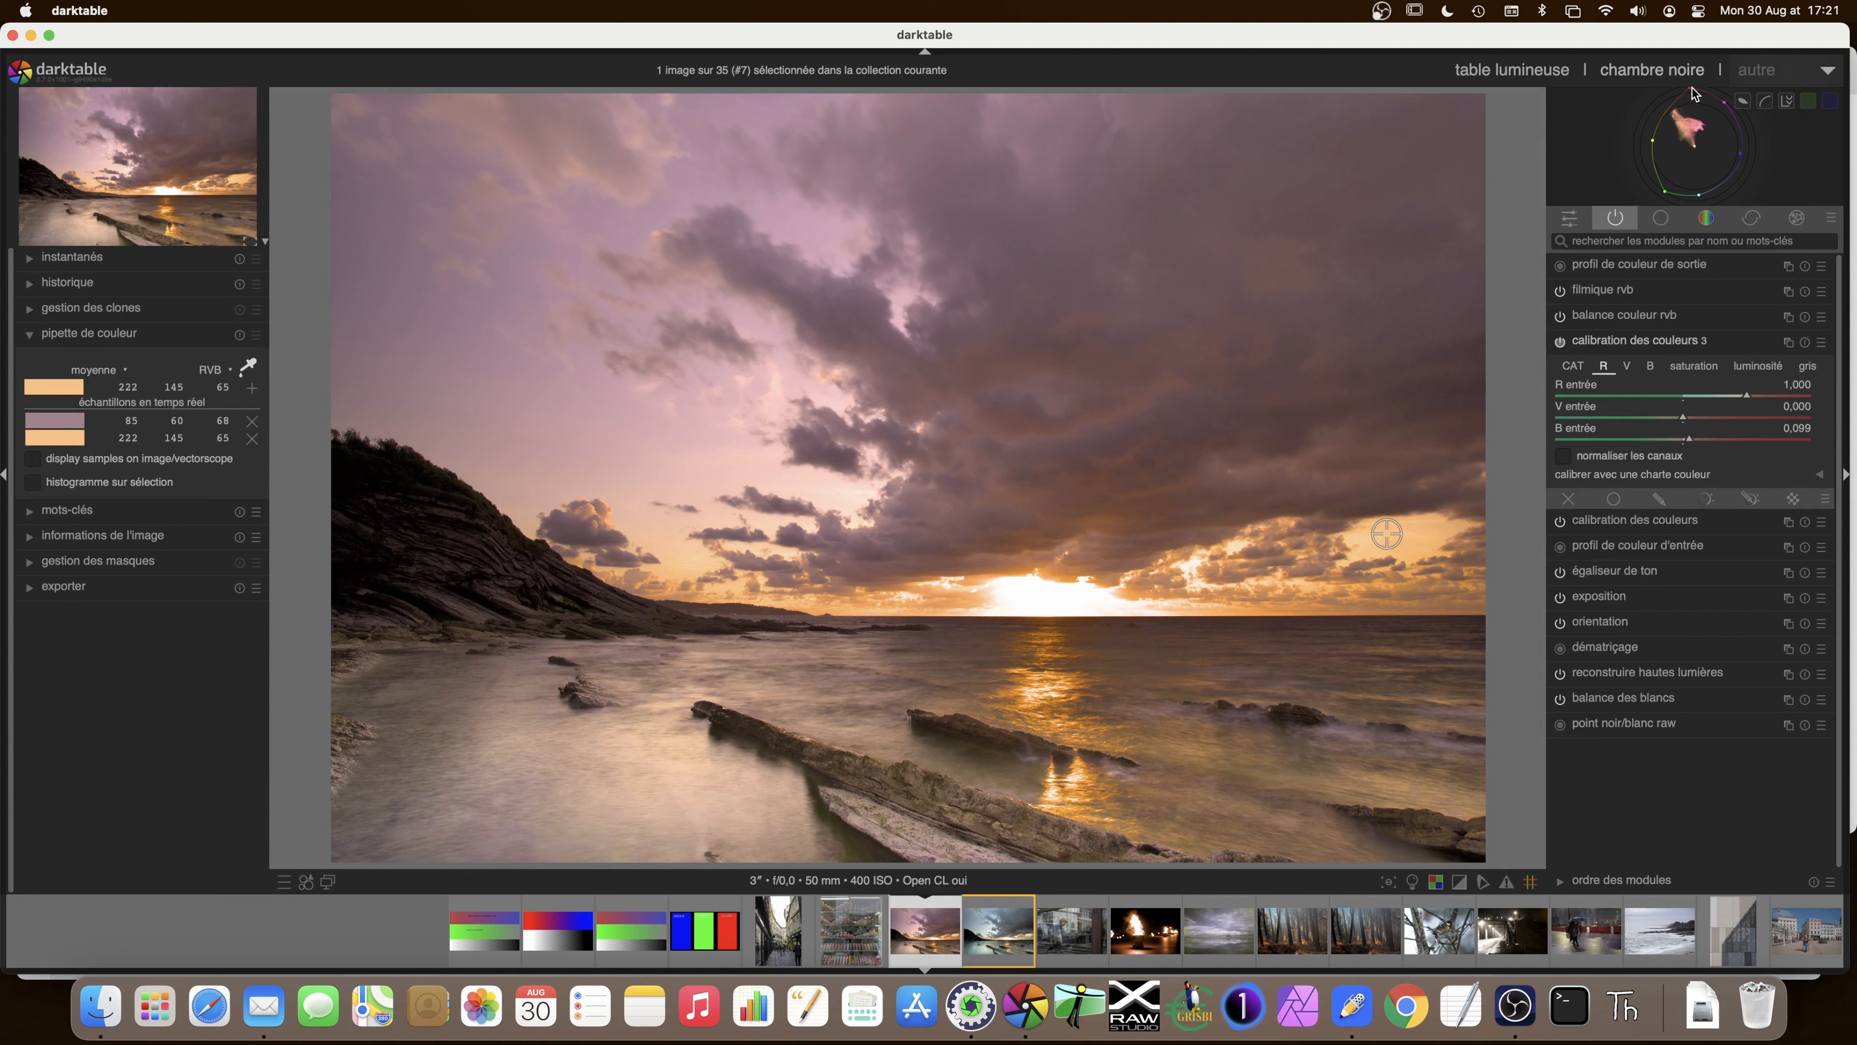
left_click(1626, 366)
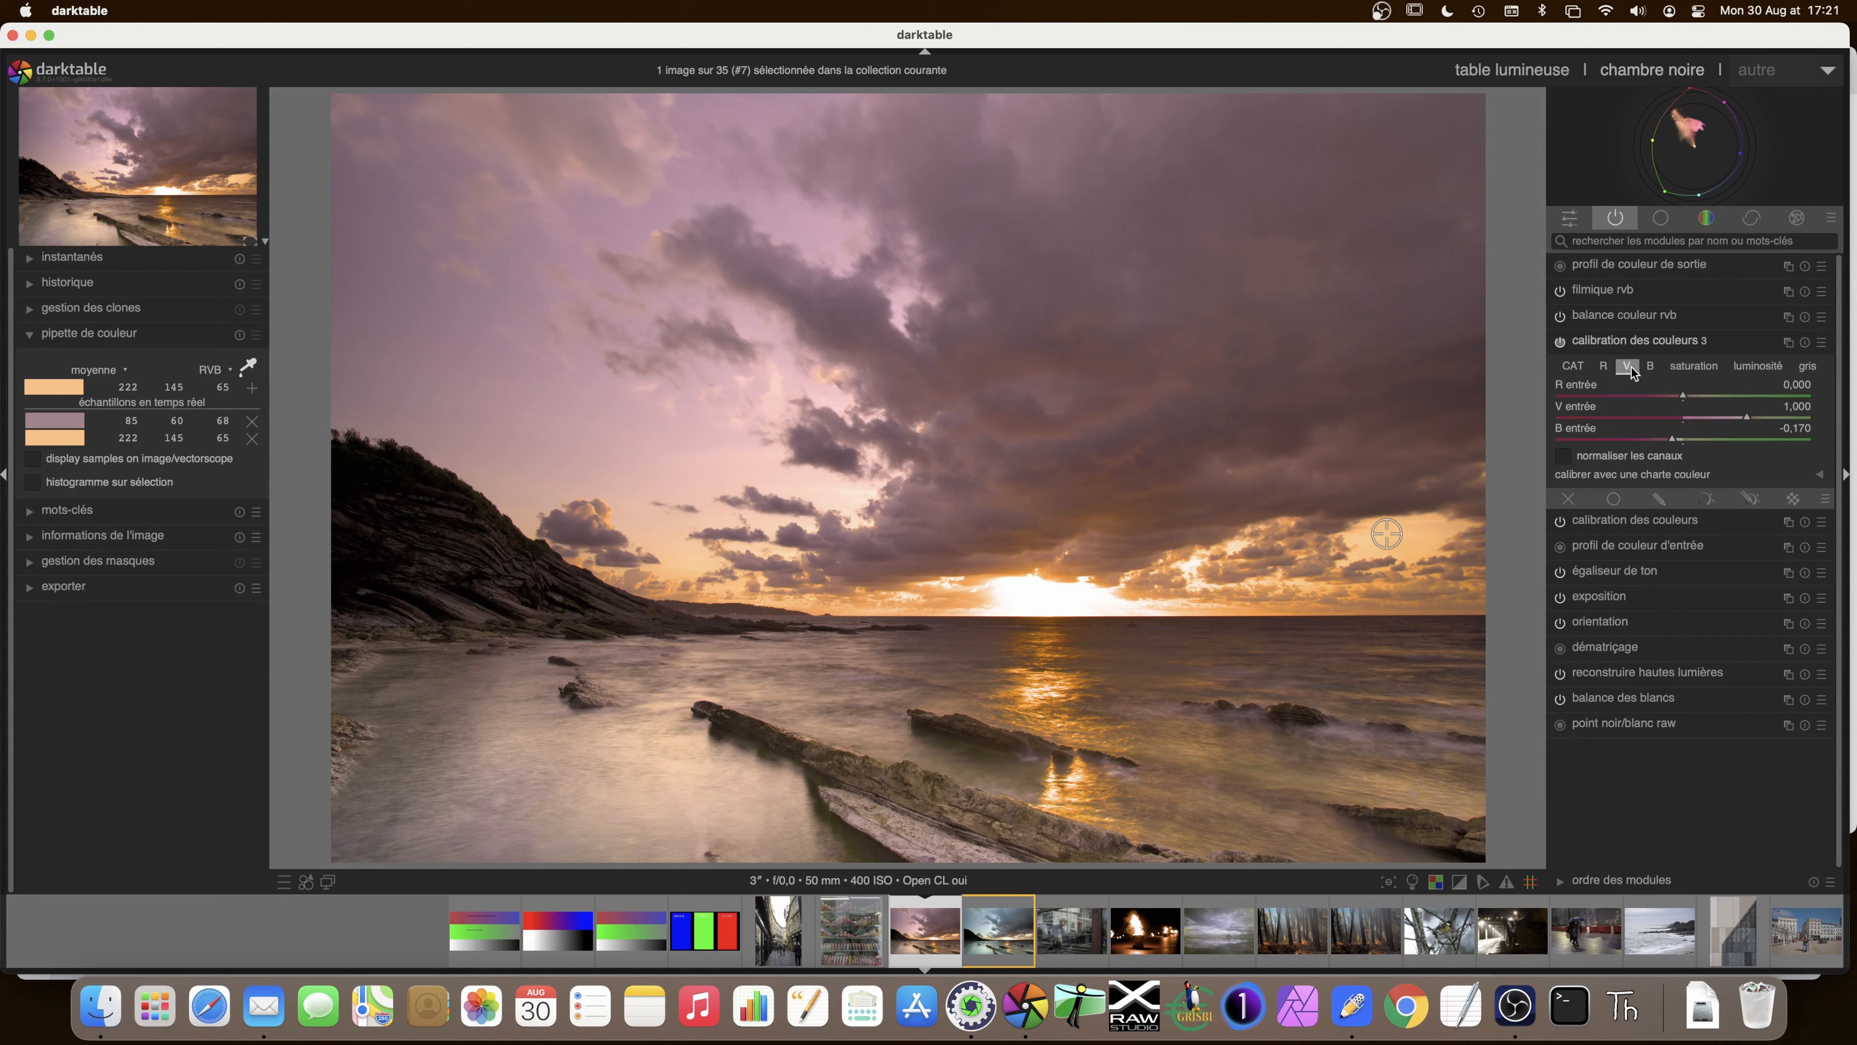
left_click(1651, 367)
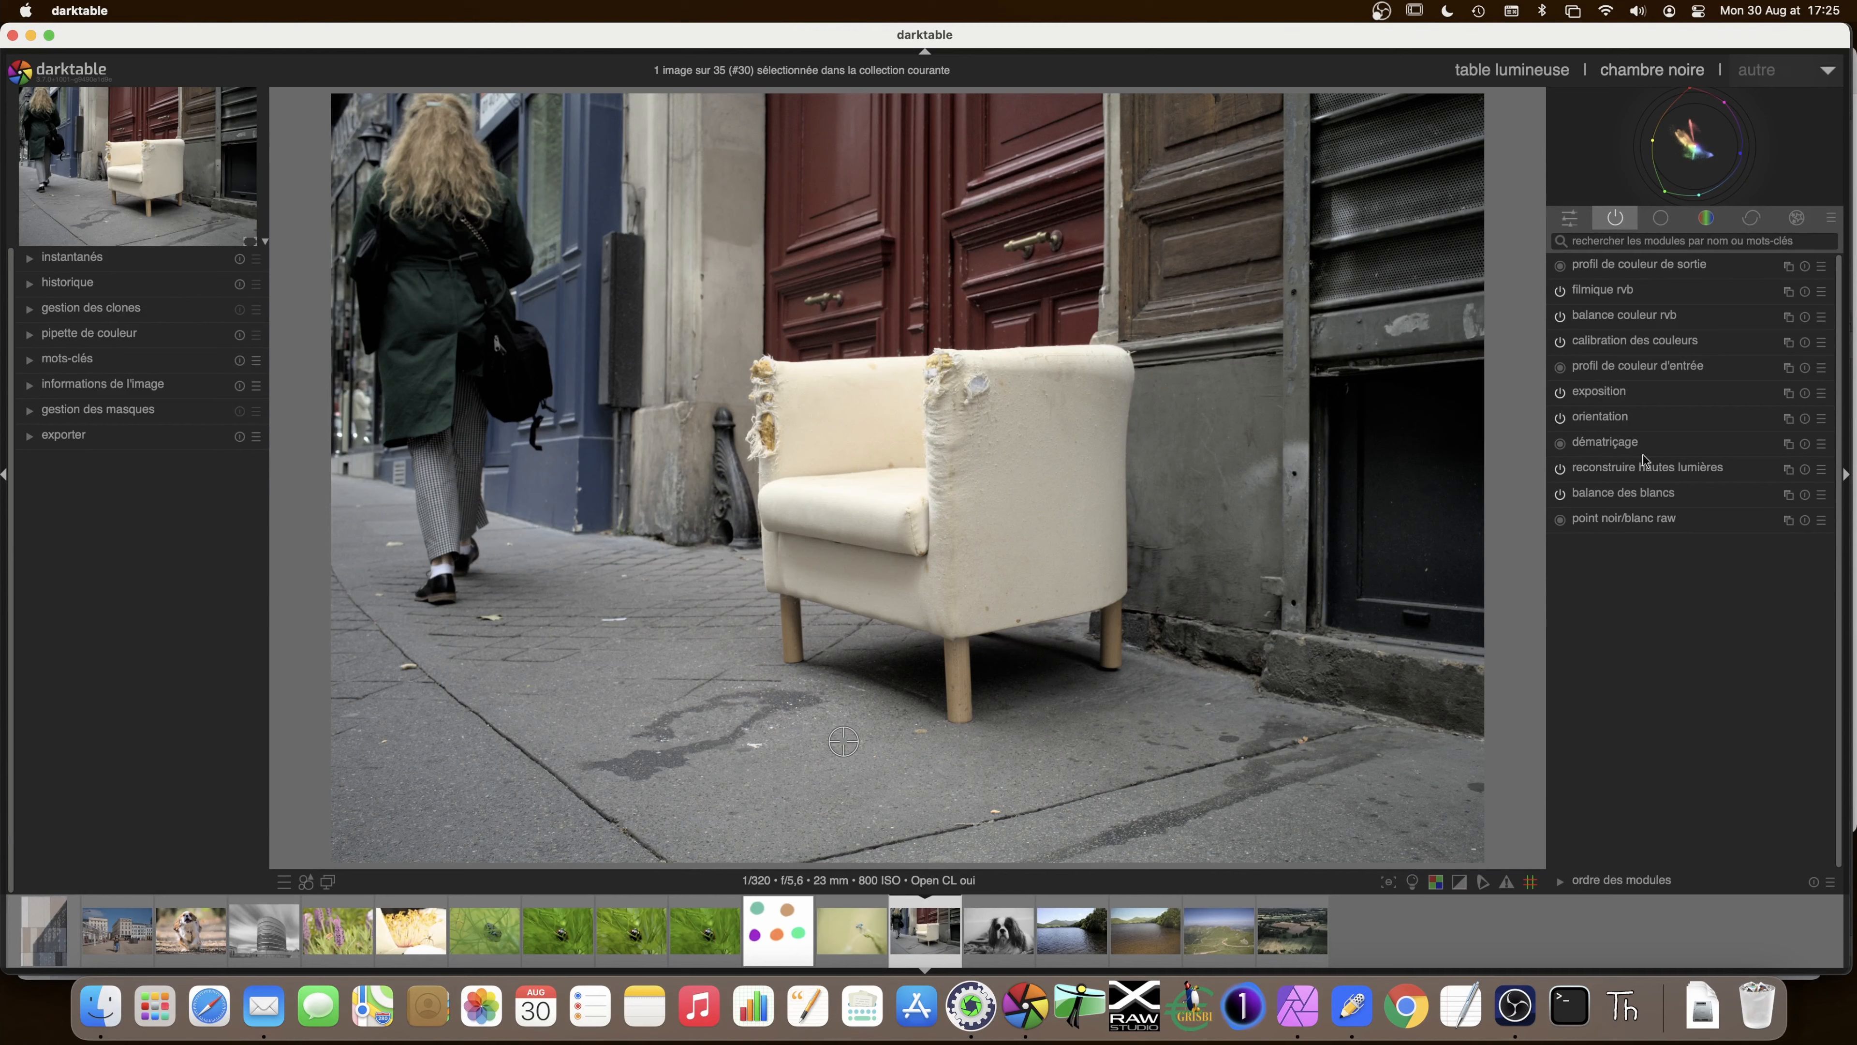
- On the armchair street photo, review balance couleur rvb and switch it off, and look over the filmique rvb scène settings
left_click(1616, 316)
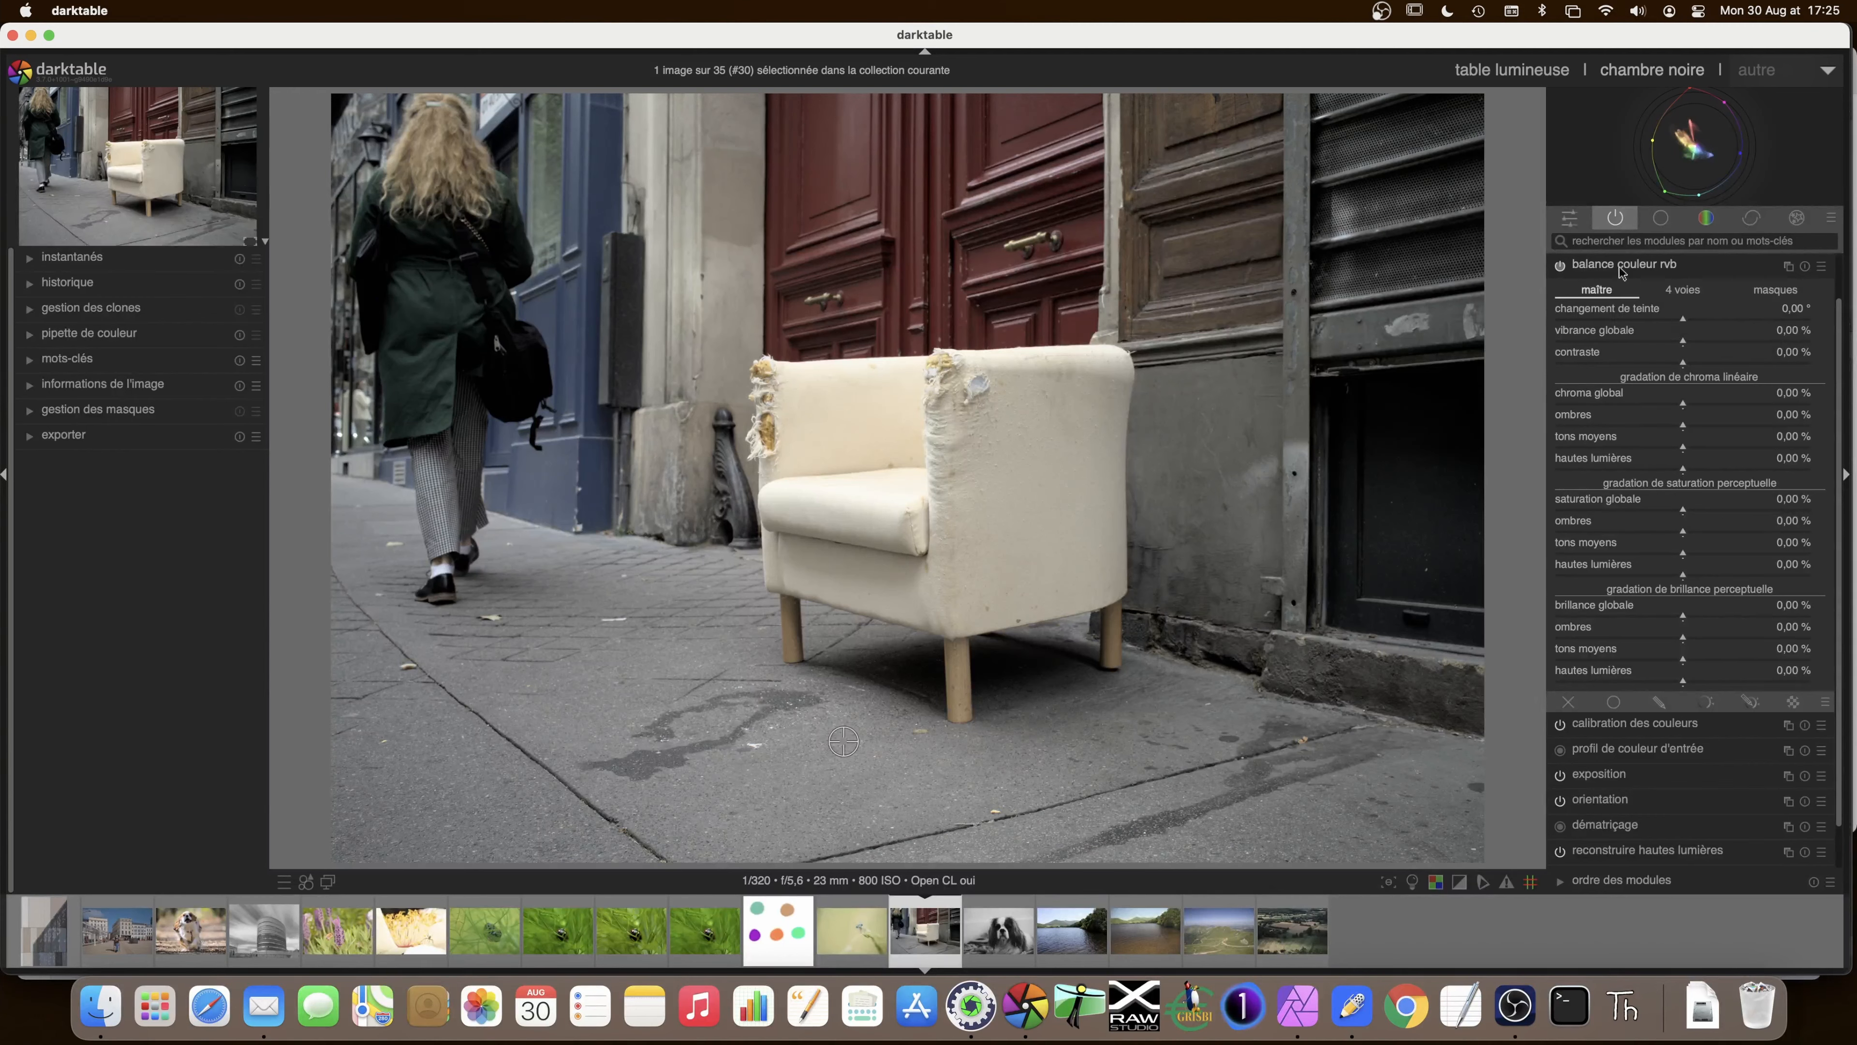
left_click(1682, 291)
left_click(1749, 291)
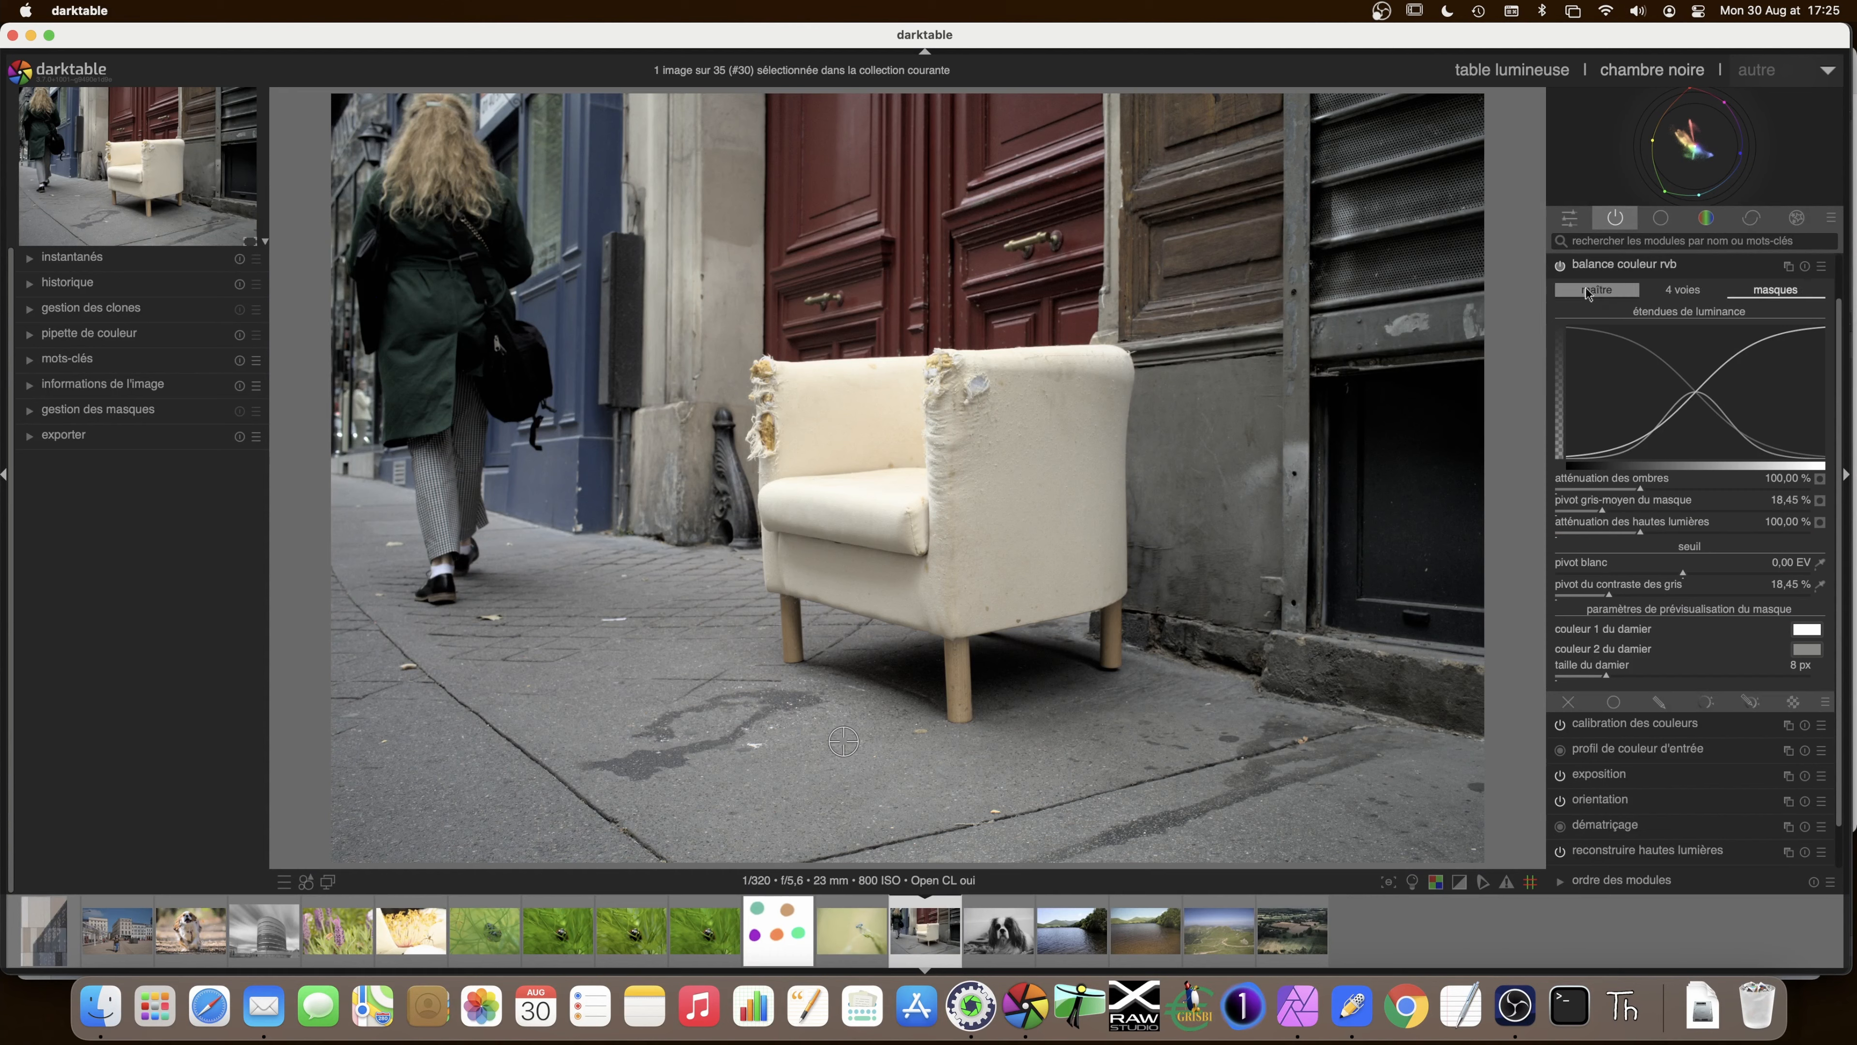
left_click(1629, 266)
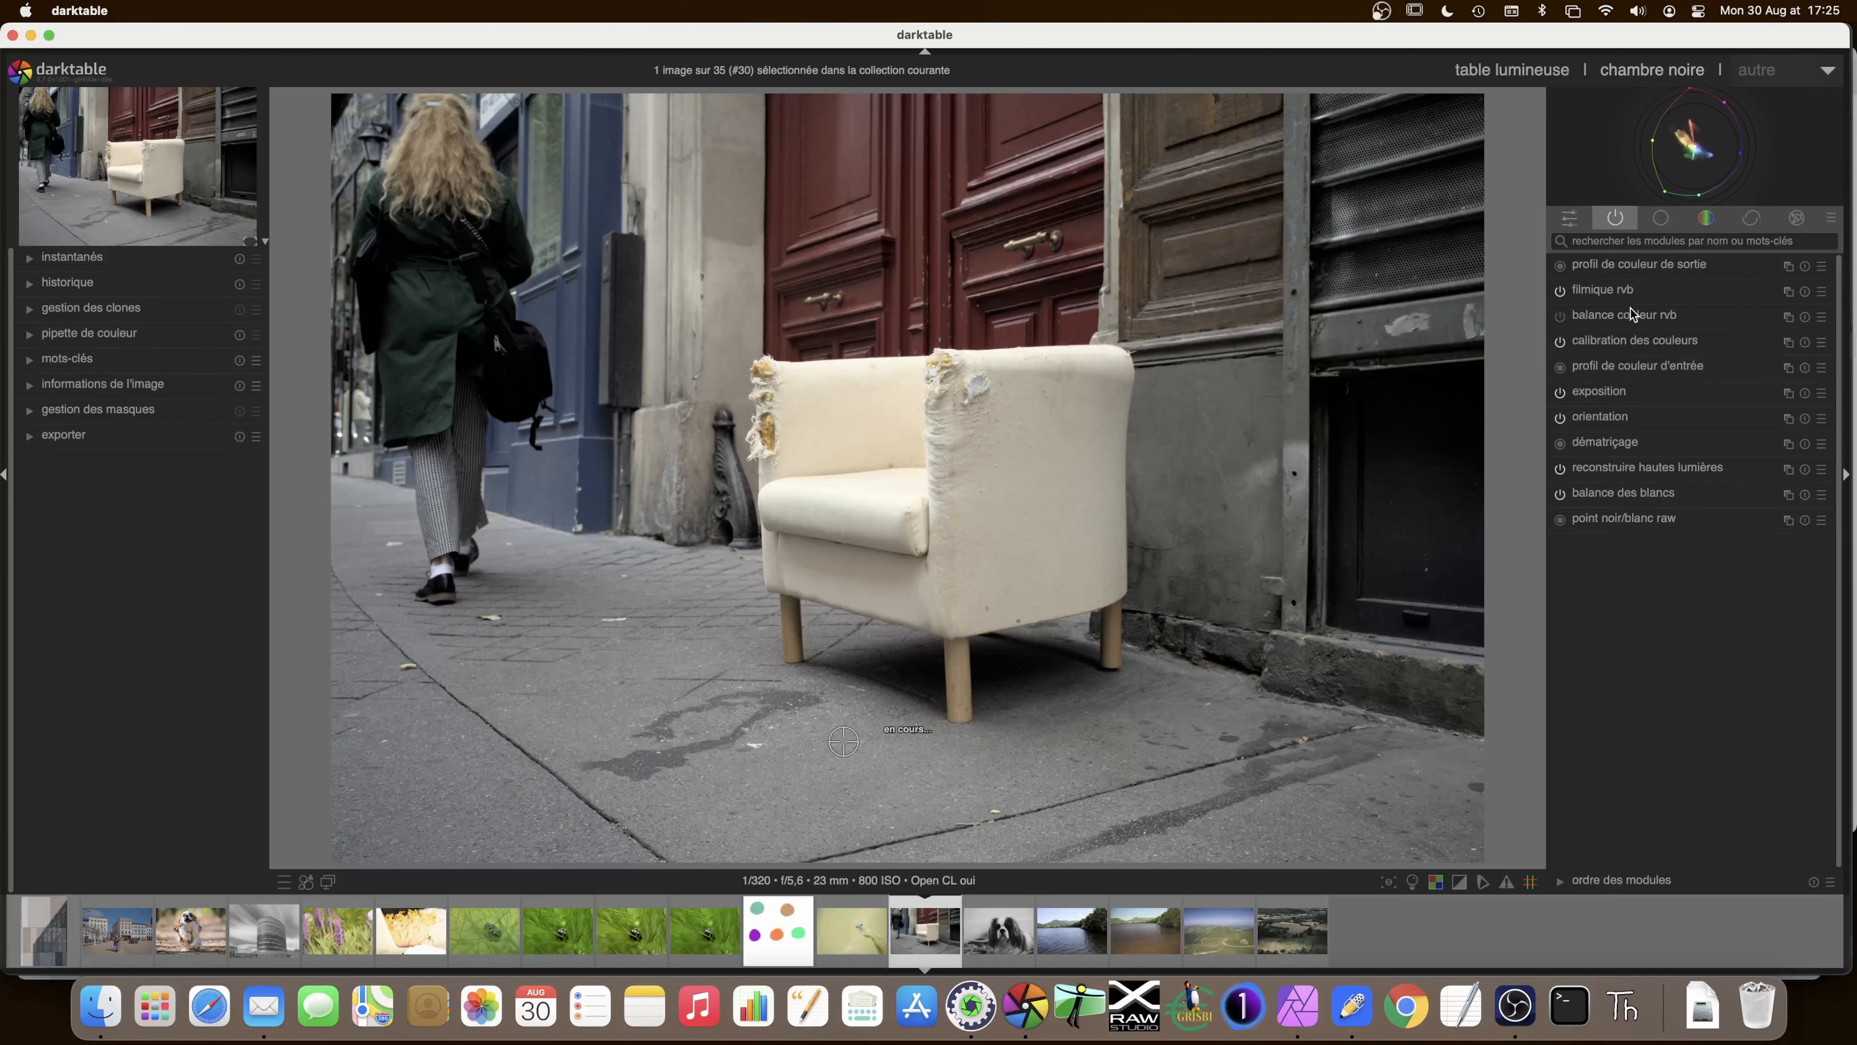
left_click(1604, 293)
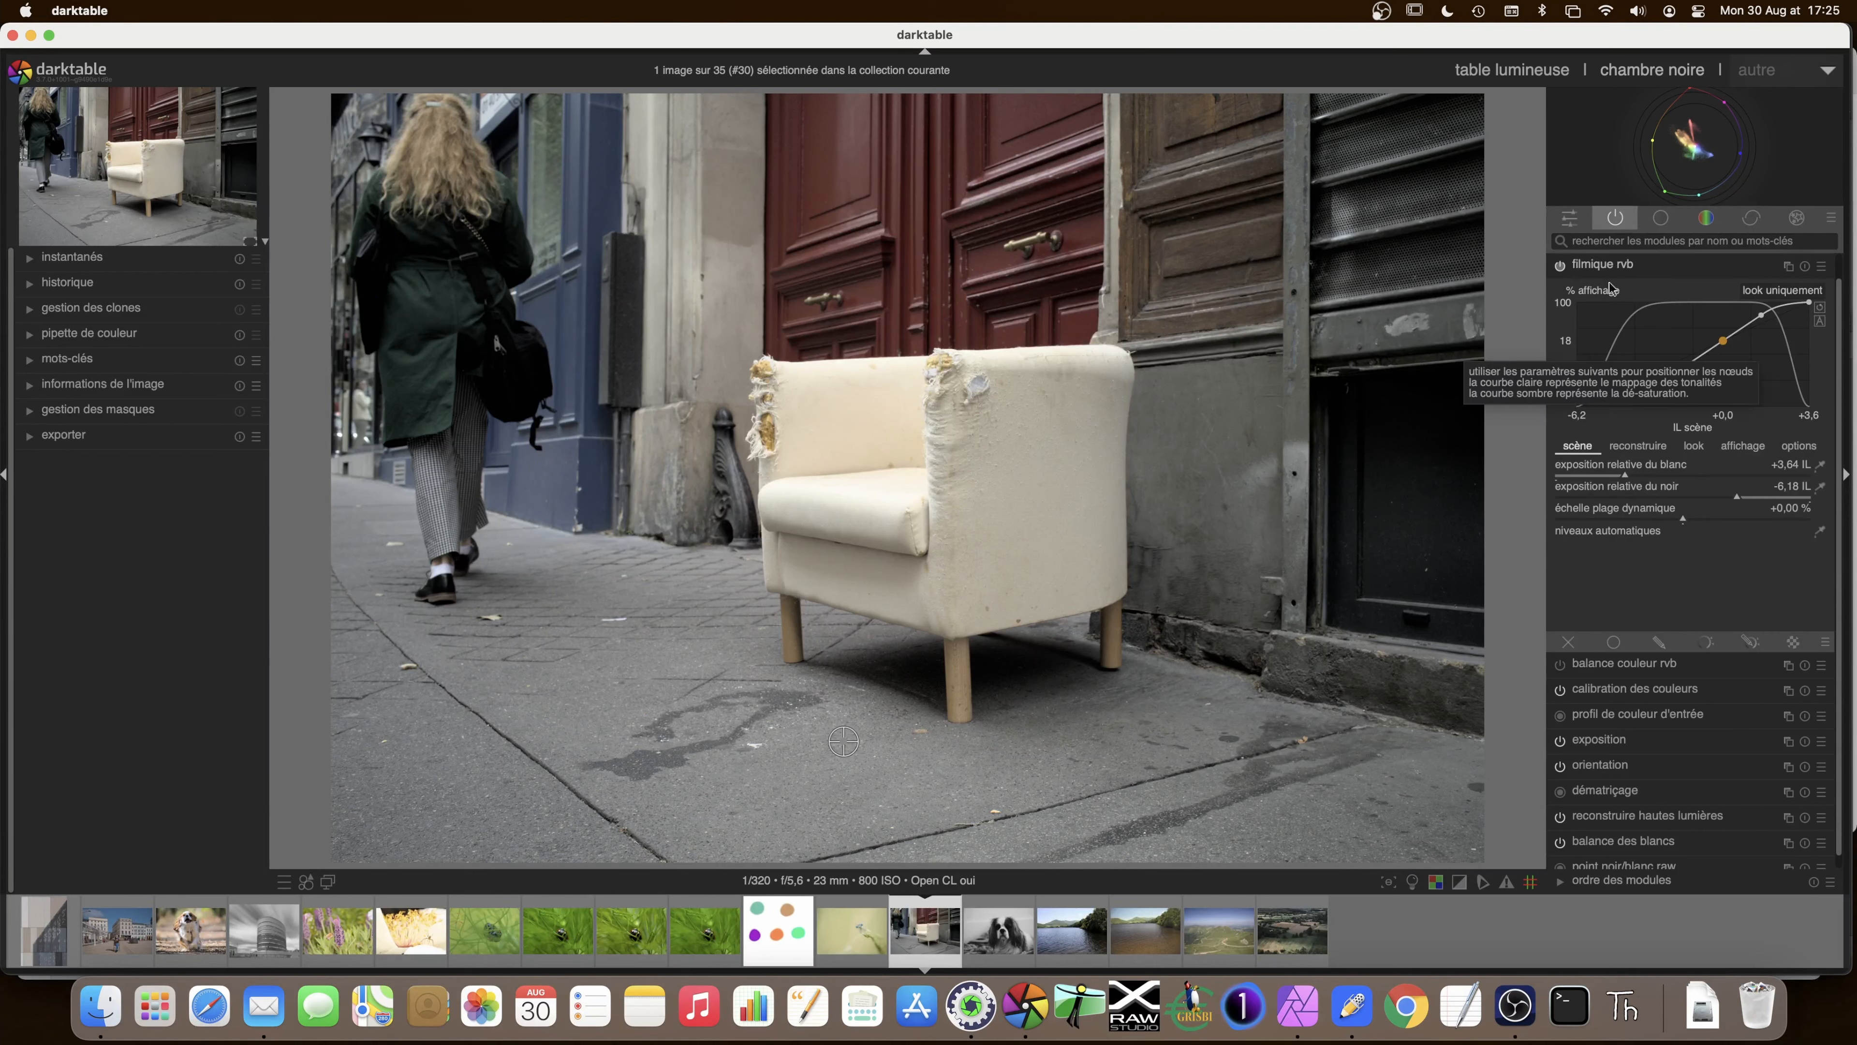
left_click(1666, 270)
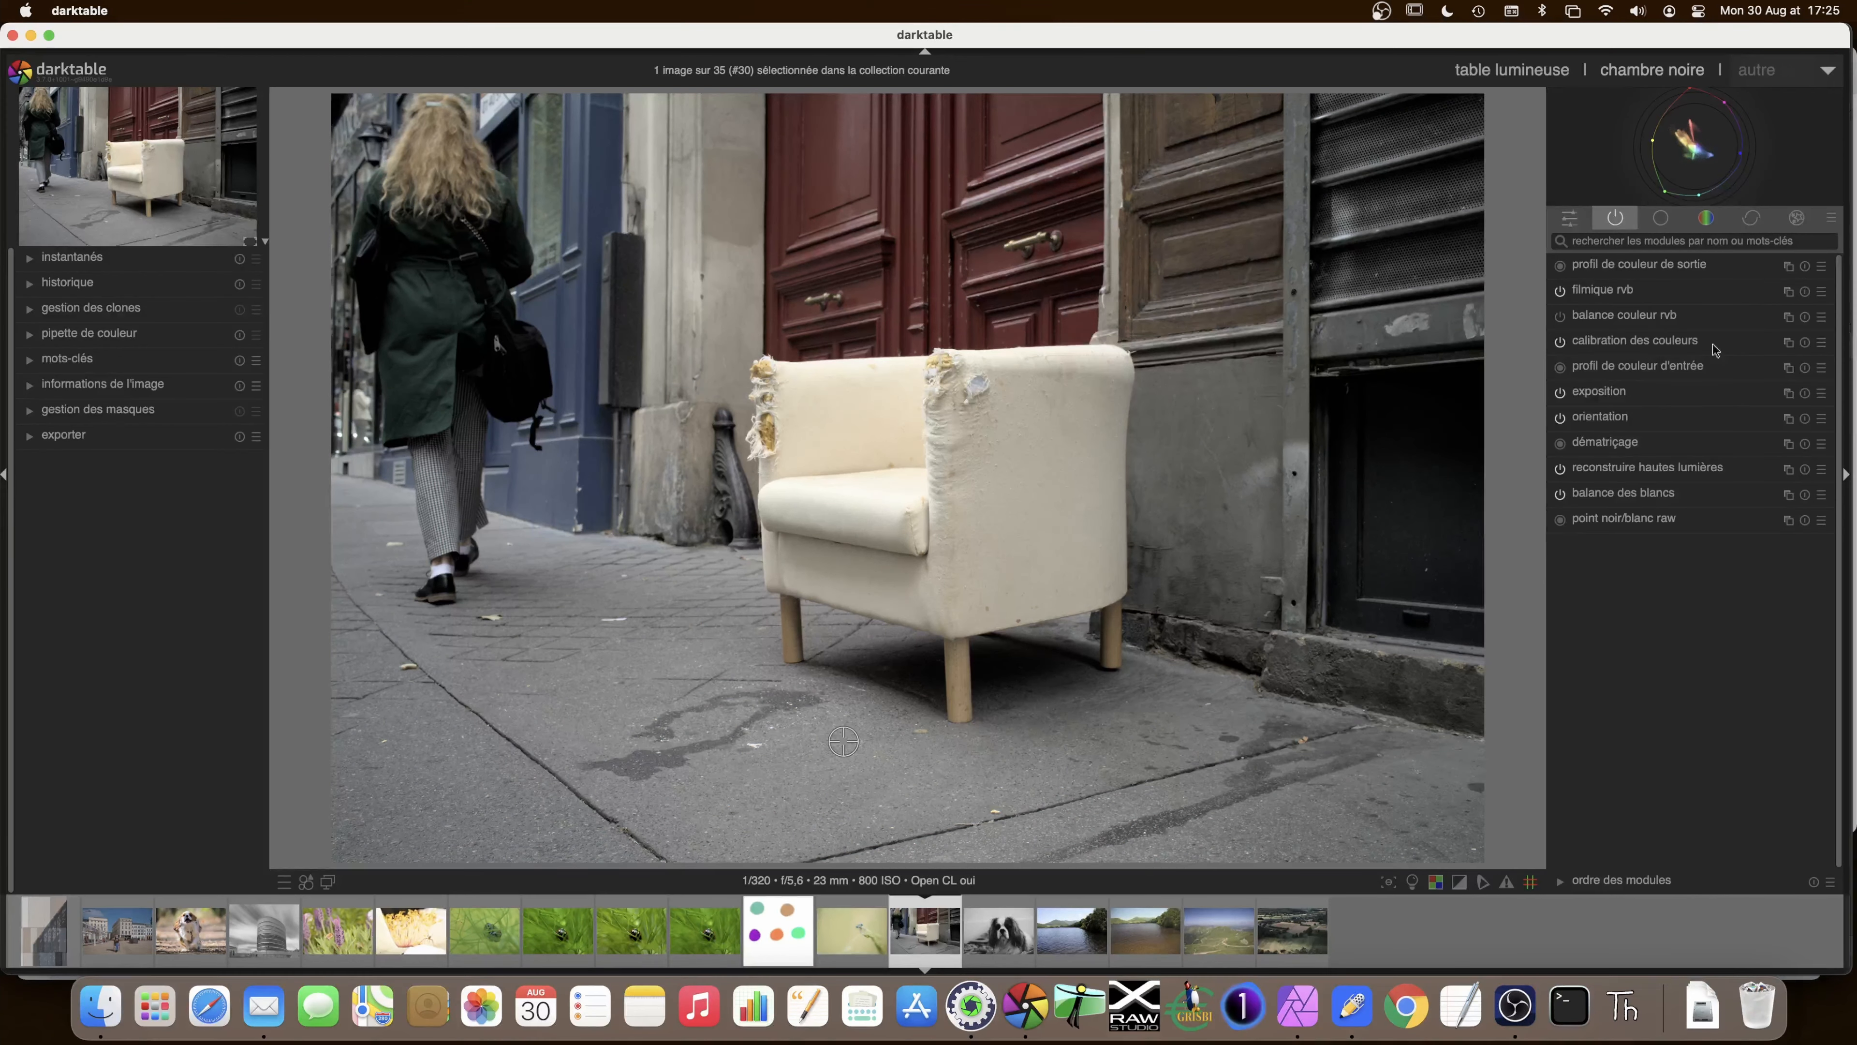
- Sample the illuminant over nearly the whole image with the CAT picker of calibration des couleurs
left_click(1637, 341)
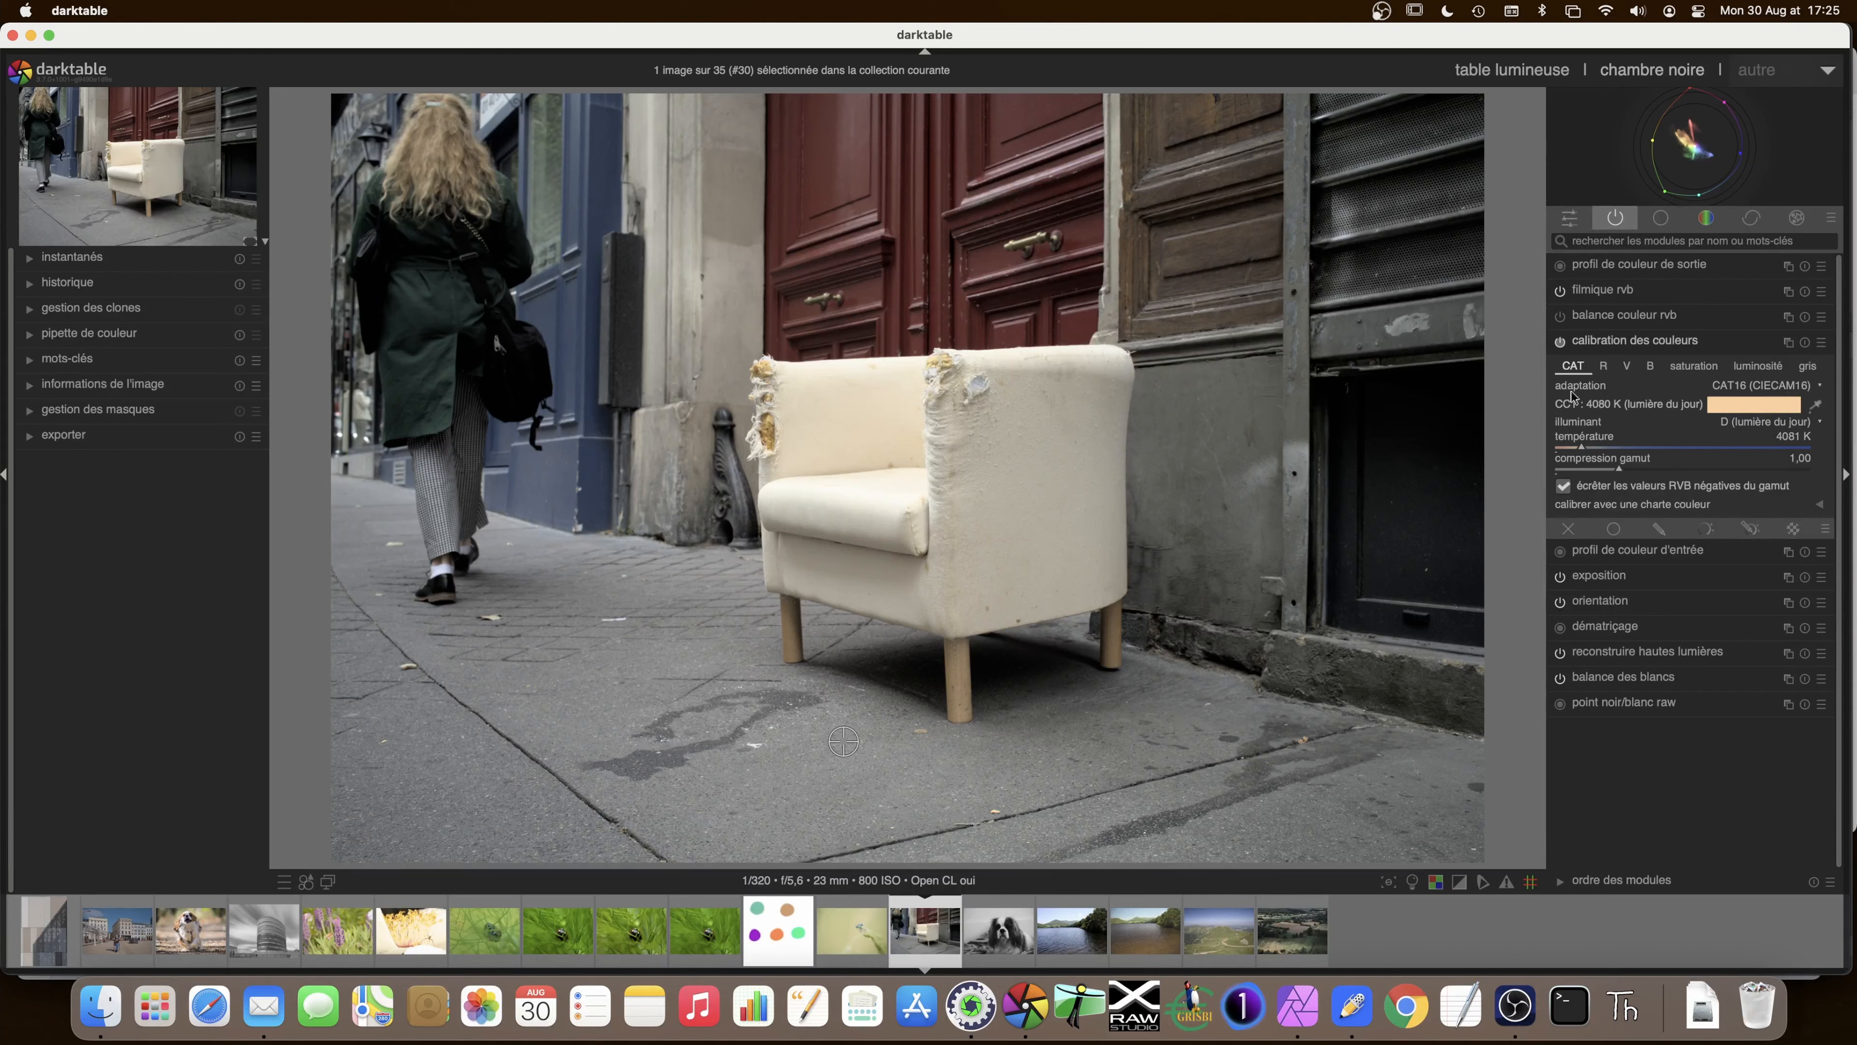
left_click(1816, 406)
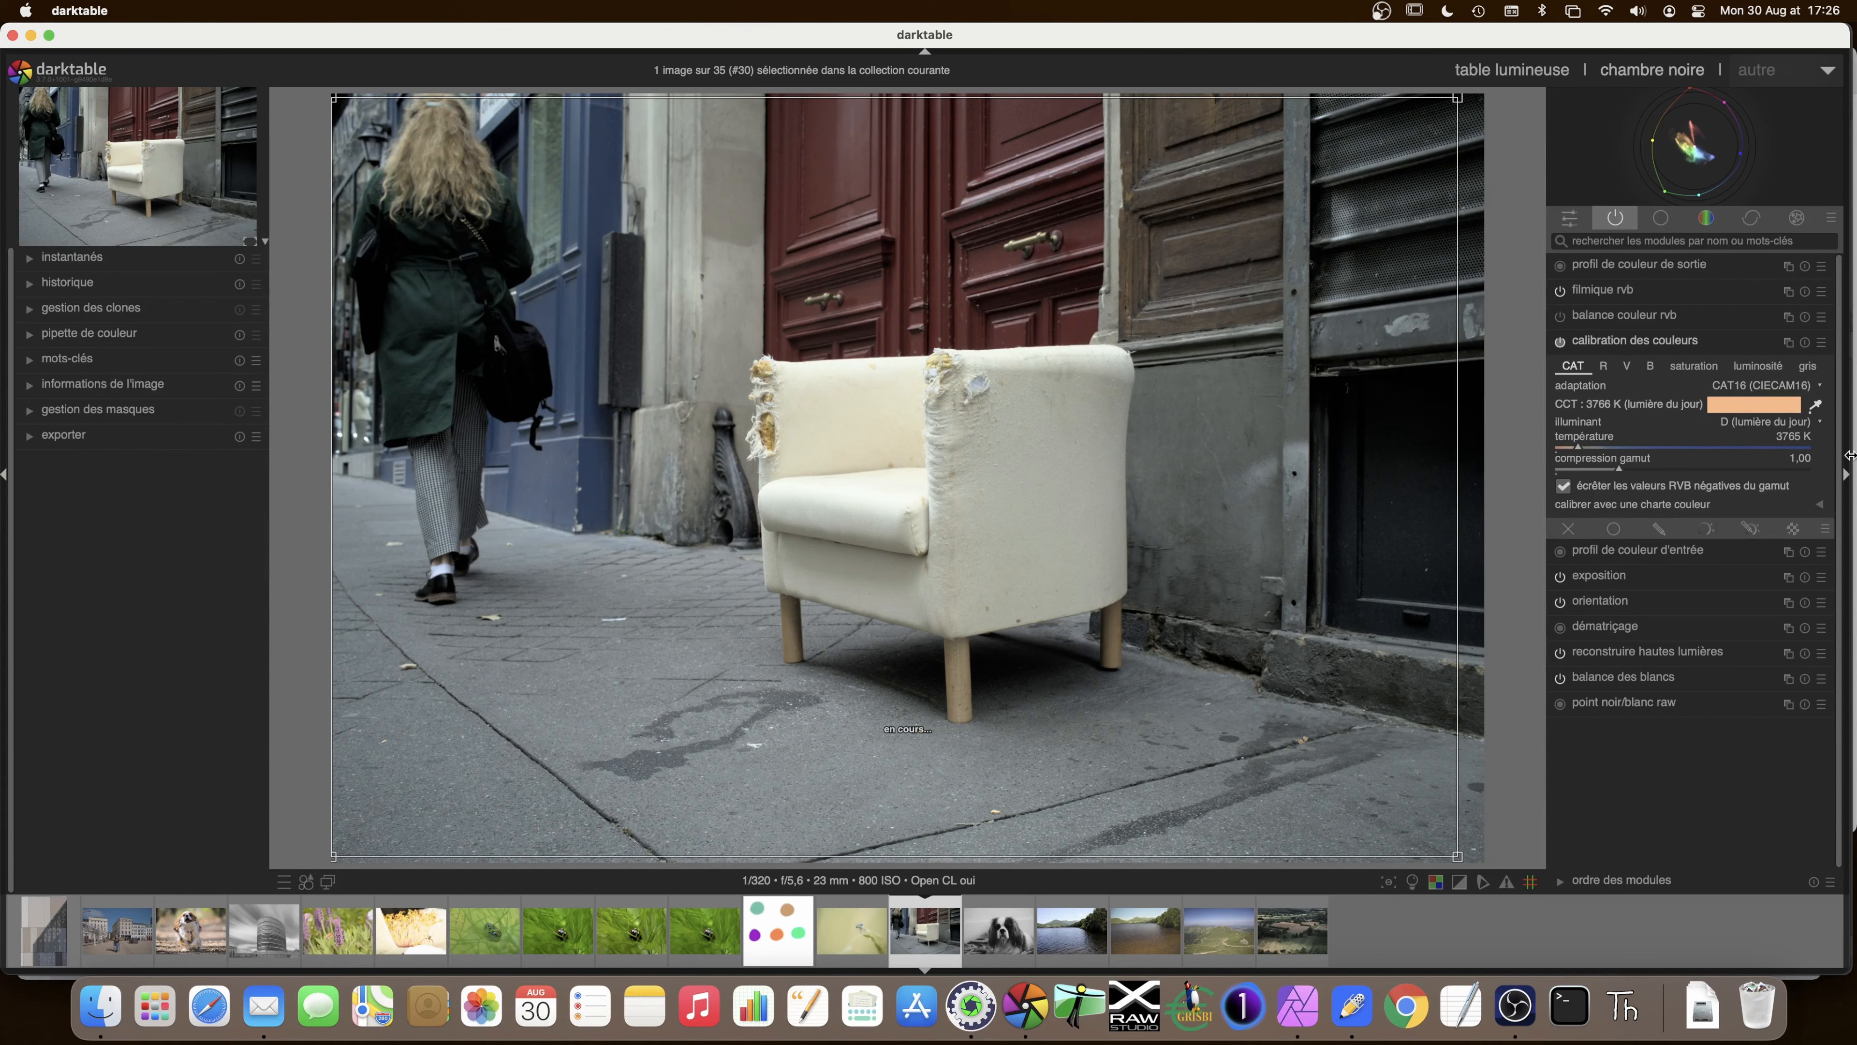
- Resample the illuminant from a patch of pavement in front of the armchair, then collapse the calibration des couleurs settings
left_click(1816, 407)
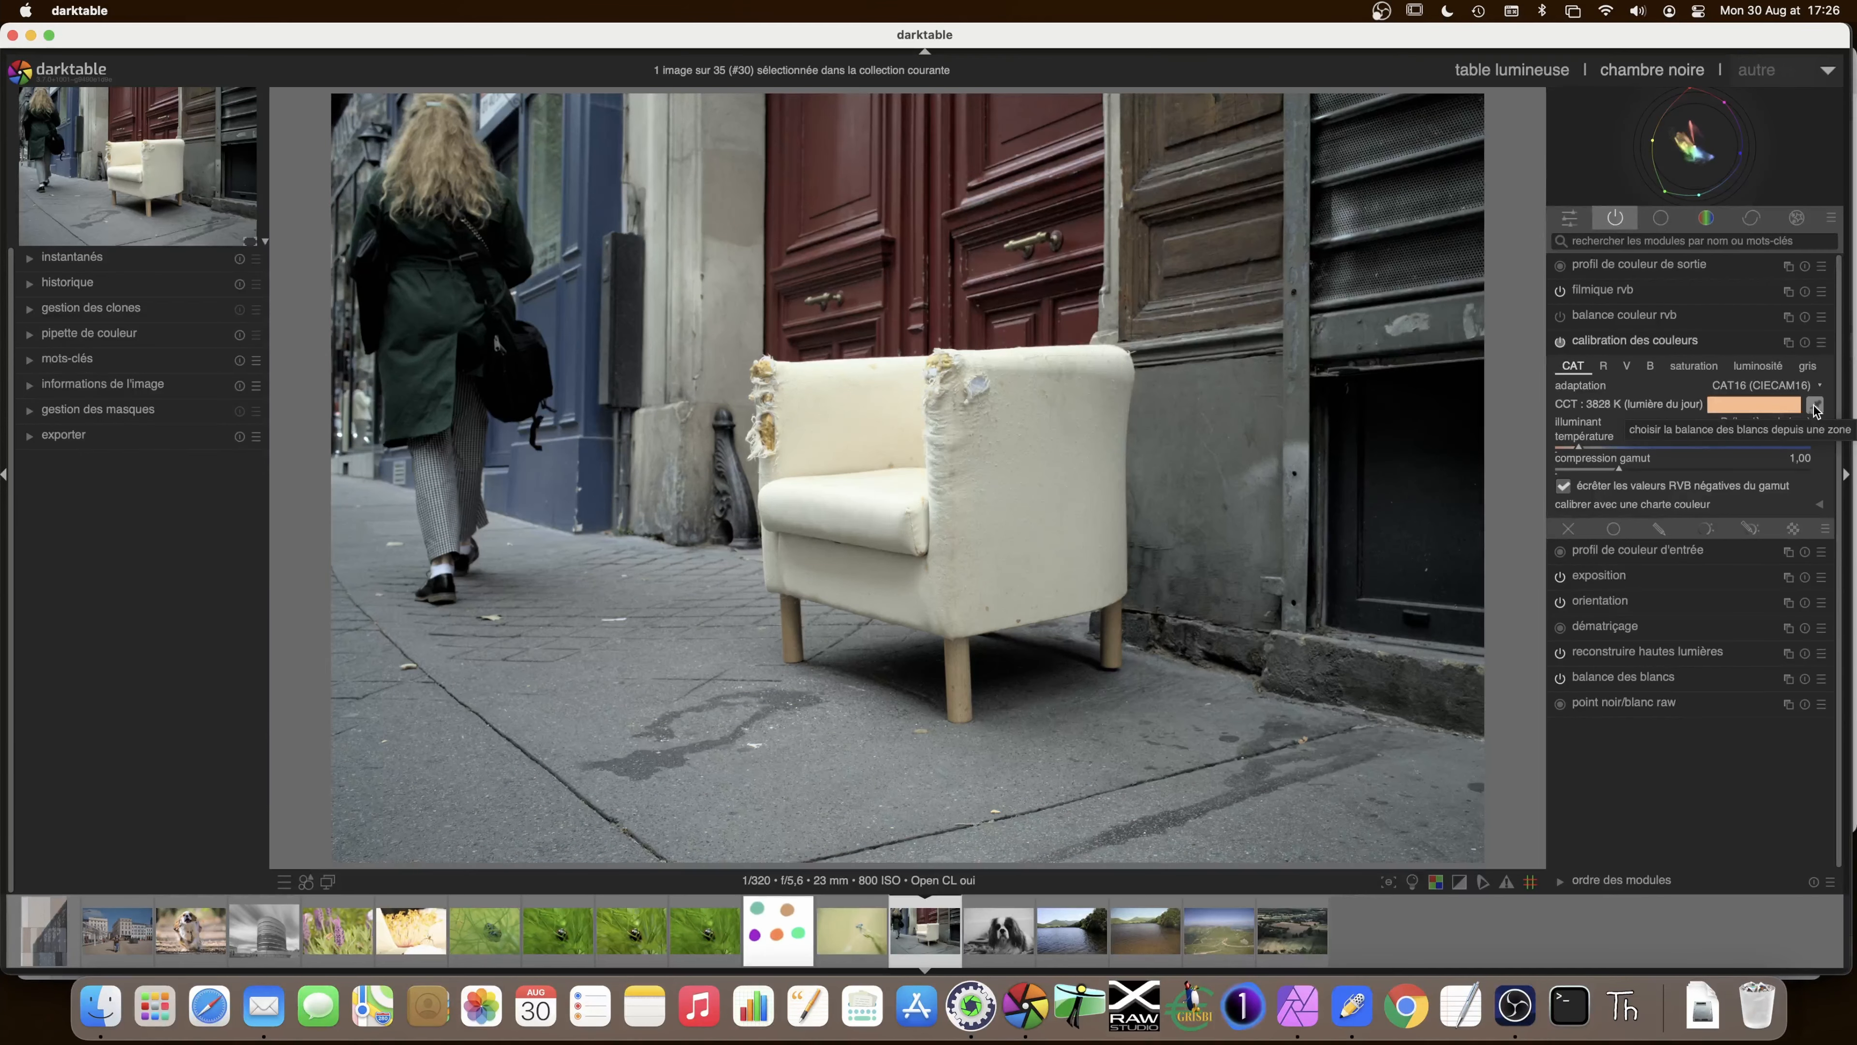
left_click(1816, 405)
left_click_drag(508, 704, 737, 823)
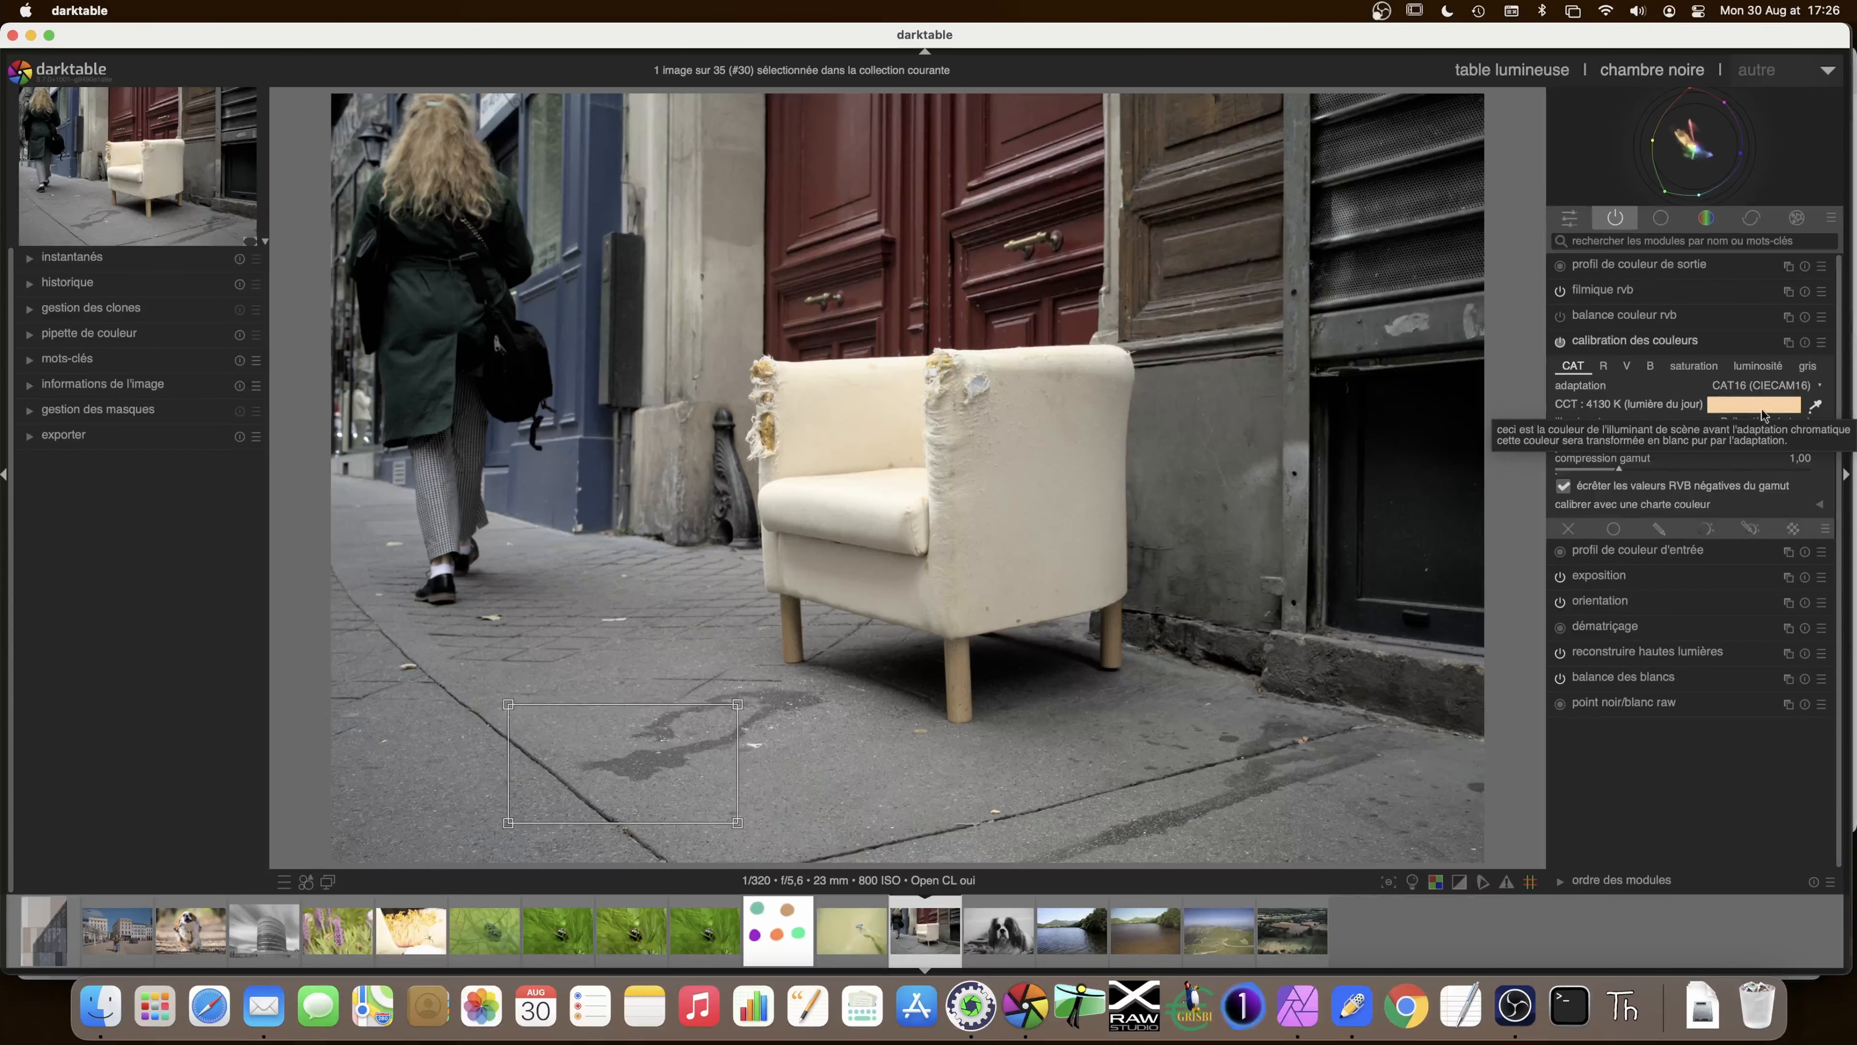
left_click(1777, 342)
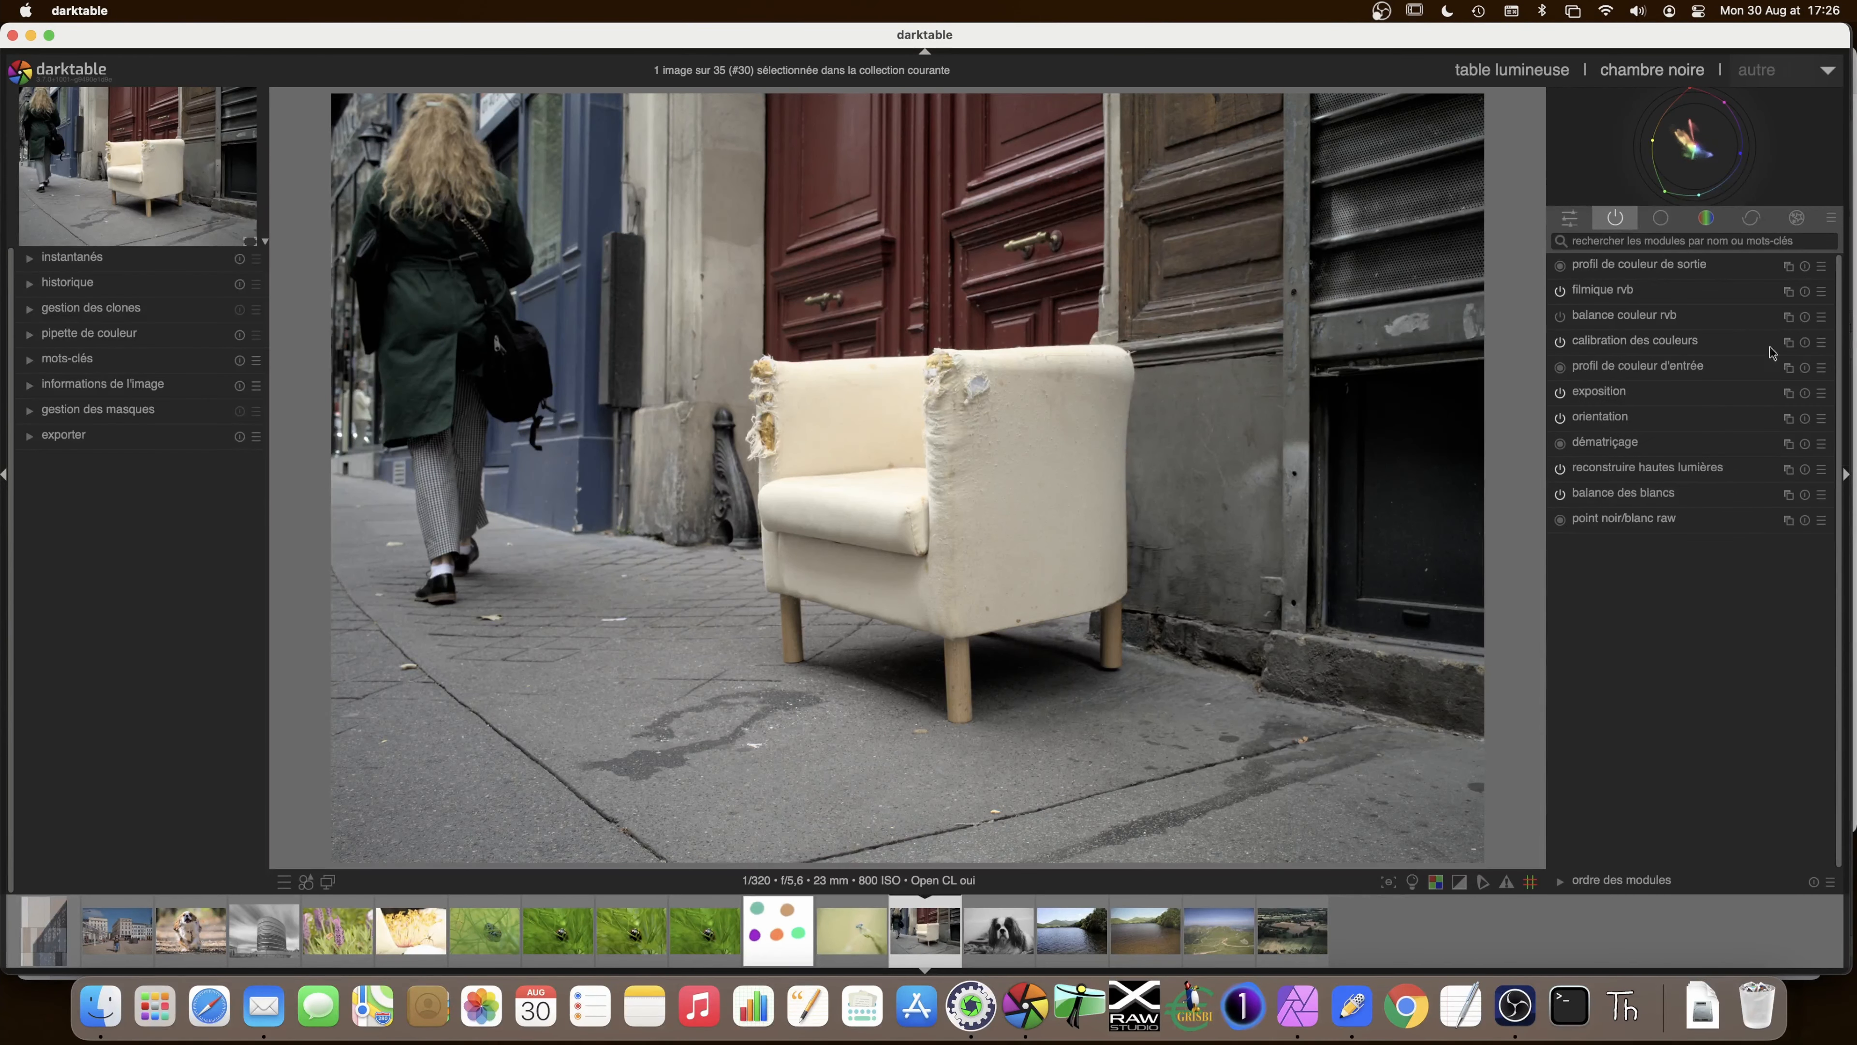
- Create a new instance of calibration des couleurs, check its CAT adaptation and return to its R channel
left_click(1787, 343)
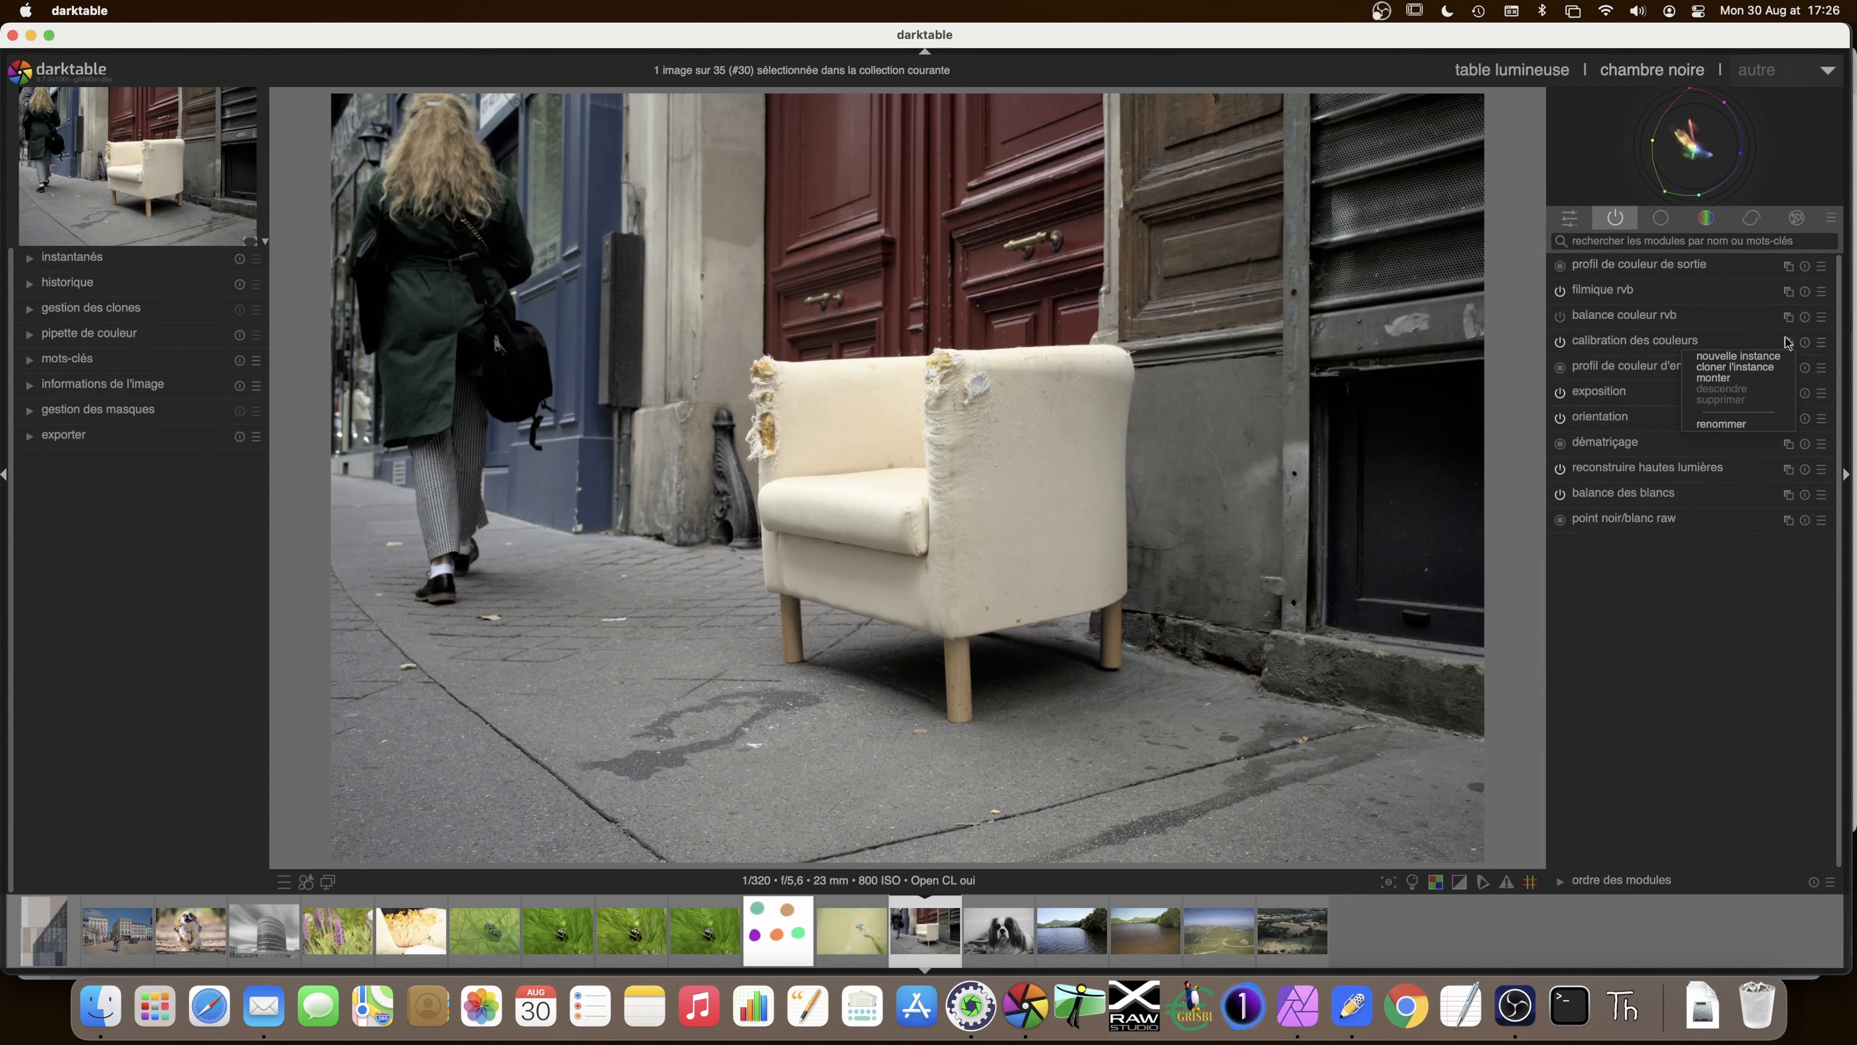
left_click(1747, 357)
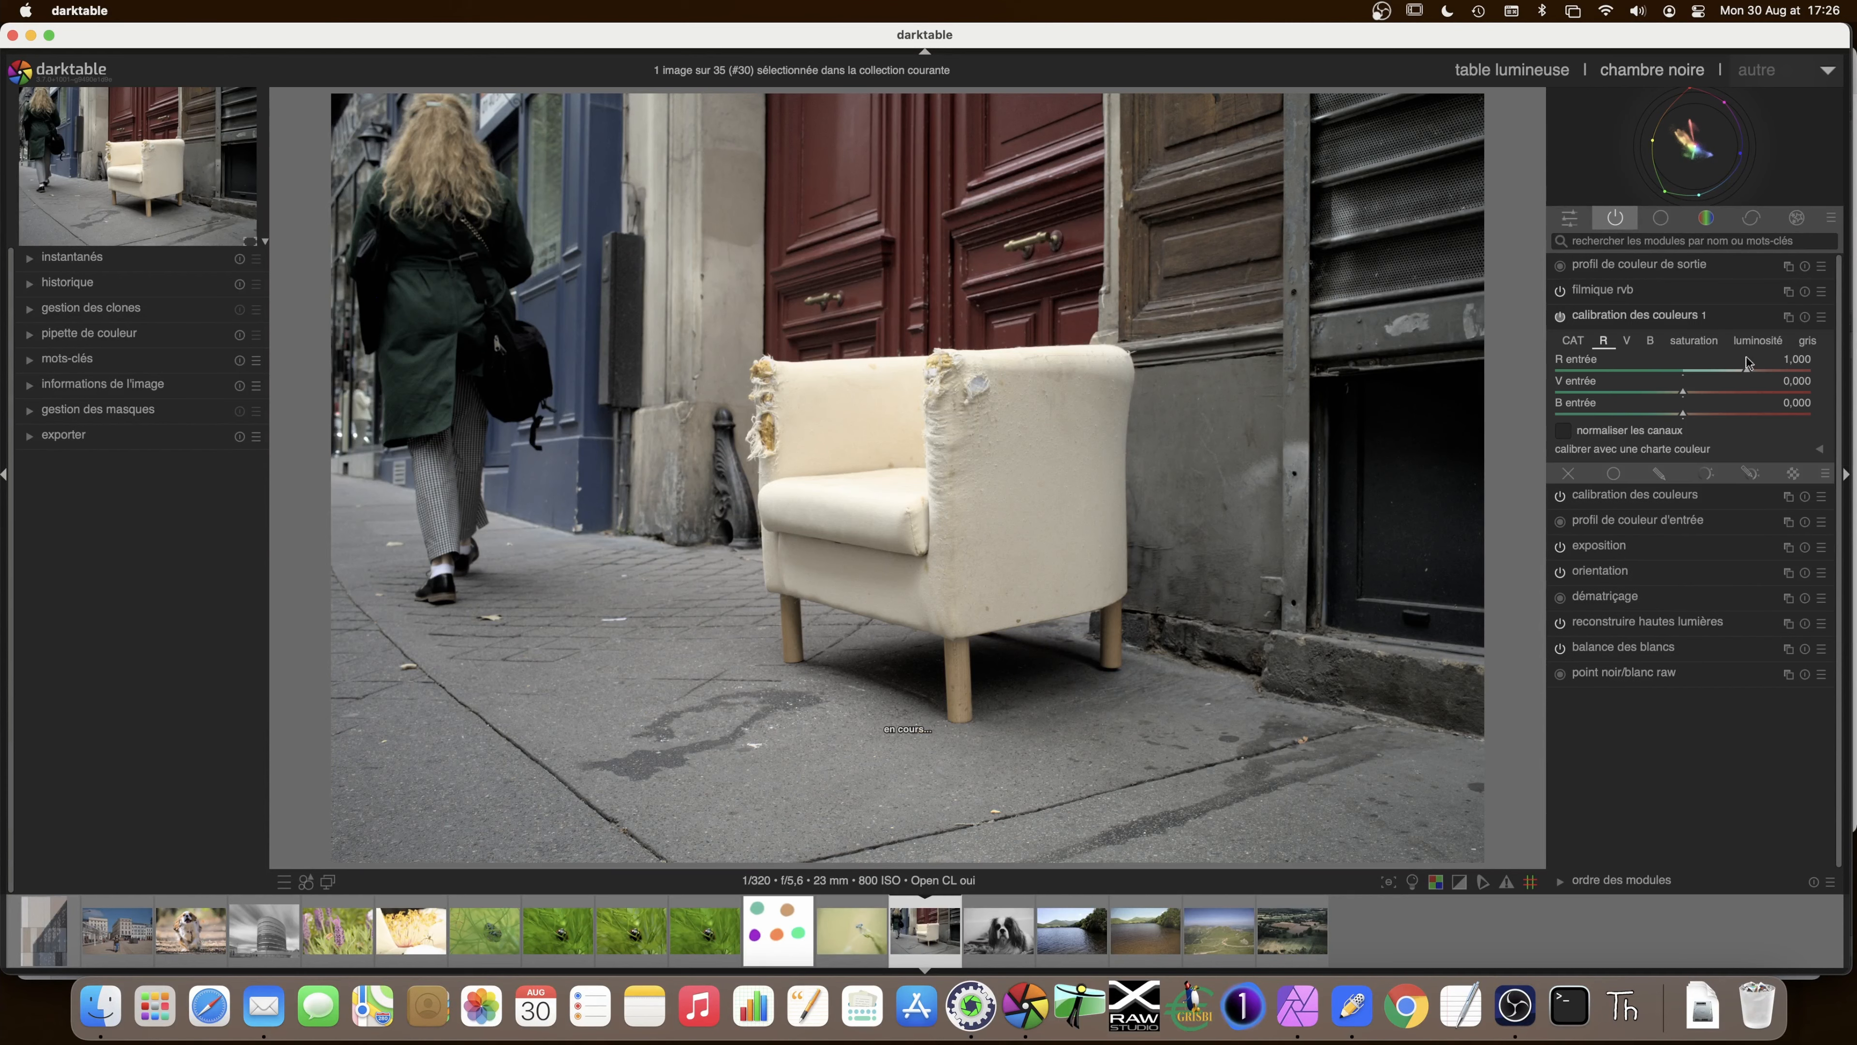
left_click(1576, 339)
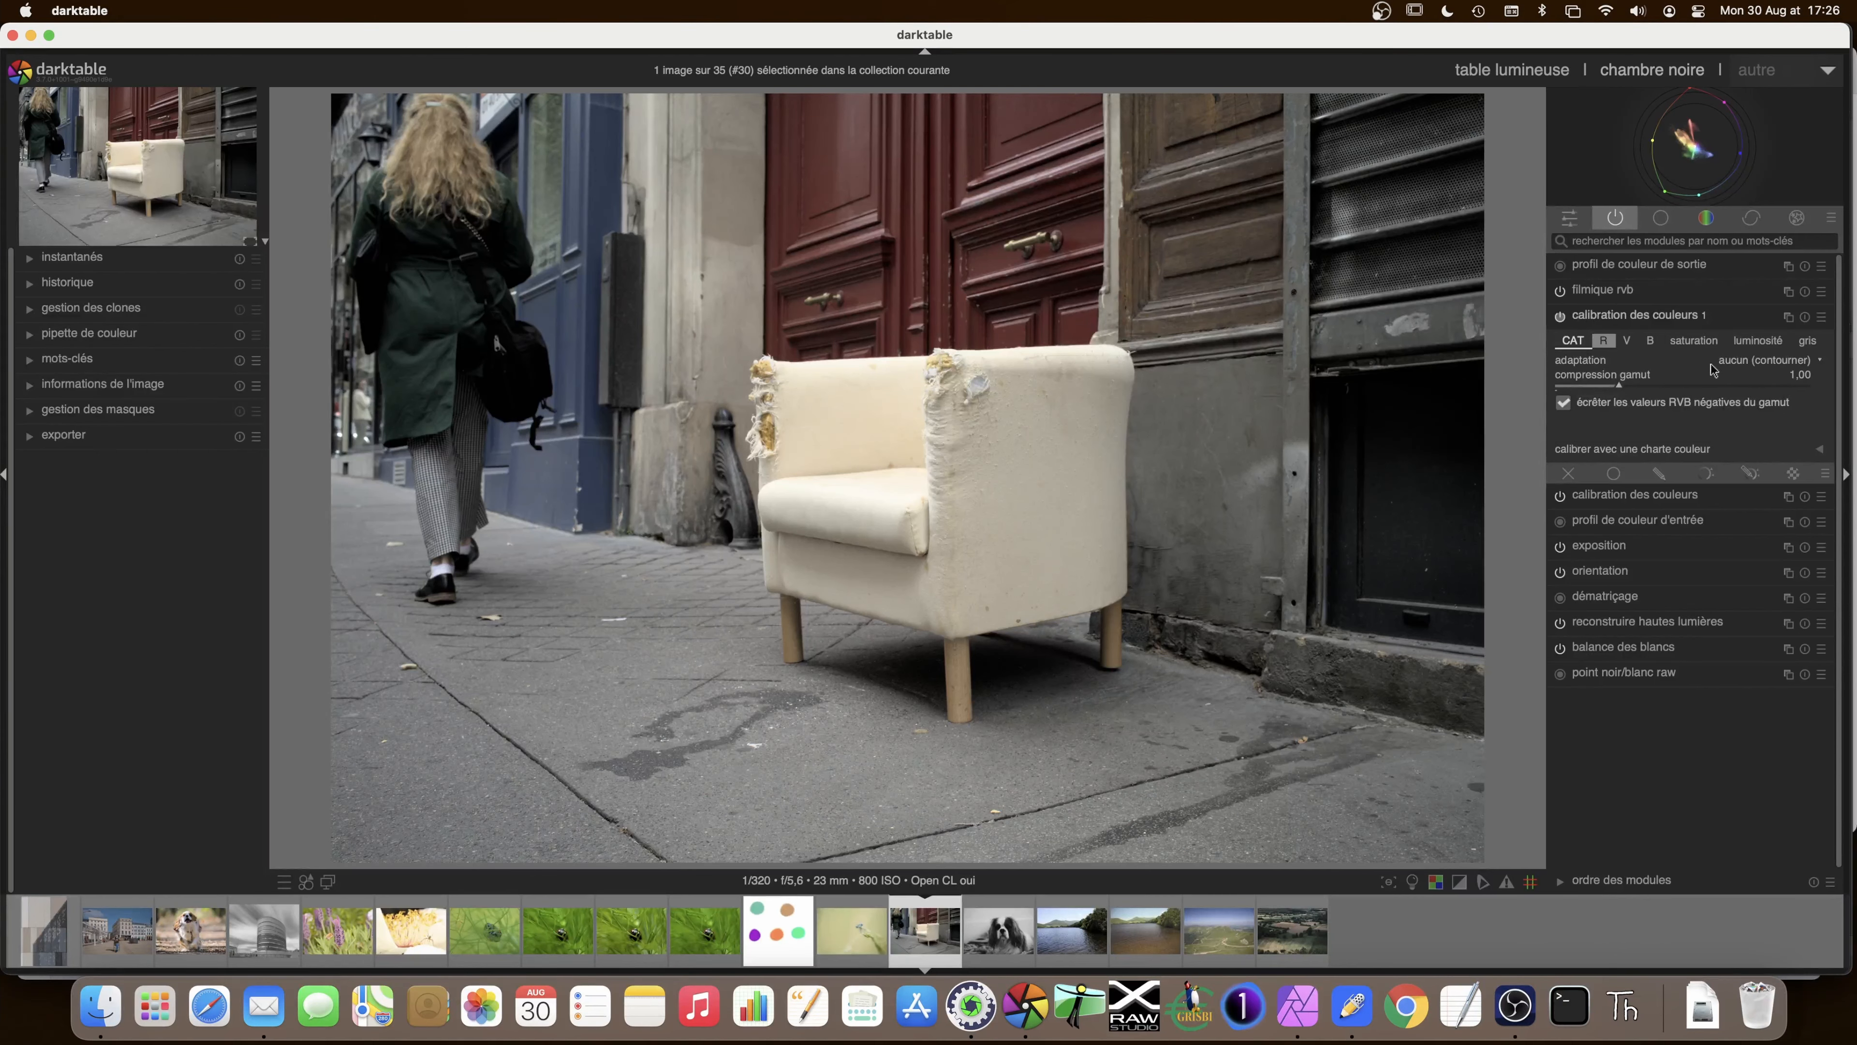
left_click(1604, 340)
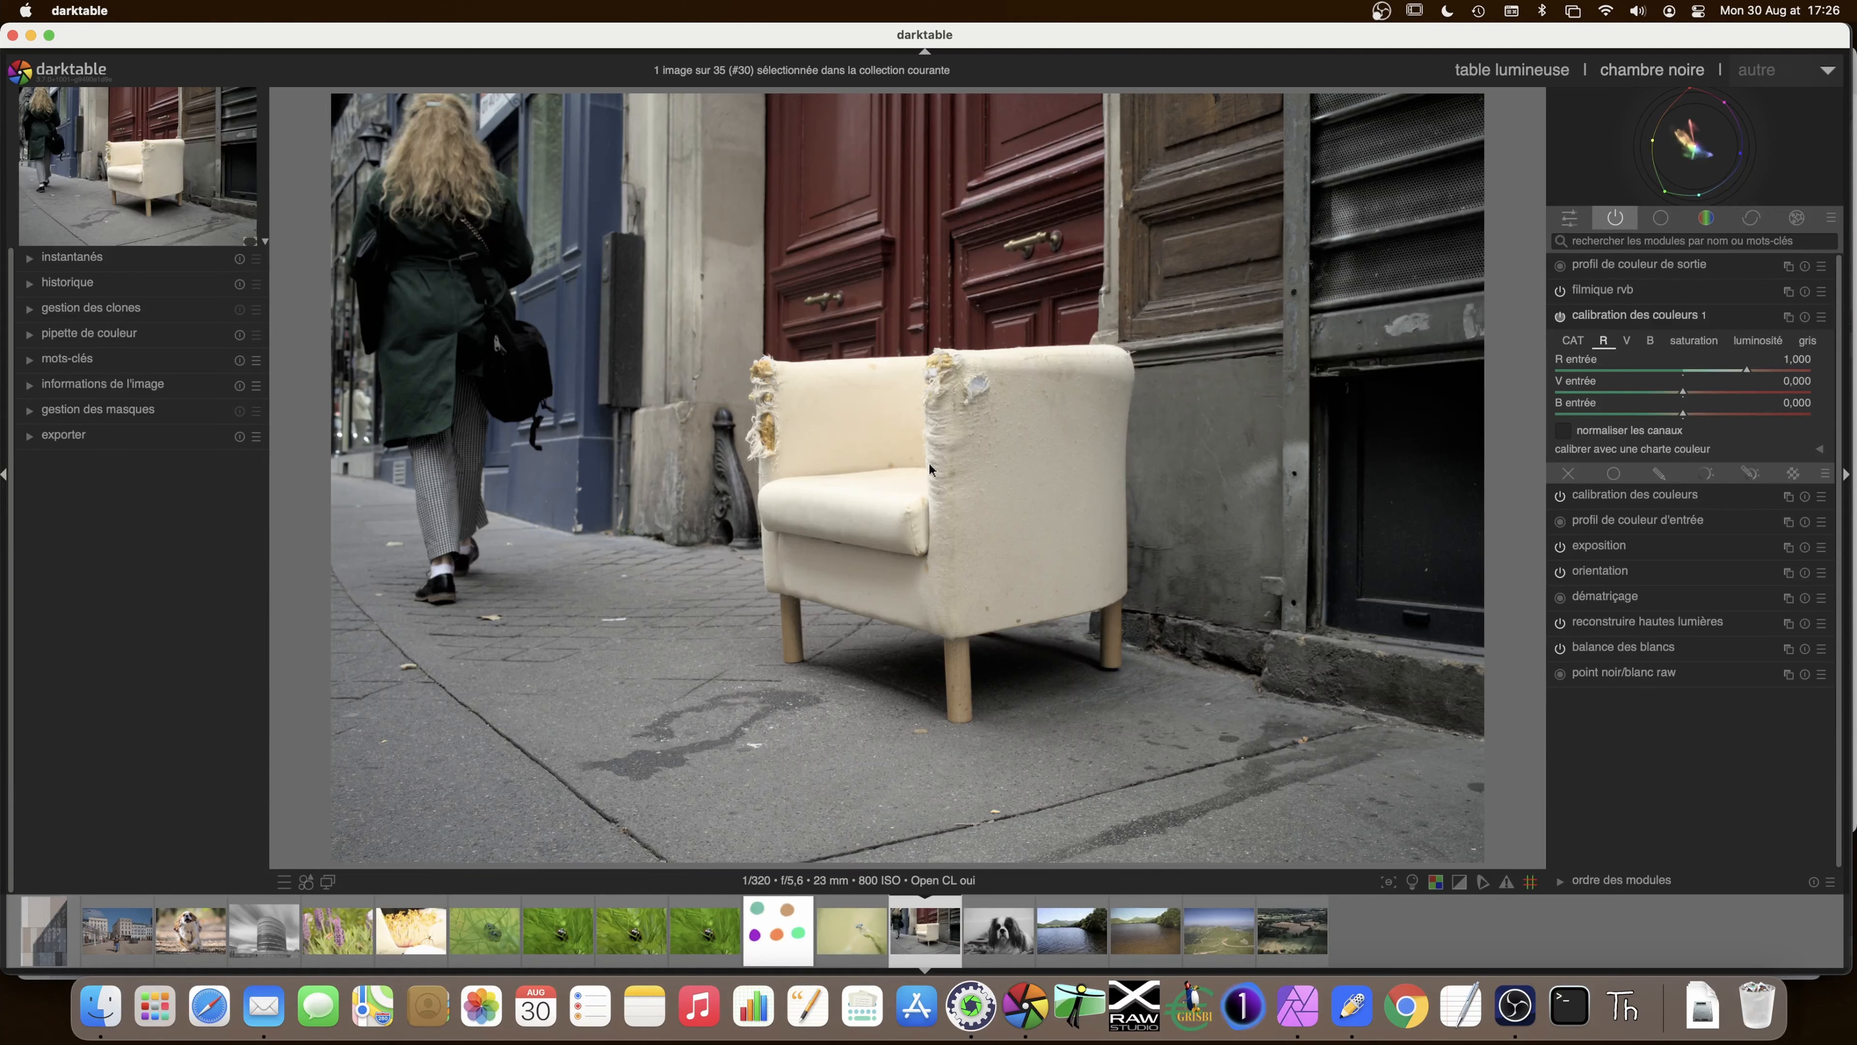
- In Affinity Photo, undo the black strokes, mix a dark brown of R 69, G 28, B 0 and paint a spot on the canvas
left_click(1308, 1020)
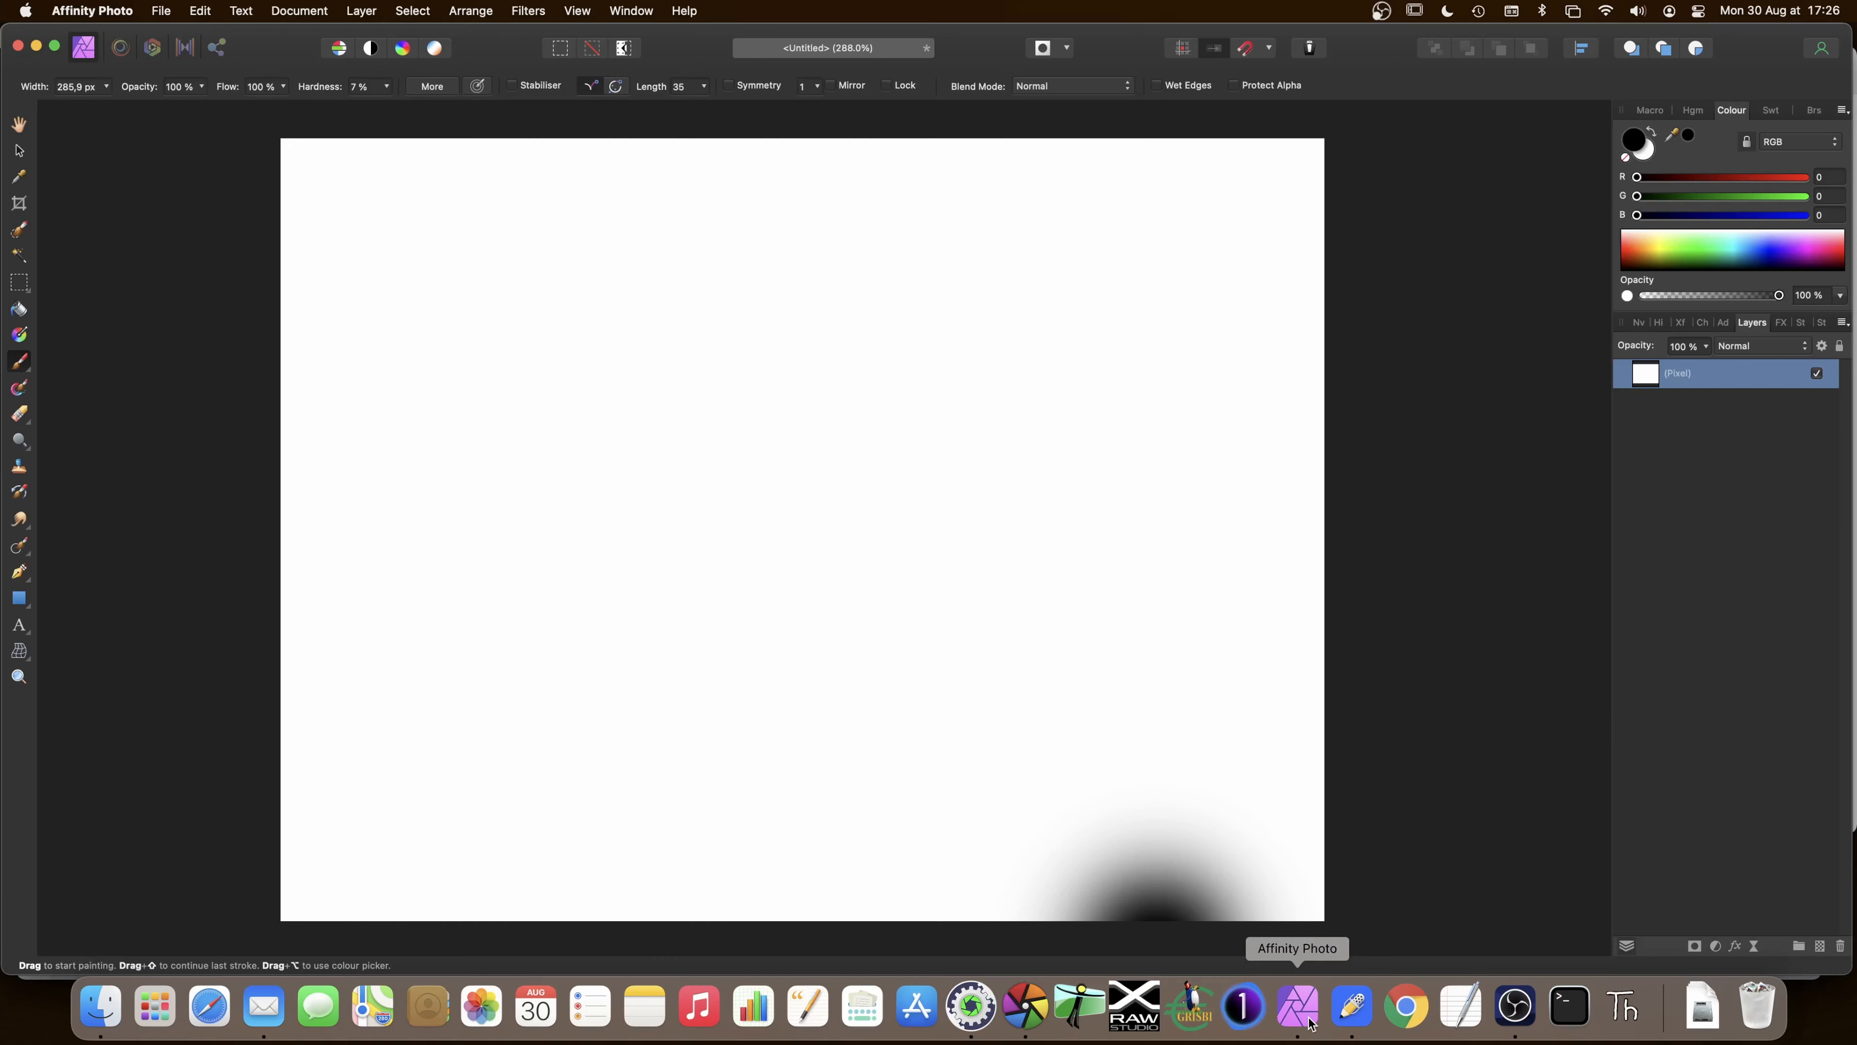
left_click_drag(889, 450, 998, 400)
key("super+z")
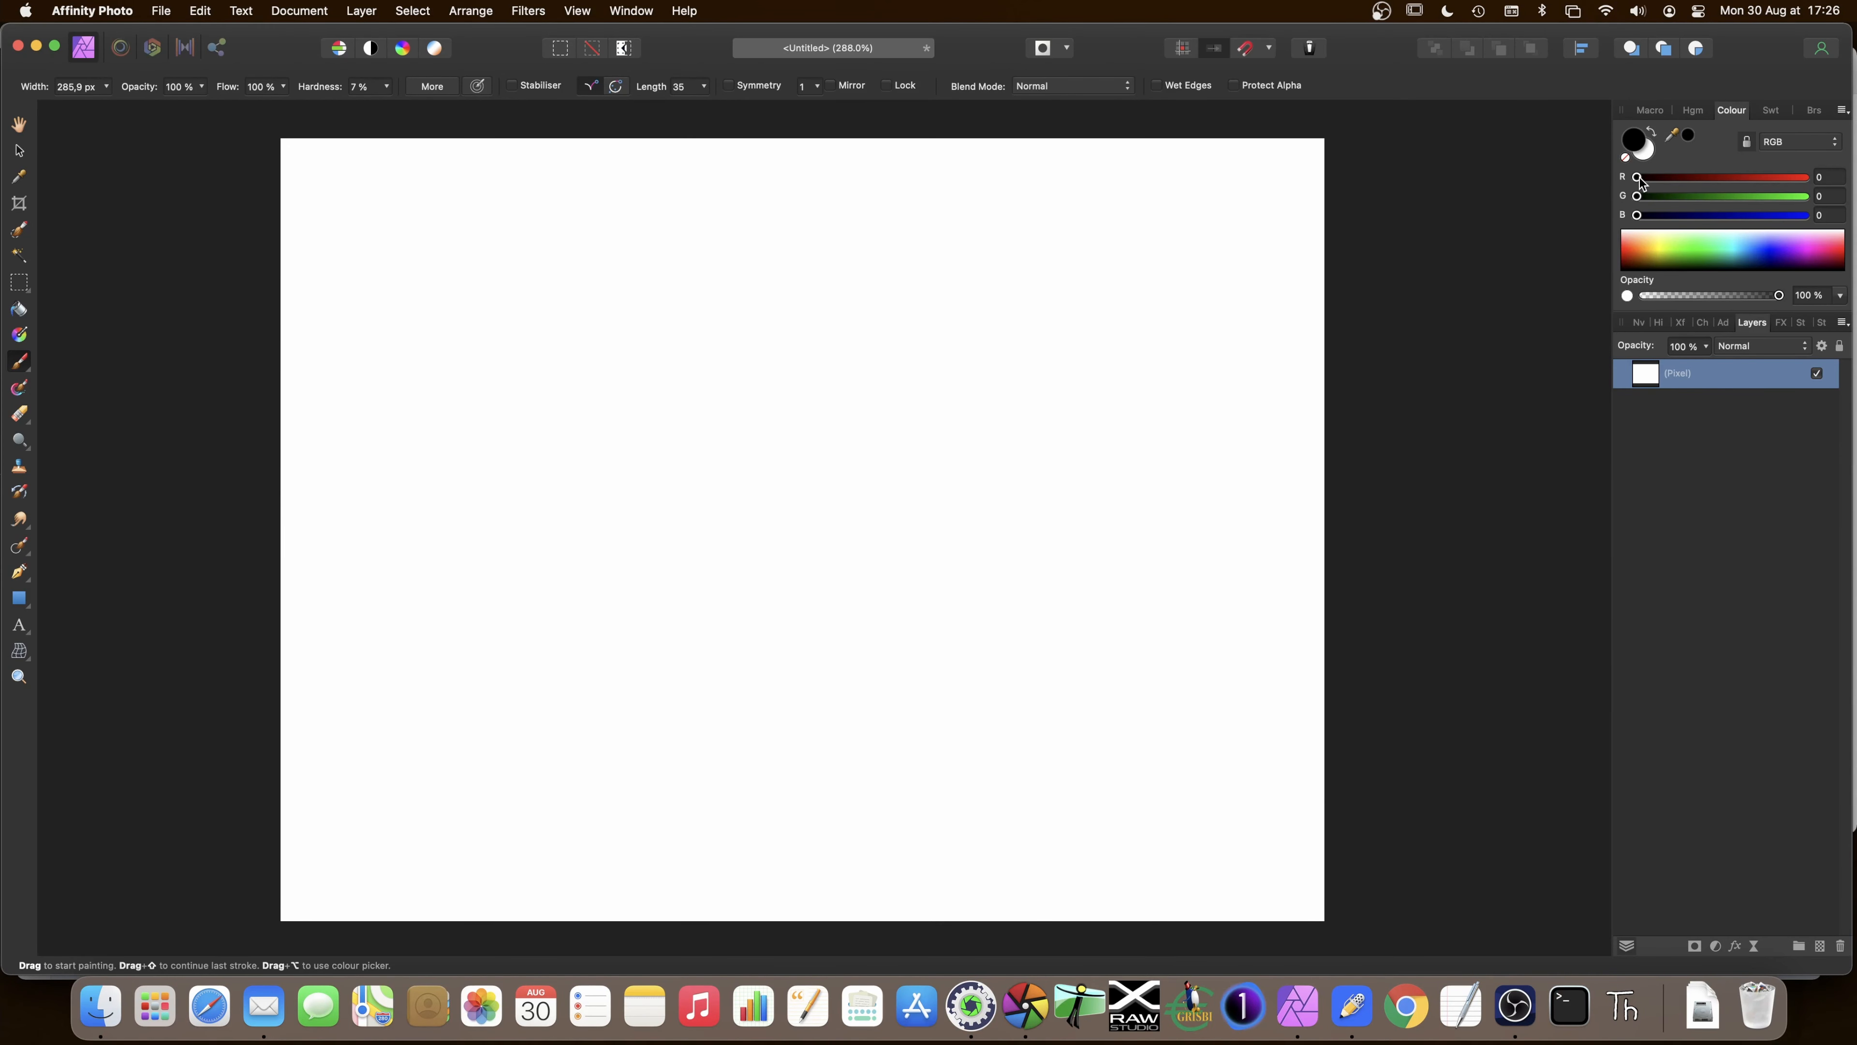
left_click_drag(1638, 177, 1690, 177)
left_click_drag(1686, 178, 1686, 178)
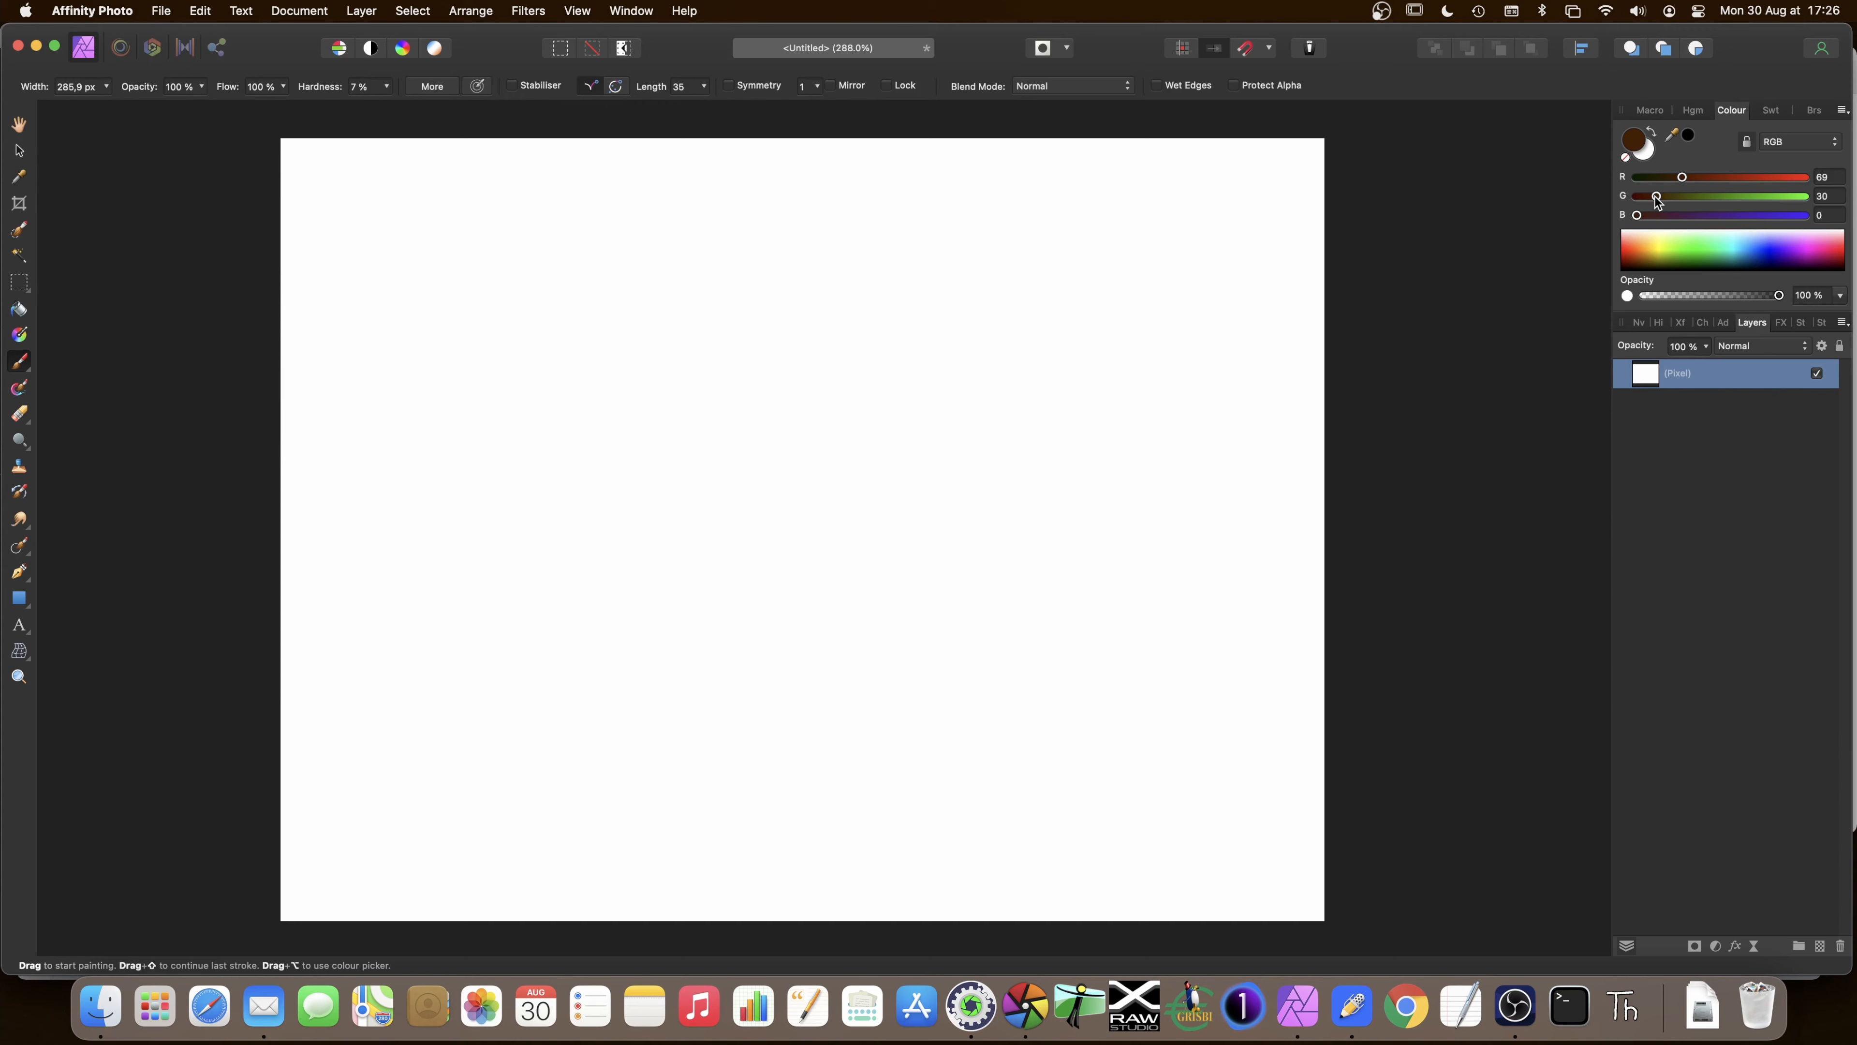
mouse_move(839, 343)
left_mouse_down()
mouse_move(726, 311)
mouse_move(571, 352)
mouse_move(585, 344)
left_mouse_up()
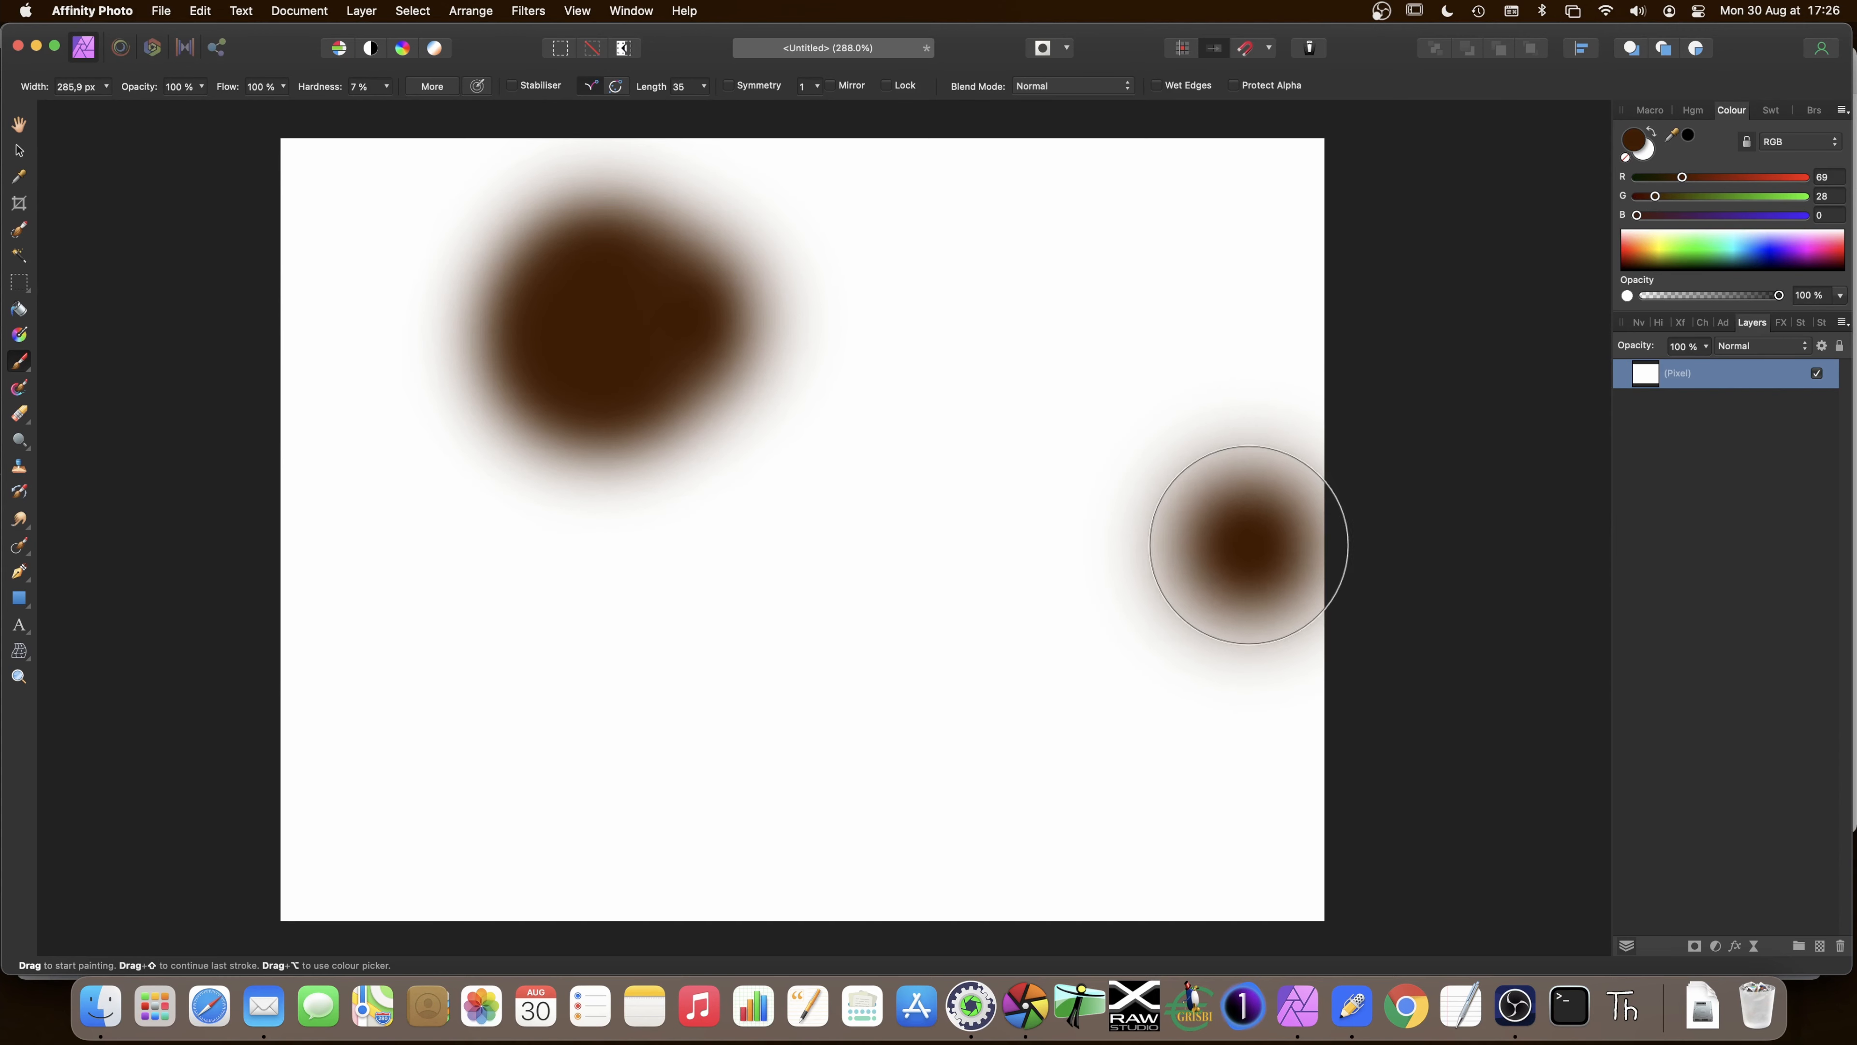
- Mix lighter browns, ending at R 116, G 67, B 15, and paint more strokes beside the dark brown spot
mouse_move(1689, 178)
left_mouse_down()
mouse_move(1707, 178)
mouse_move(1676, 196)
left_mouse_up()
mouse_move(936, 330)
left_mouse_down()
mouse_move(945, 311)
mouse_move(982, 324)
mouse_move(943, 351)
left_mouse_up()
mouse_move(1675, 197)
left_mouse_down()
mouse_move(1716, 180)
mouse_move(1646, 216)
left_mouse_up()
mouse_move(958, 523)
left_mouse_down()
mouse_move(1098, 457)
mouse_move(804, 564)
left_mouse_up()
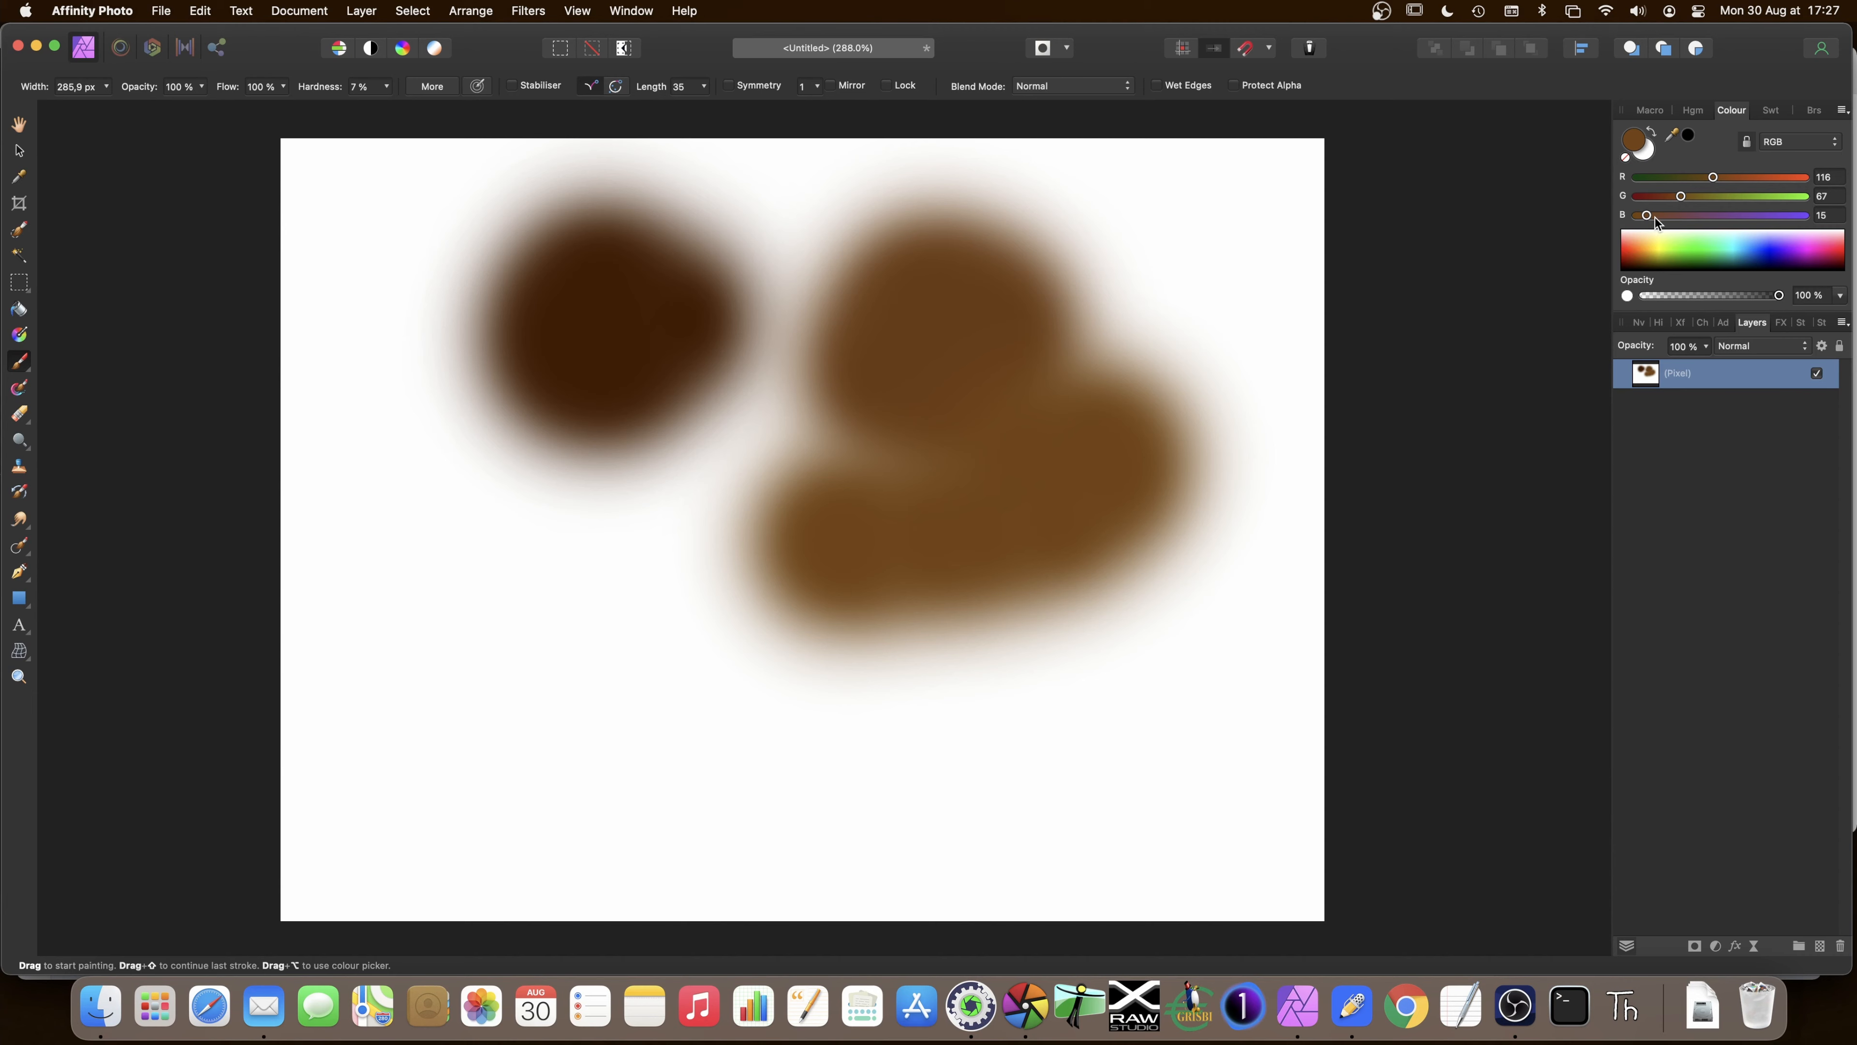
left_click(1045, 923)
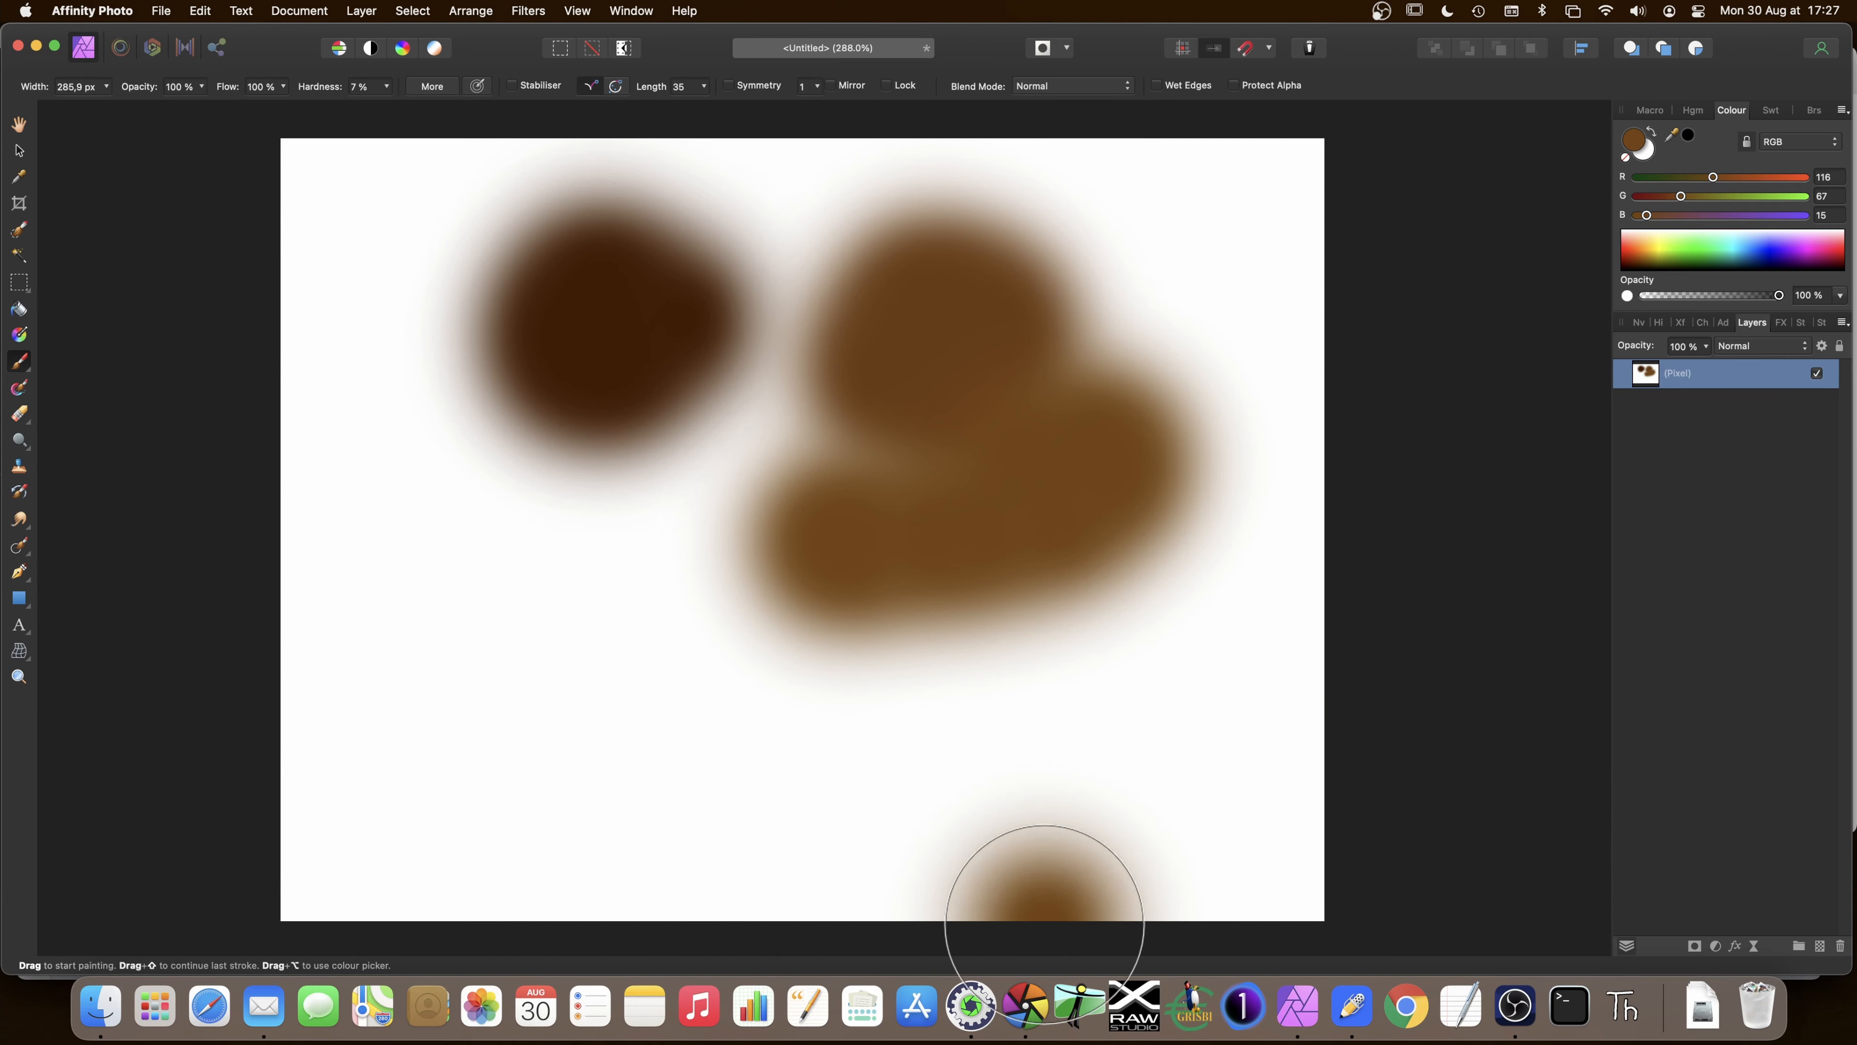
- Back in darktable, sample the grey pavement with pipette de couleur and add it to the échantillons en temps réel
left_click(1026, 1006)
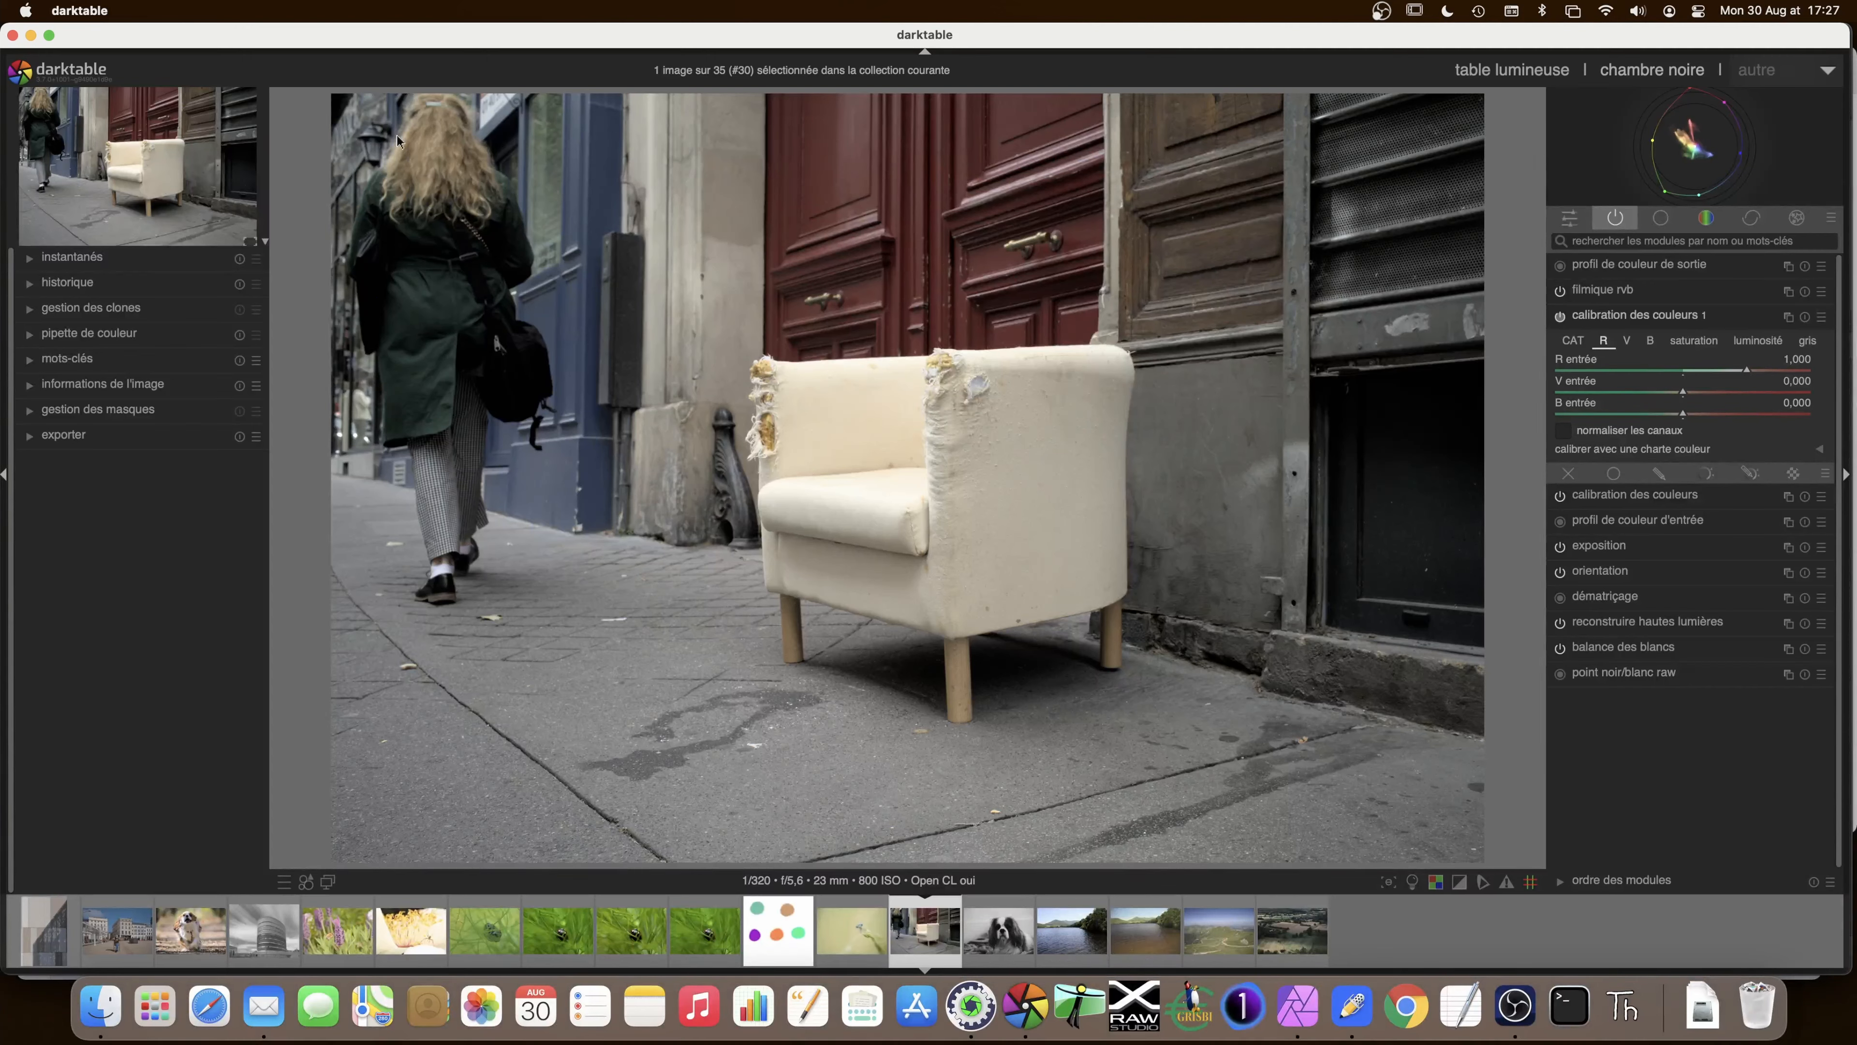
left_click(29, 333)
left_click(249, 367)
left_click(845, 759)
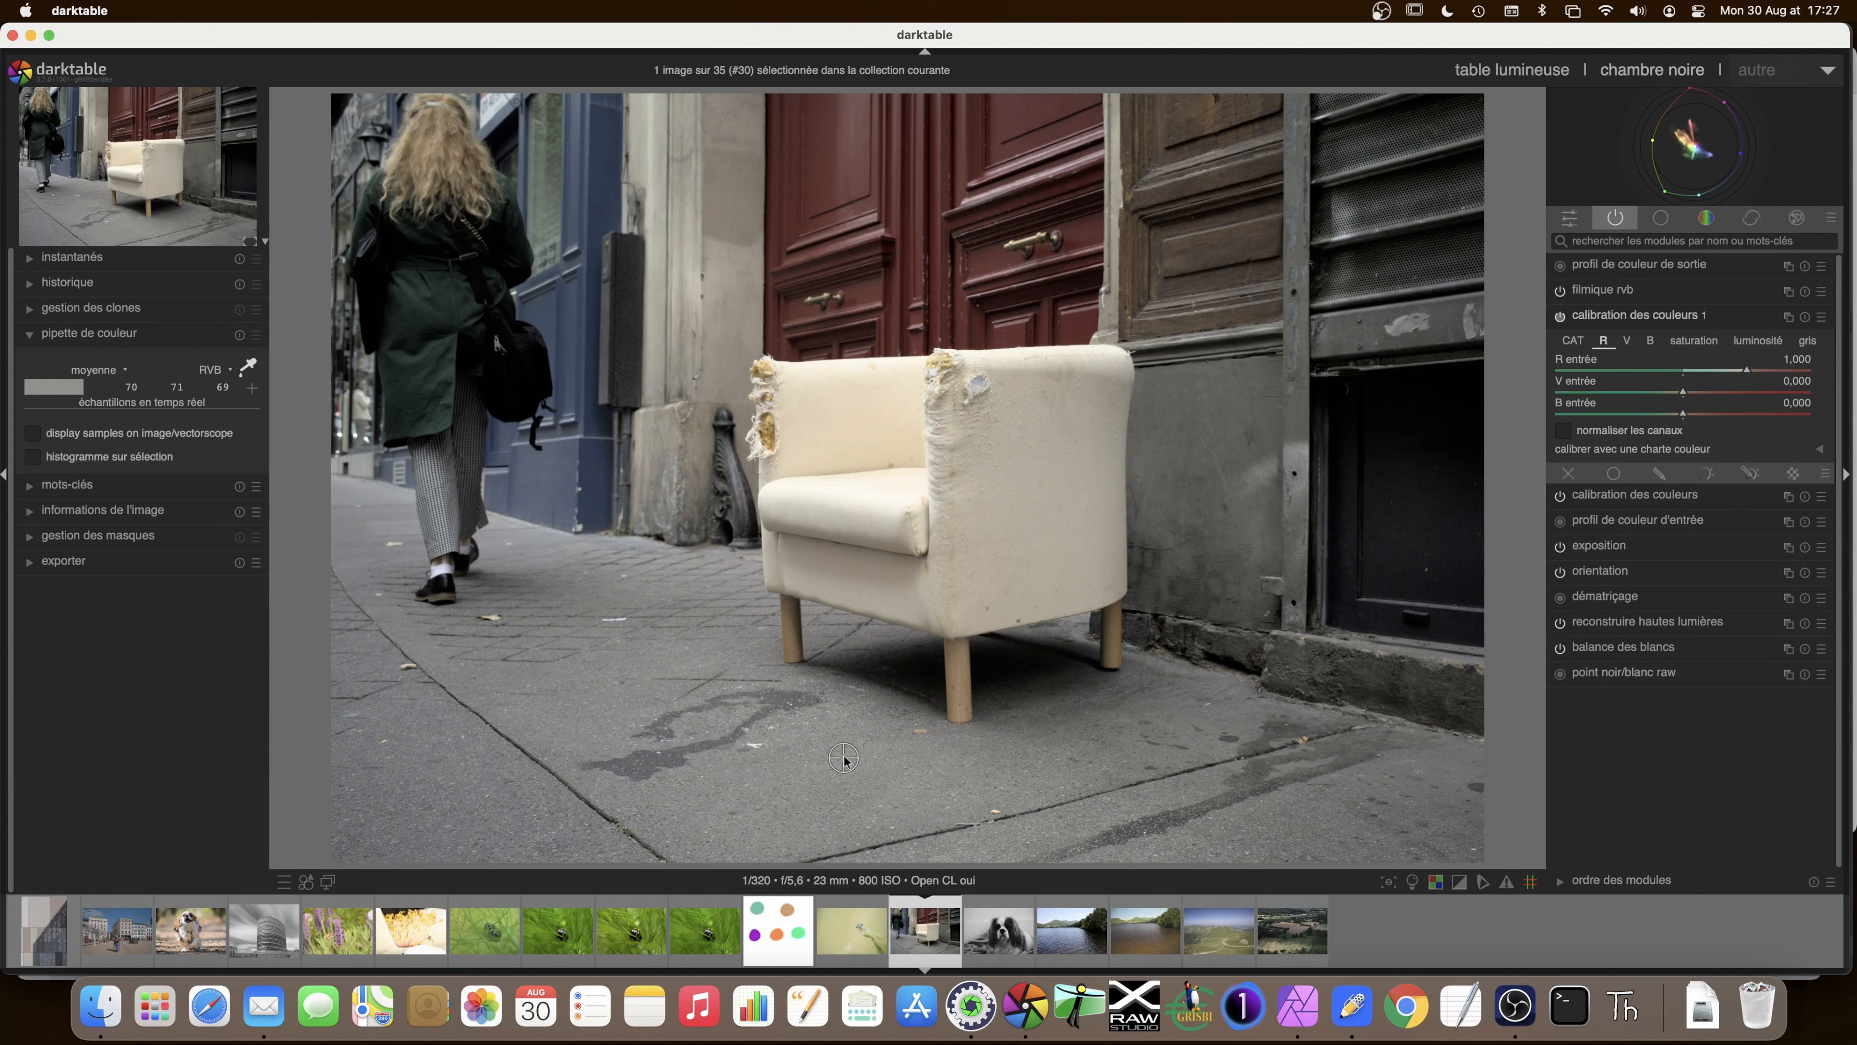
left_click(252, 389)
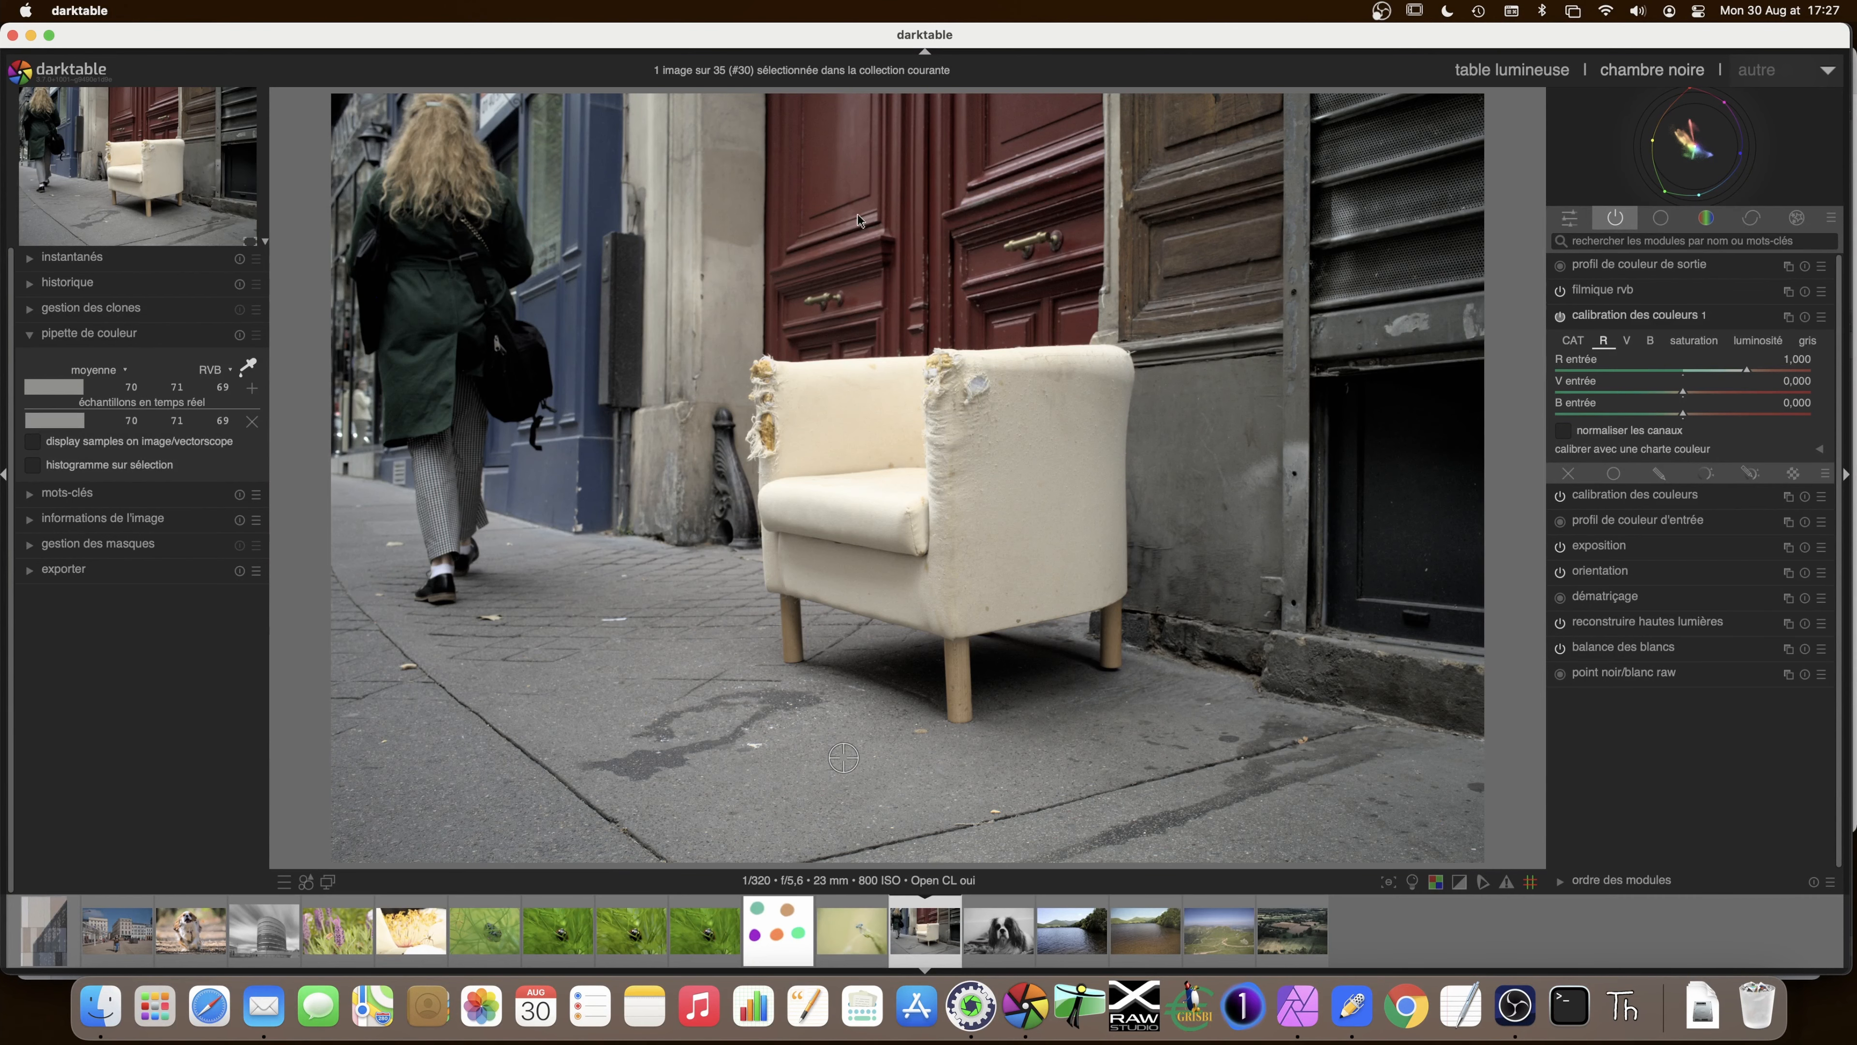
- Add live samples of the blue wall and the red door, and remove the duplicate pavement sample
left_click(252, 388)
left_click(558, 483)
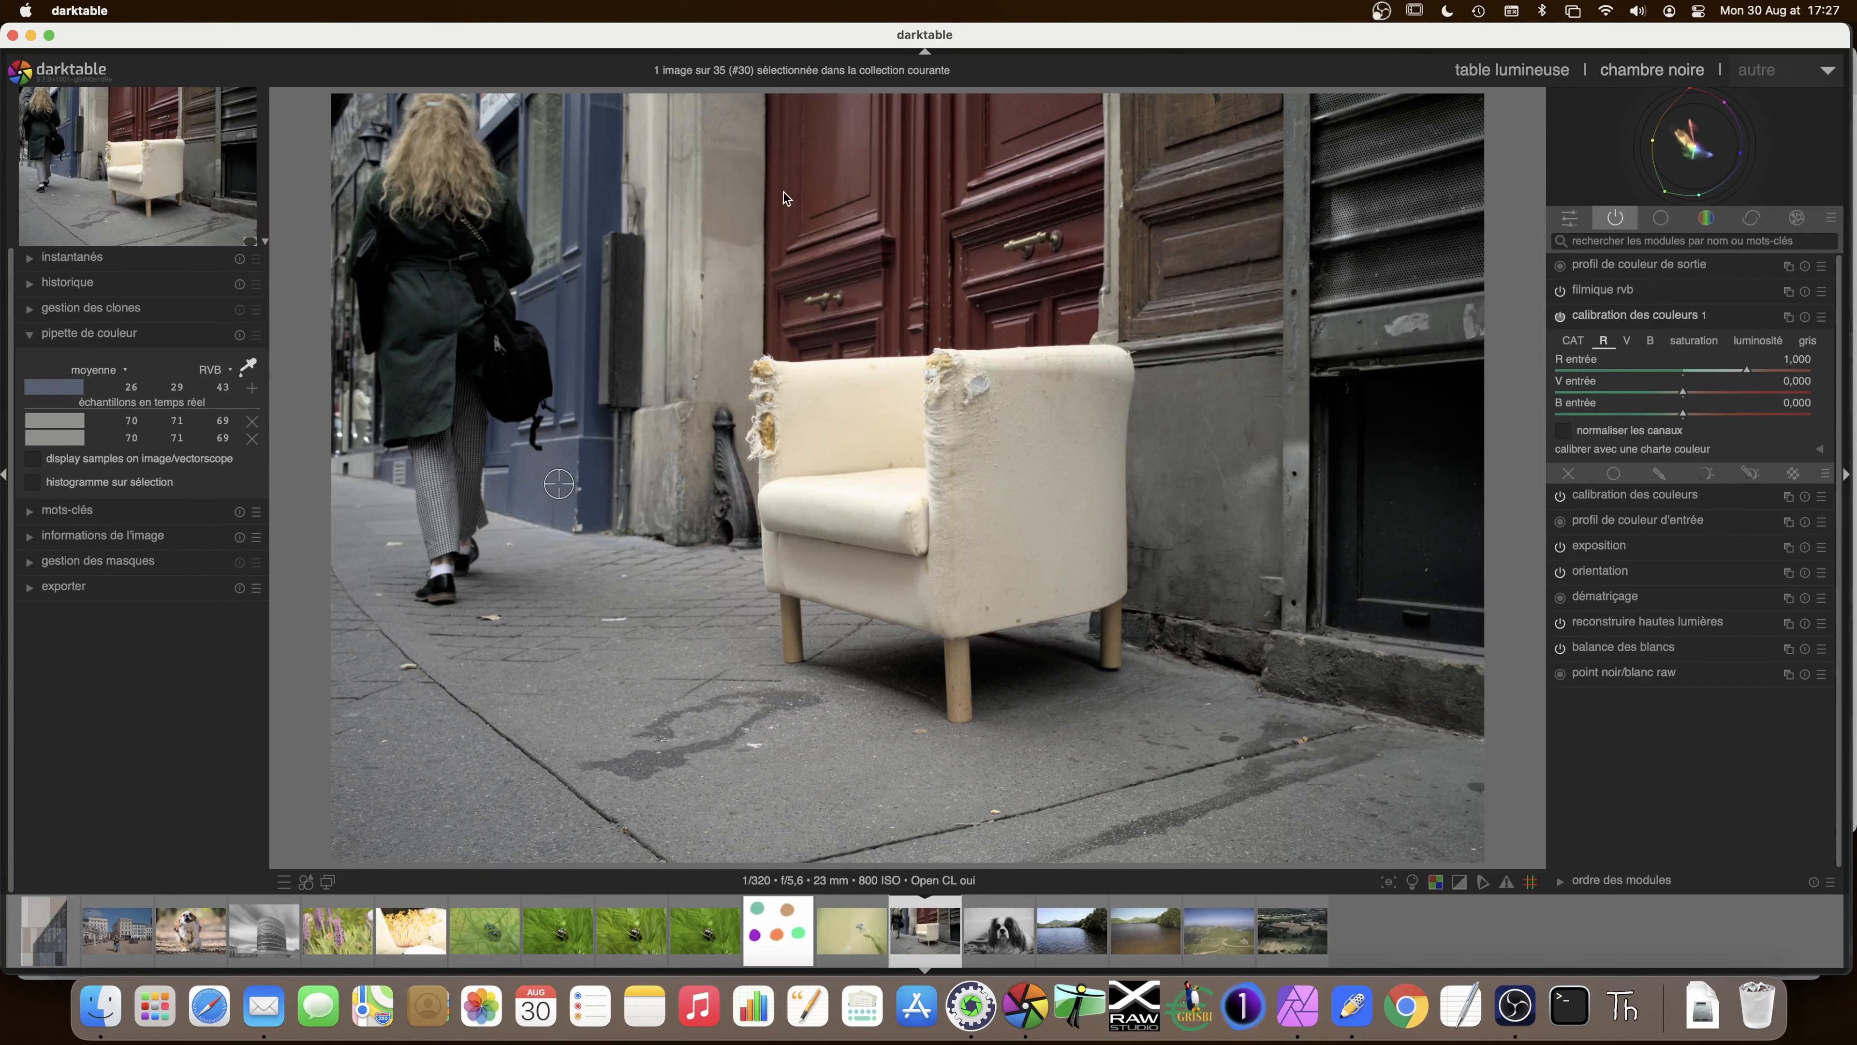
left_click(252, 439)
left_click(252, 388)
left_click(836, 172)
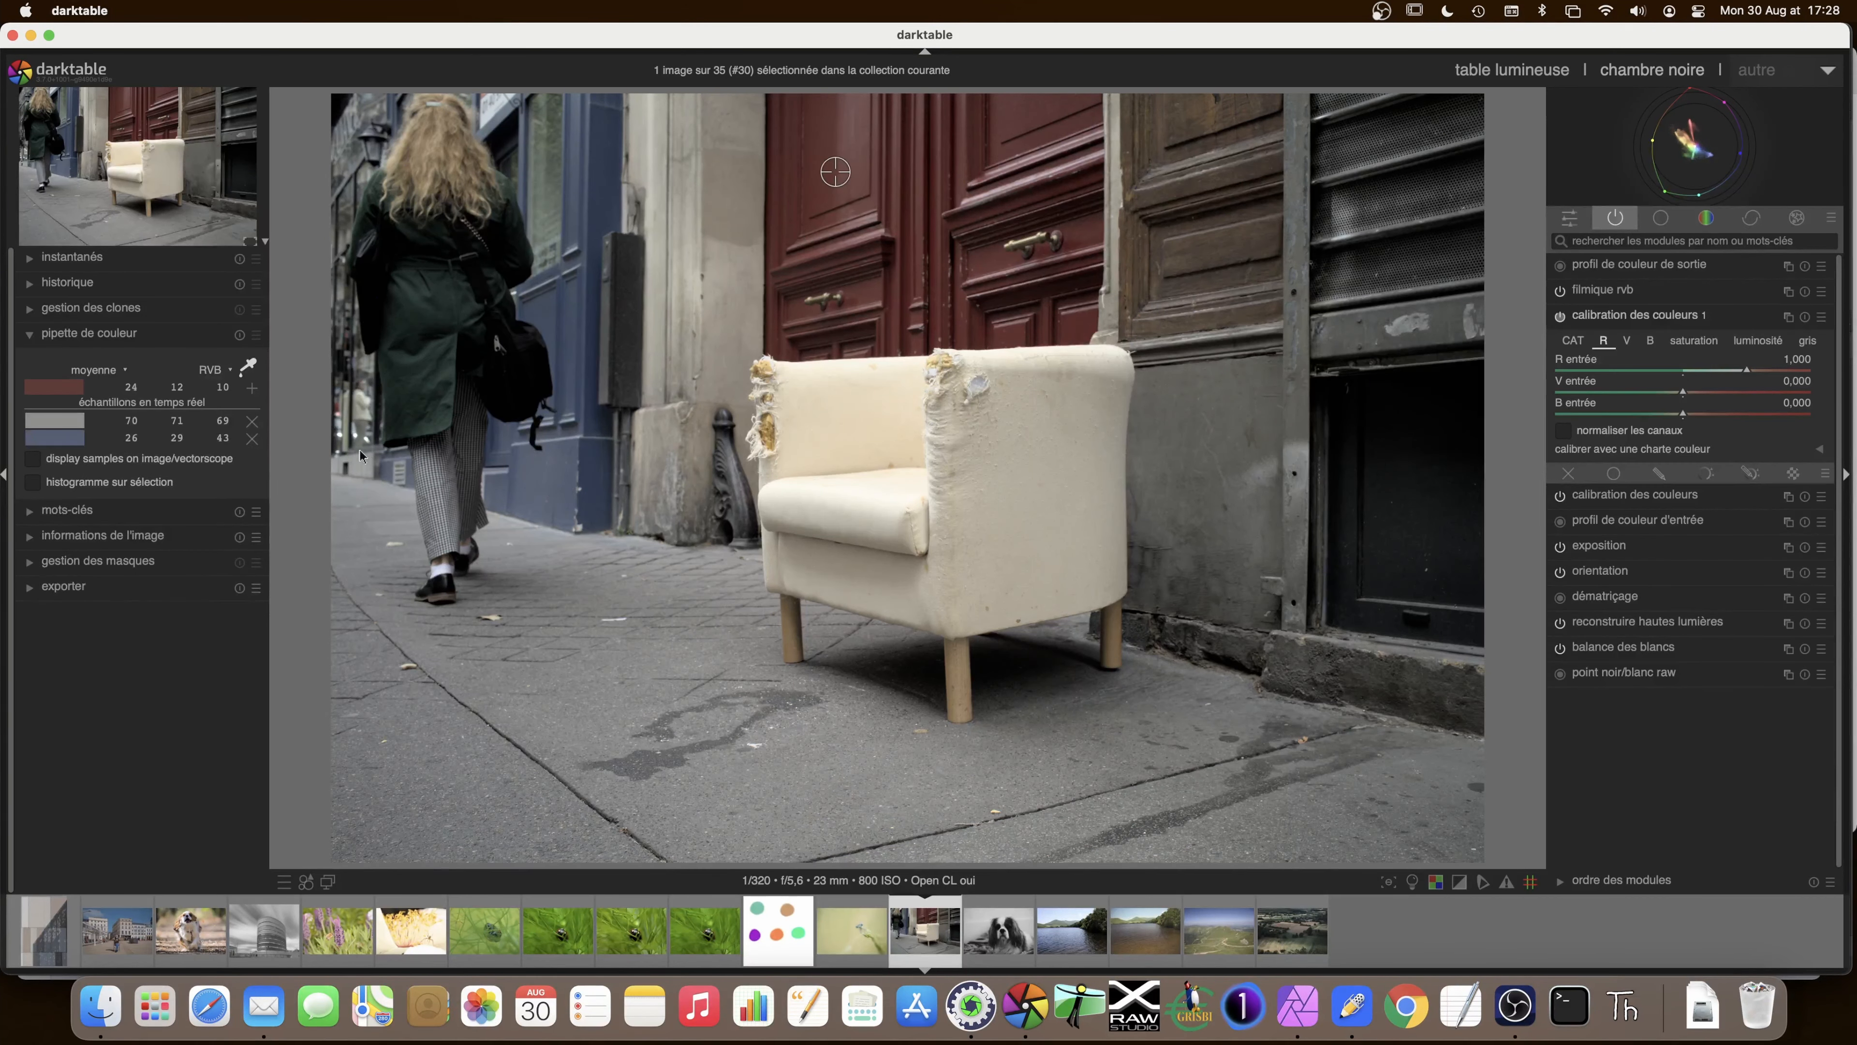
left_click(253, 388)
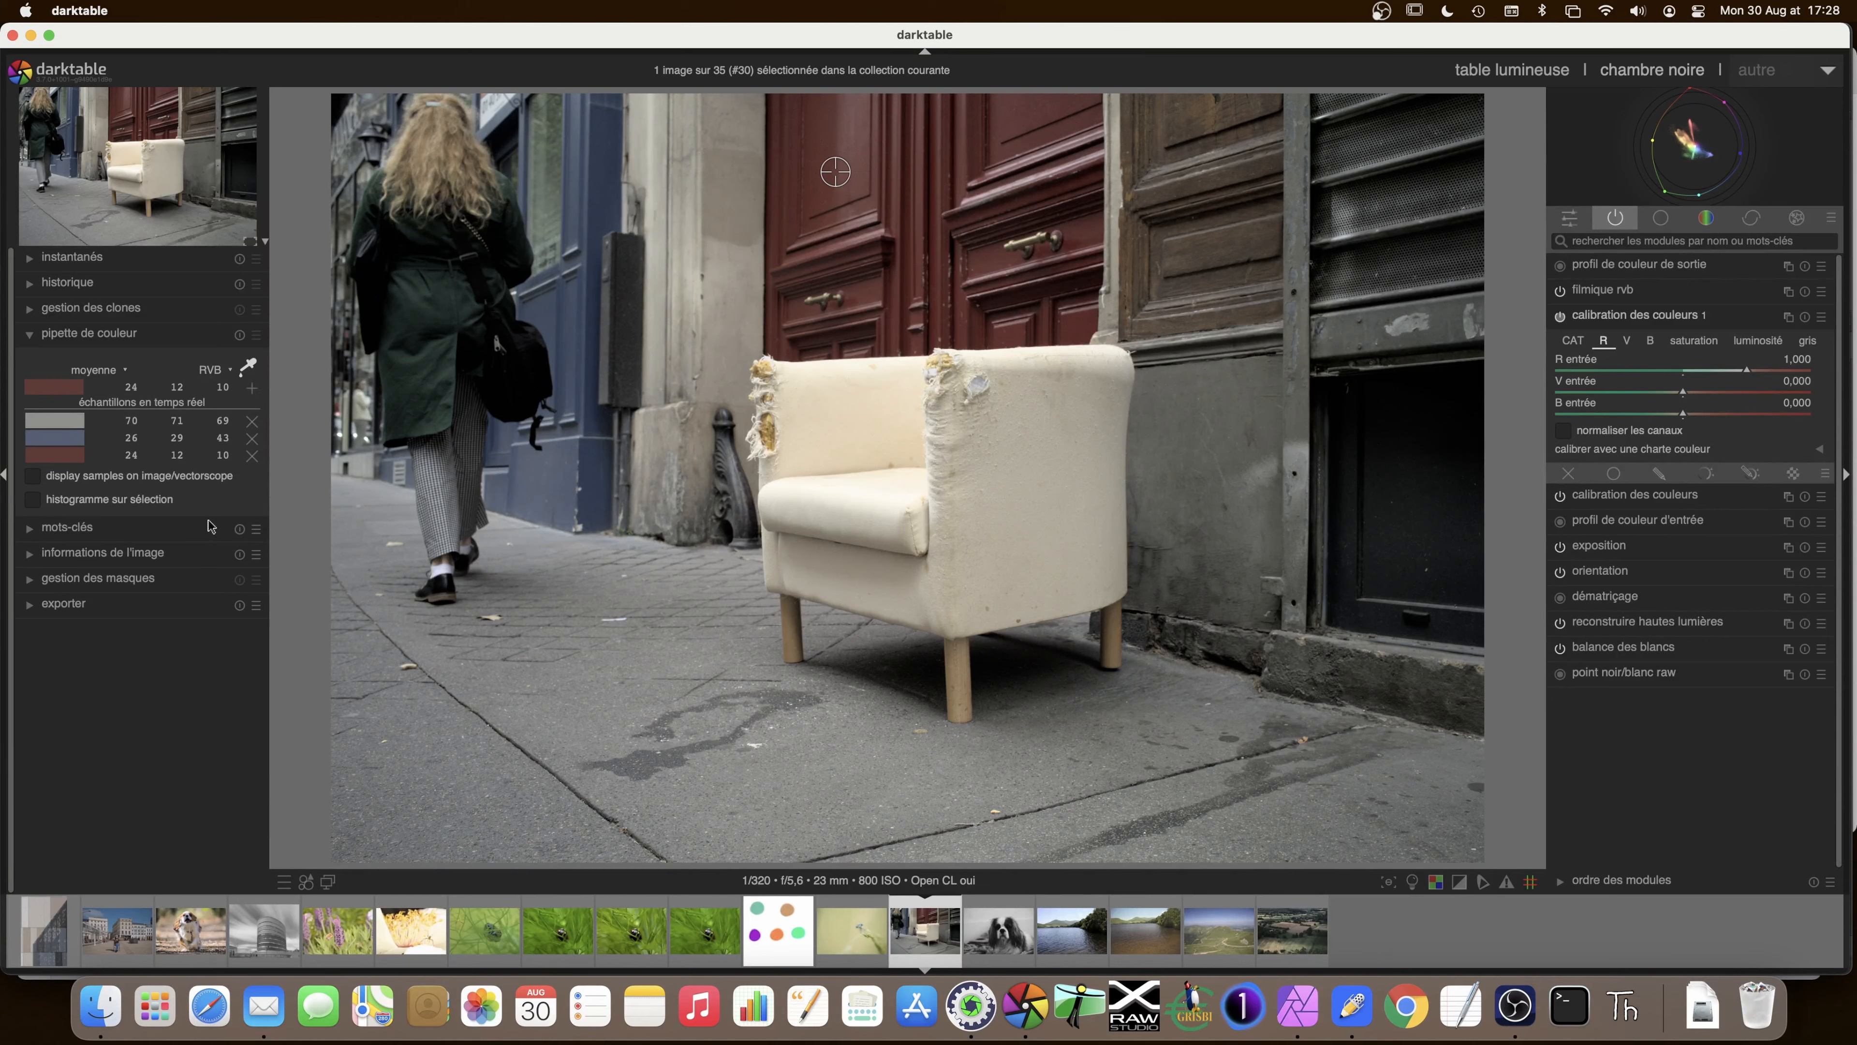
- Compare the three samples' RVB values, then raise V entrée in the new instance's R channel to slightly above 0,284
mouse_move(125, 421)
mouse_move(195, 426)
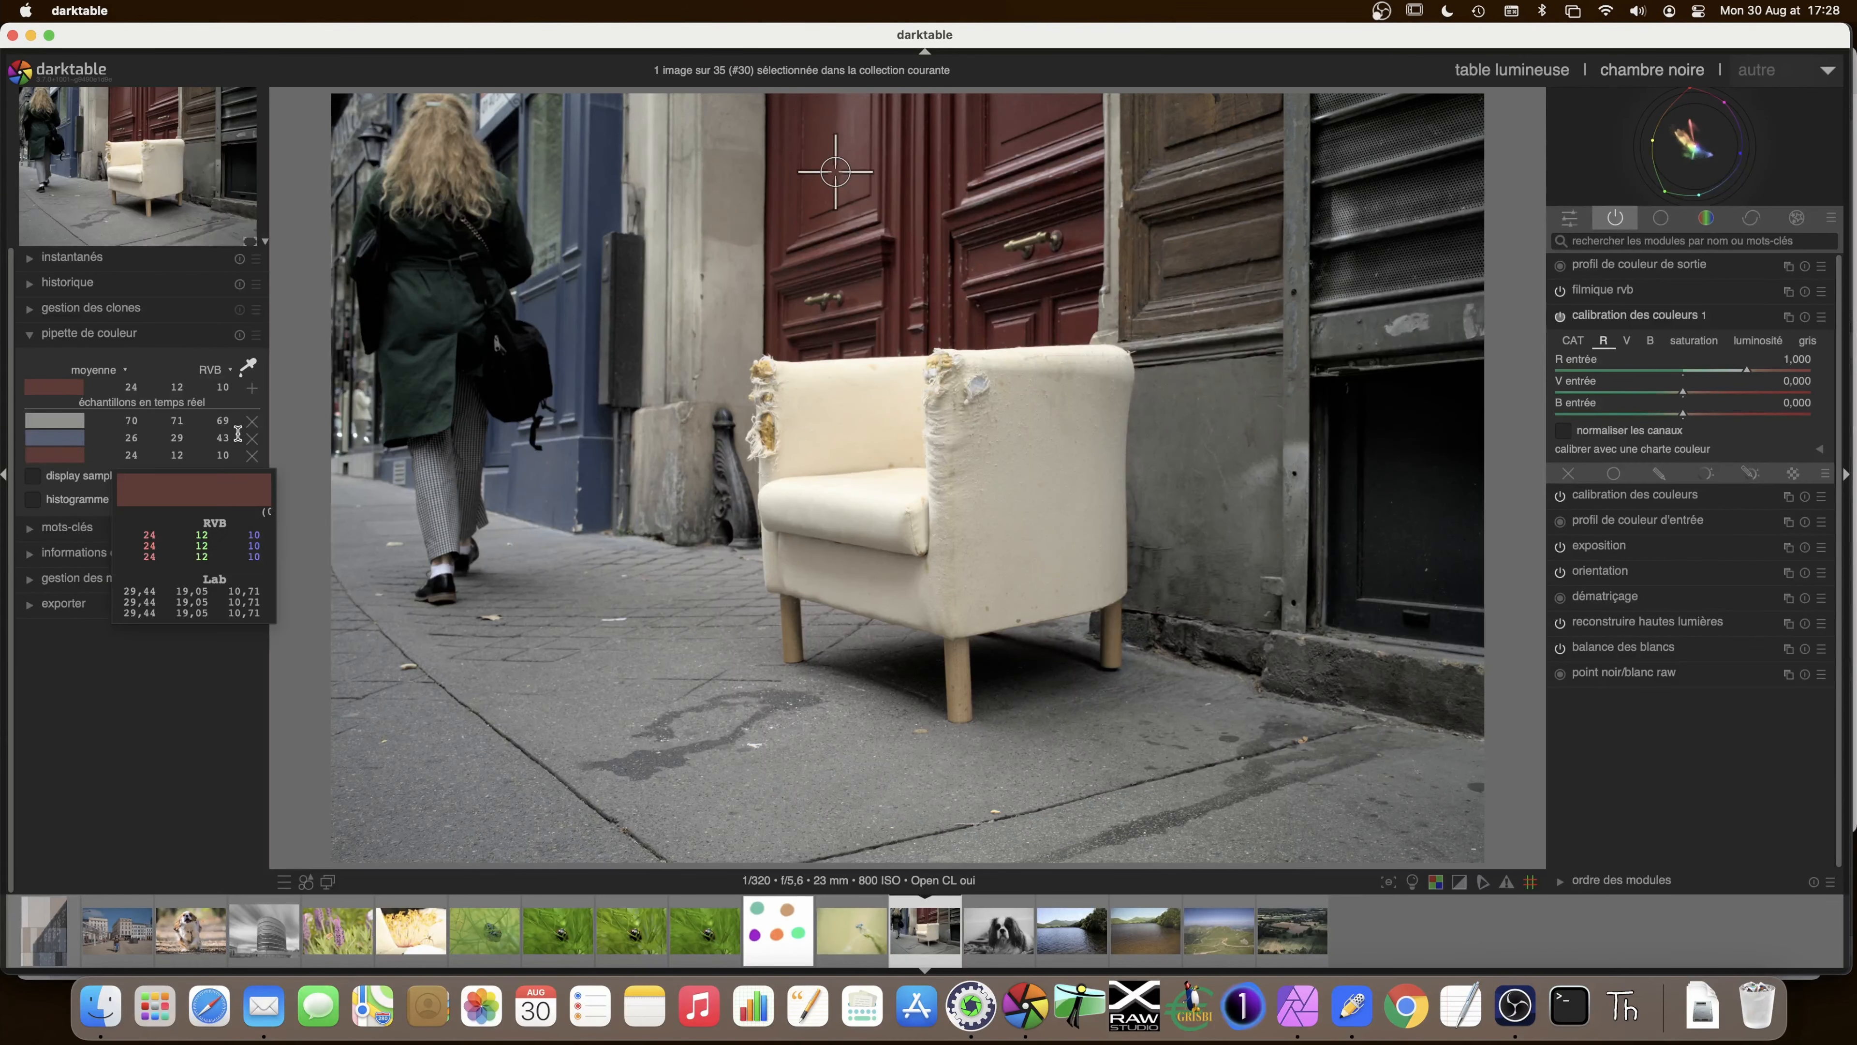
mouse_move(234, 448)
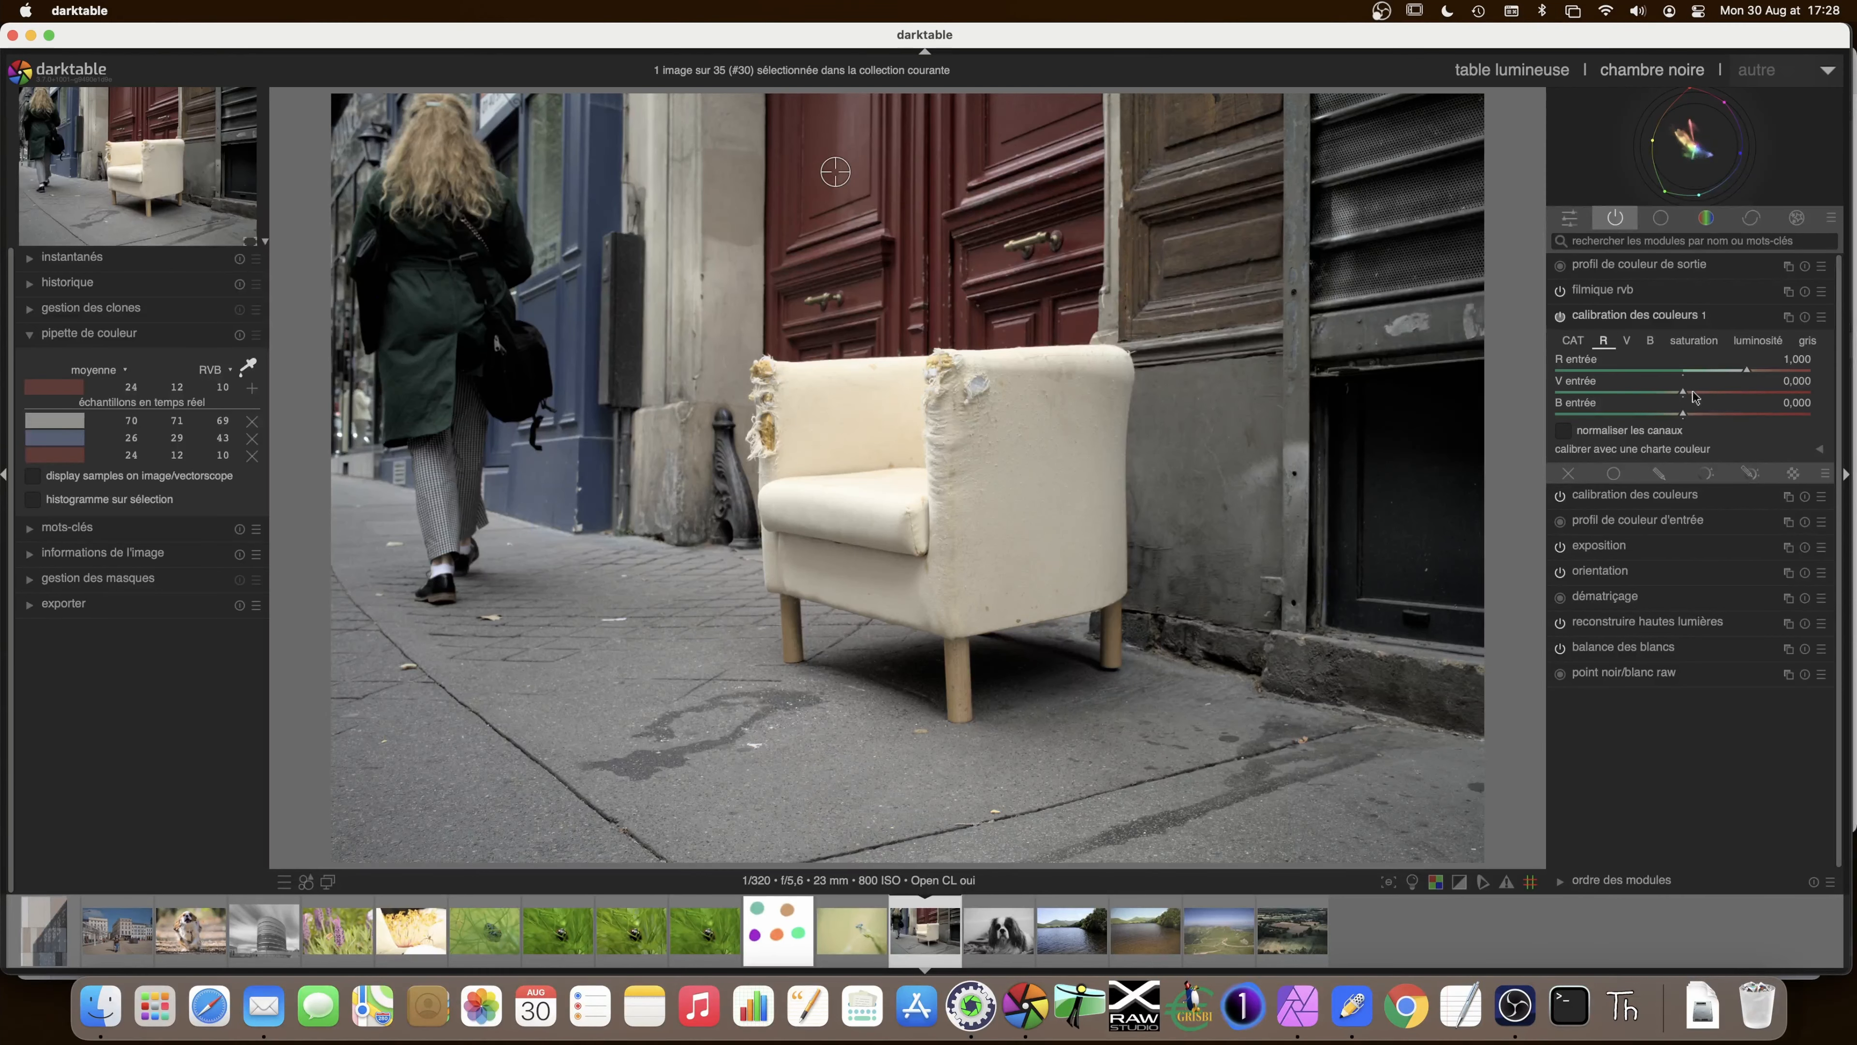
left_click_drag(1684, 392, 1703, 397)
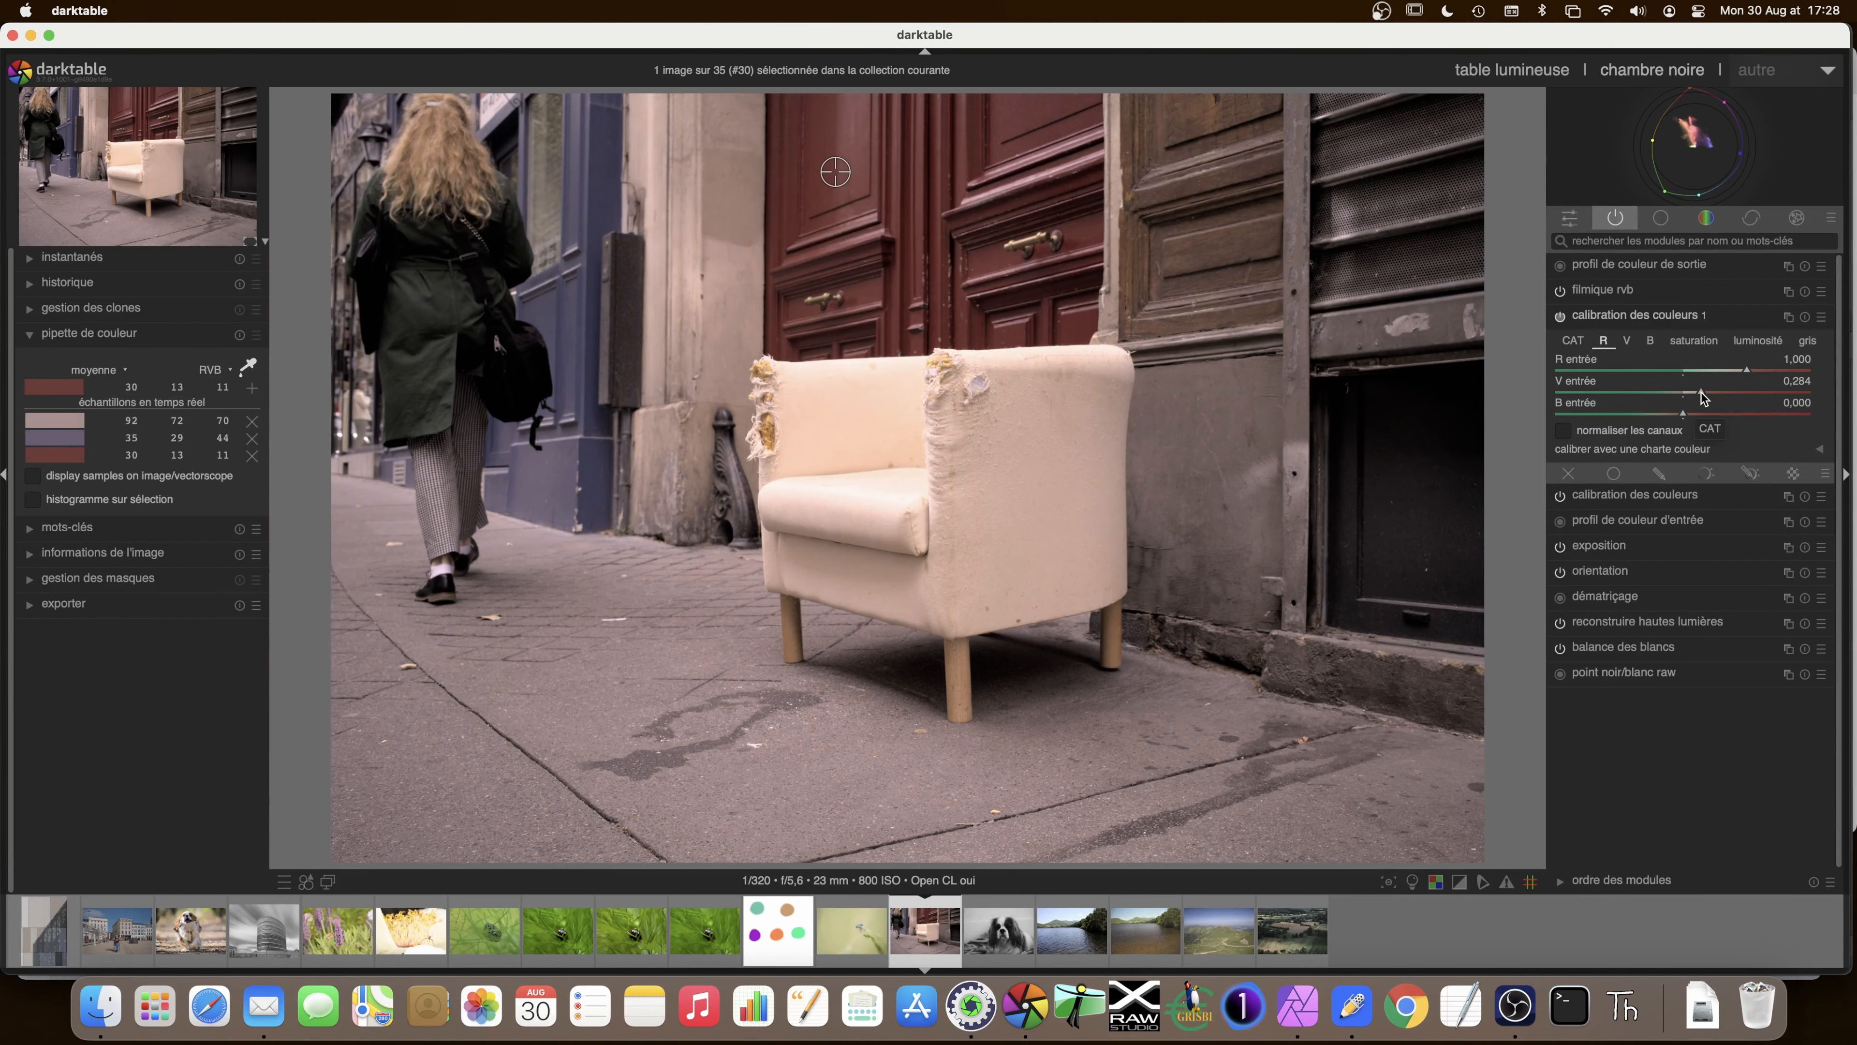
left_click_drag(1703, 397, 1704, 394)
- In the V channel of the new calibration des couleurs instance, set V entrée to 1,106
left_click(1627, 341)
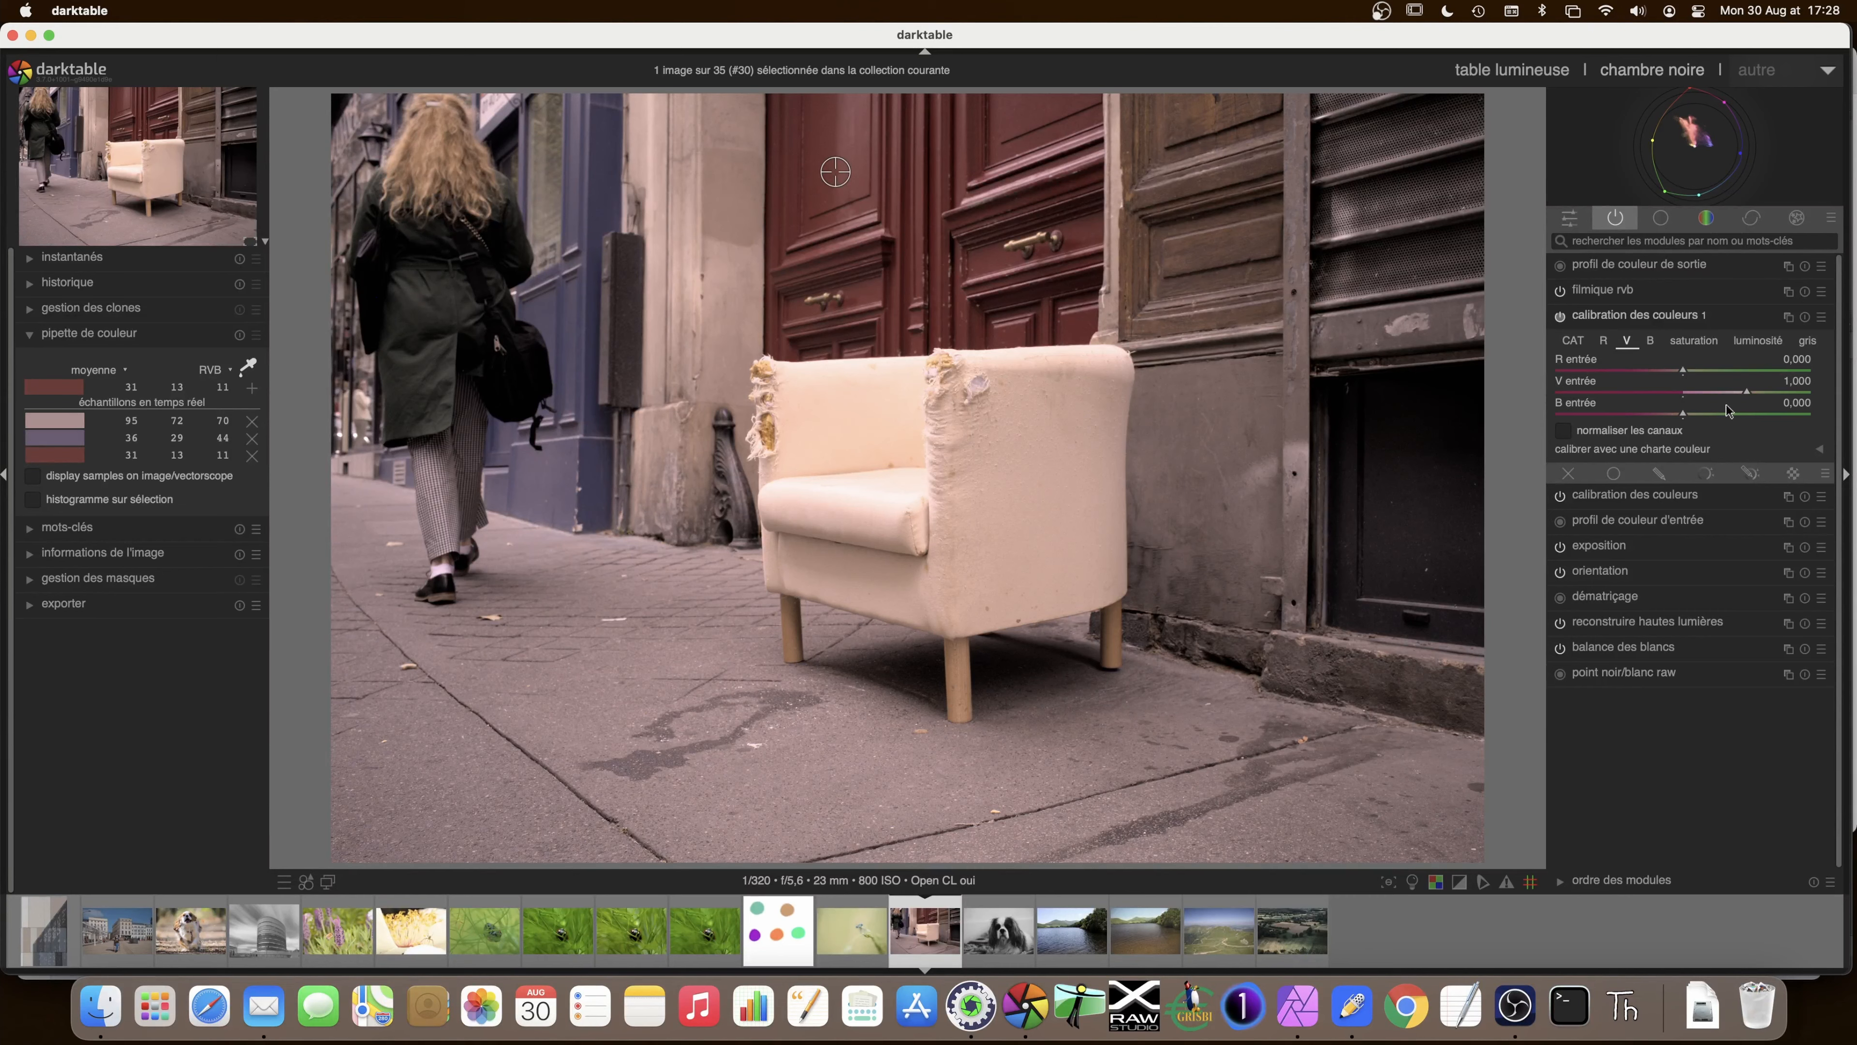
left_click_drag(1747, 393, 1757, 399)
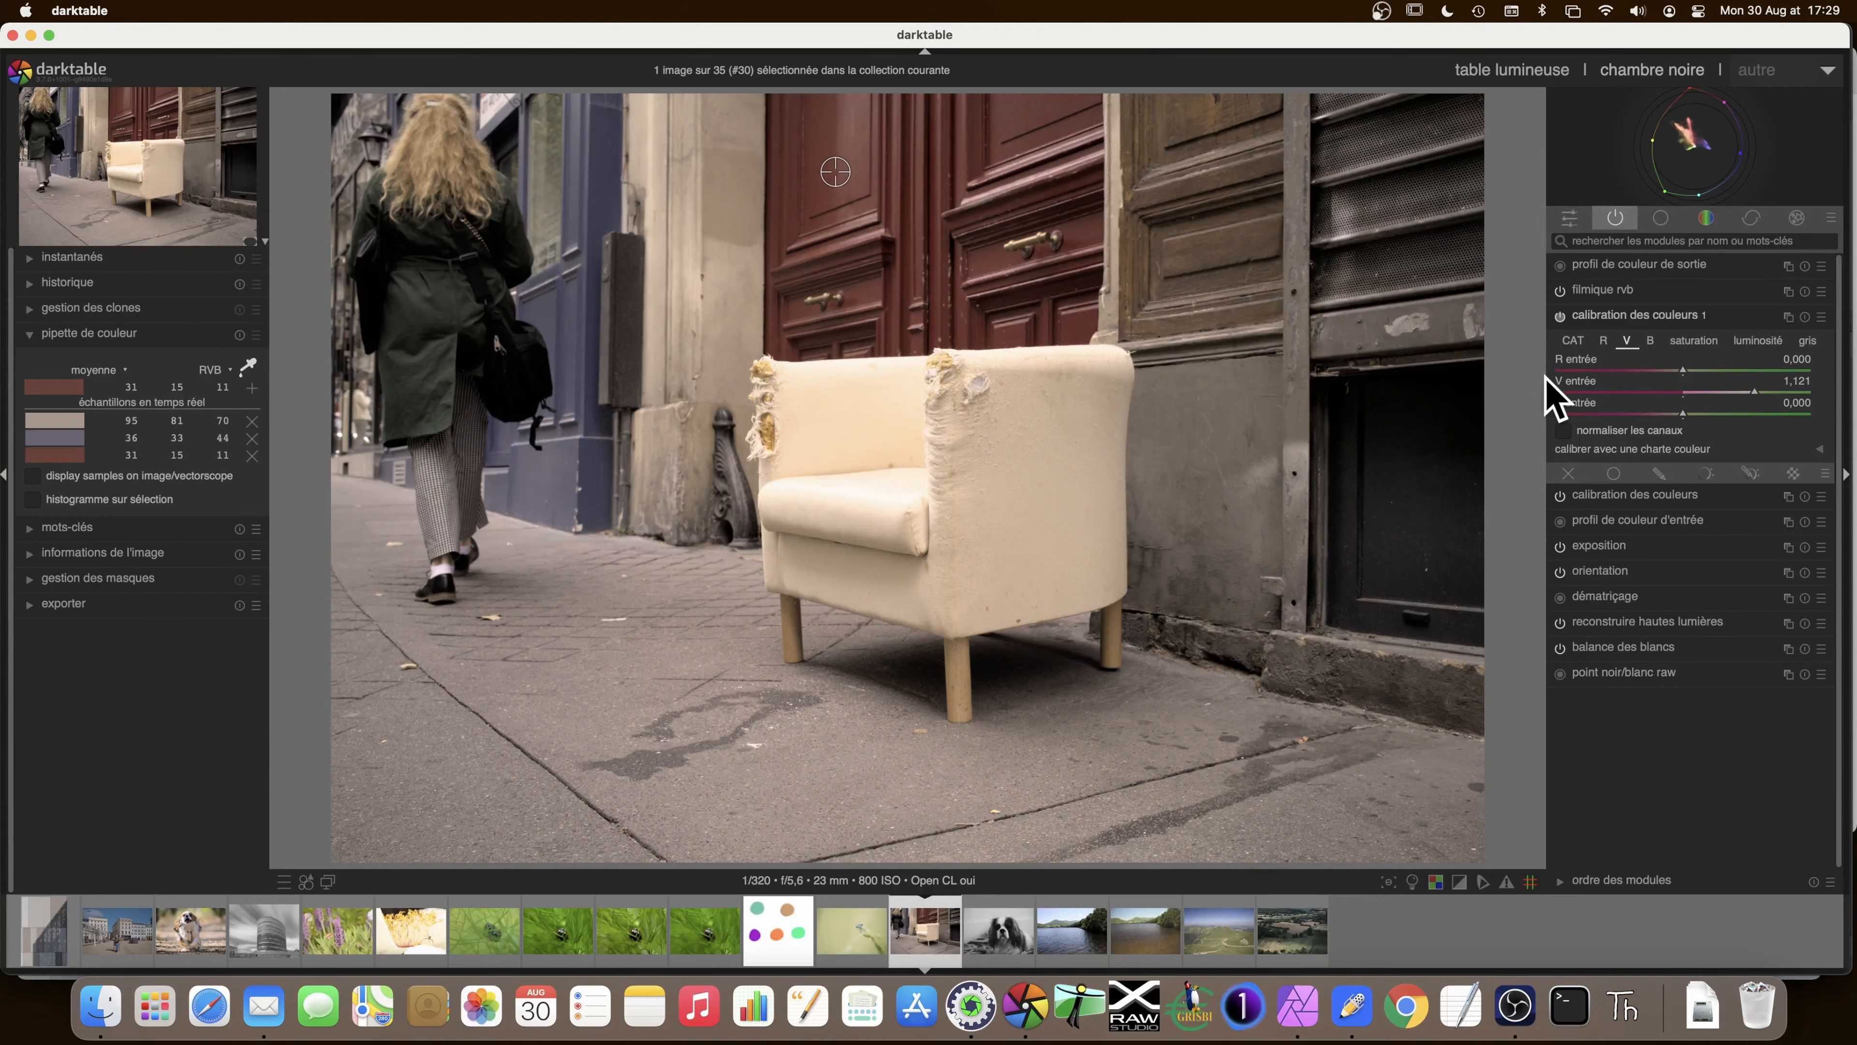
left_click_drag(1759, 397, 1757, 398)
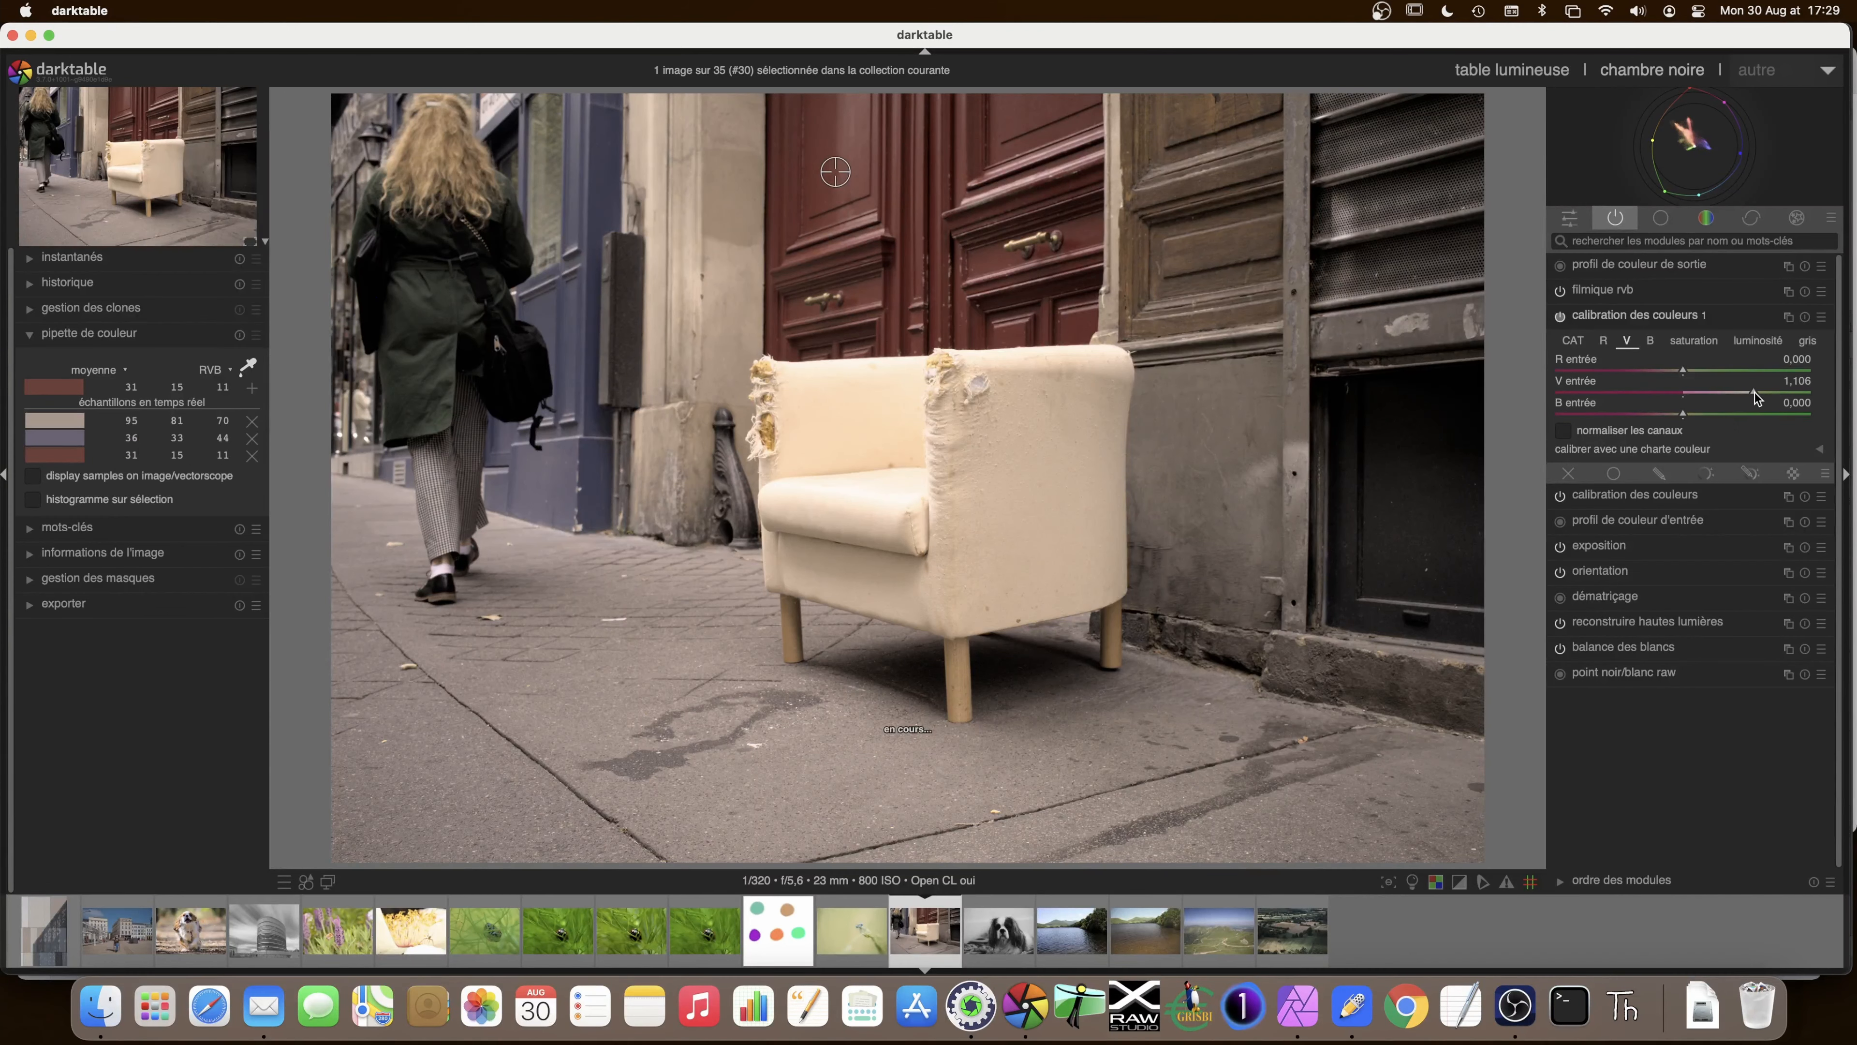